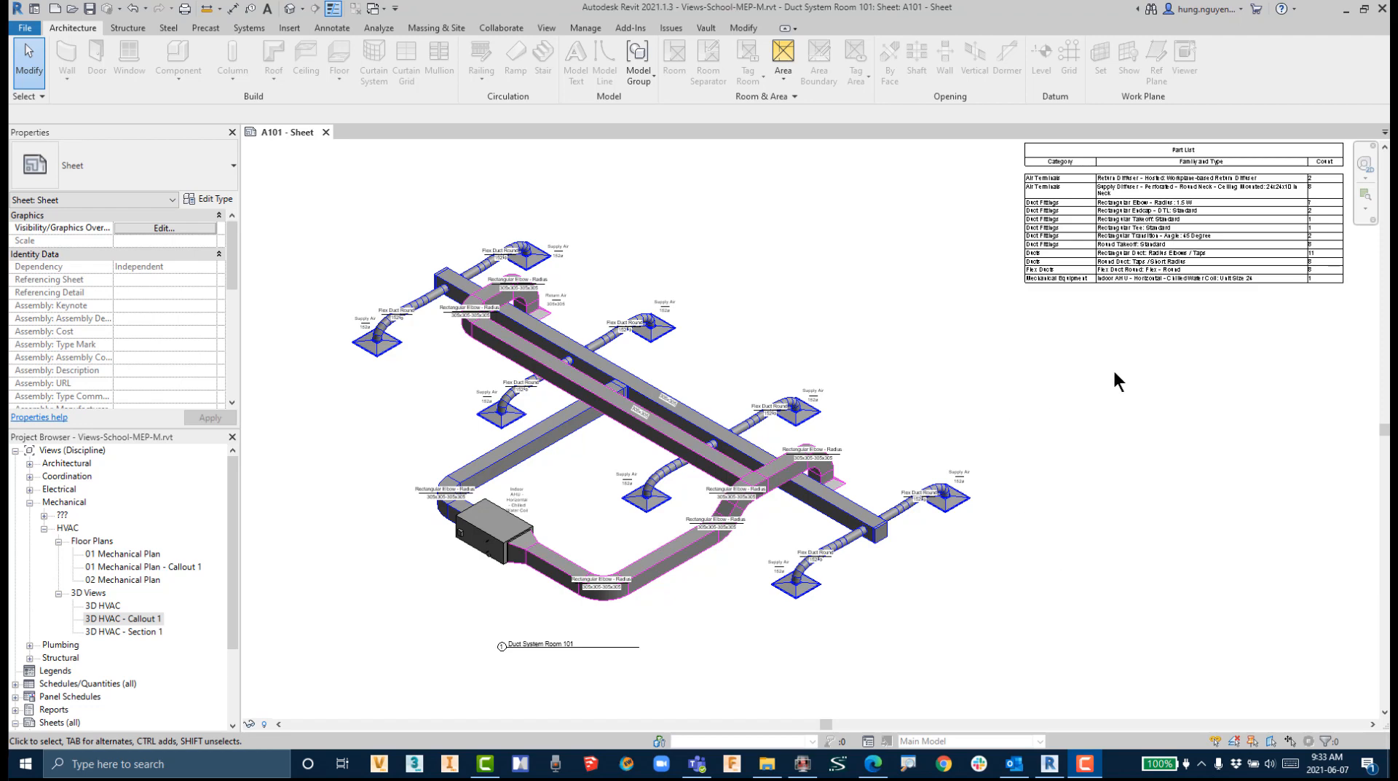
# Step: Examine the 3D duct system view, the Duct Schedule and the Part List on sheet A101
pyautogui.moveTo(1162, 448); pyautogui.dragTo(925, 587, button='middle')
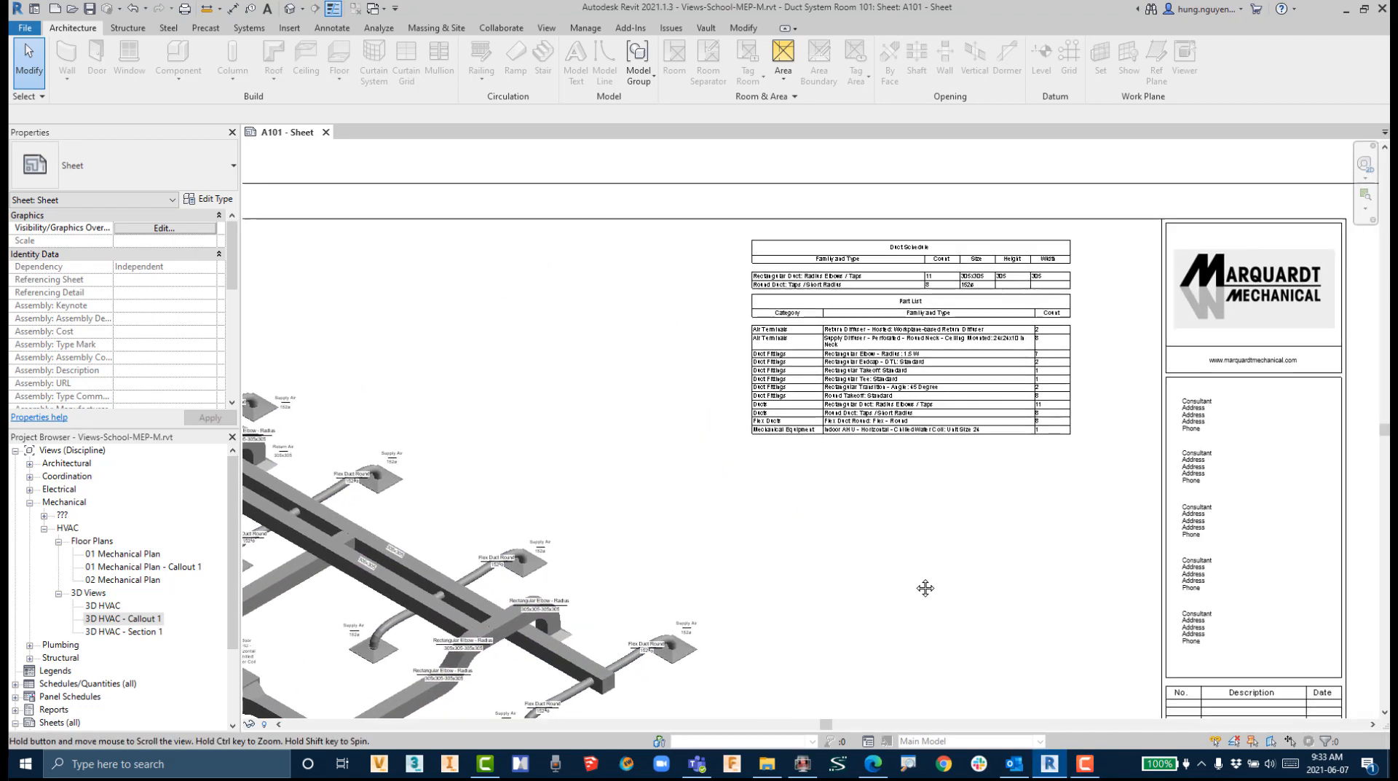
pyautogui.scroll(2, 930, 240)
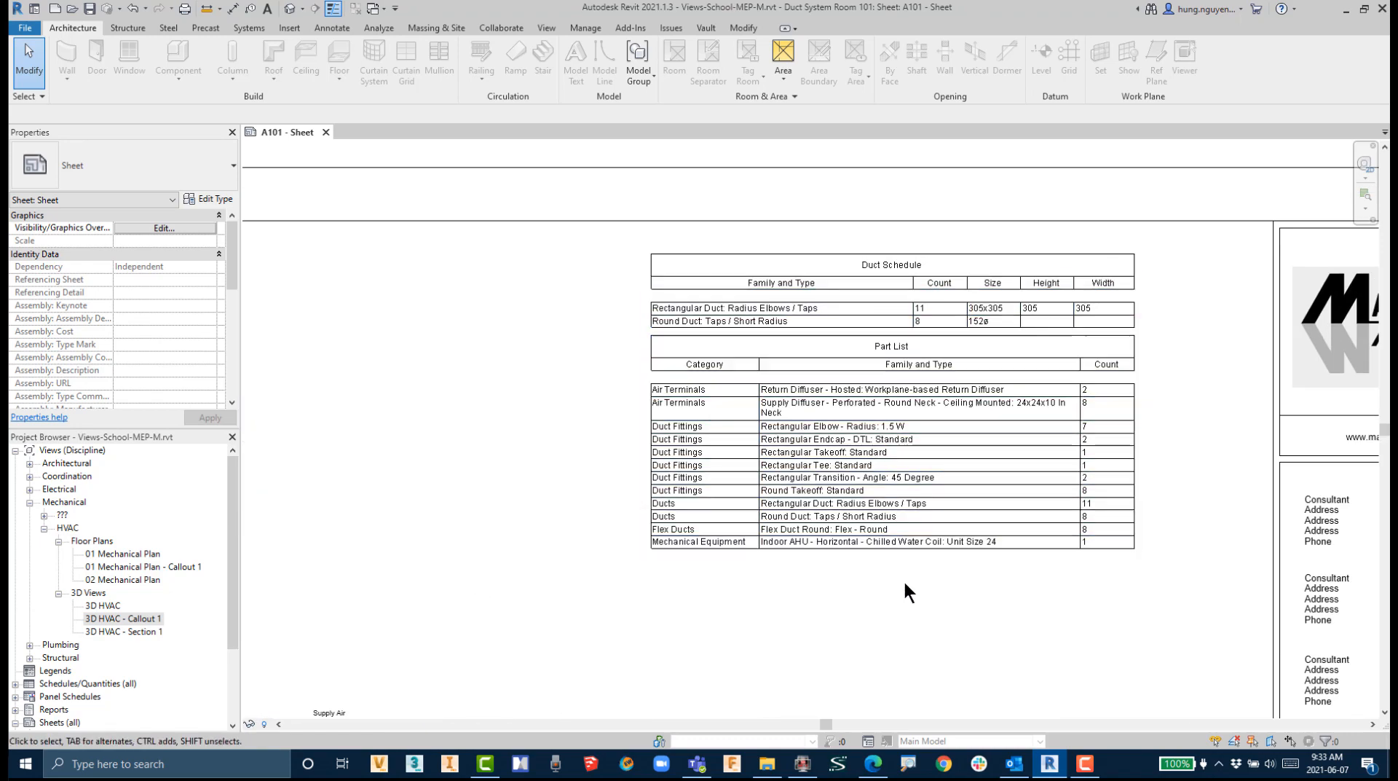
pyautogui.scroll(-3, 903, 581)
pyautogui.moveTo(902, 581); pyautogui.dragTo(1091, 325, button='middle')
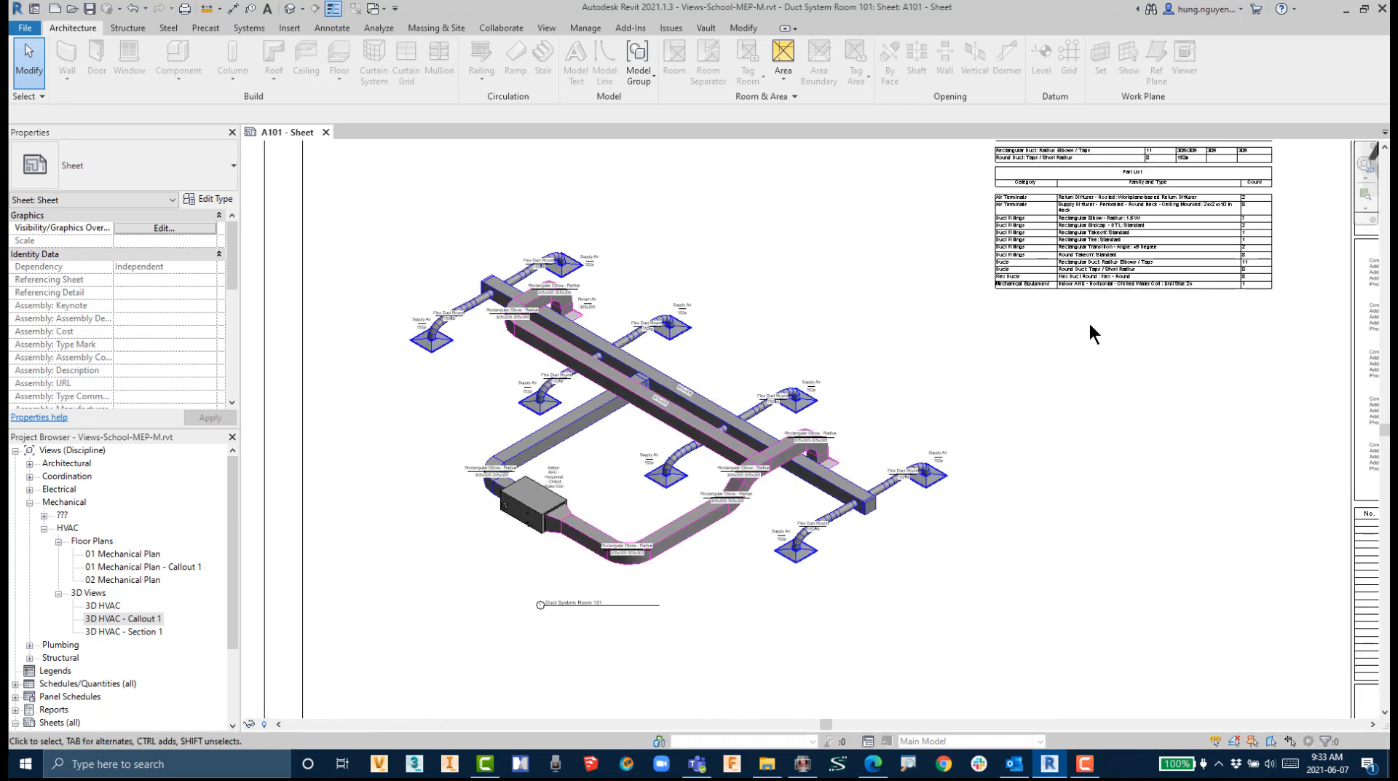
pyautogui.moveTo(367, 223); pyautogui.dragTo(985, 614)
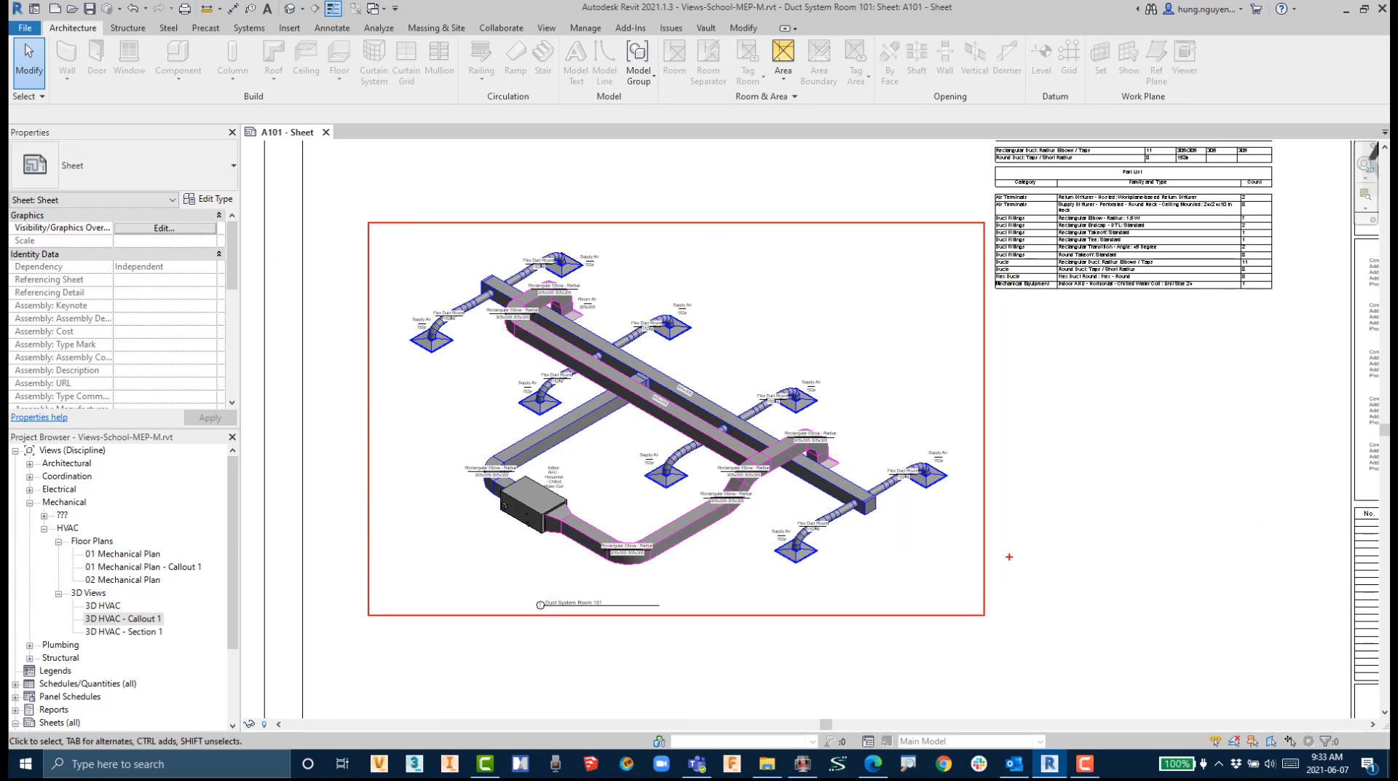
pyautogui.moveTo(1132, 296)
pyautogui.mouseDown()
pyautogui.moveTo(1094, 348)
pyautogui.moveTo(911, 362)
pyautogui.moveTo(865, 388)
pyautogui.mouseUp()
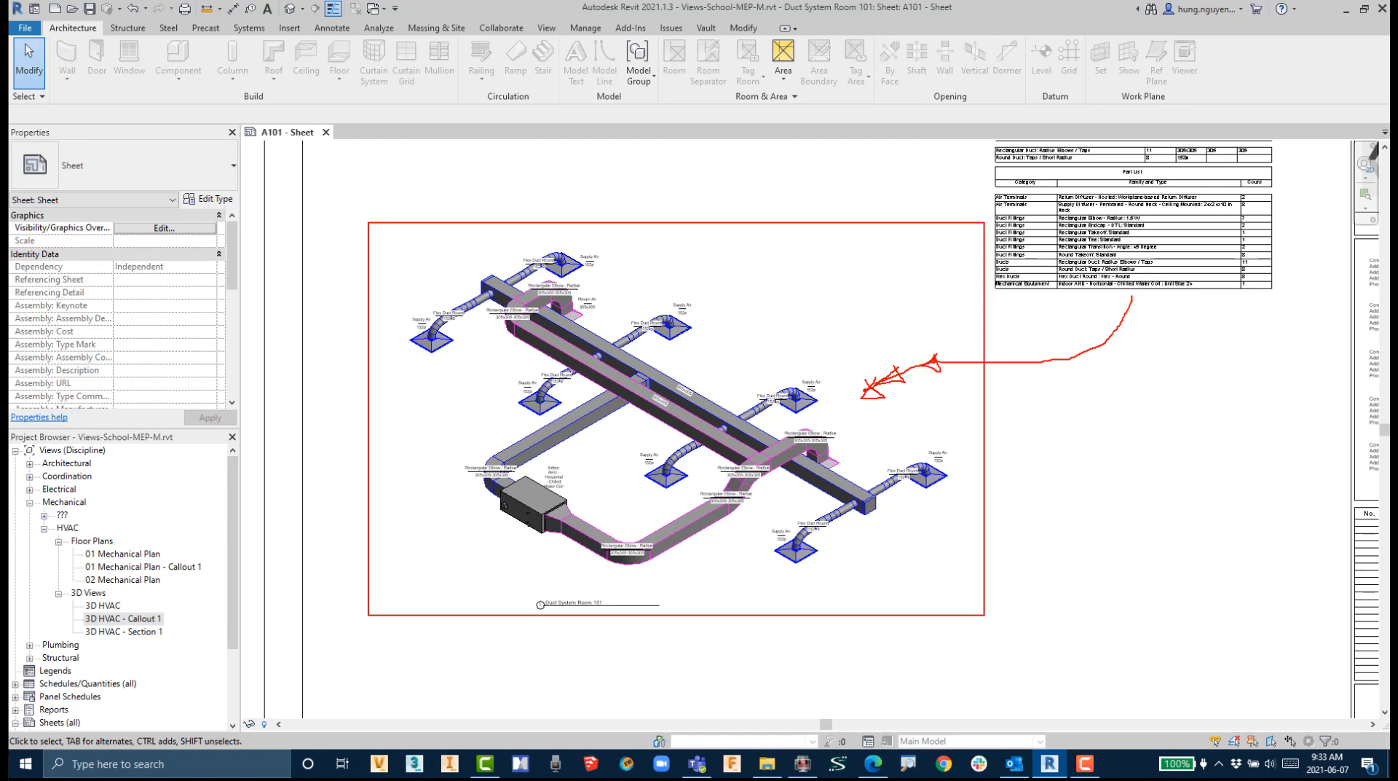
pyautogui.press('Escape')
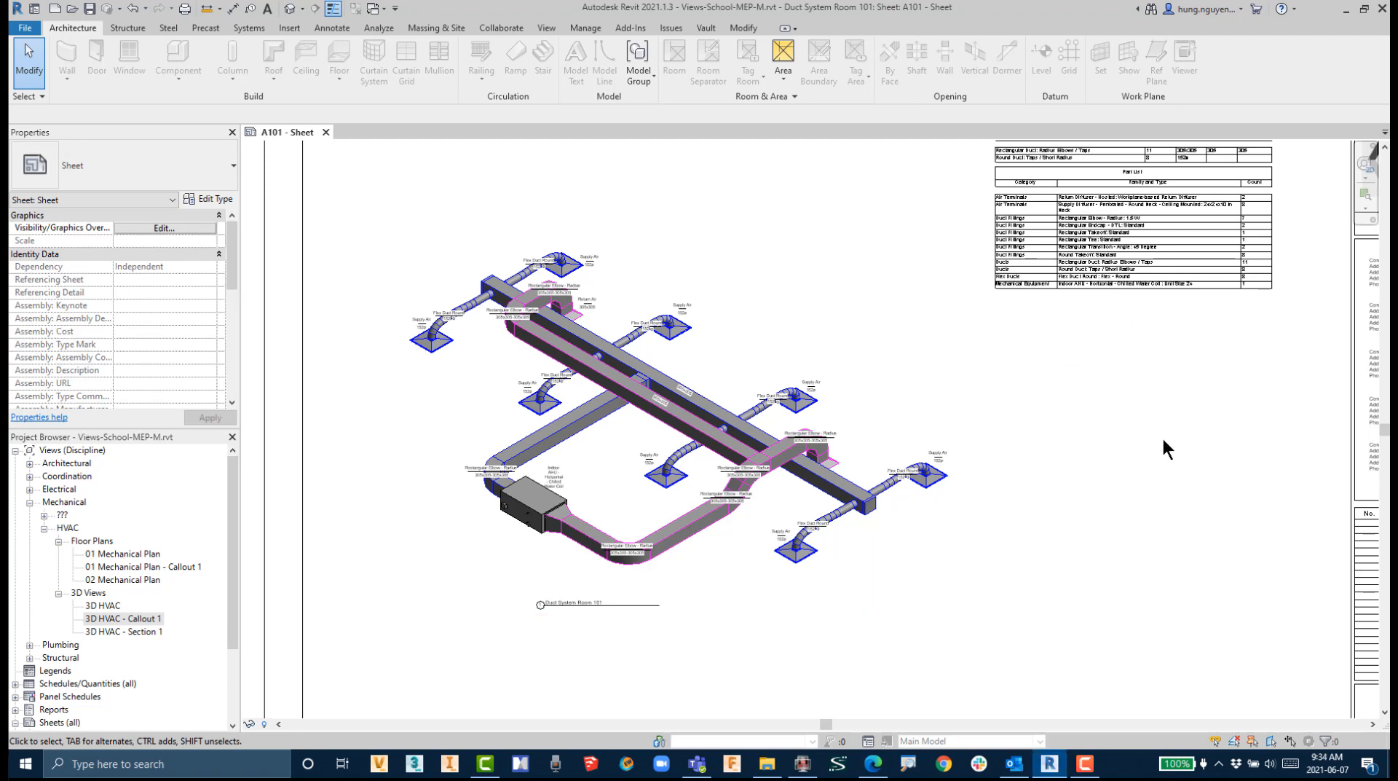
pyautogui.scroll(-4, 1158, 436)
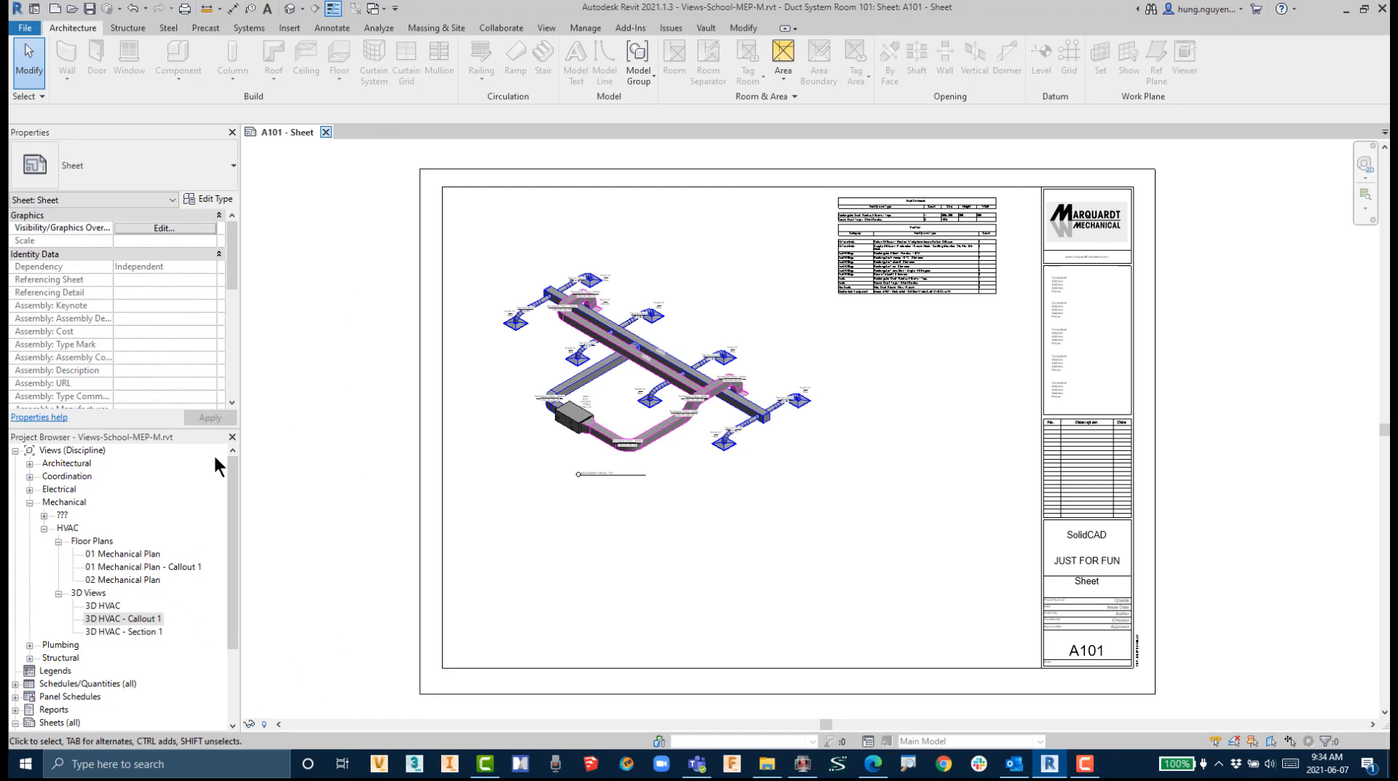
# Step: Open the 02 Mechanical Plan floor plan and locate the duct system serving the two rooms at the east end of the upper wing
pyautogui.click(109, 581)
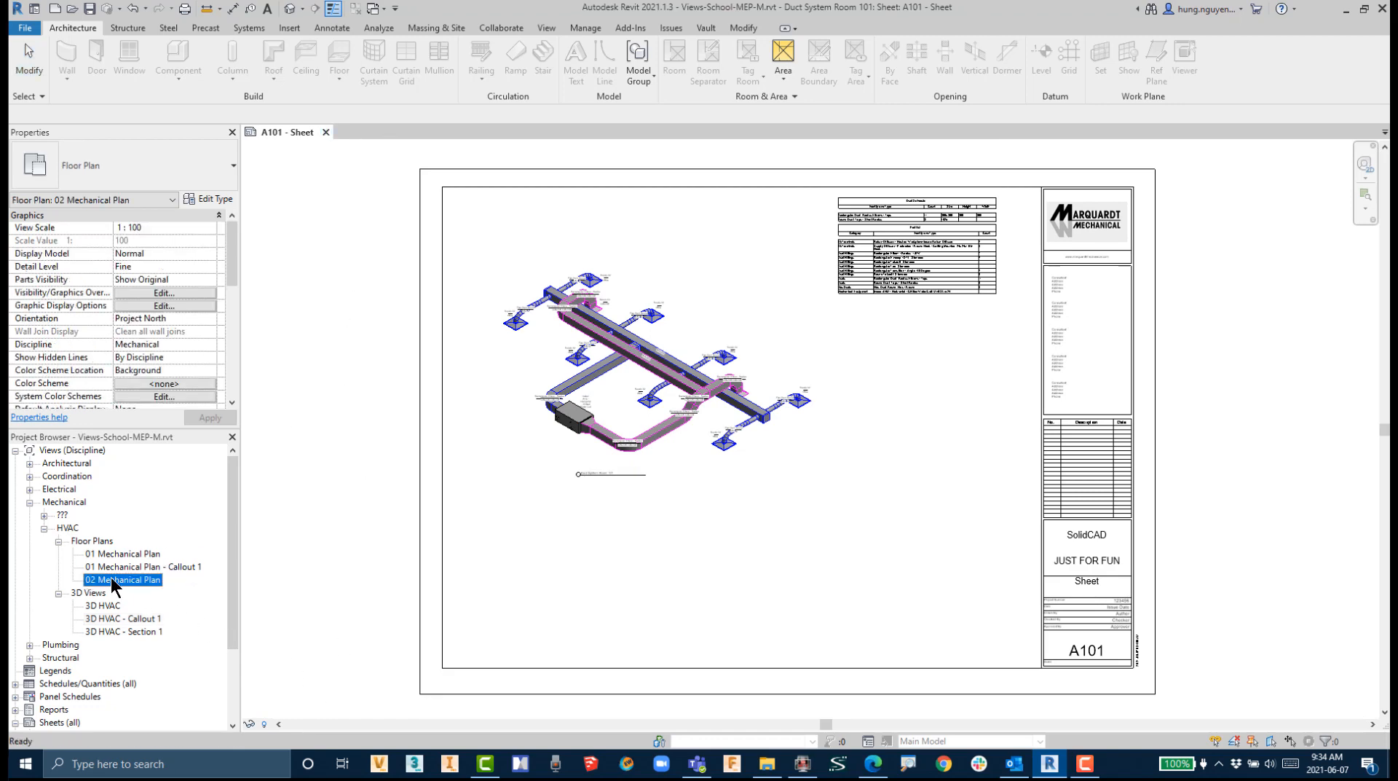
pyautogui.doubleClick(111, 580)
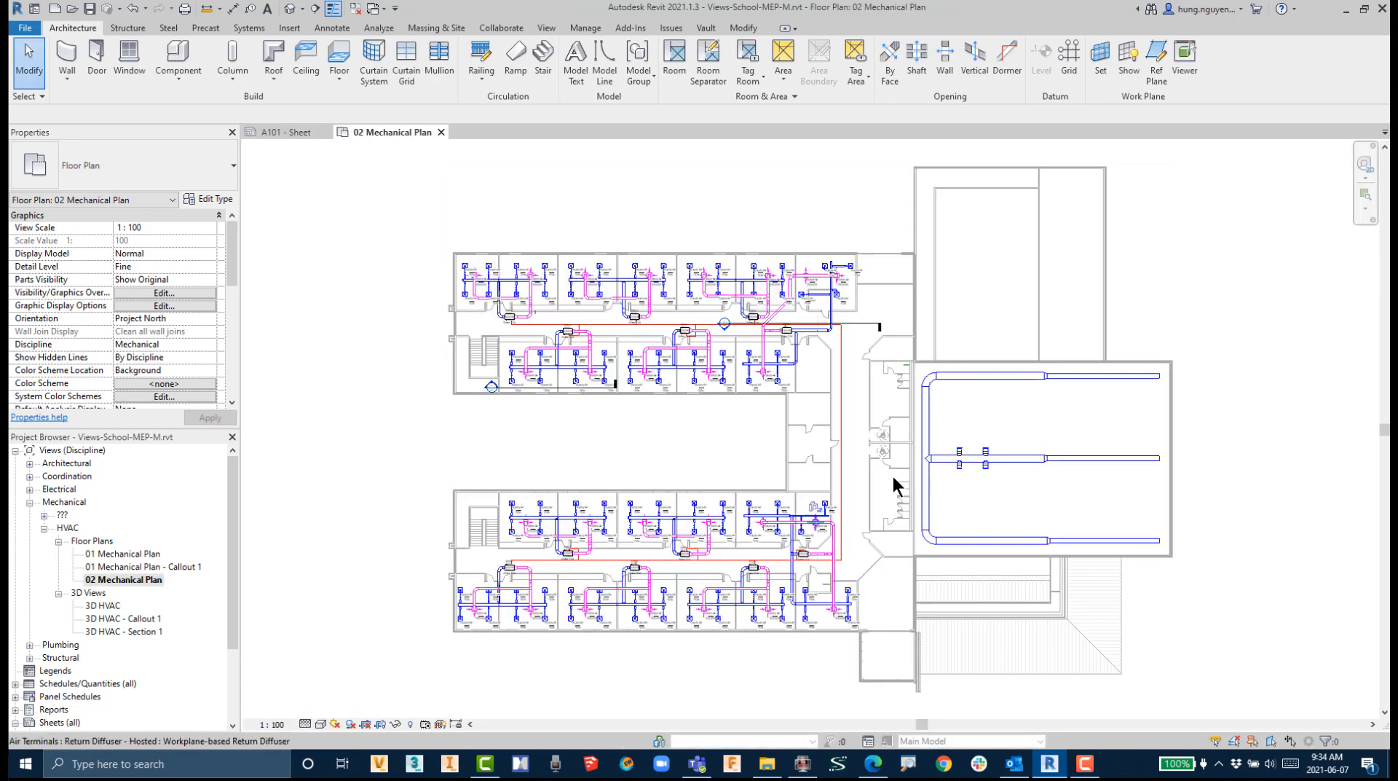
pyautogui.scroll(4, 878, 322)
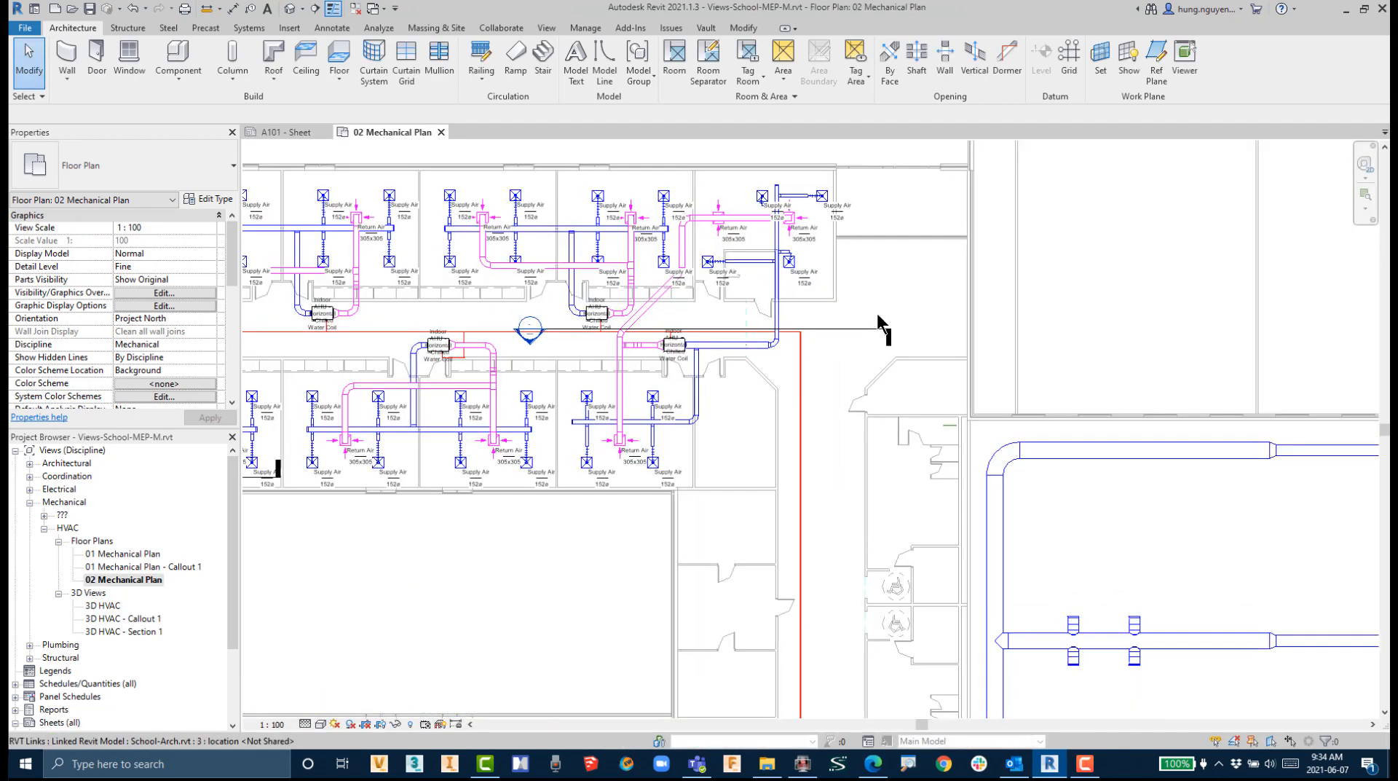
pyautogui.moveTo(881, 329); pyautogui.dragTo(887, 375, button='middle')
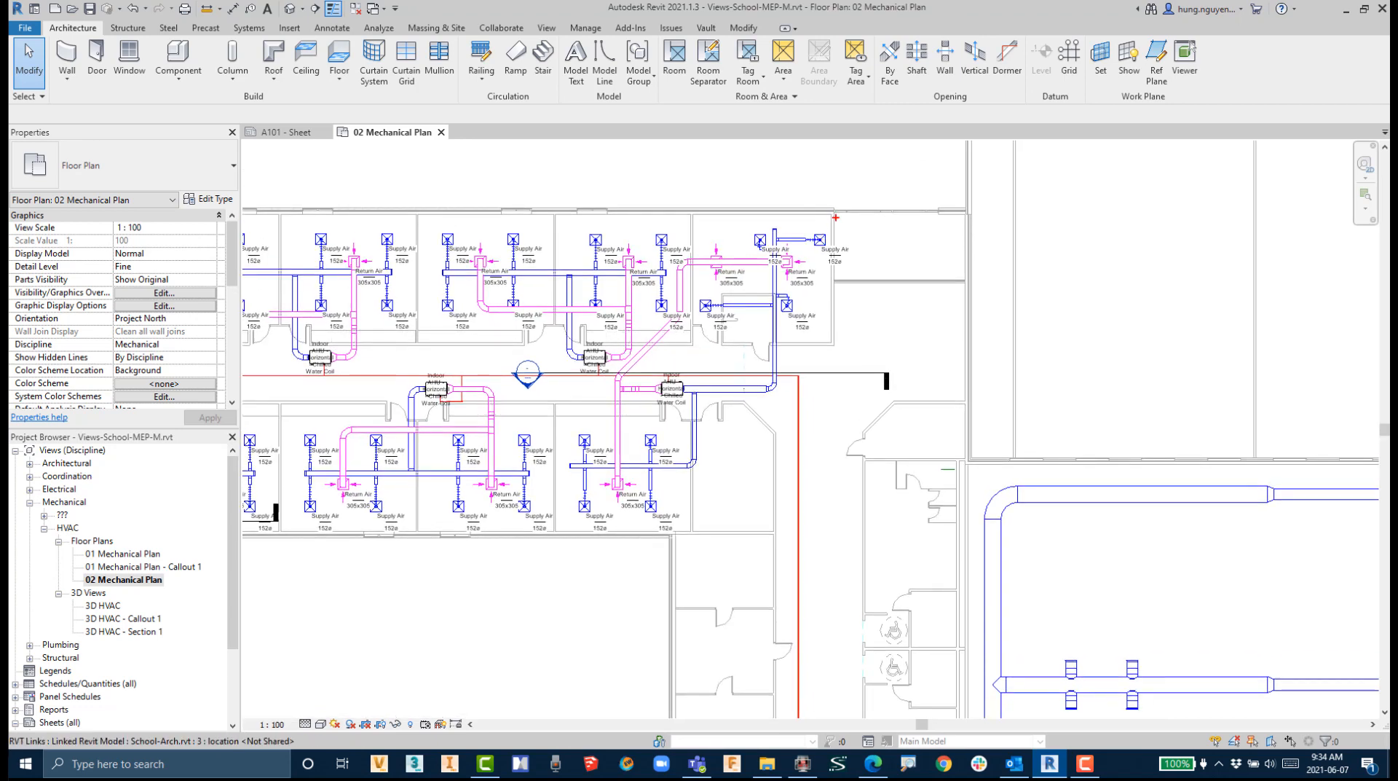
pyautogui.moveTo(836, 217); pyautogui.dragTo(672, 228)
pyautogui.moveTo(616, 387)
pyautogui.mouseDown()
pyautogui.moveTo(571, 463)
pyautogui.moveTo(711, 501)
pyautogui.moveTo(856, 354)
pyautogui.moveTo(831, 219)
pyautogui.mouseUp()
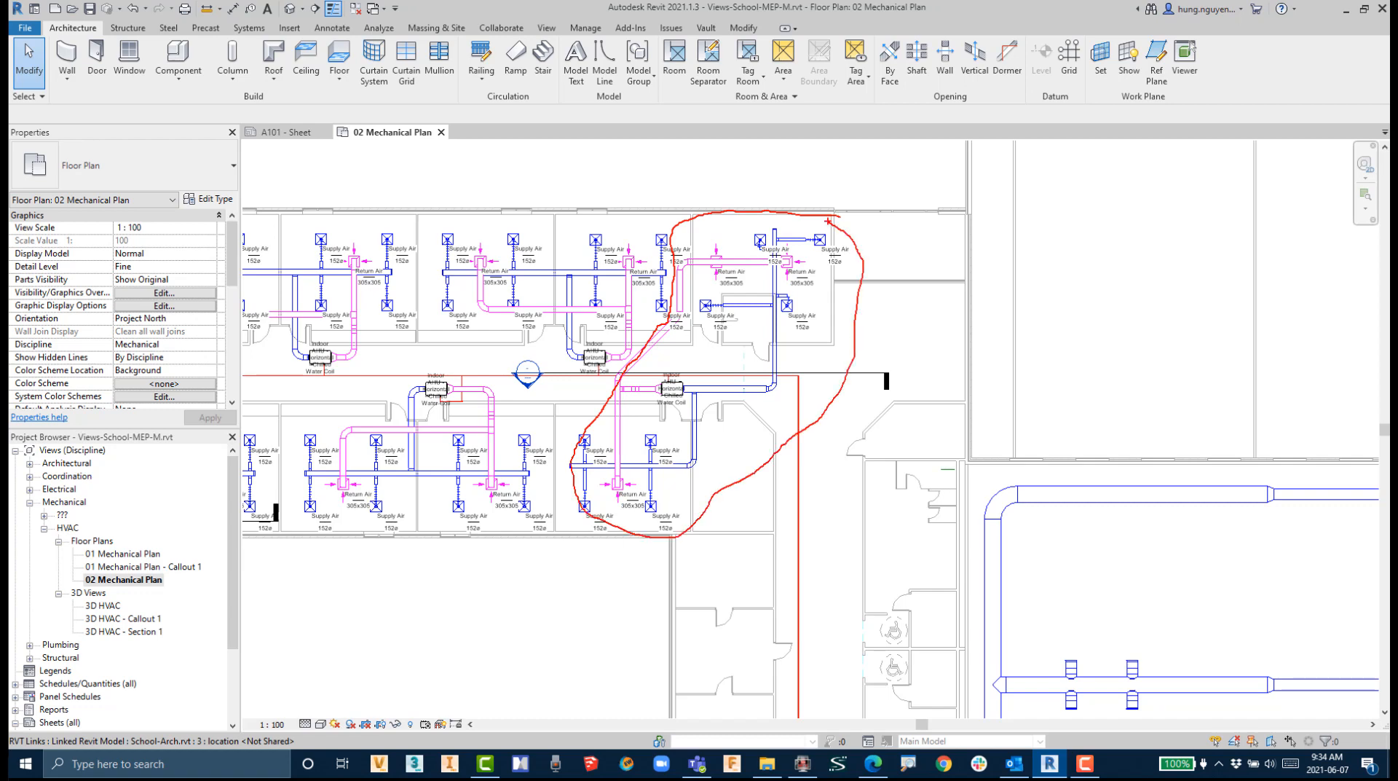
pyautogui.press('Escape')
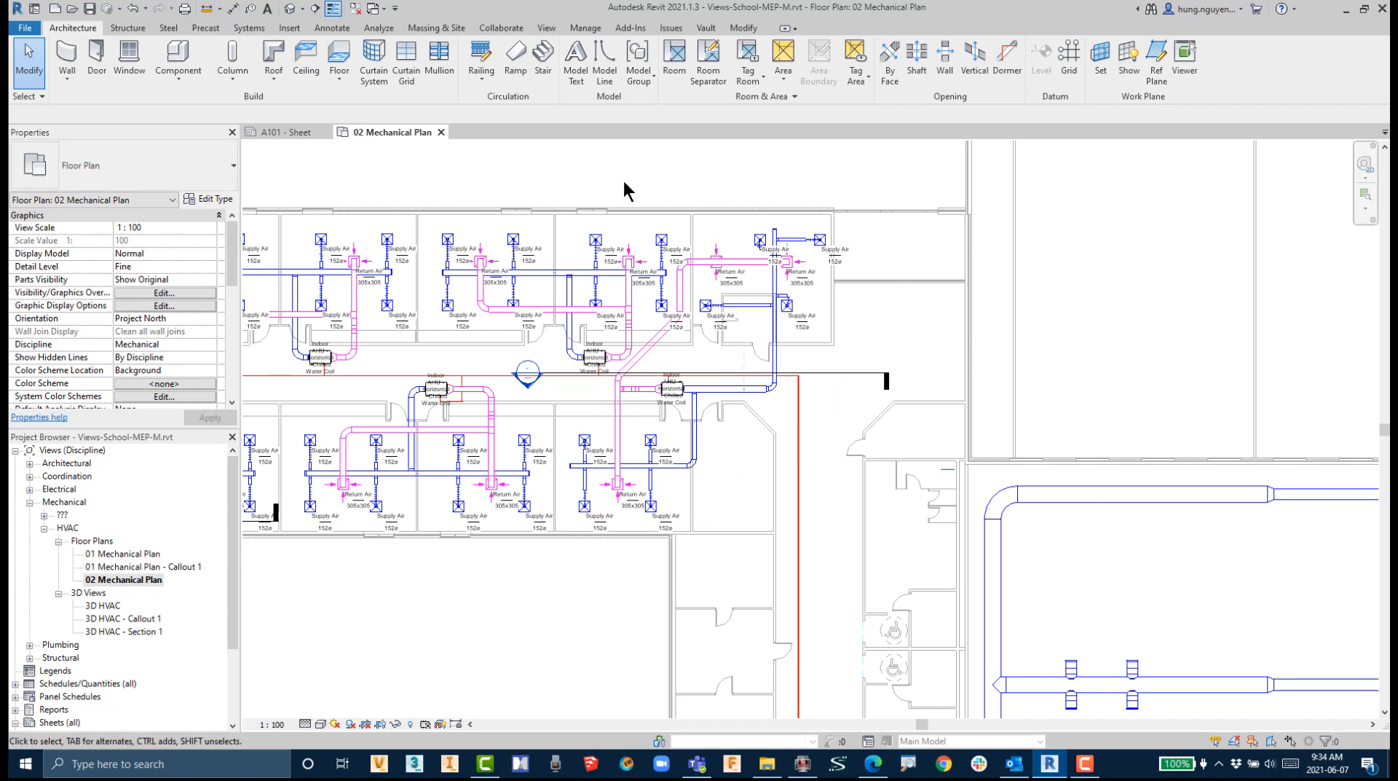
# Step: Start a sketched callout with a 10000 mm horizontal edge above the upper east room and a vertical edge running down beside its return duct
pyautogui.click(547, 28)
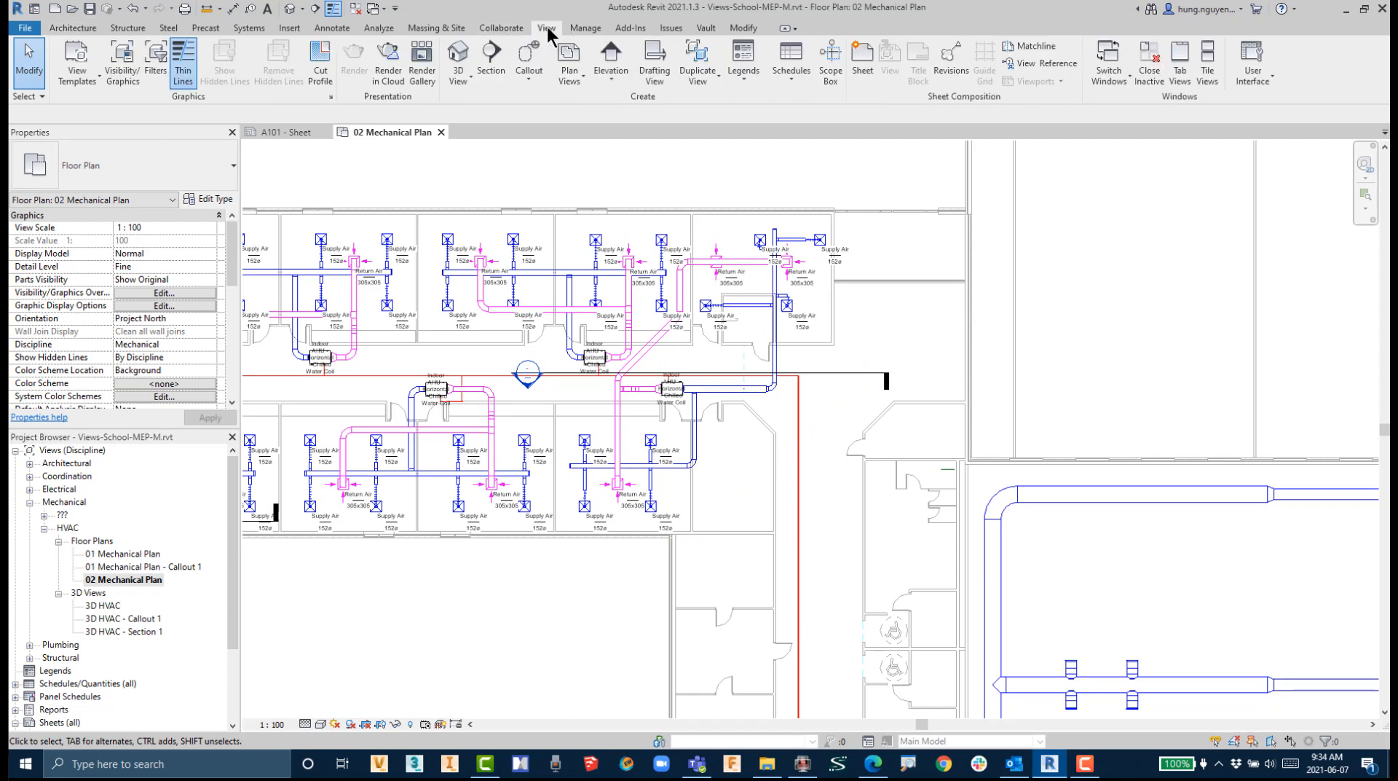
pyautogui.click(534, 86)
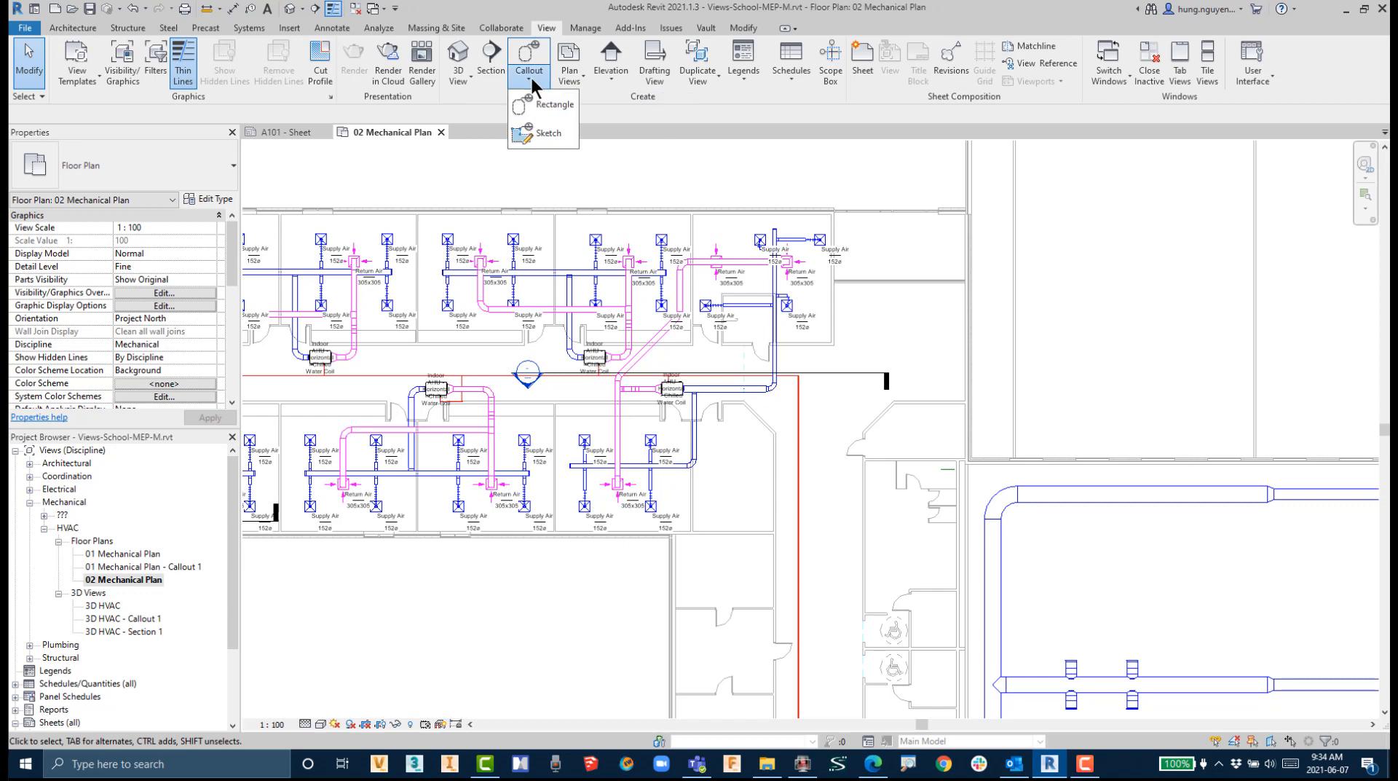
pyautogui.click(530, 139)
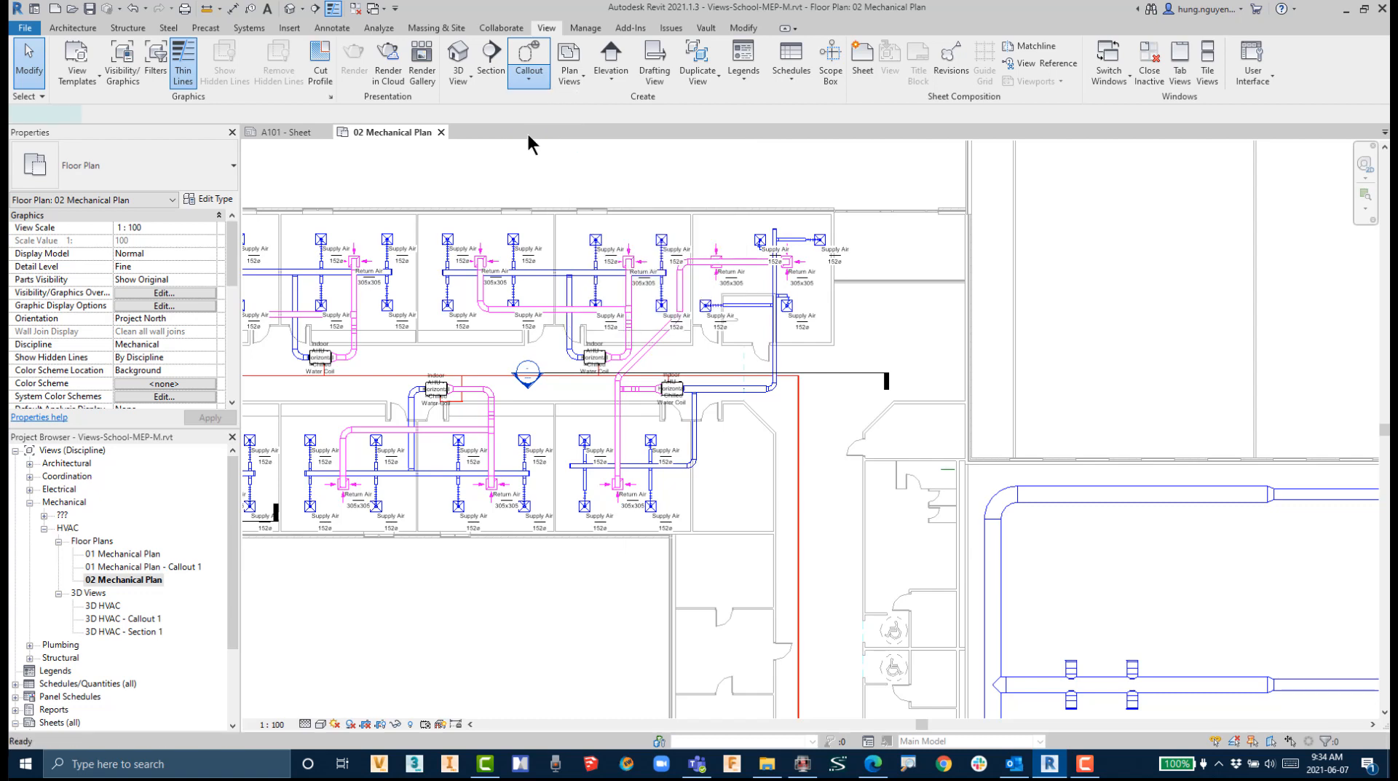
pyautogui.click(857, 198)
pyautogui.scroll(1, 668, 195)
pyautogui.scroll(3, 668, 196)
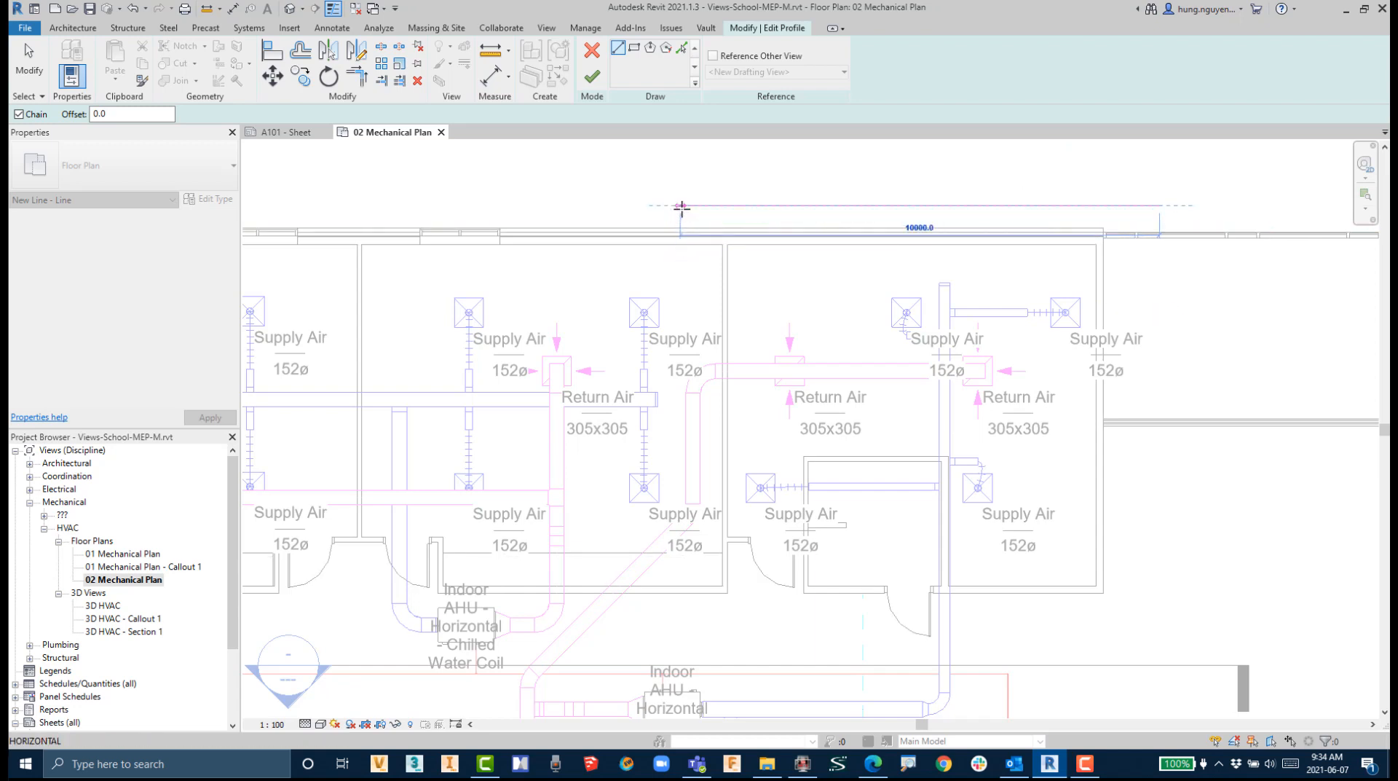
pyautogui.click(681, 205)
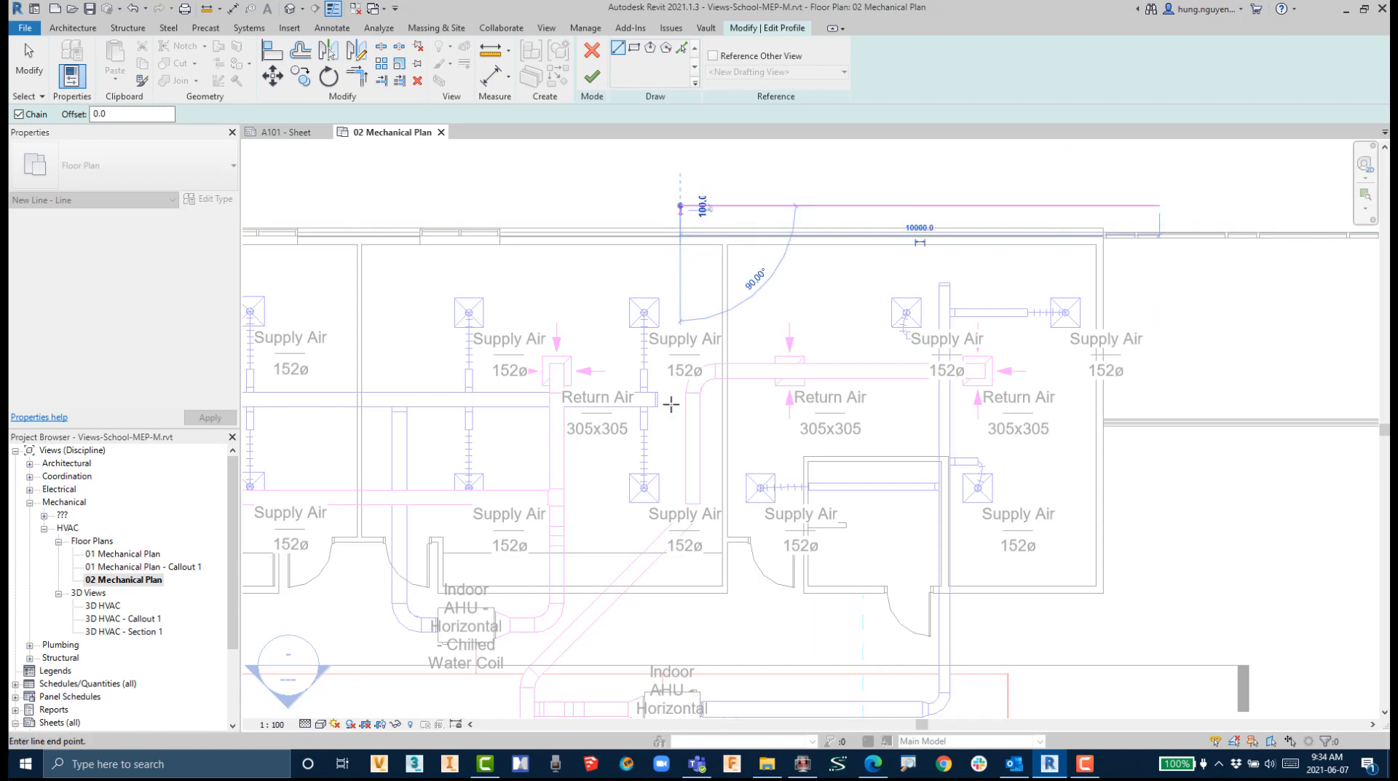
pyautogui.click(673, 507)
# Step: Close the callout outline around the duct system with a 5600 mm diagonal, 2200 mm horizontal, 8100 mm vertical and 16089.1 mm lower edge
pyautogui.moveTo(673, 507)
pyautogui.mouseDown(button='middle')
pyautogui.moveTo(788, 161)
pyautogui.moveTo(779, 183)
pyautogui.mouseUp(button='middle')
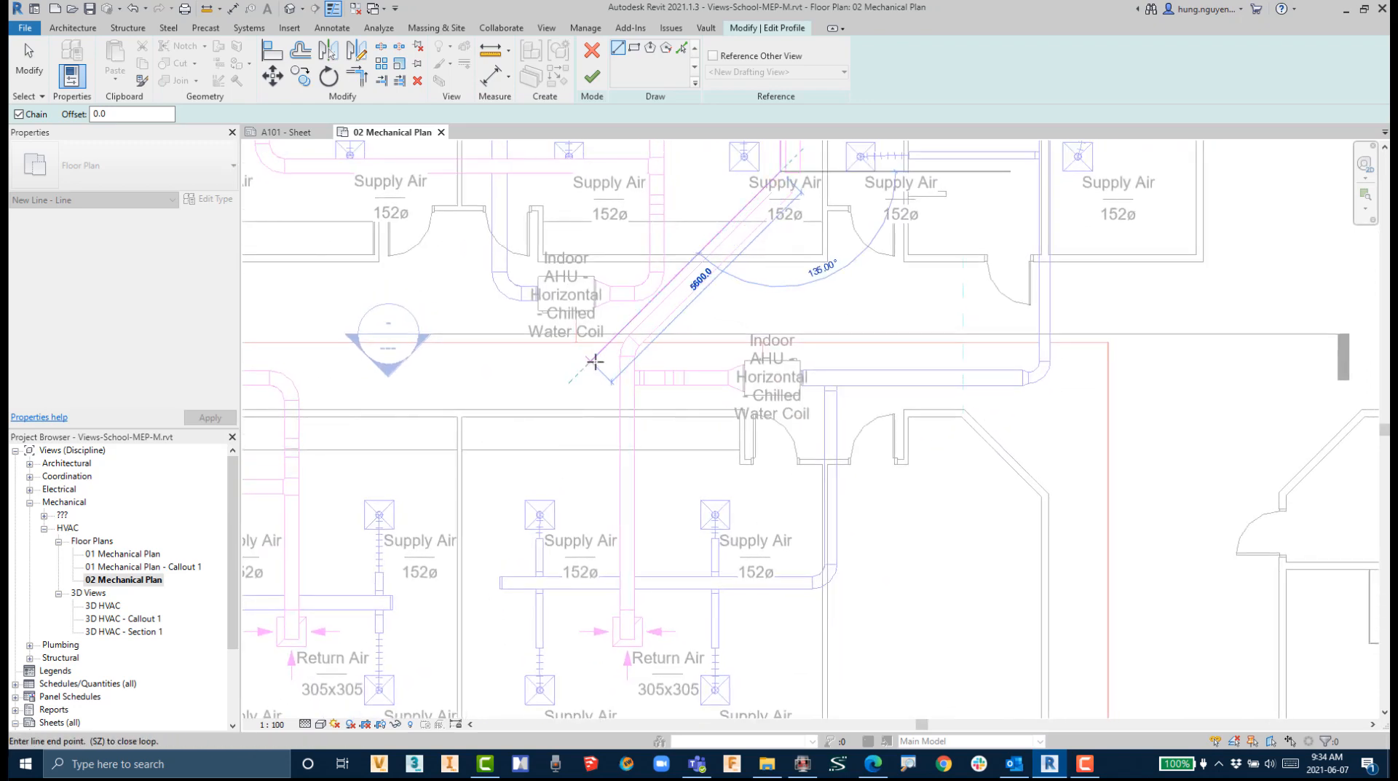
pyautogui.click(595, 362)
pyautogui.scroll(-2, 595, 362)
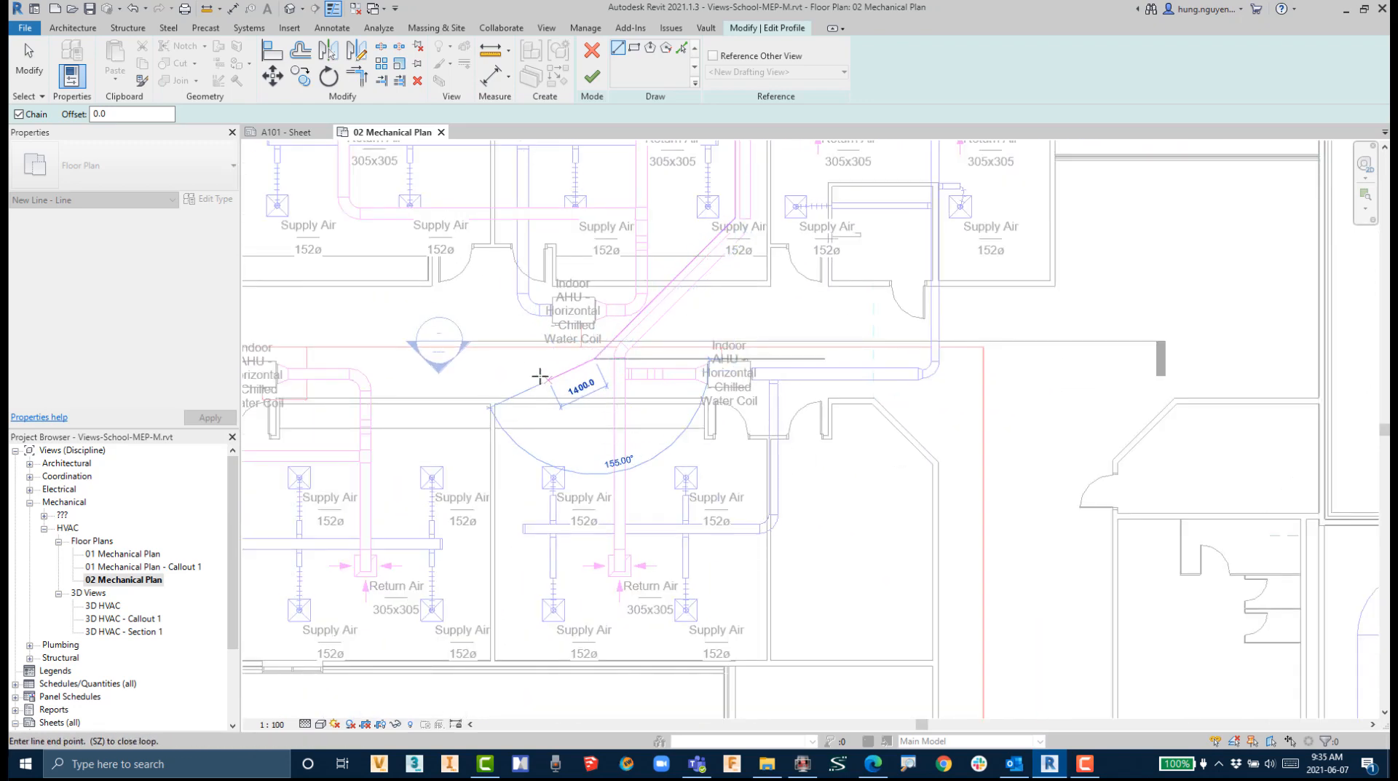
pyautogui.click(514, 358)
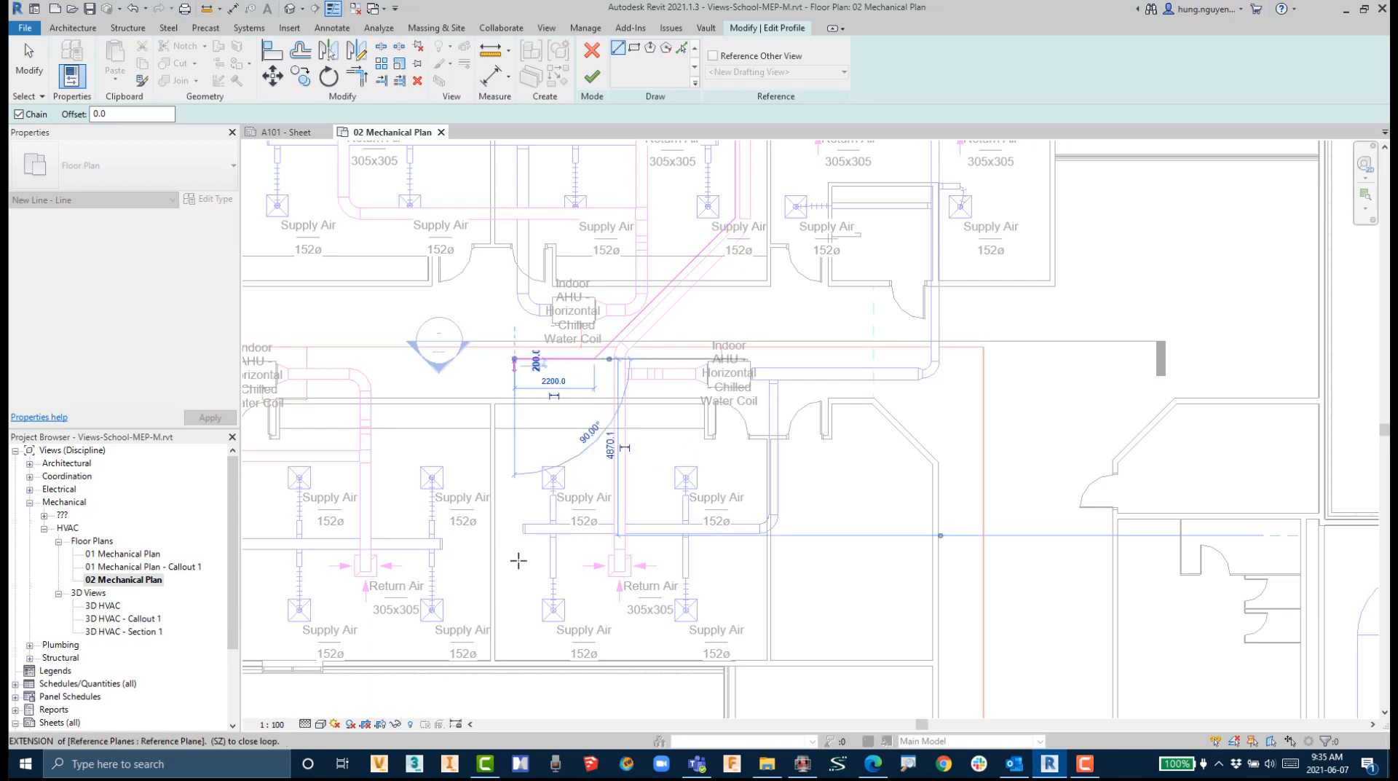
pyautogui.click(514, 654)
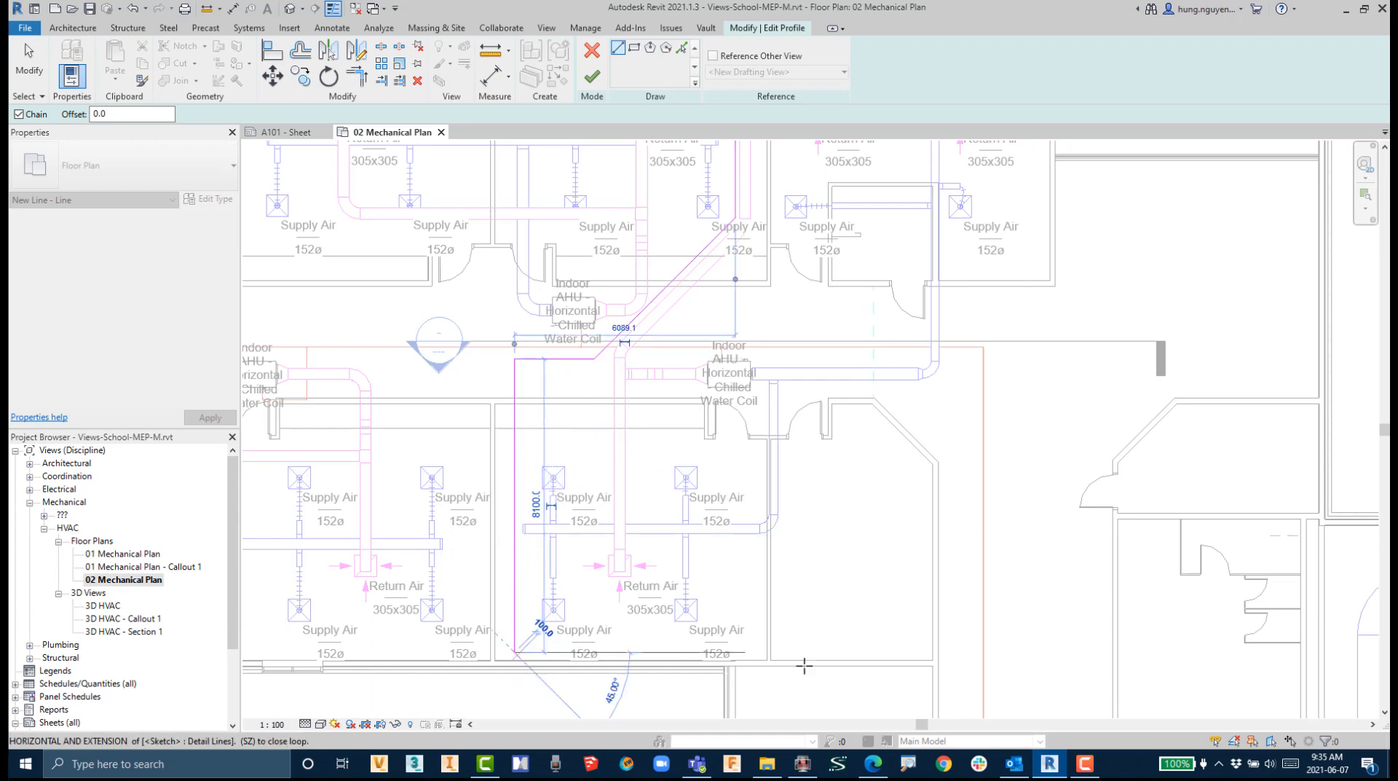
pyautogui.scroll(-3, 1005, 634)
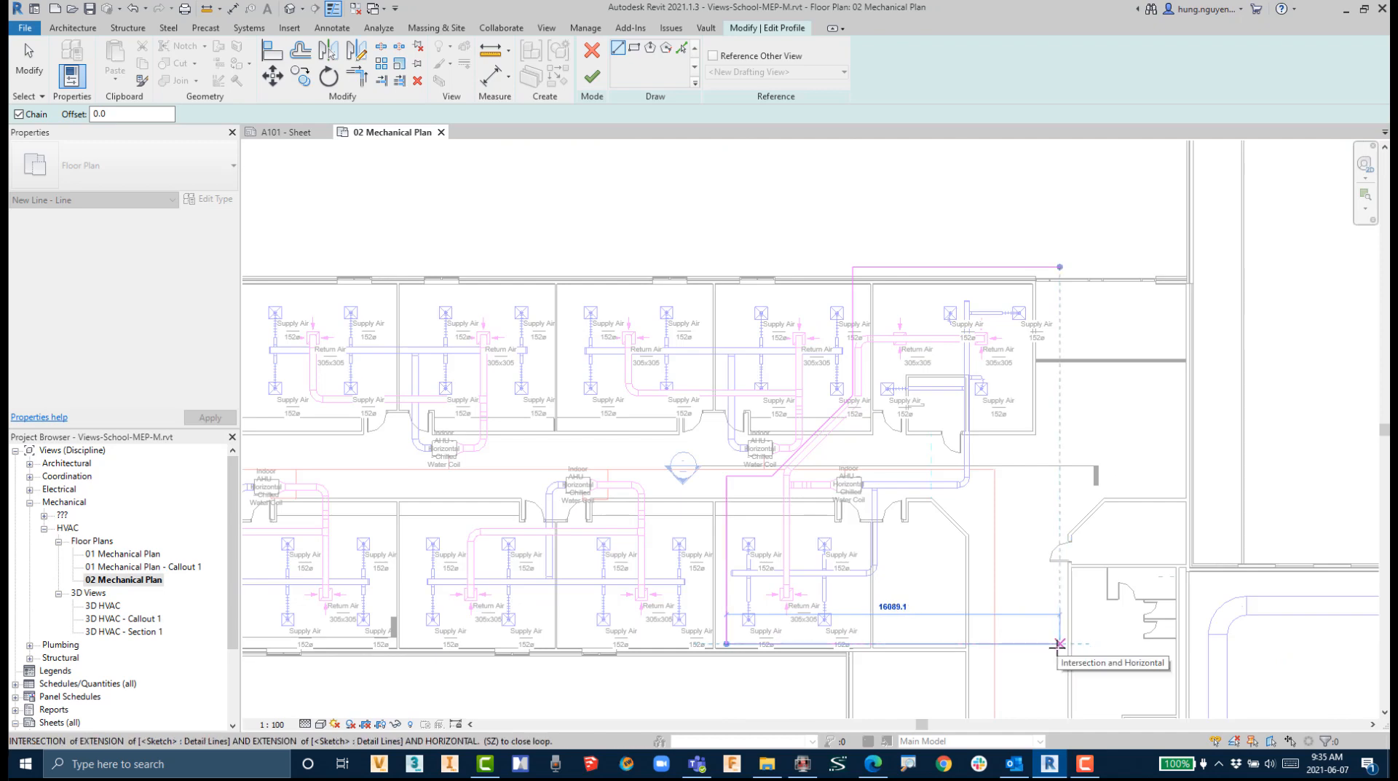
pyautogui.click(1059, 643)
pyautogui.click(1059, 267)
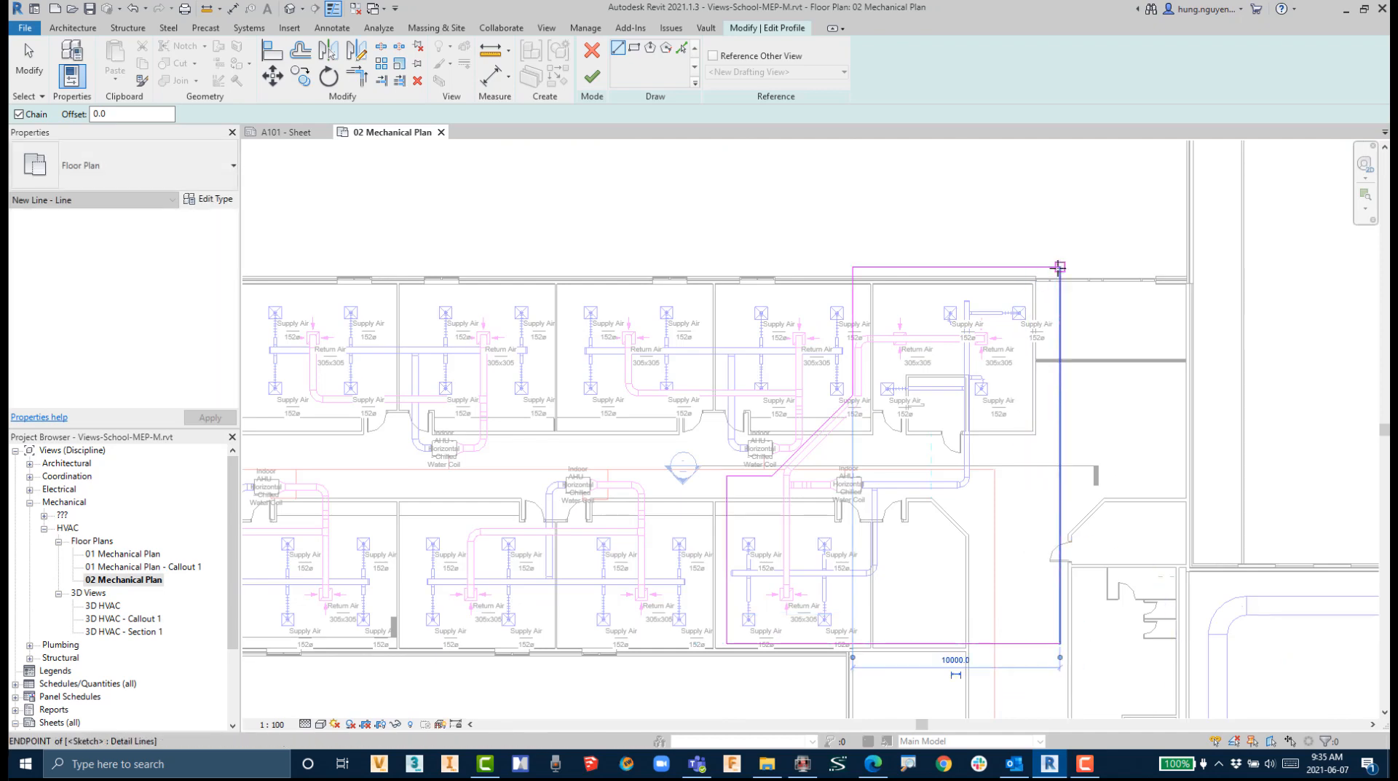
# Step: End the line drawing, finish the callout sketch and clear the selection
pyautogui.rightClick(883, 203)
pyautogui.click(923, 212)
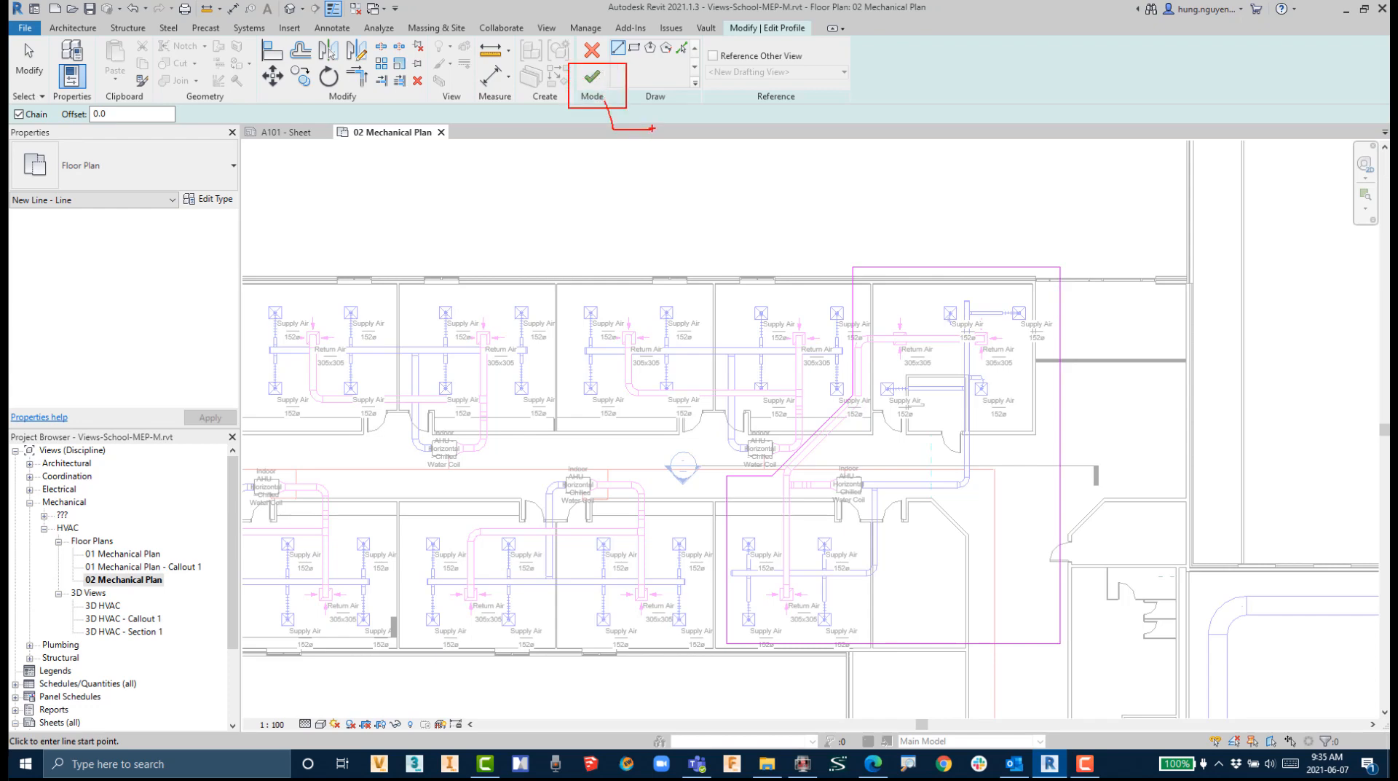
pyautogui.click(588, 82)
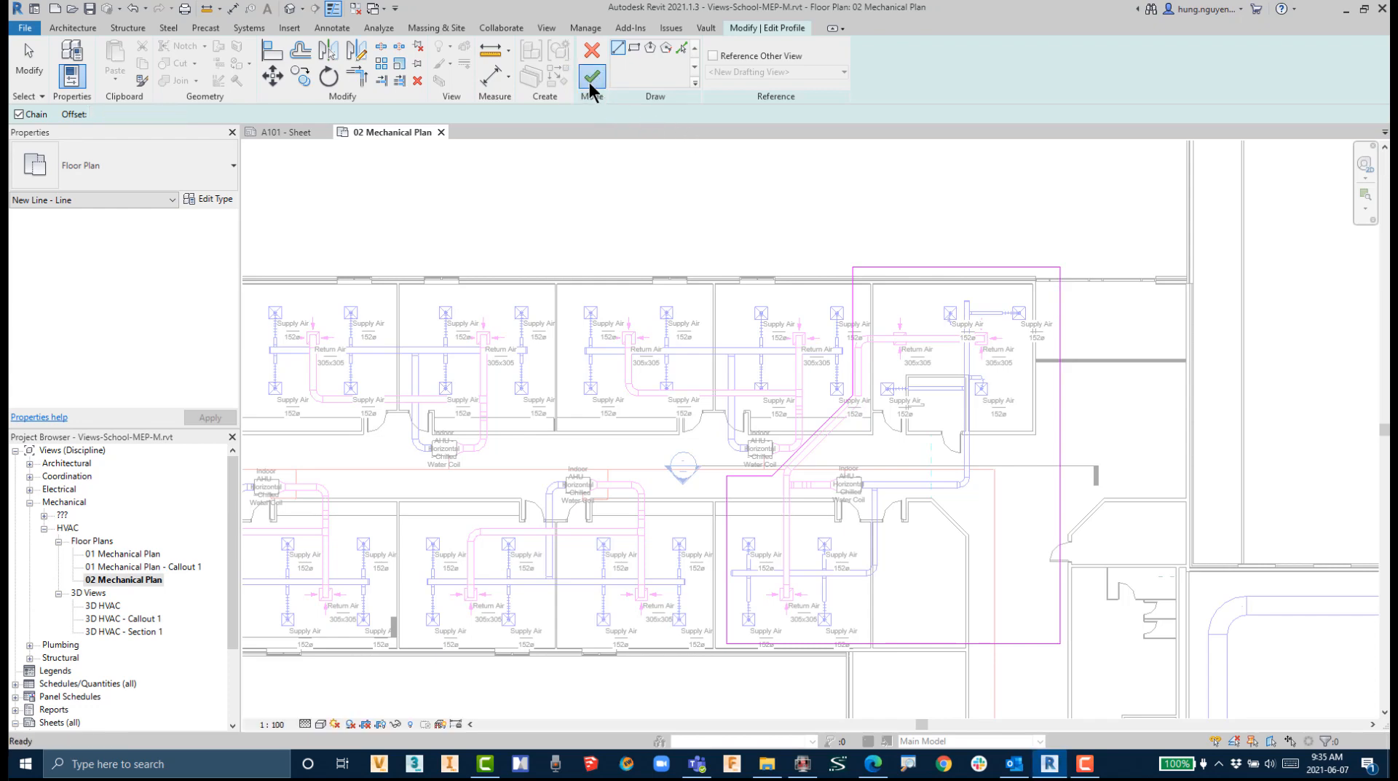
pyautogui.click(1263, 472)
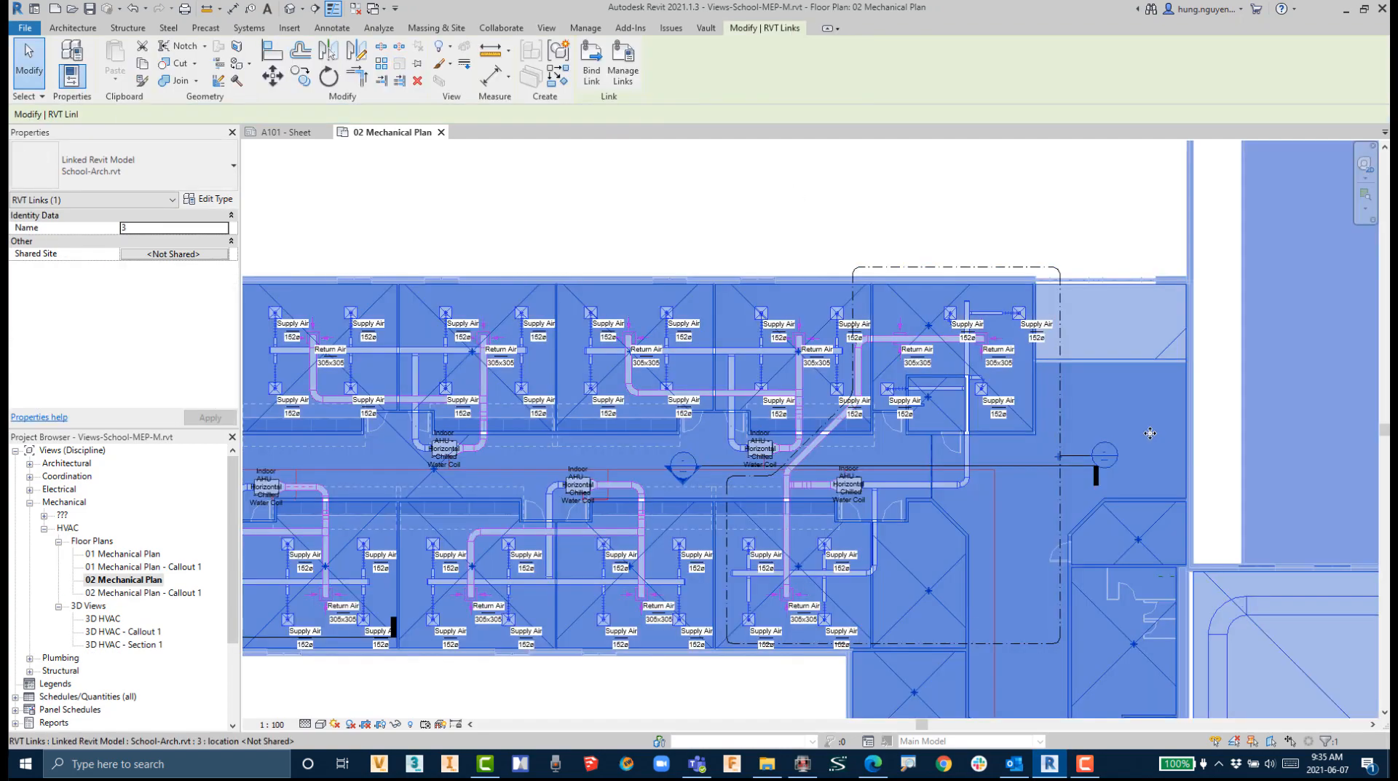
pyautogui.click(784, 206)
pyautogui.moveTo(784, 204); pyautogui.dragTo(695, 180, button='middle')
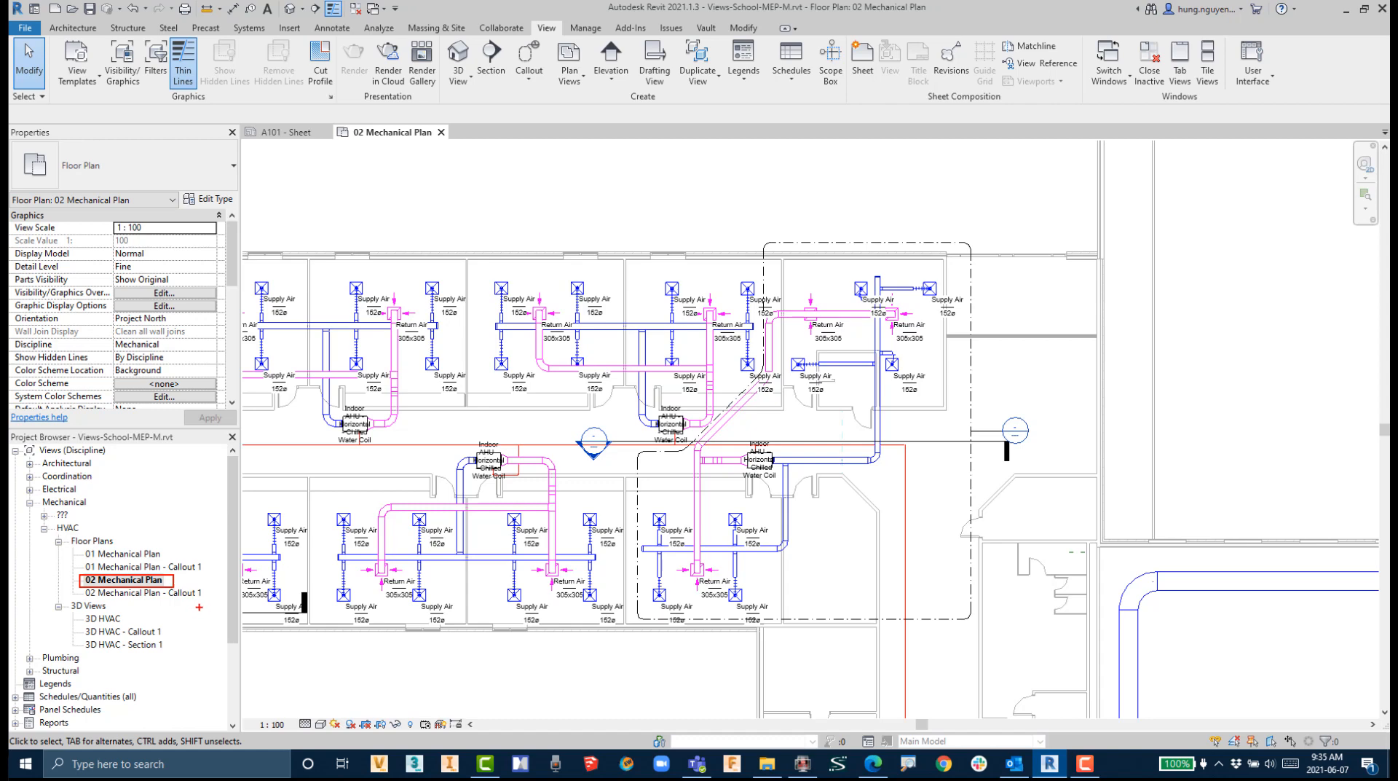
# Step: Rename the new callout view to 02 Mechanical Plan - Callout 2
pyautogui.moveTo(193, 600); pyautogui.dragTo(211, 624)
pyautogui.press('Escape')
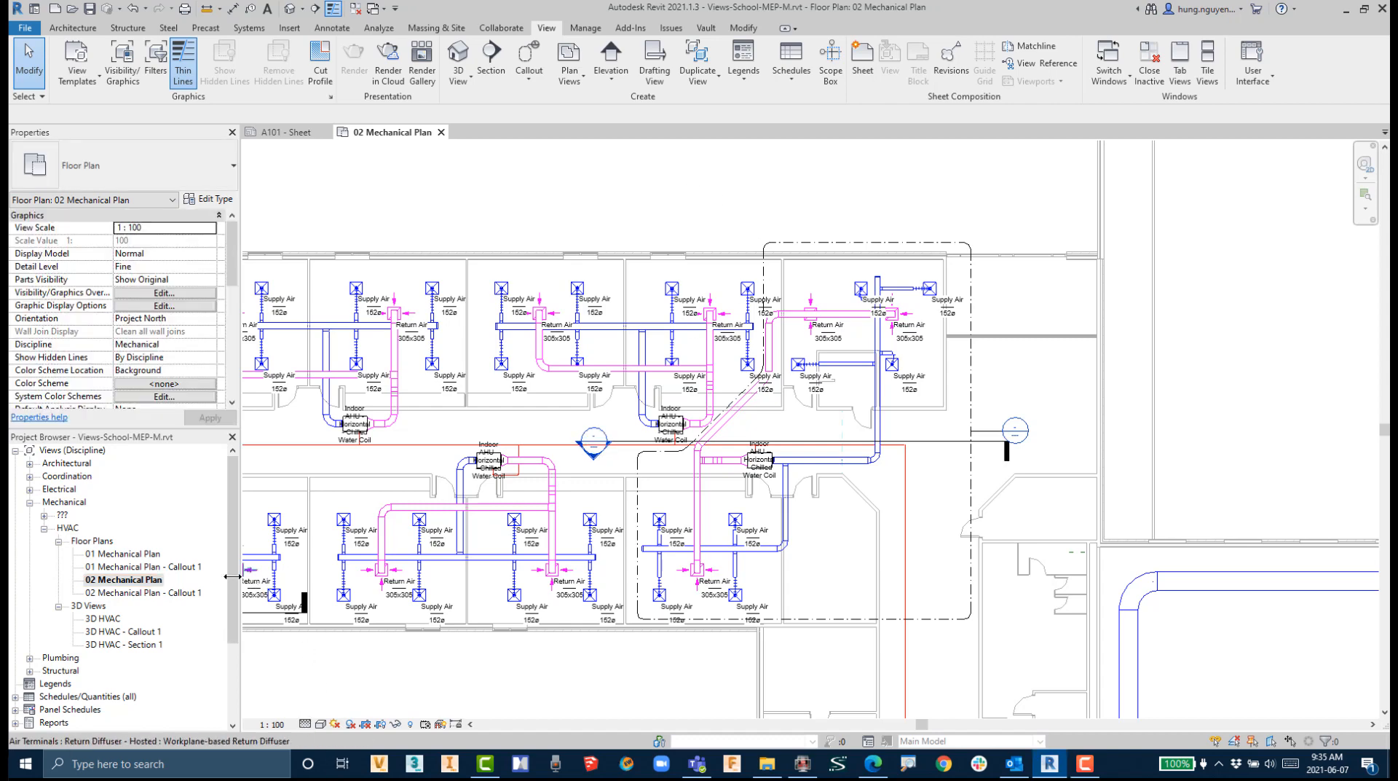
pyautogui.click(191, 593)
pyautogui.click(199, 594)
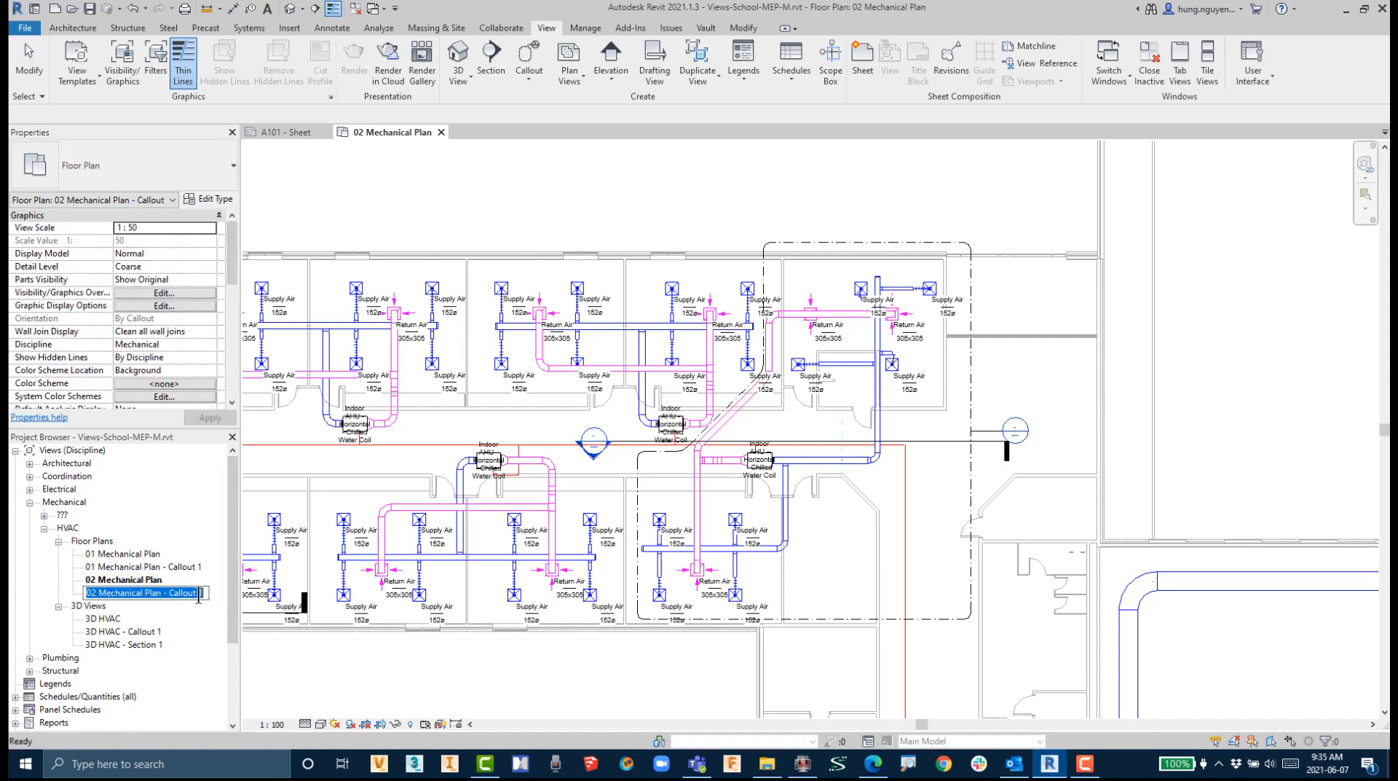
pyautogui.moveTo(198, 597); pyautogui.dragTo(217, 596)
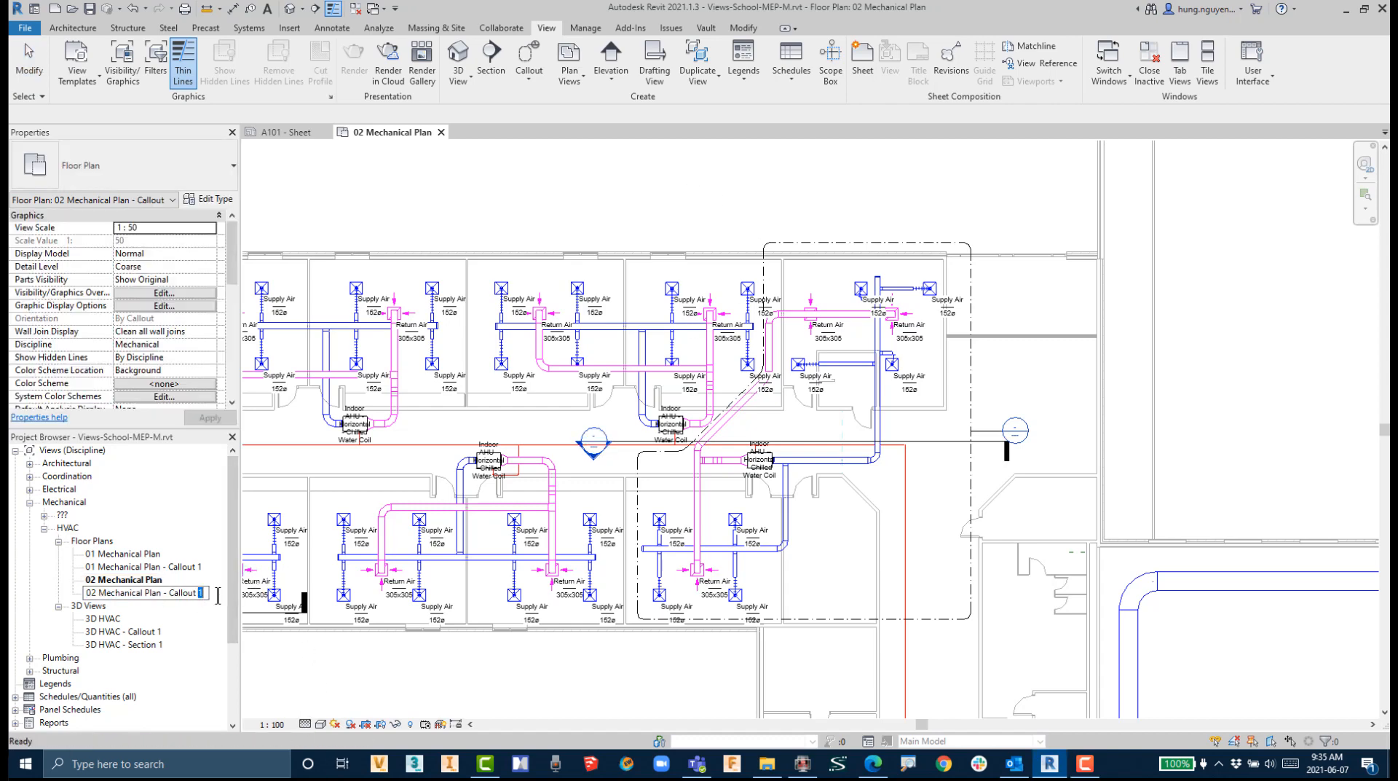
pyautogui.write('2')
pyautogui.click(317, 654)
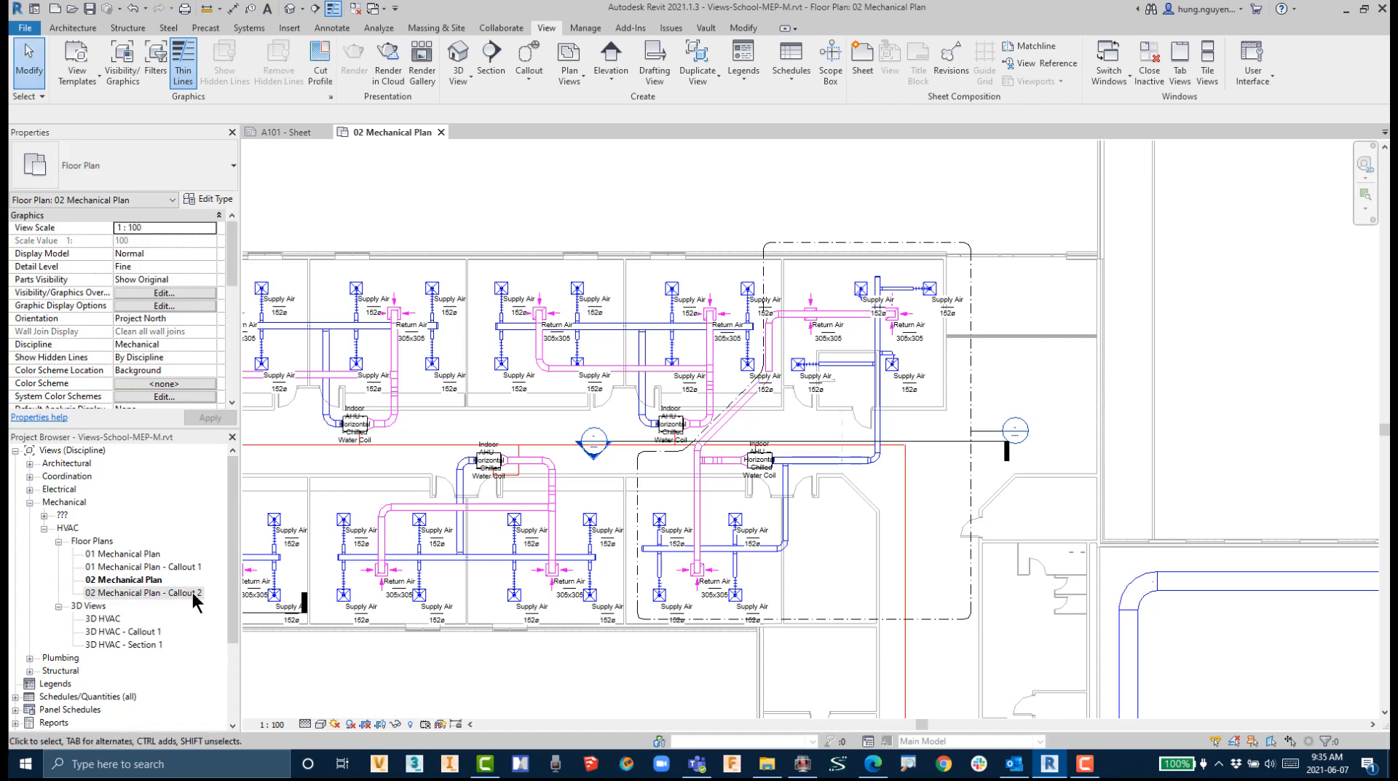
# Step: Duplicate the 3D HVAC - Callout 1 view without detailing
pyautogui.click(126, 631)
pyautogui.rightClick(117, 635)
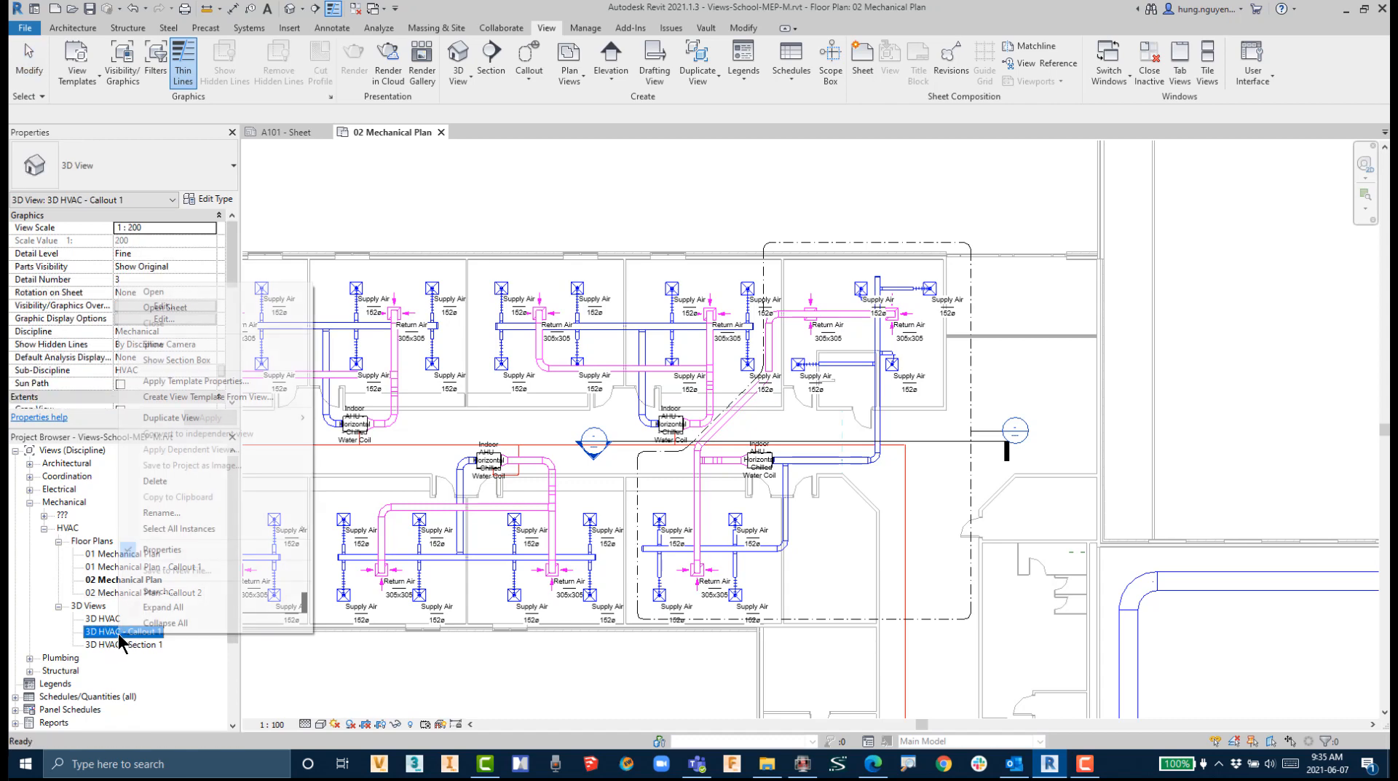
pyautogui.moveTo(248, 427)
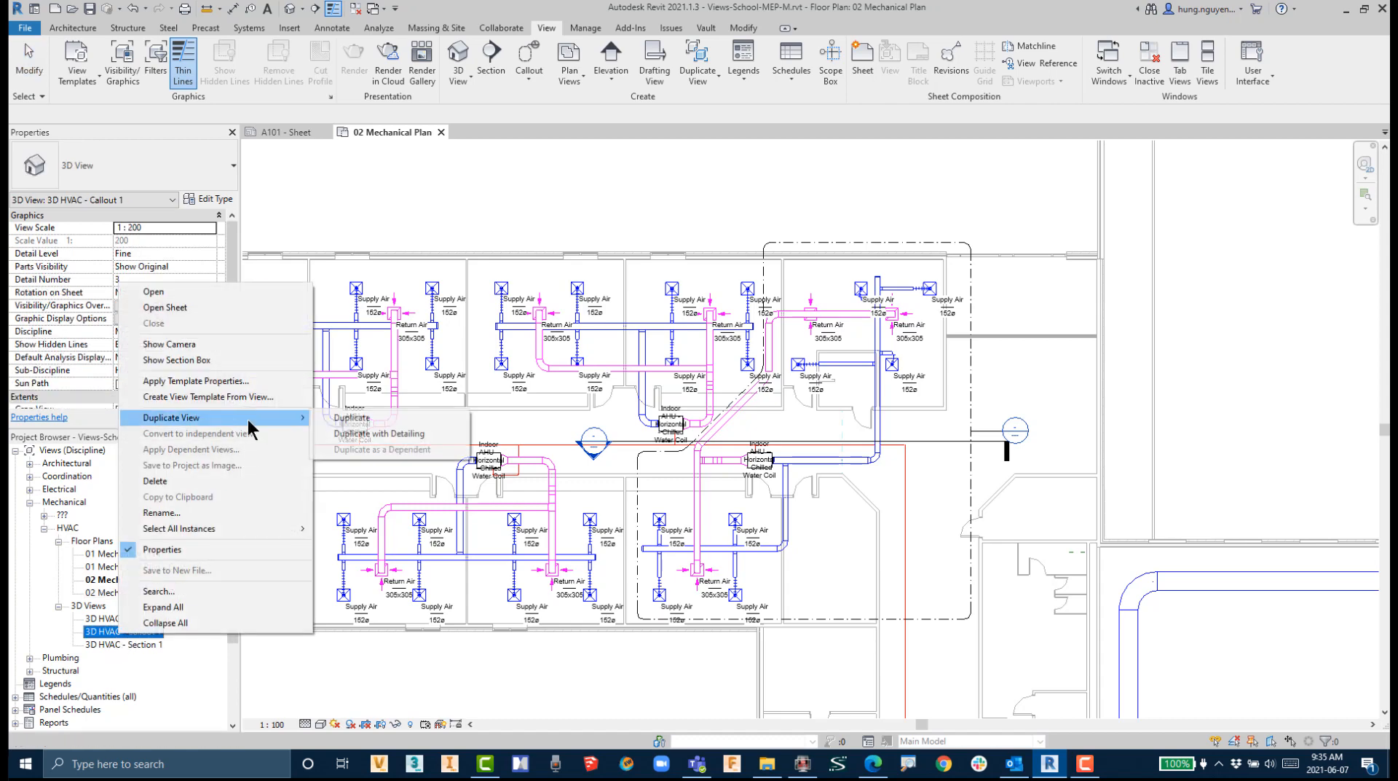
pyautogui.click(364, 417)
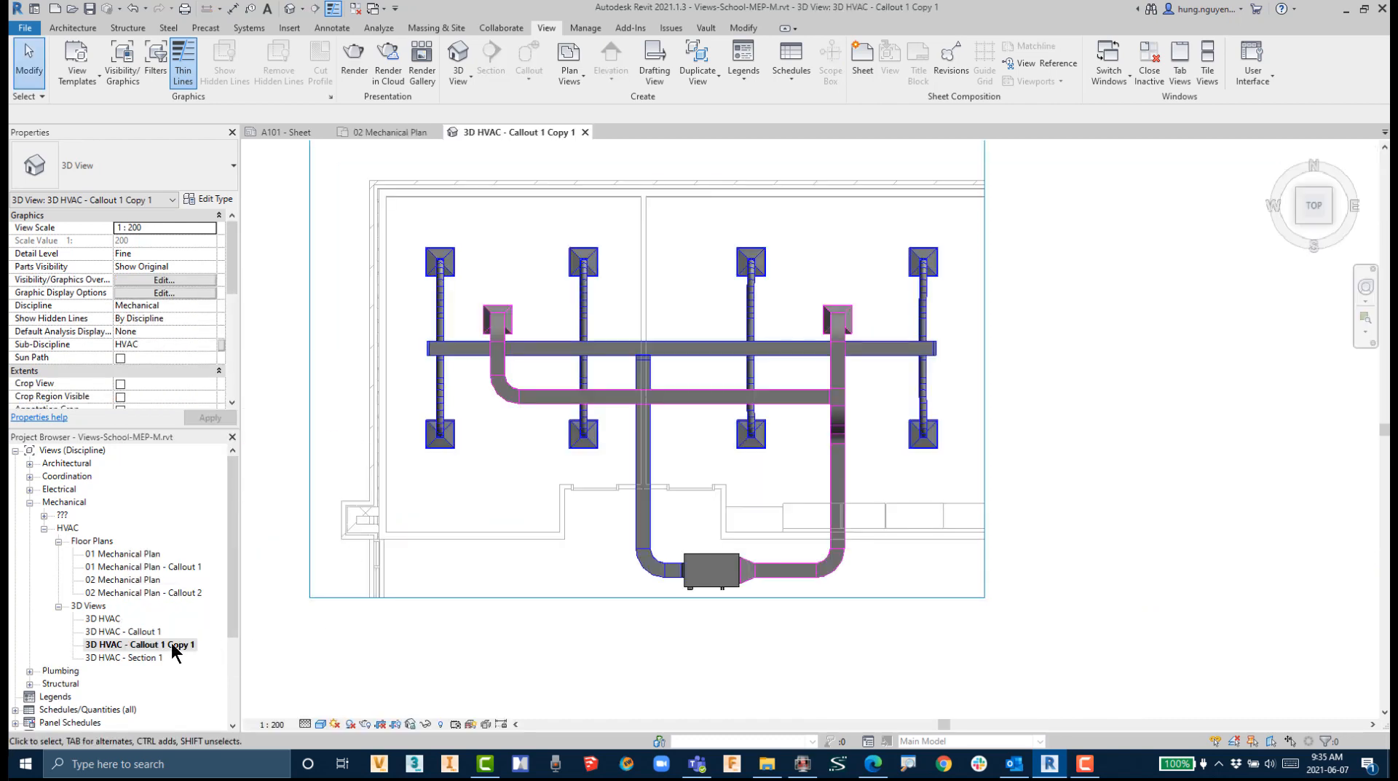
# Step: Rename the duplicated 3D HVAC view to 3D HVAC - Callout 2
pyautogui.click(168, 648)
pyautogui.click(163, 646)
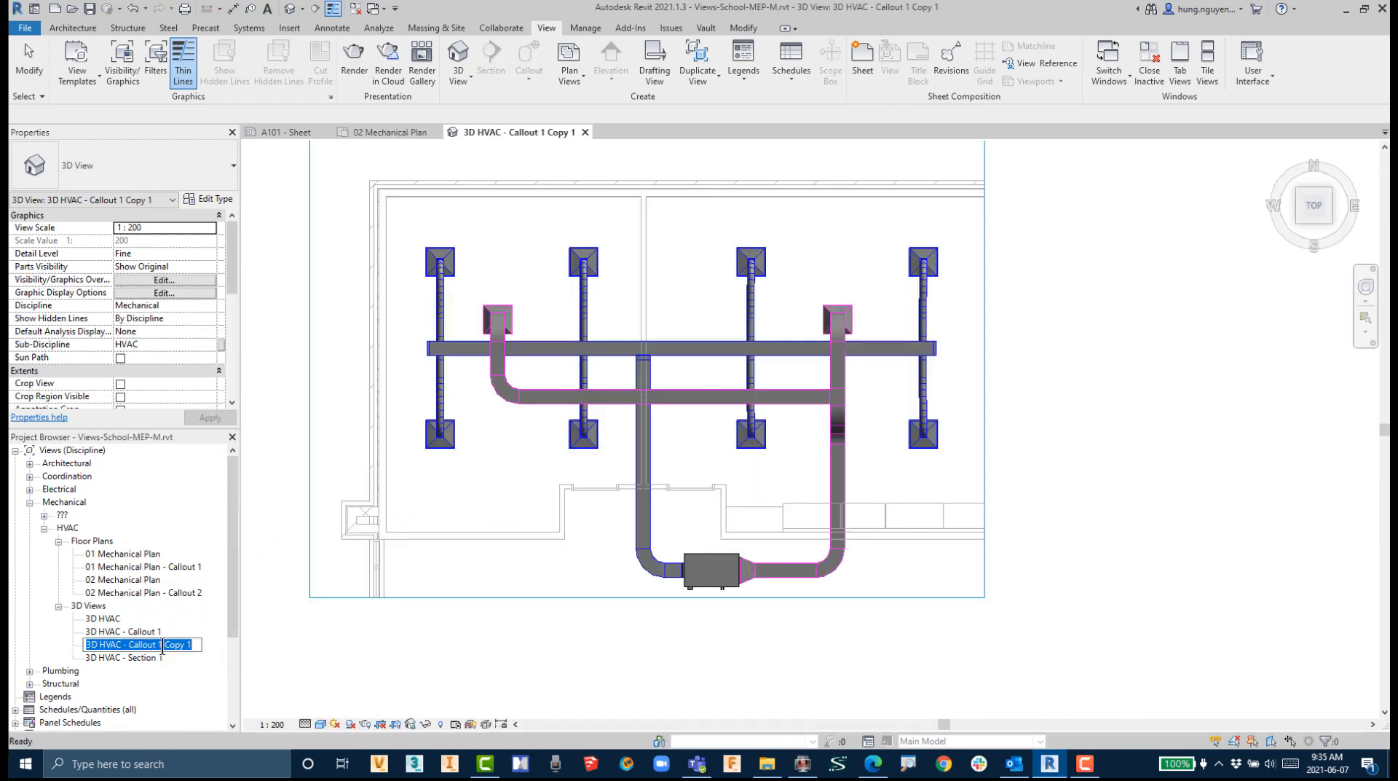
pyautogui.click(161, 645)
pyautogui.hotkey('shift', 'End')
pyautogui.write('2')
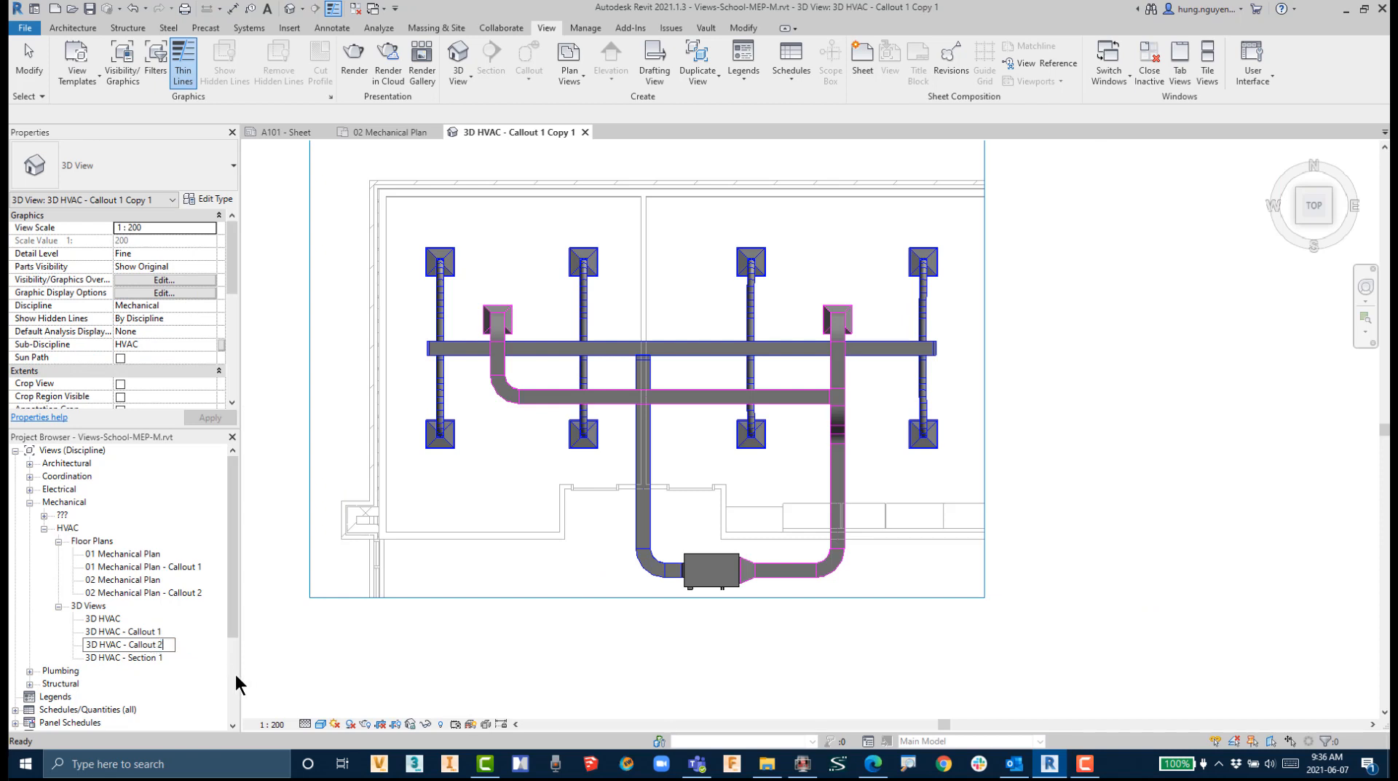
pyautogui.click(259, 684)
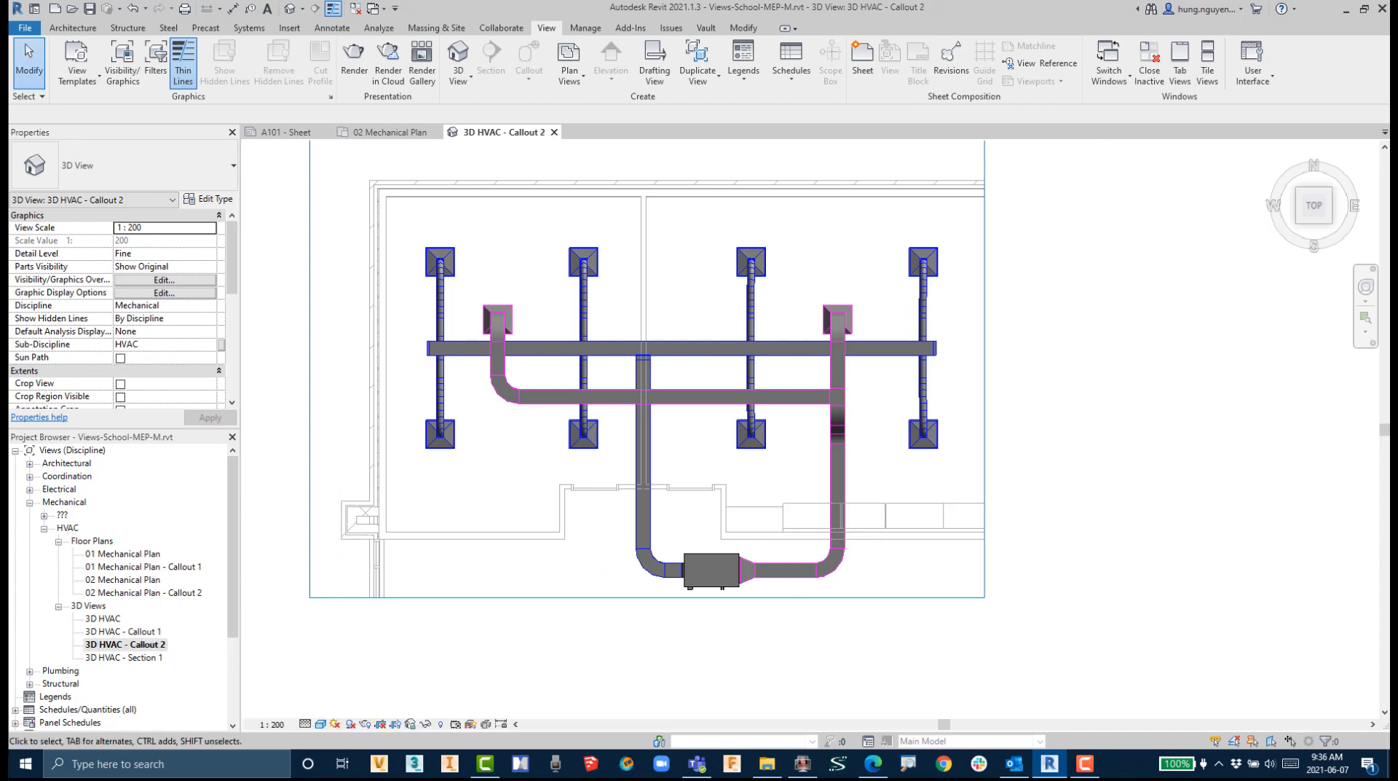
pyautogui.hotkey('ctrl', '2')
pyautogui.keyDown('ctrl'); pyautogui.moveTo(1278, 178); pyautogui.dragTo(1342, 234); pyautogui.keyUp('ctrl')
pyautogui.press('Escape')
# Step: Orient the 3D view to Floor Plan: 02 Mechanical Plan - Callout 2, and switch it to the home orientation
pyautogui.rightClick(1314, 201)
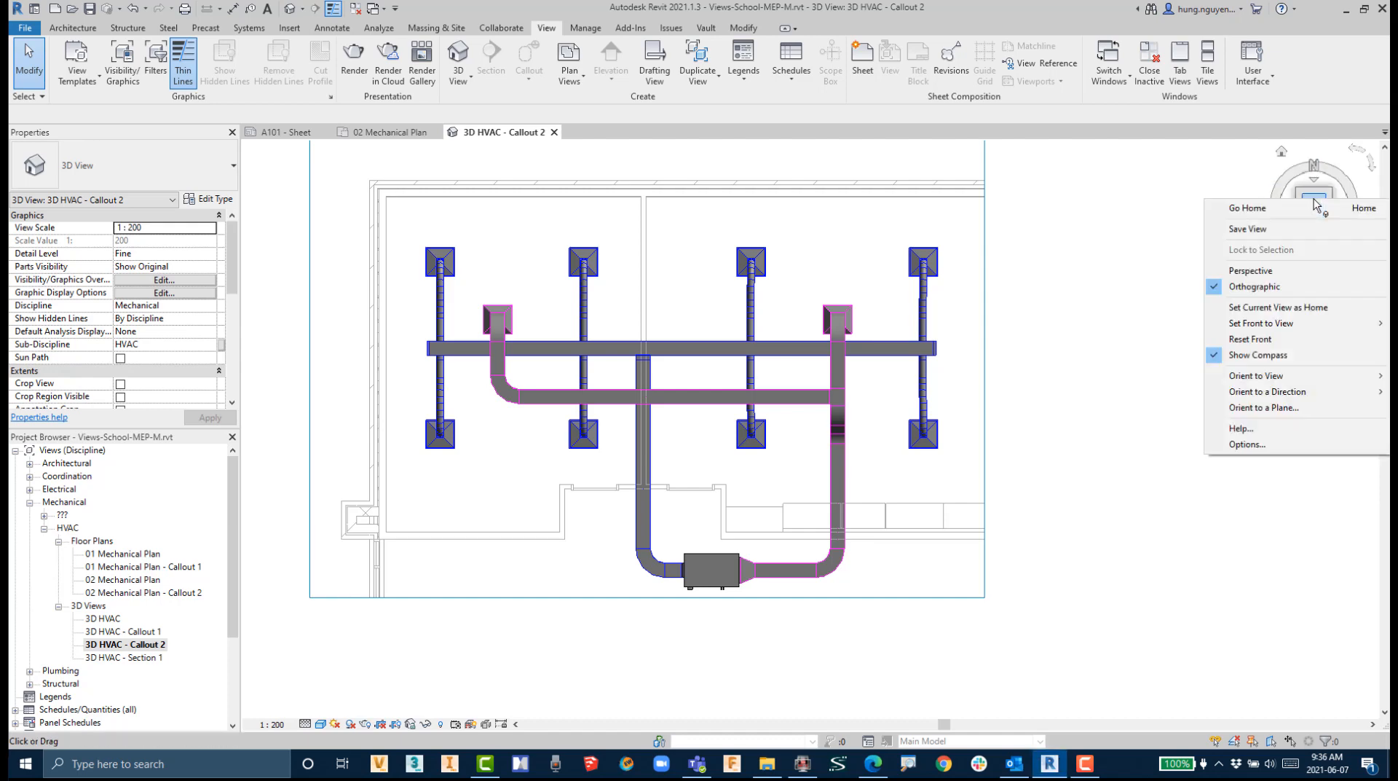
pyautogui.moveTo(1230, 380)
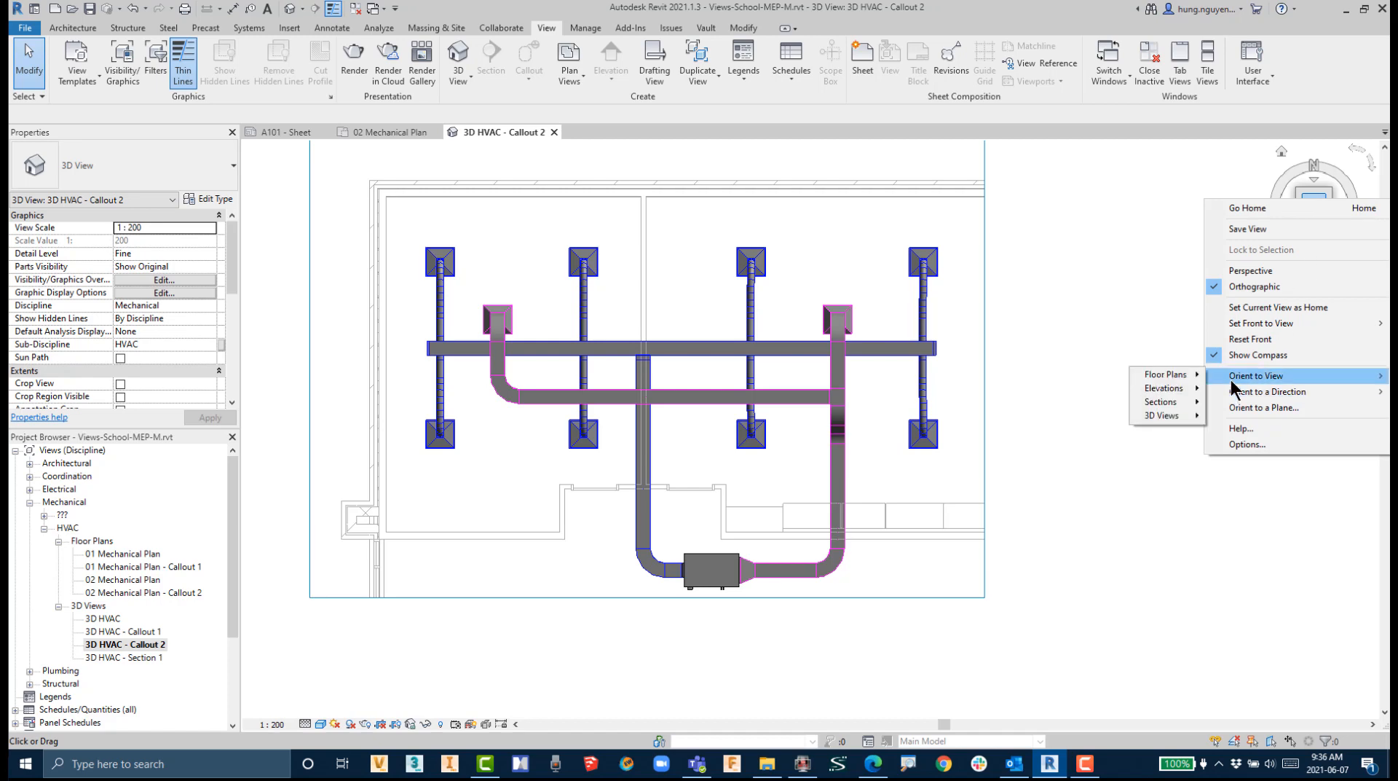
pyautogui.moveTo(1184, 378)
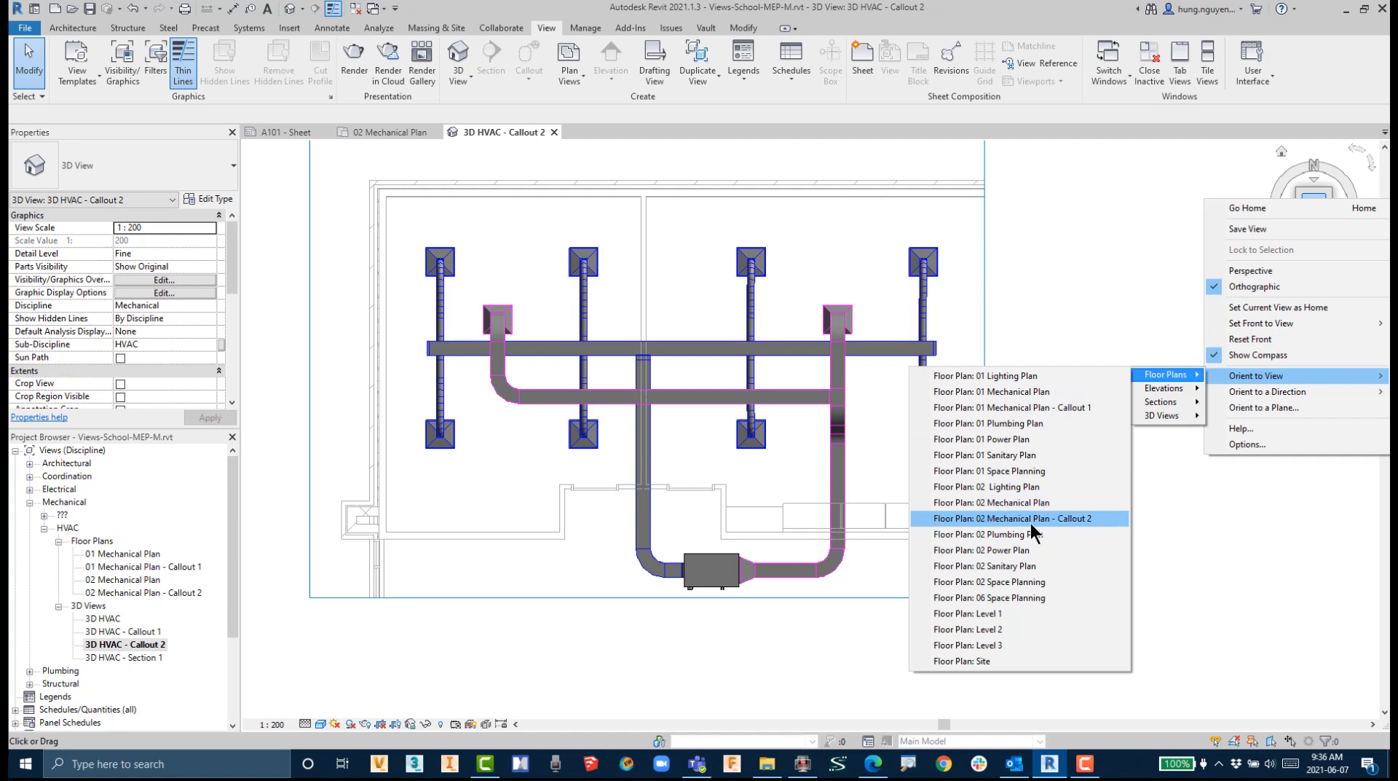
pyautogui.click(1075, 519)
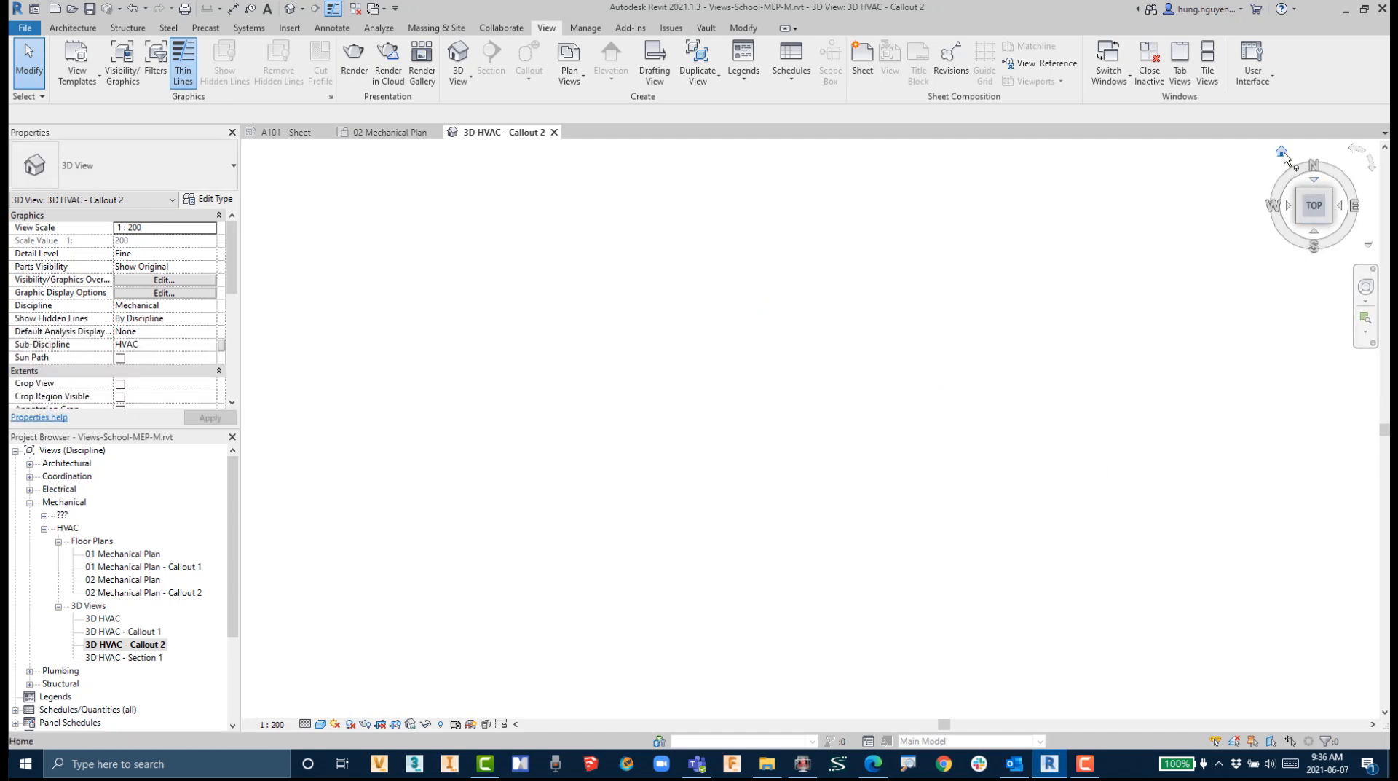
pyautogui.click(1282, 153)
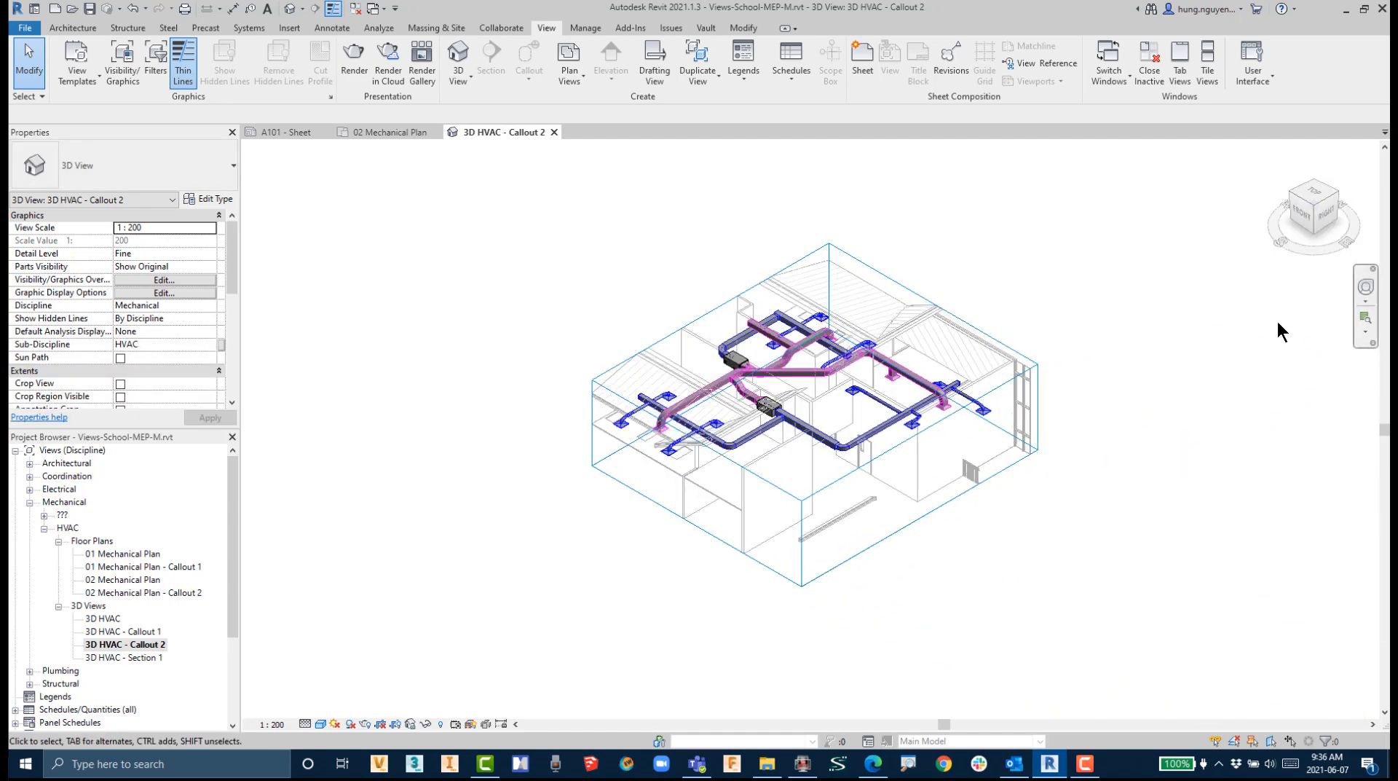
# Step: Temporarily hide the linked School-Arch.rvt model in the 3D view
pyautogui.scroll(2, 1180, 374)
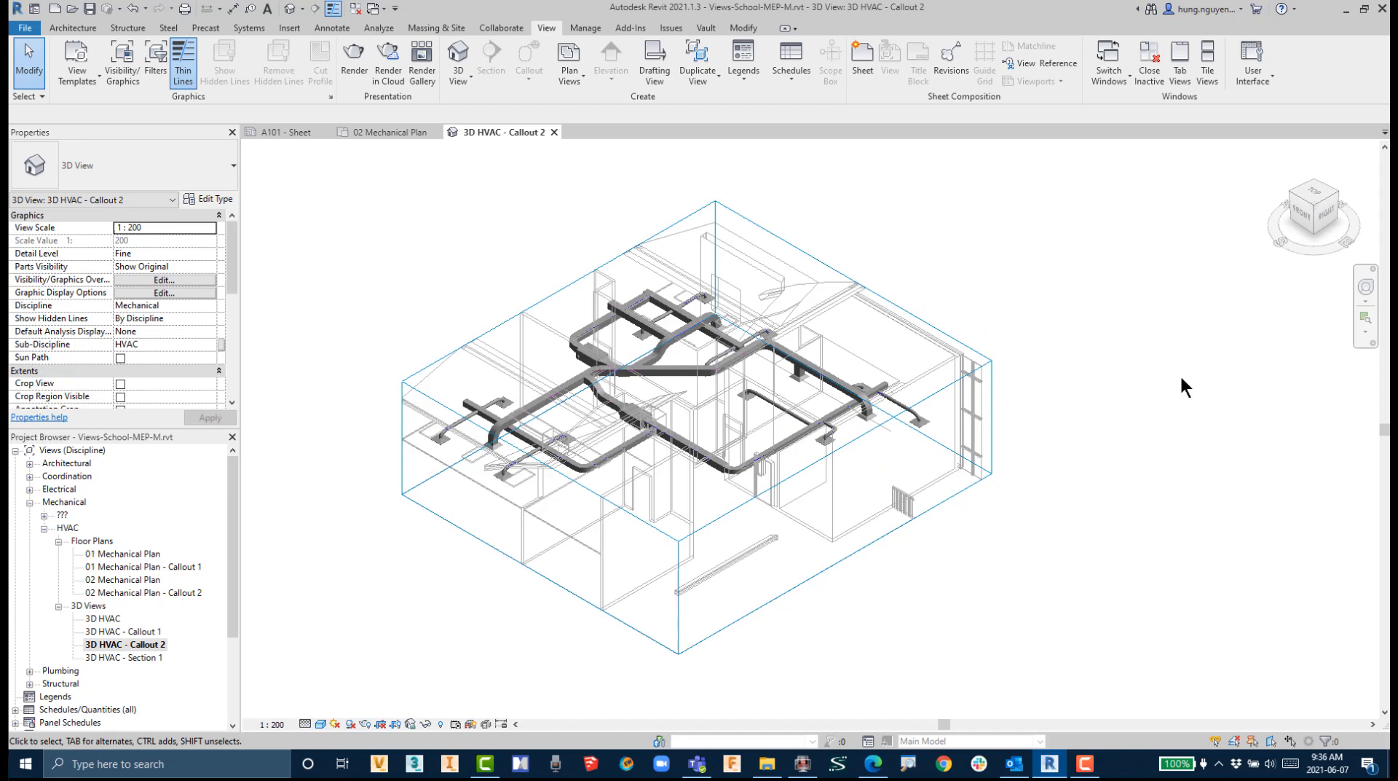
pyautogui.click(923, 334)
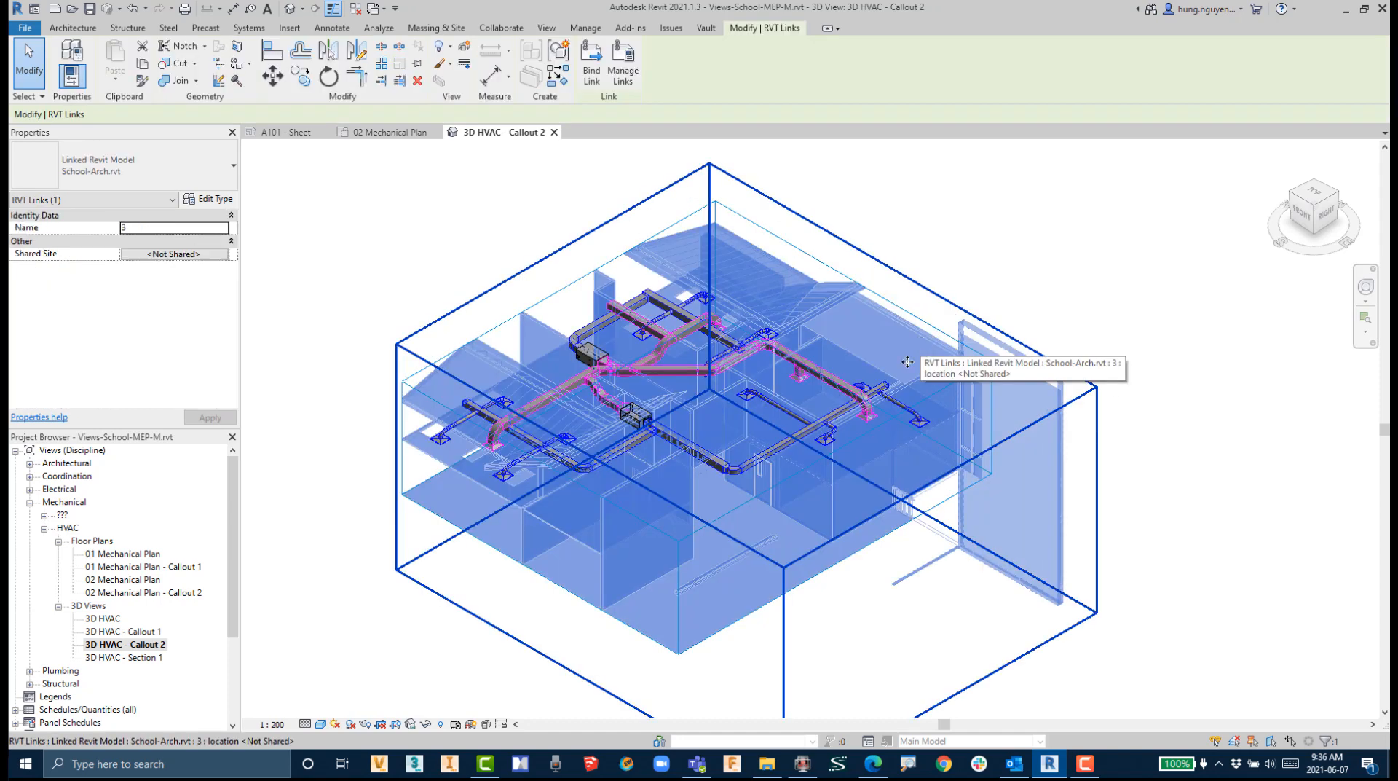
pyautogui.click(424, 724)
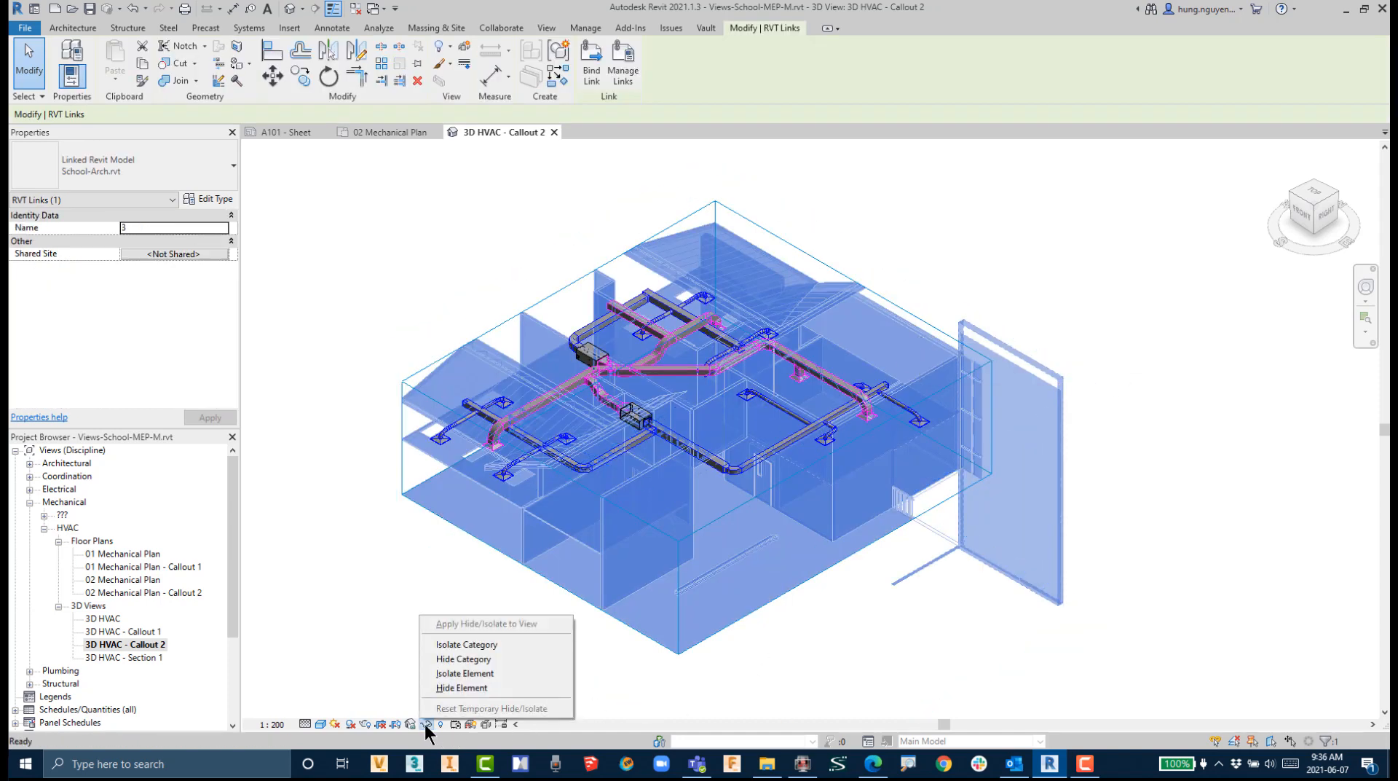
pyautogui.click(451, 687)
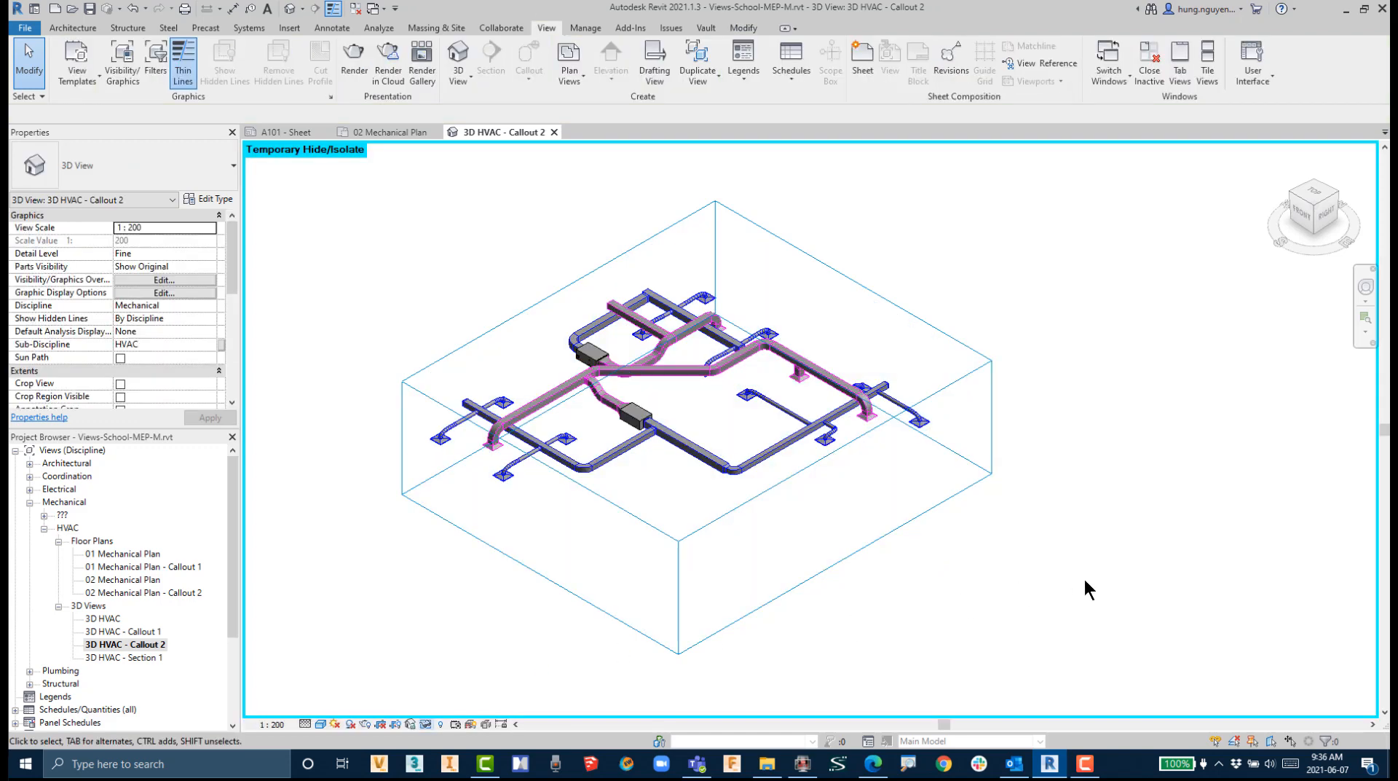
# Step: Look at the ducts from the top and temporarily hide the smaller separate duct system in the northwest corner of the section box
pyautogui.keyDown('shift'); pyautogui.moveTo(1012, 556); pyautogui.dragTo(1166, 693, button='middle'); pyautogui.keyUp('shift')
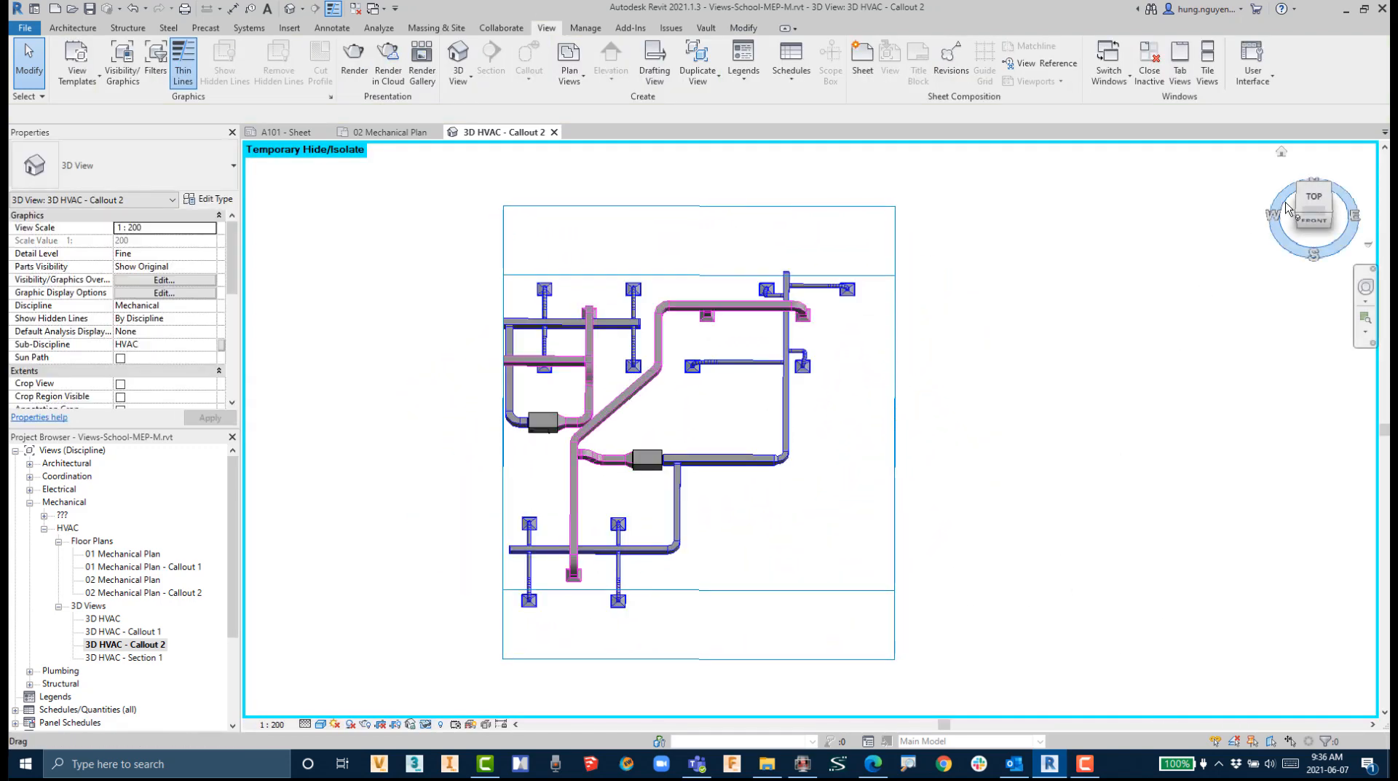
pyautogui.click(1313, 197)
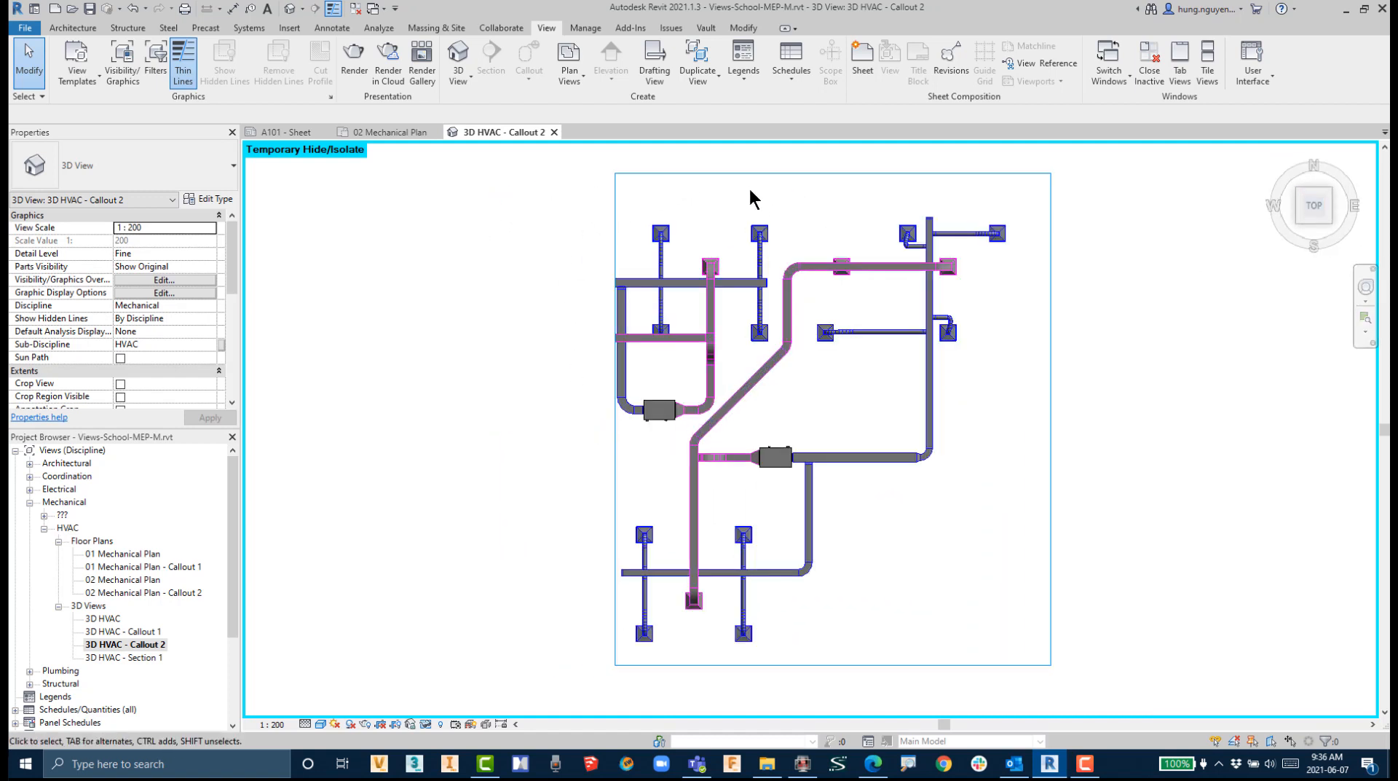
pyautogui.scroll(3, 758, 353)
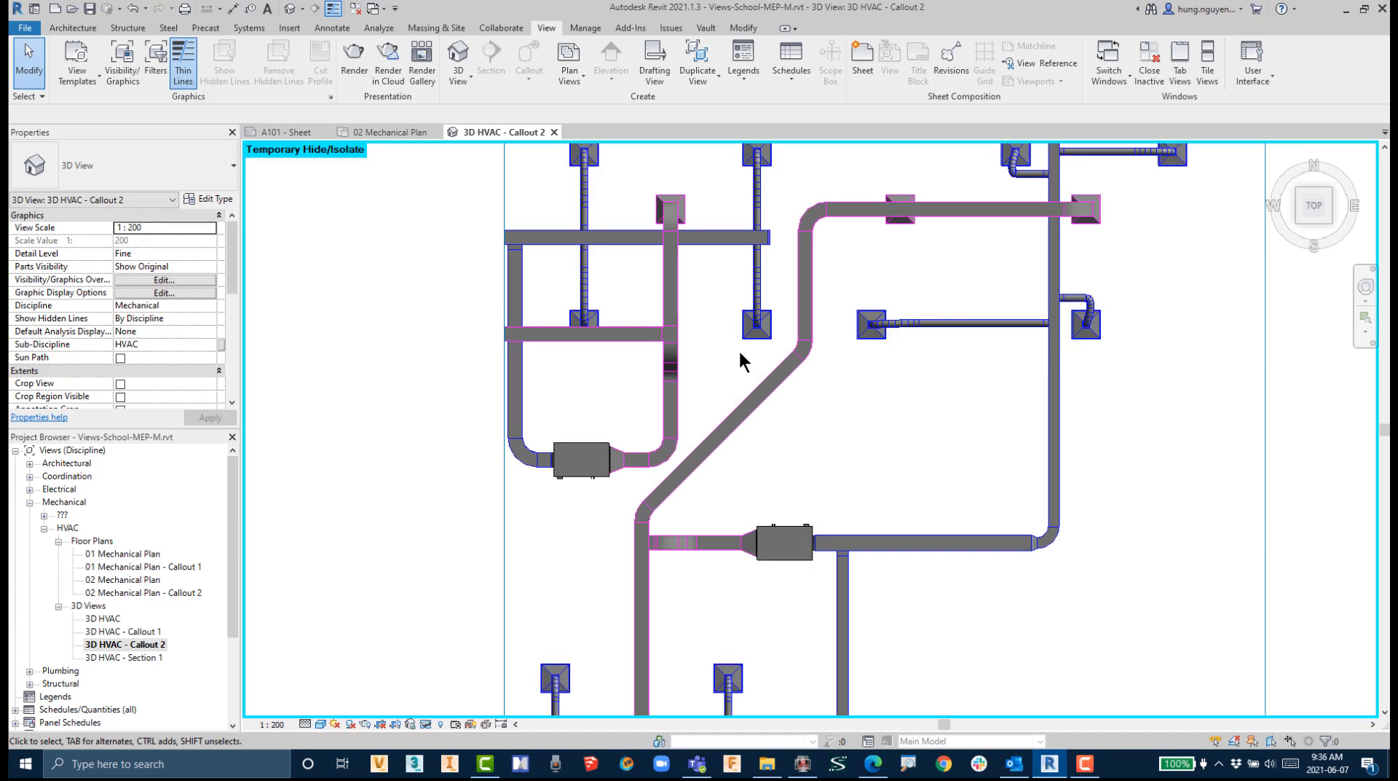
pyautogui.scroll(-1, 737, 351)
pyautogui.moveTo(501, 195); pyautogui.dragTo(516, 220, button='middle')
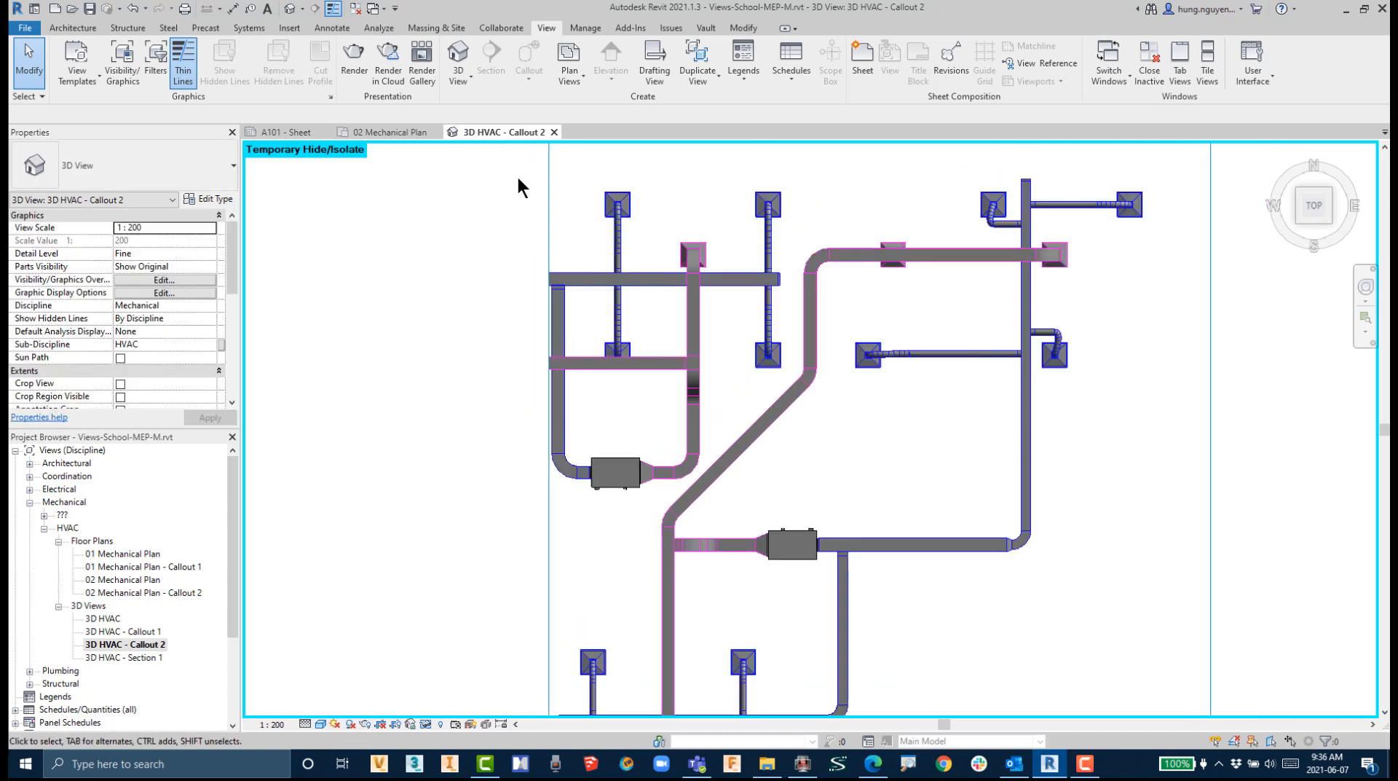
pyautogui.moveTo(491, 155); pyautogui.dragTo(798, 501)
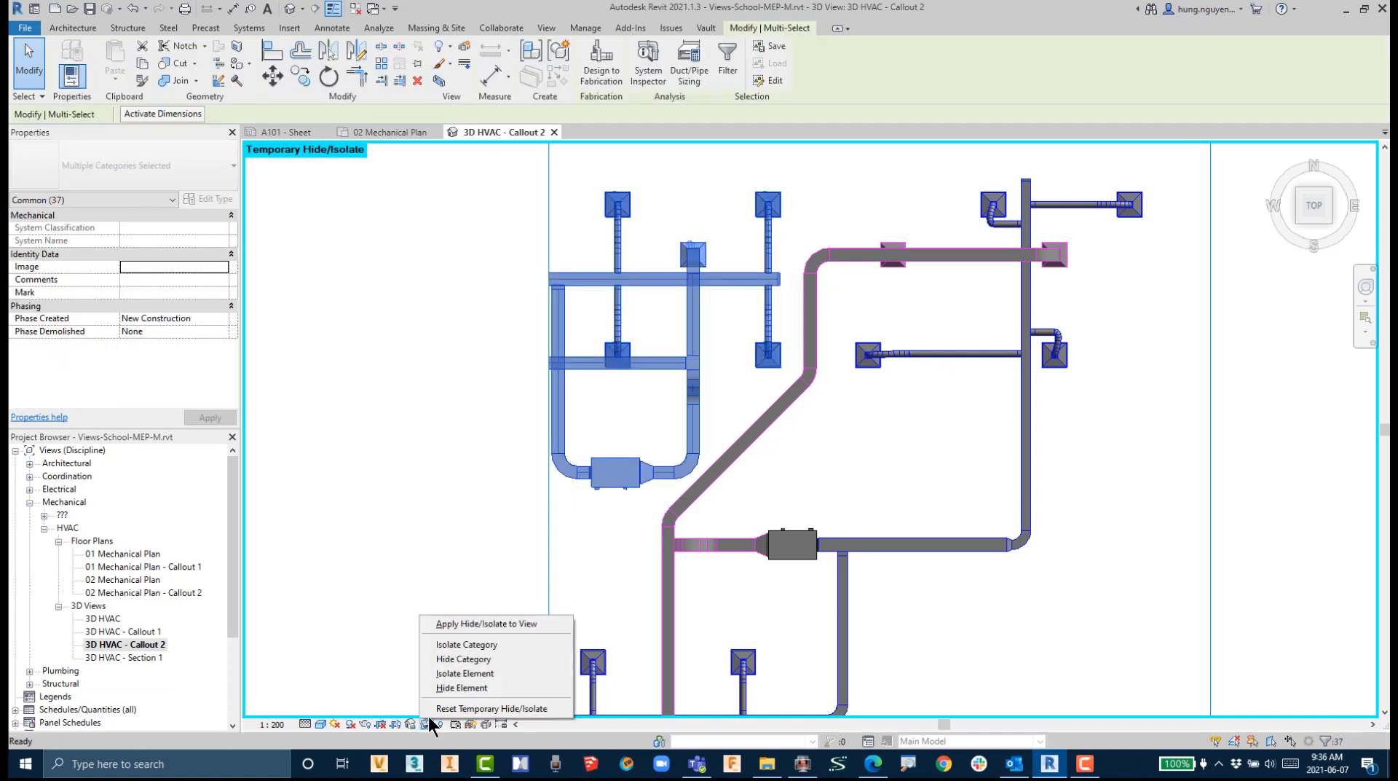
pyautogui.click(462, 688)
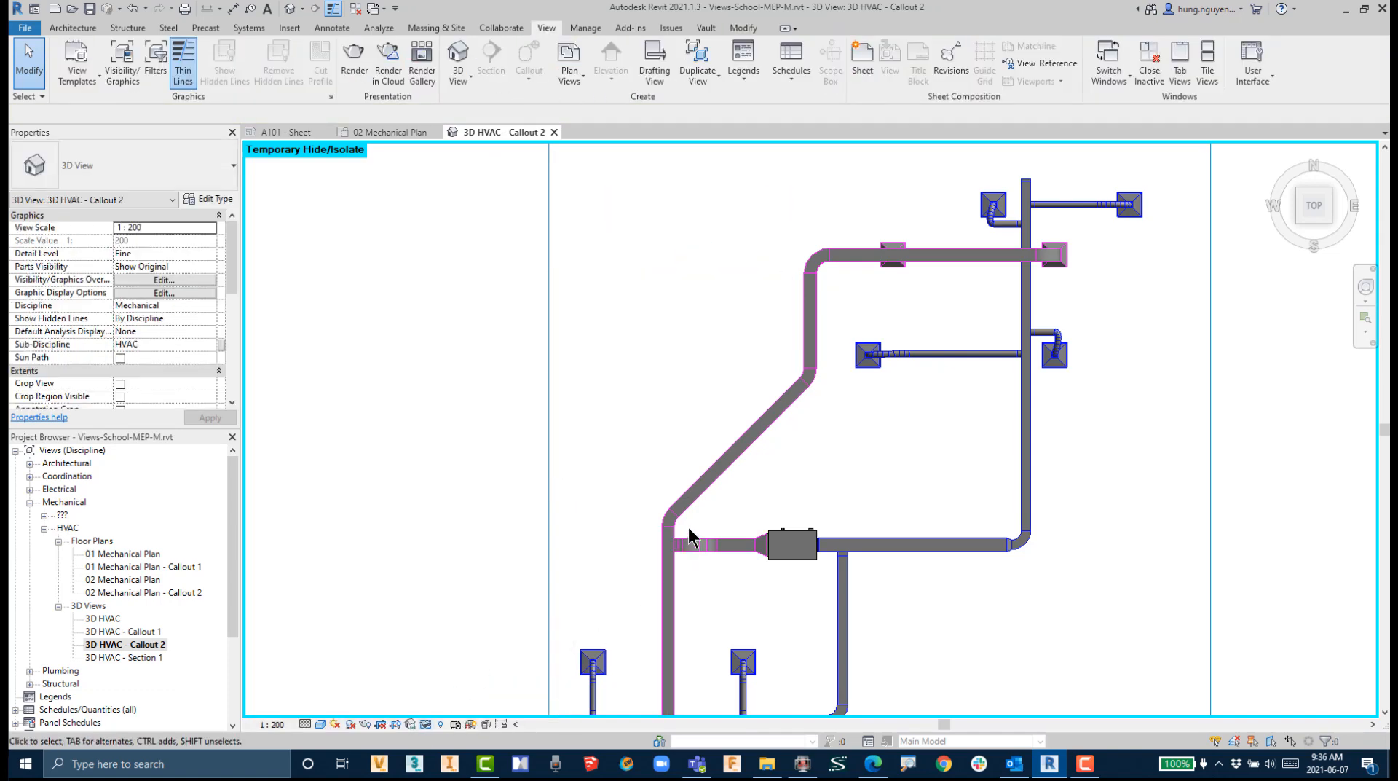
# Step: Apply the temporary hide/isolate settings permanently to the 3D HVAC - Callout 2 view
pyautogui.scroll(-1, 688, 527)
pyautogui.moveTo(730, 518); pyautogui.dragTo(843, 527, button='middle')
pyautogui.scroll(-3, 834, 495)
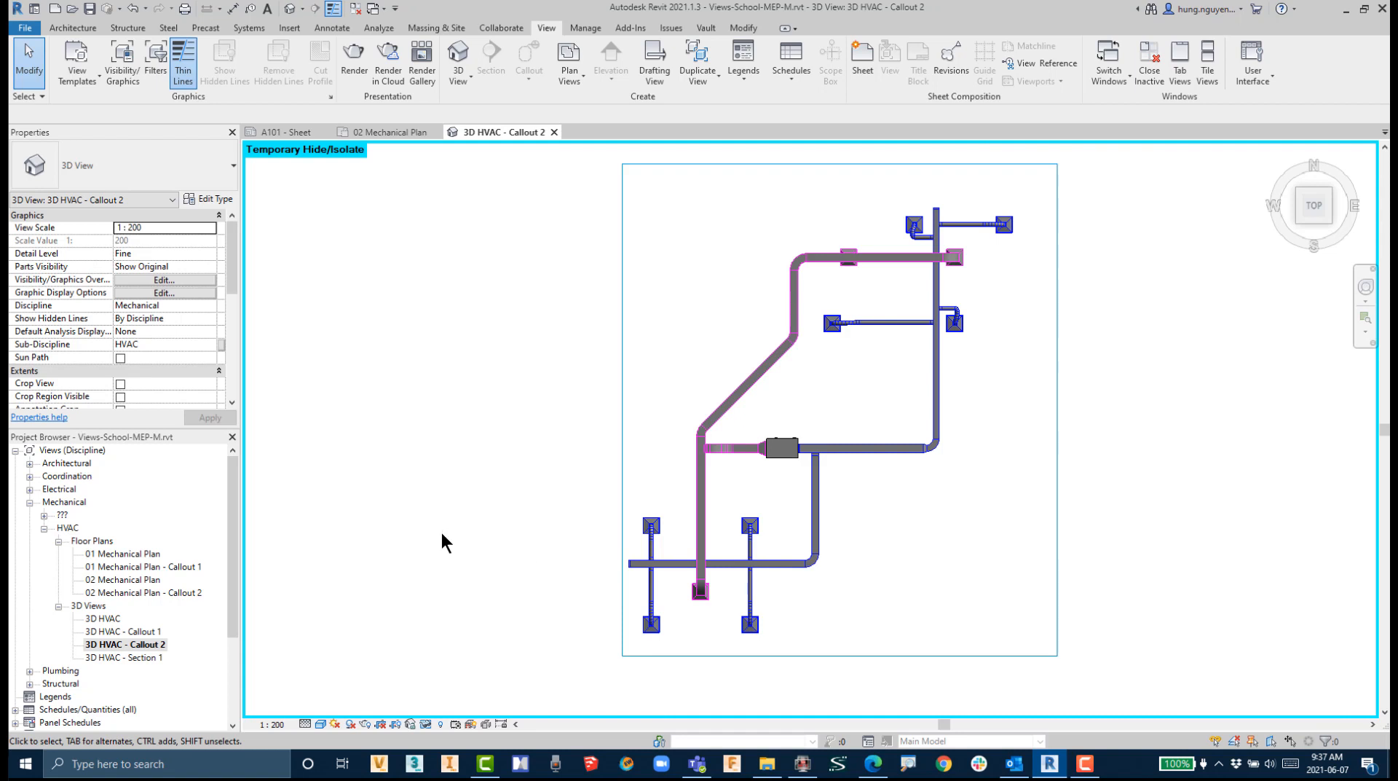
pyautogui.click(426, 724)
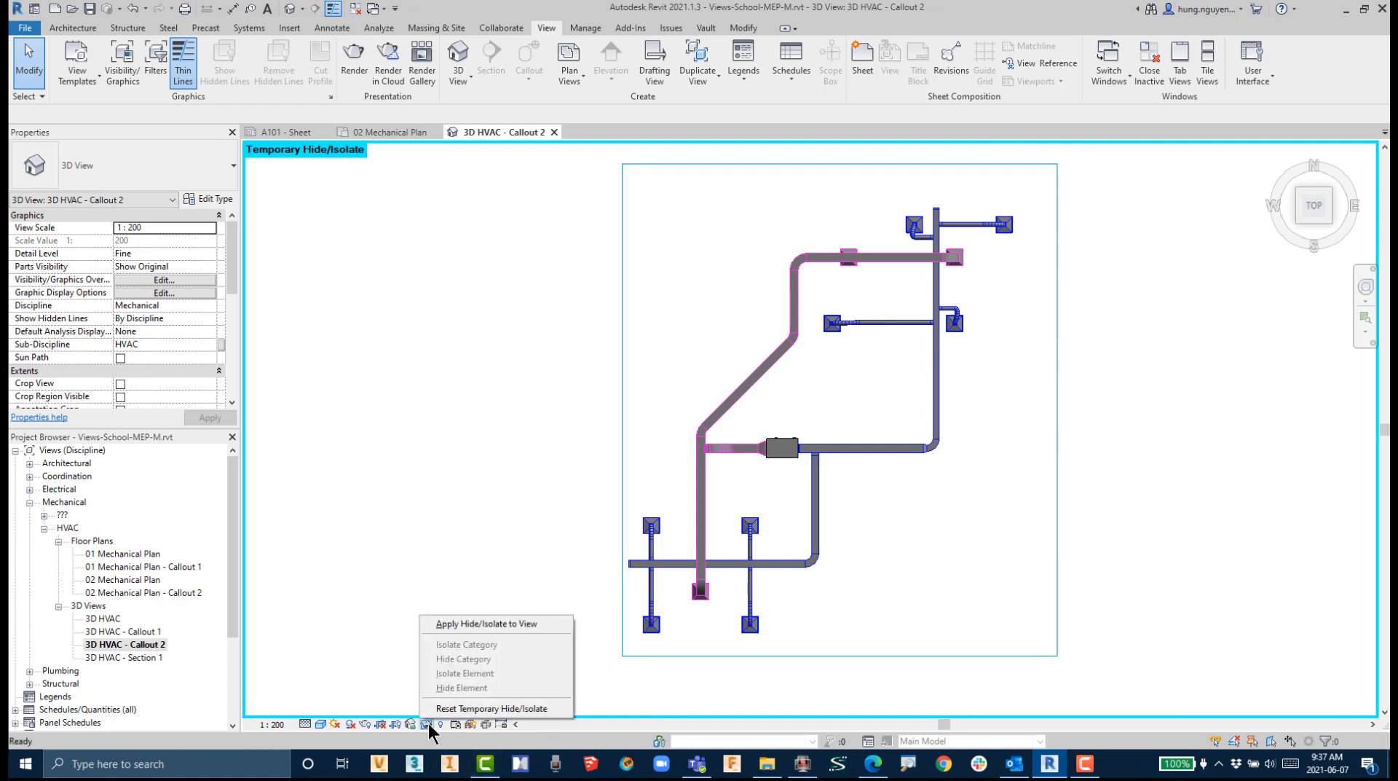
pyautogui.click(492, 626)
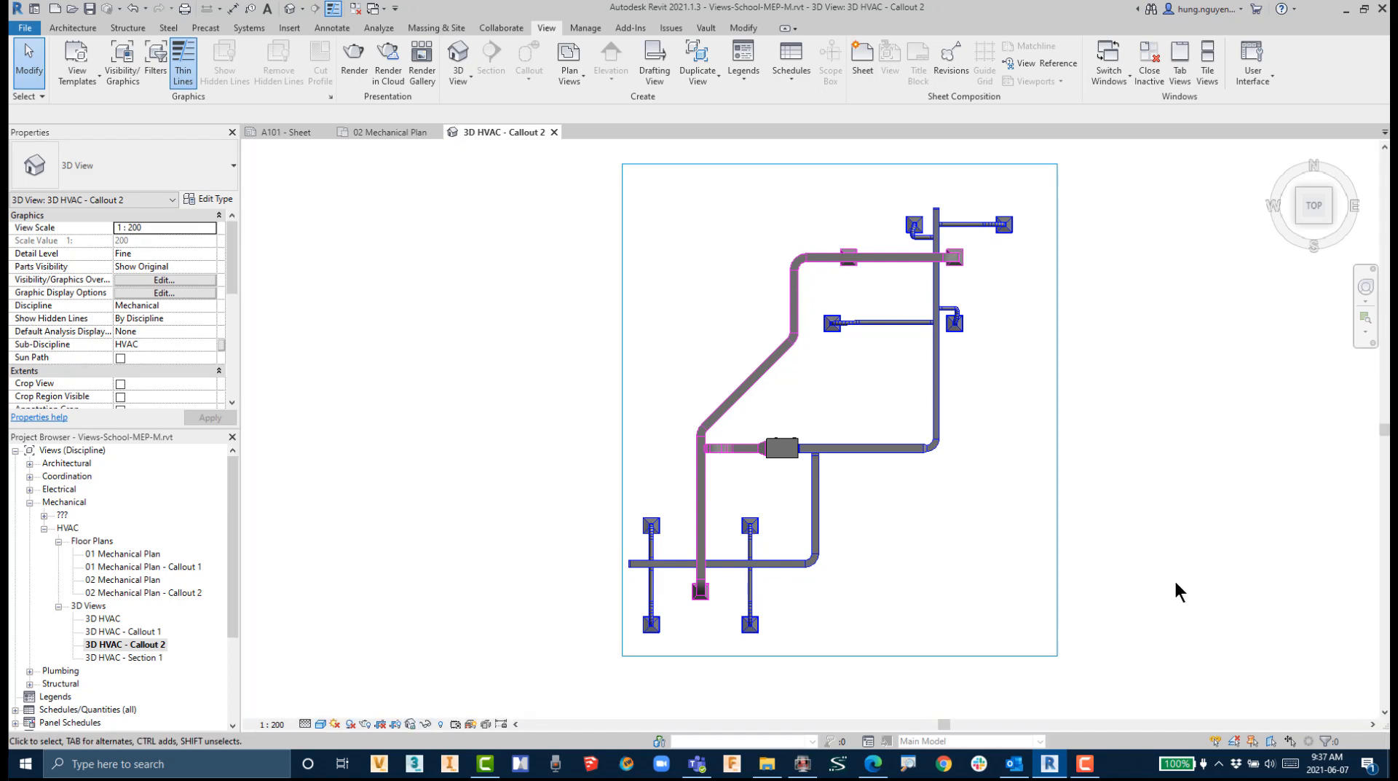
pyautogui.moveTo(1174, 579); pyautogui.dragTo(873, 600, button='middle')
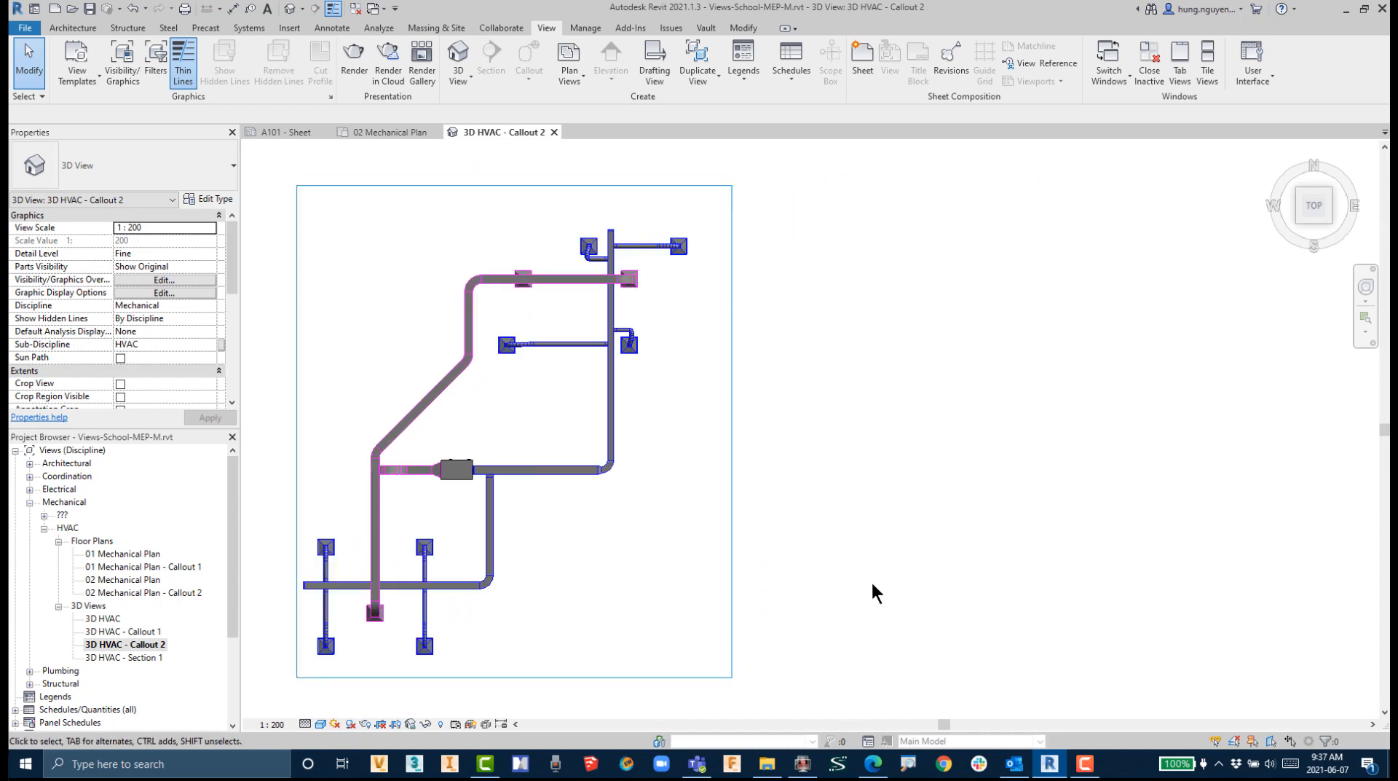
pyautogui.moveTo(721, 436)
pyautogui.mouseDown()
pyautogui.moveTo(925, 444)
pyautogui.moveTo(971, 408)
pyautogui.moveTo(950, 441)
pyautogui.moveTo(972, 416)
pyautogui.moveTo(946, 426)
pyautogui.mouseUp()
pyautogui.moveTo(982, 413)
pyautogui.mouseDown()
pyautogui.moveTo(984, 433)
pyautogui.moveTo(1022, 440)
pyautogui.mouseUp()
pyautogui.moveTo(679, 234)
pyautogui.mouseDown()
pyautogui.moveTo(480, 276)
pyautogui.moveTo(321, 502)
pyautogui.moveTo(347, 679)
pyautogui.moveTo(536, 583)
pyautogui.moveTo(663, 432)
pyautogui.moveTo(695, 238)
pyautogui.moveTo(684, 220)
pyautogui.mouseUp()
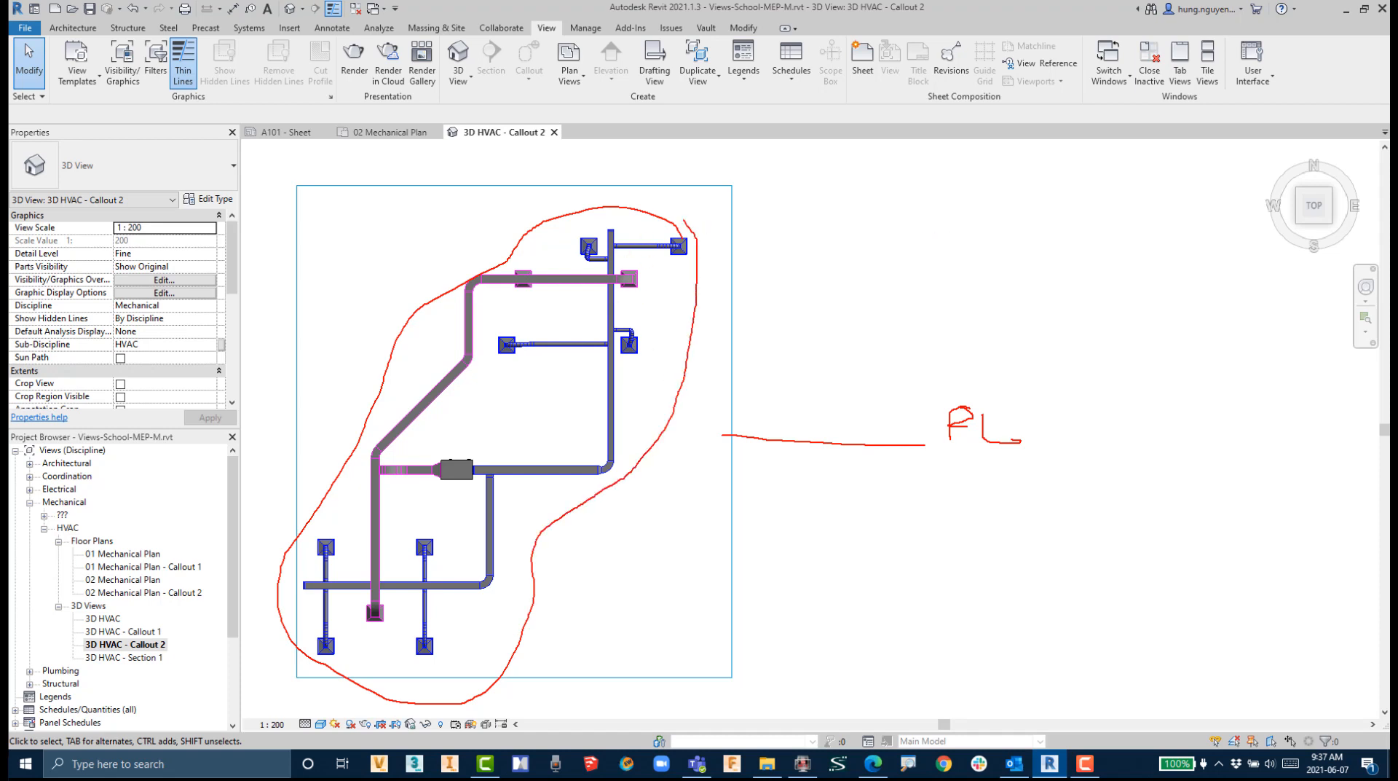
pyautogui.moveTo(546, 368)
pyautogui.mouseDown()
pyautogui.moveTo(814, 350)
pyautogui.moveTo(917, 247)
pyautogui.moveTo(926, 275)
pyautogui.moveTo(968, 266)
pyautogui.moveTo(977, 278)
pyautogui.mouseUp()
pyautogui.moveTo(947, 264)
pyautogui.mouseDown()
pyautogui.moveTo(997, 256)
pyautogui.moveTo(987, 276)
pyautogui.moveTo(1014, 277)
pyautogui.moveTo(1067, 259)
pyautogui.moveTo(1084, 285)
pyautogui.mouseUp()
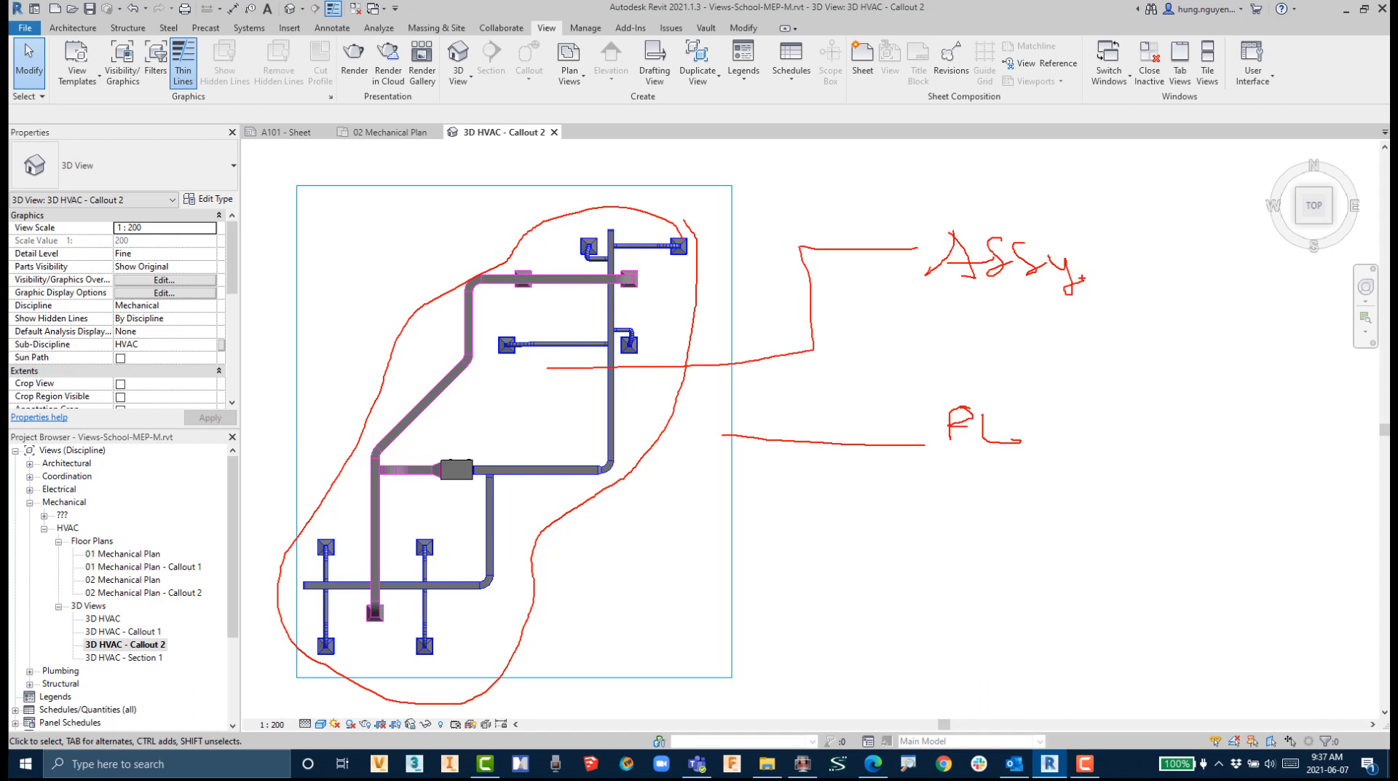
pyautogui.press('Escape')
# Step: Select all elements of the remaining duct system in the 3D view
pyautogui.scroll(-1, 876, 573)
pyautogui.moveTo(876, 572); pyautogui.dragTo(939, 546, button='middle')
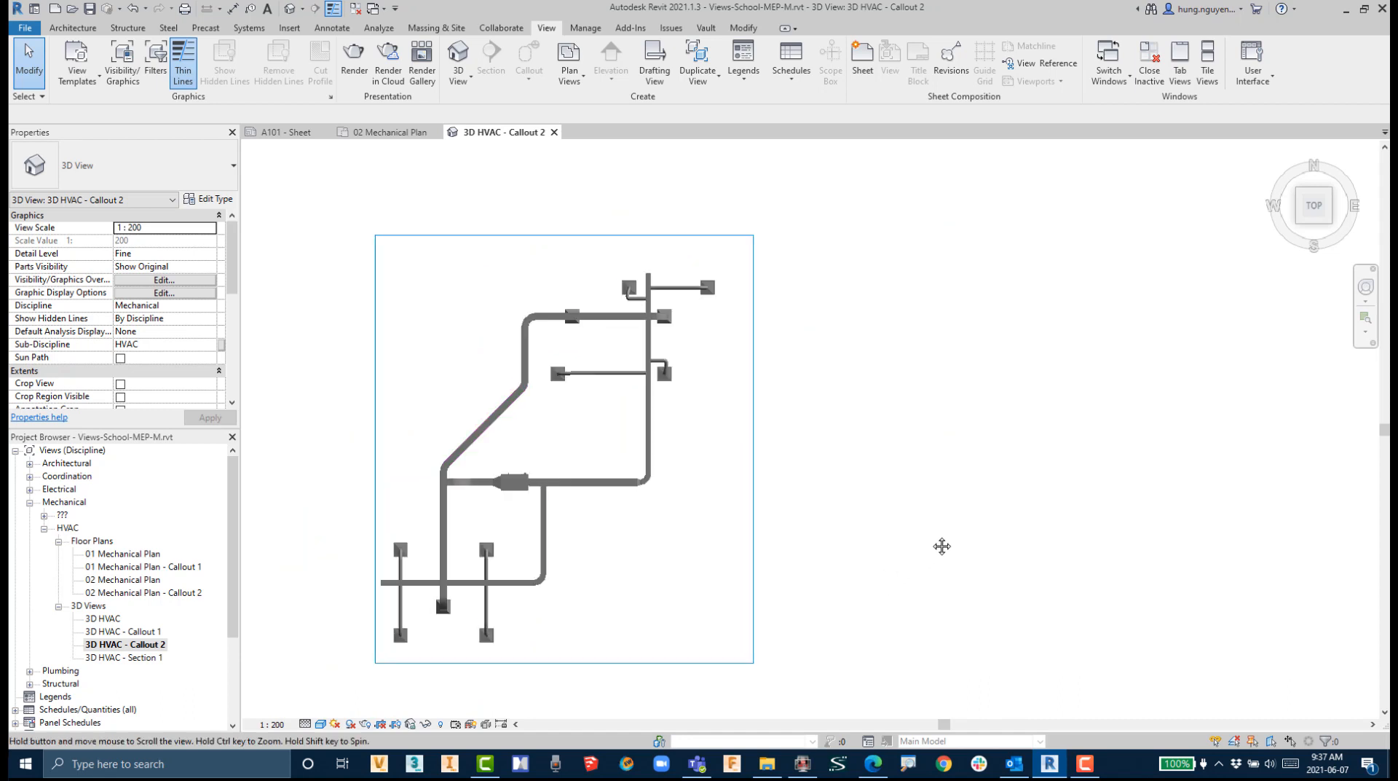
pyautogui.moveTo(360, 207); pyautogui.dragTo(803, 665)
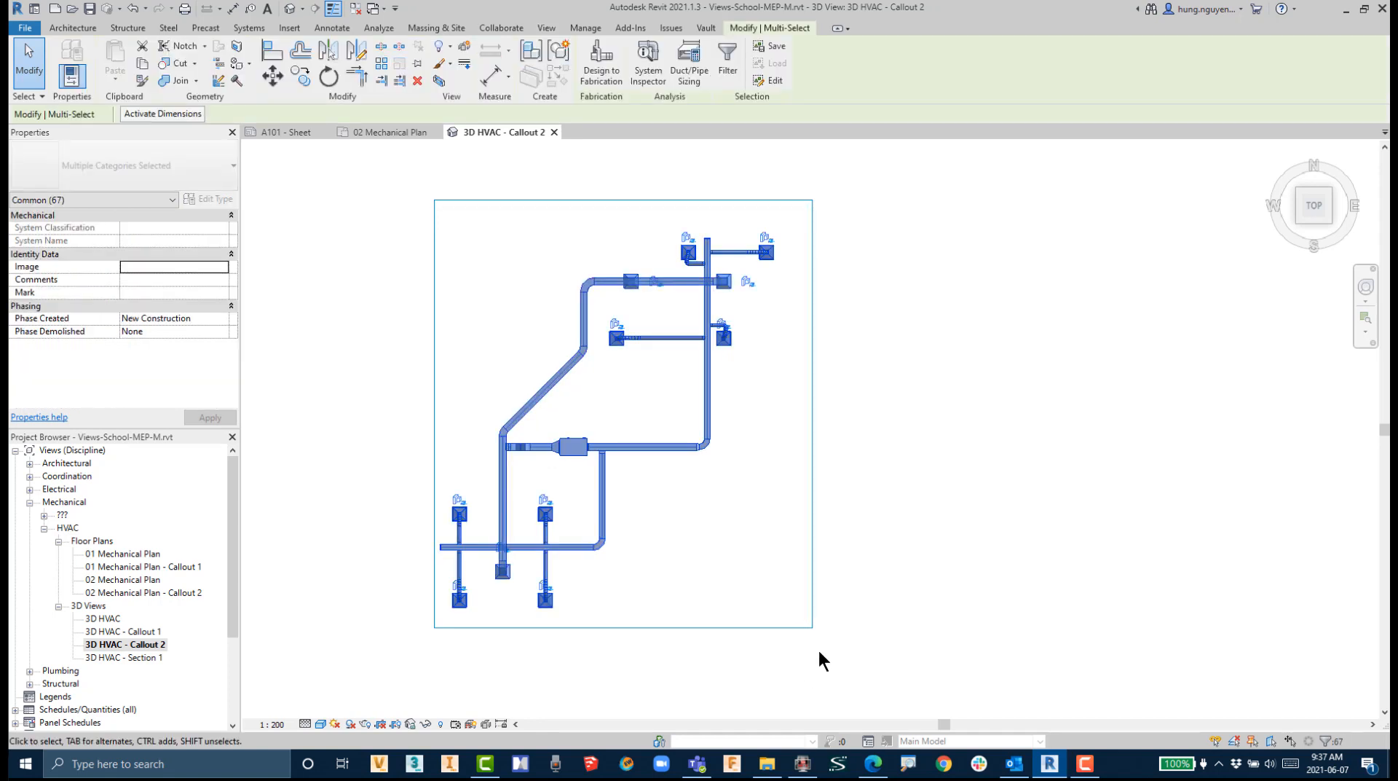
pyautogui.moveTo(748, 553)
pyautogui.mouseDown()
pyautogui.moveTo(740, 219)
pyautogui.moveTo(757, 102)
pyautogui.mouseUp()
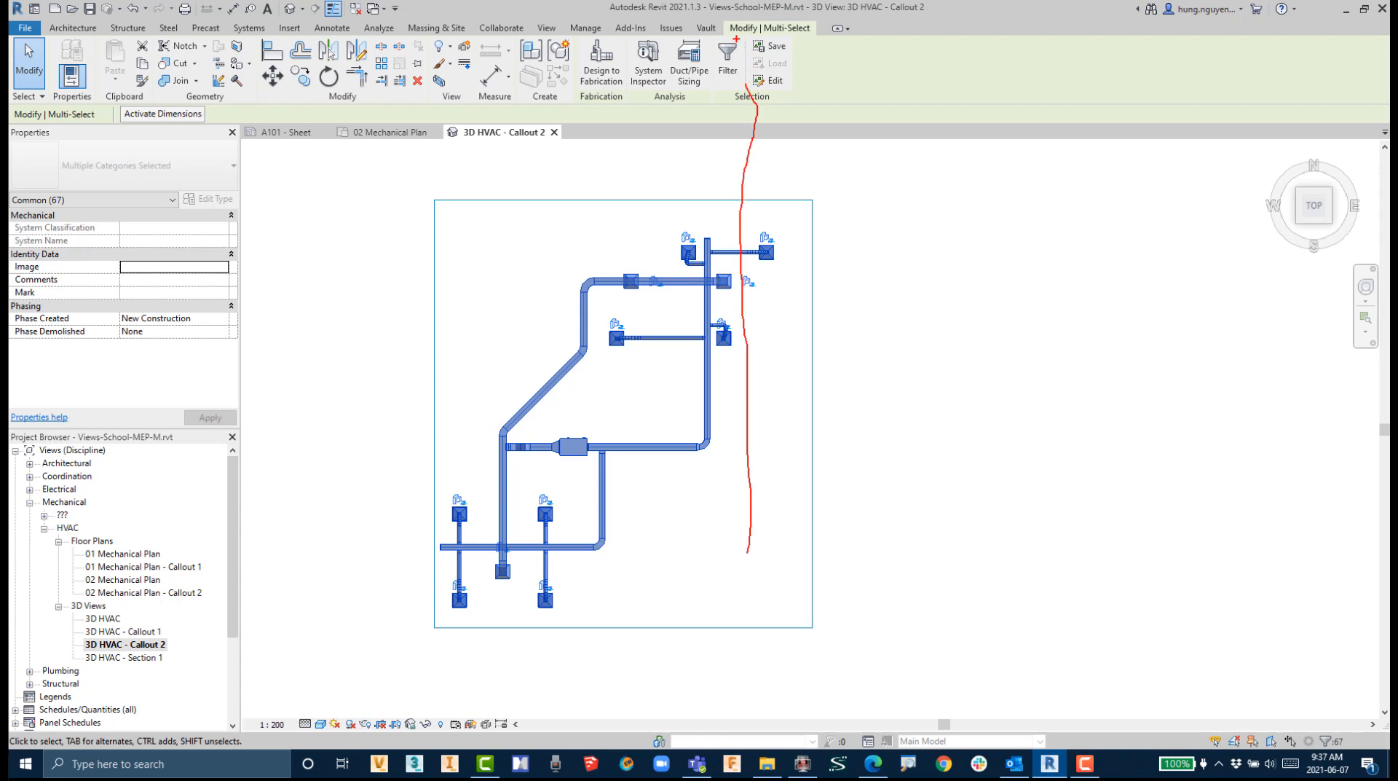
pyautogui.moveTo(736, 40); pyautogui.dragTo(792, 34)
pyautogui.moveTo(512, 32); pyautogui.dragTo(603, 147)
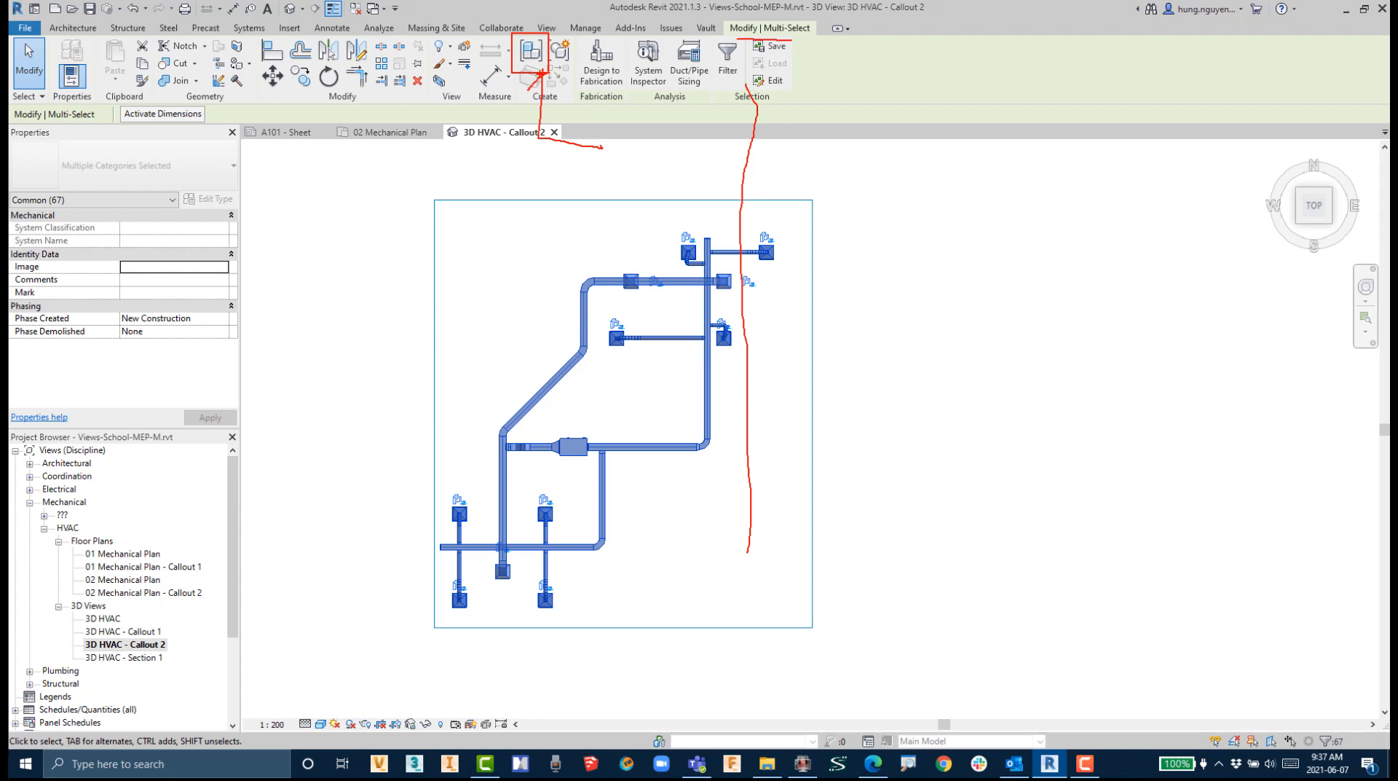
pyautogui.press('Escape')
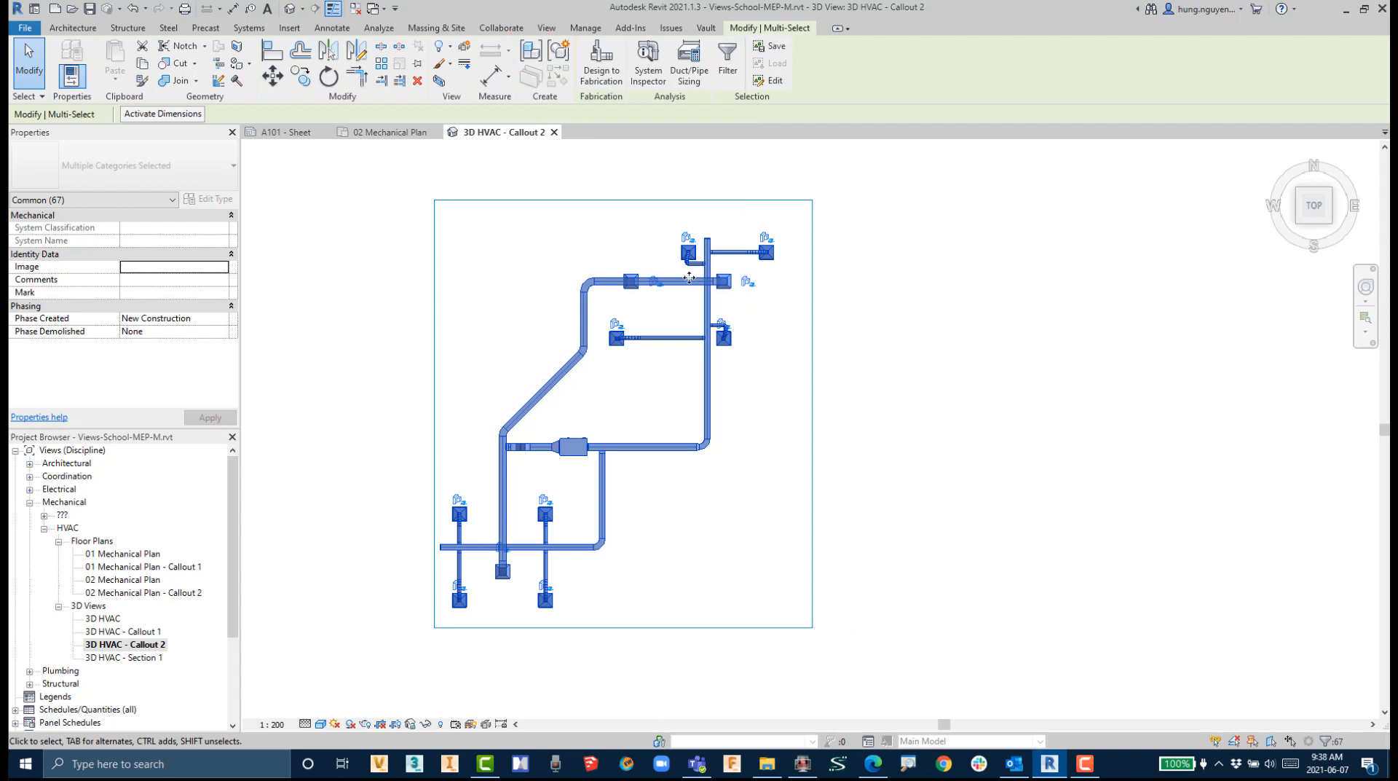
# Step: Create an assembly from the selected duct system, named Duct System Room 100A, with Air Terminals as its naming category
pyautogui.click(533, 59)
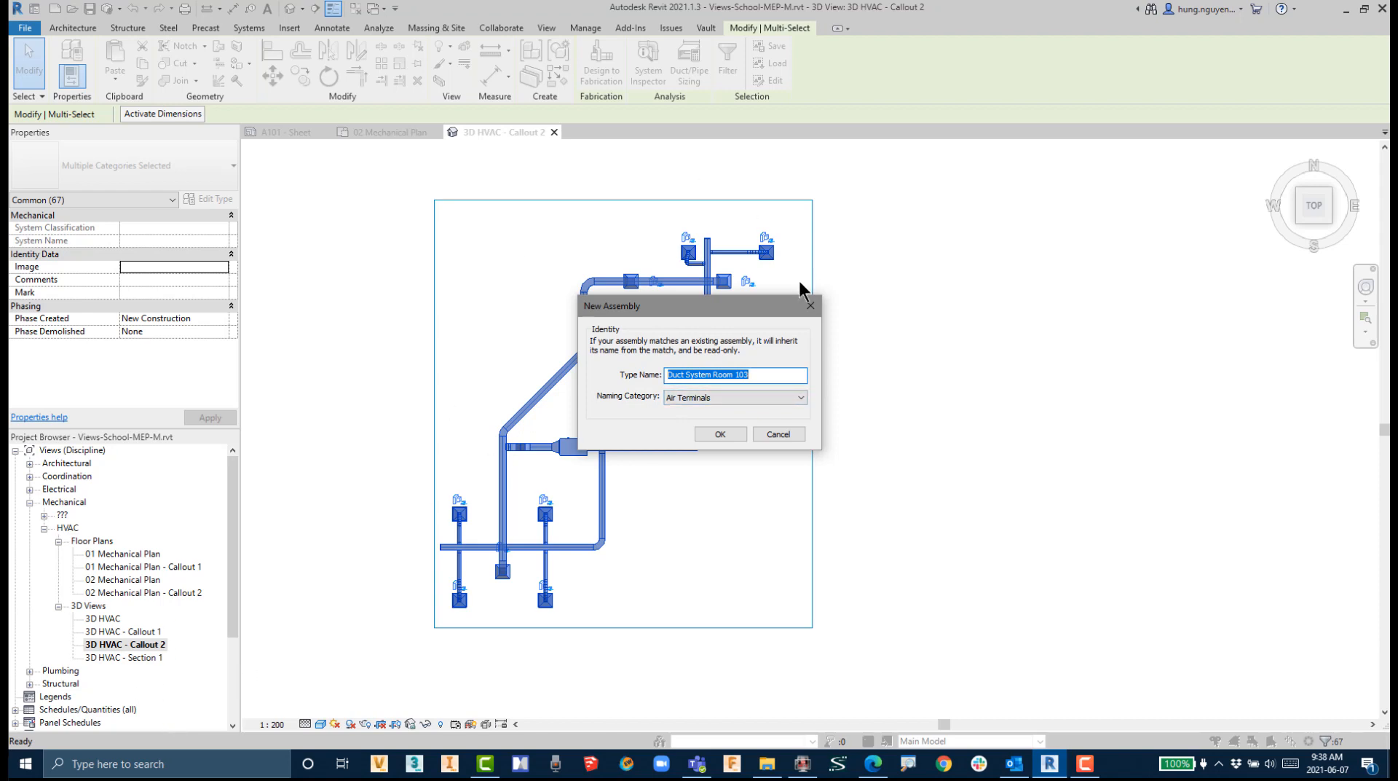
pyautogui.click(759, 374)
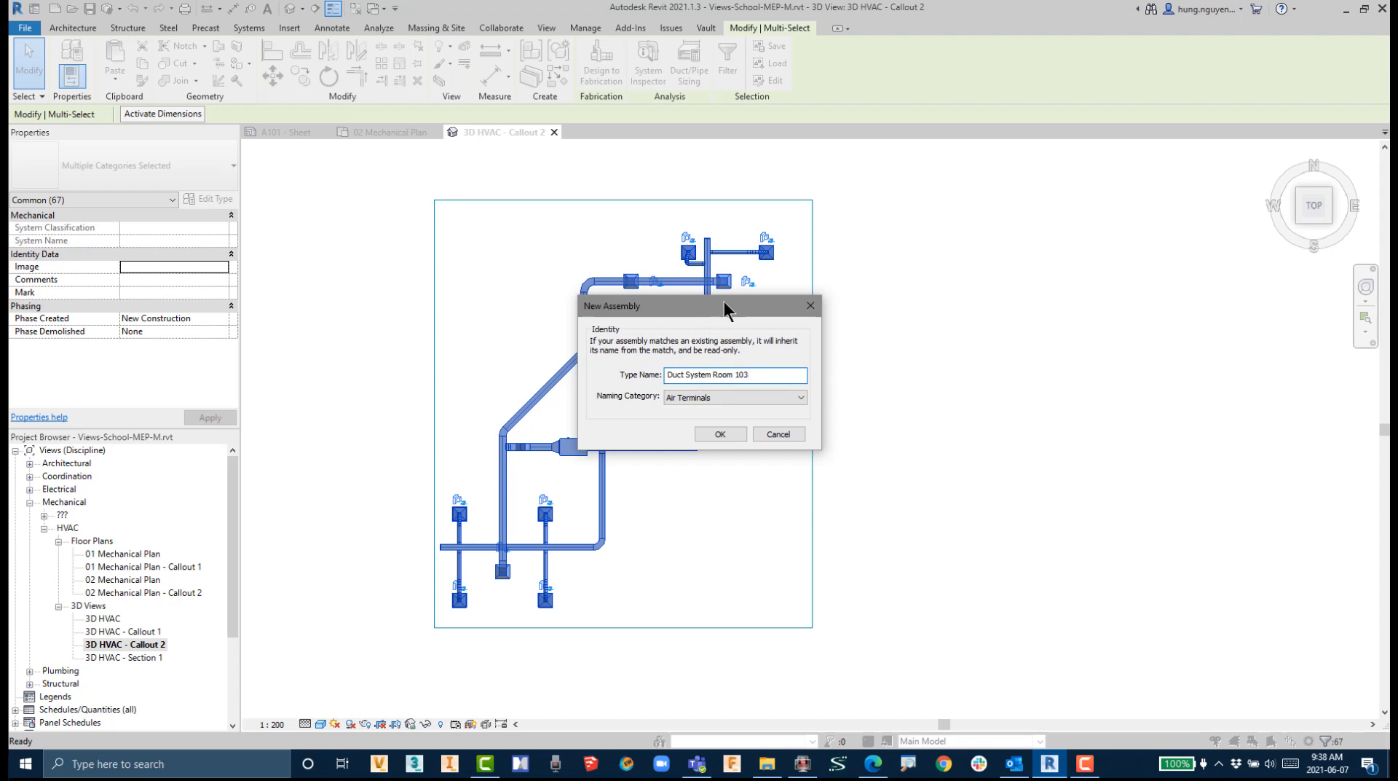
pyautogui.moveTo(724, 300); pyautogui.dragTo(1055, 280)
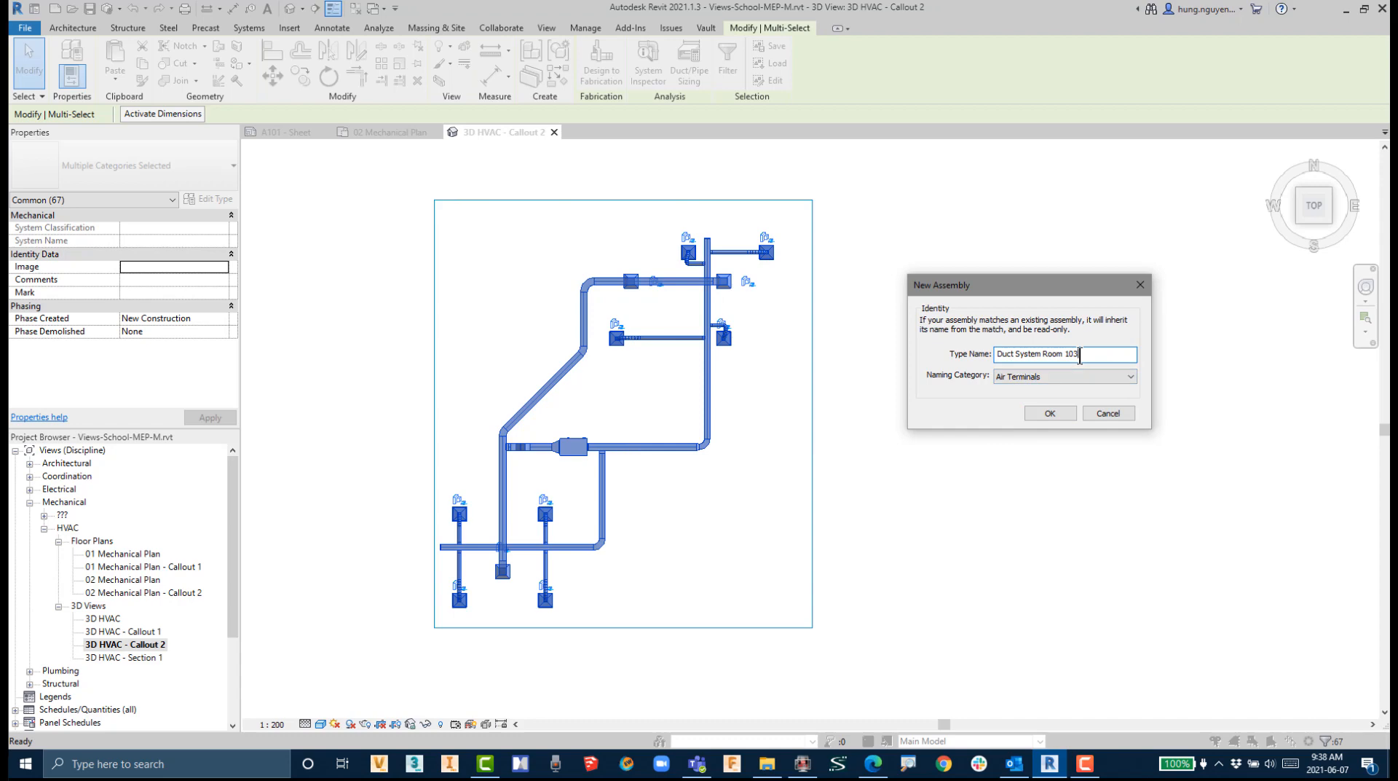
pyautogui.moveTo(1080, 355); pyautogui.dragTo(1069, 370)
pyautogui.write('00A')
pyautogui.click(1042, 376)
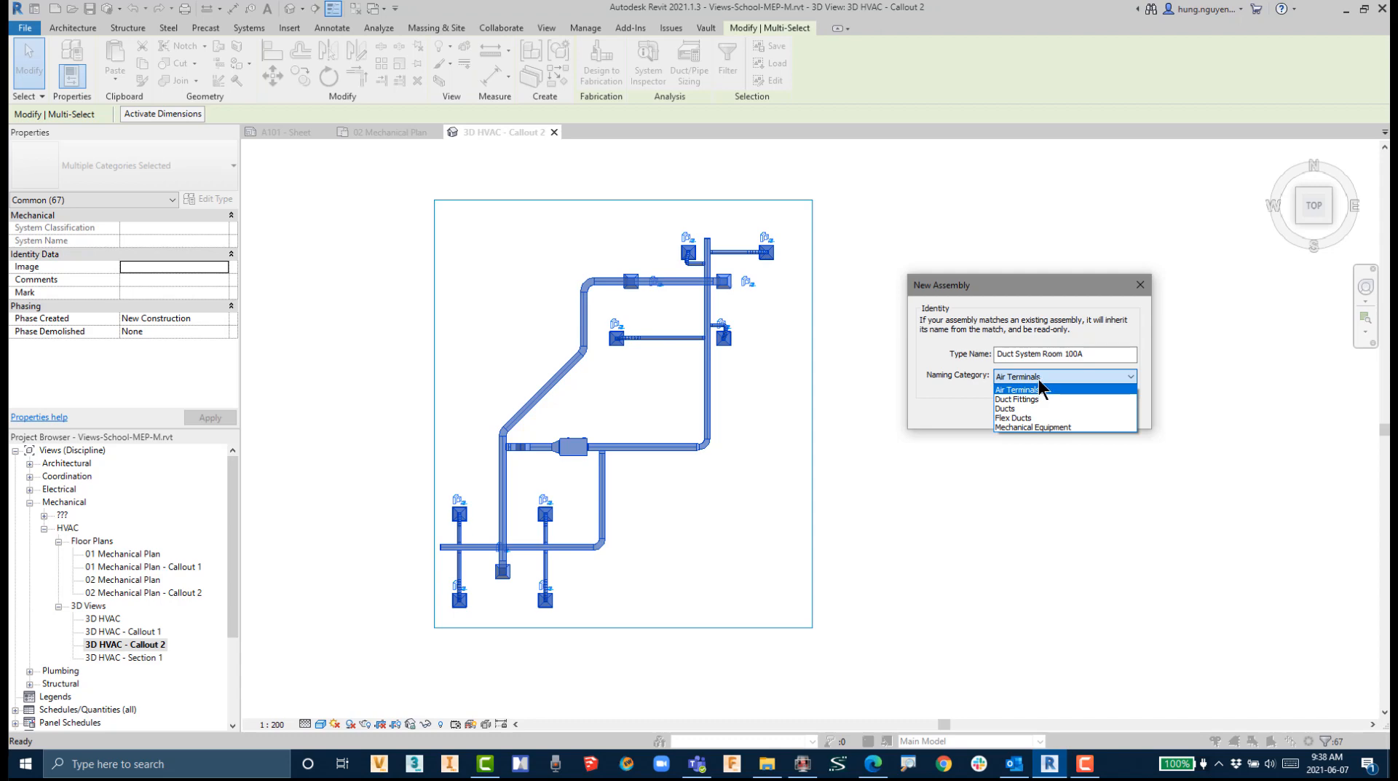
pyautogui.click(1042, 378)
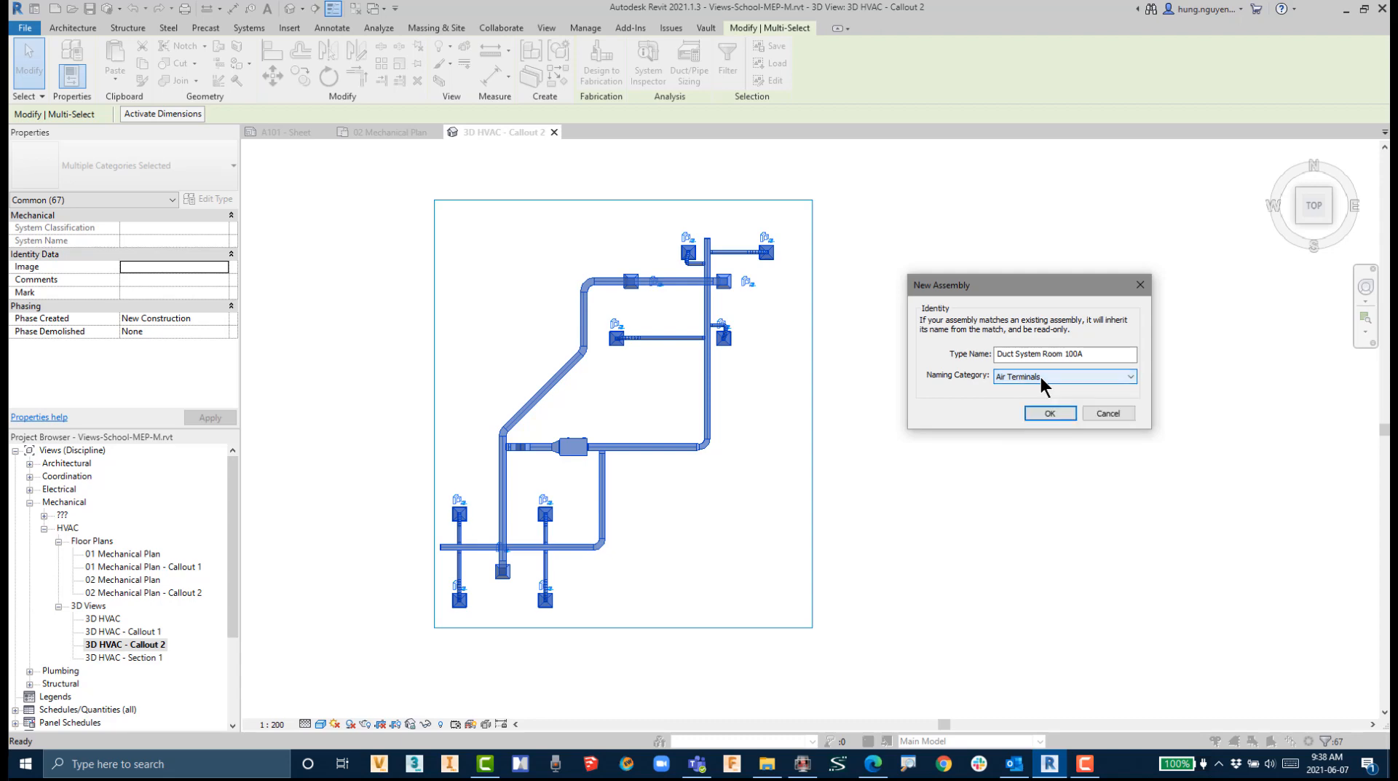
pyautogui.click(1048, 412)
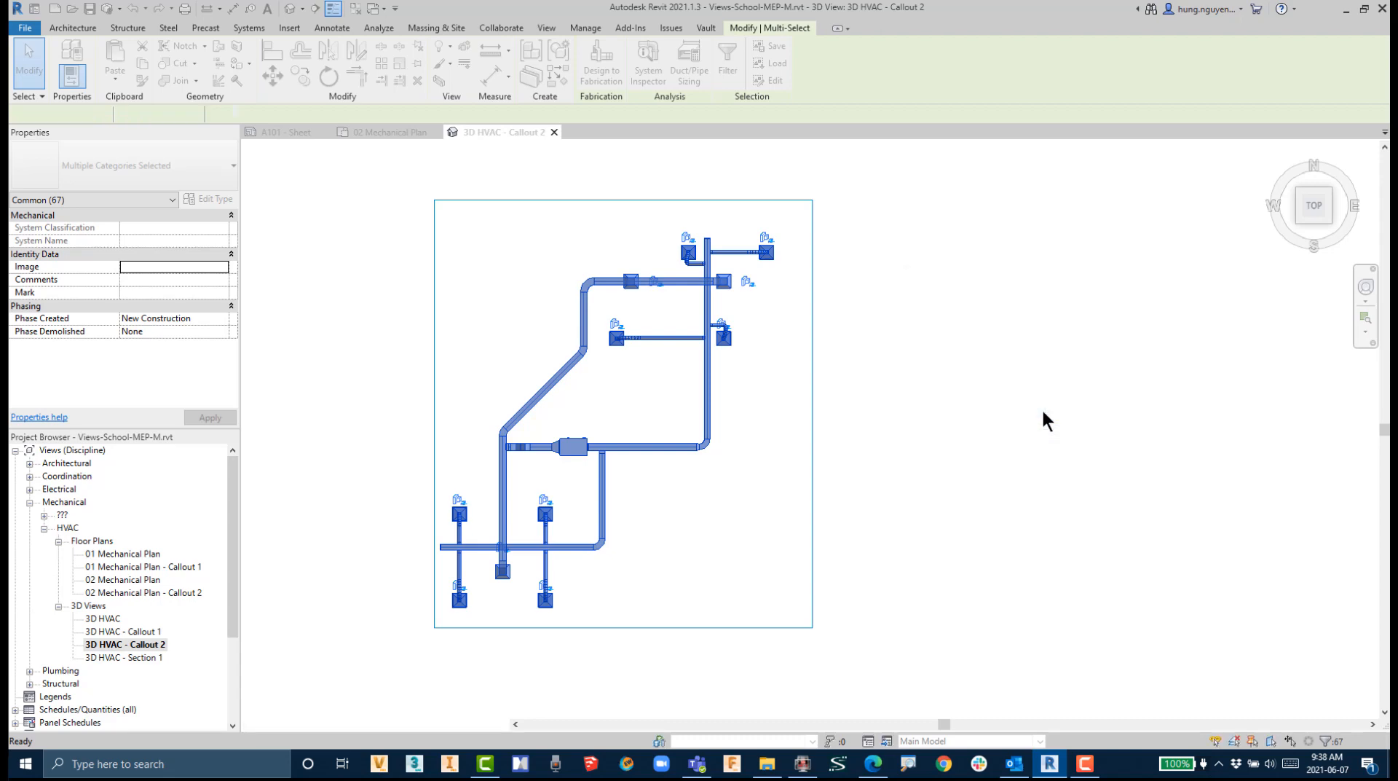
# Step: Return the 3D HVAC - Callout 2 view to its home orientation and temporarily hide the section box
pyautogui.click(997, 437)
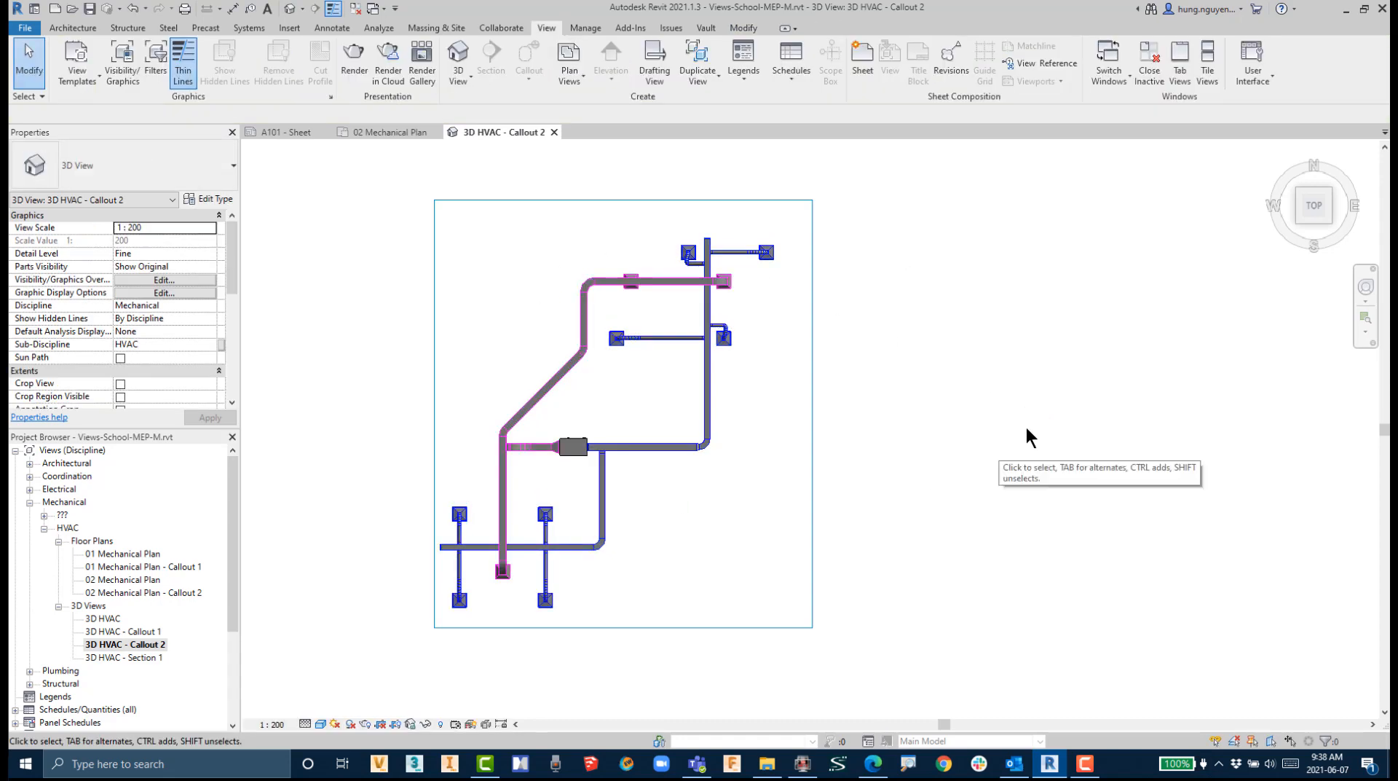
pyautogui.click(1283, 150)
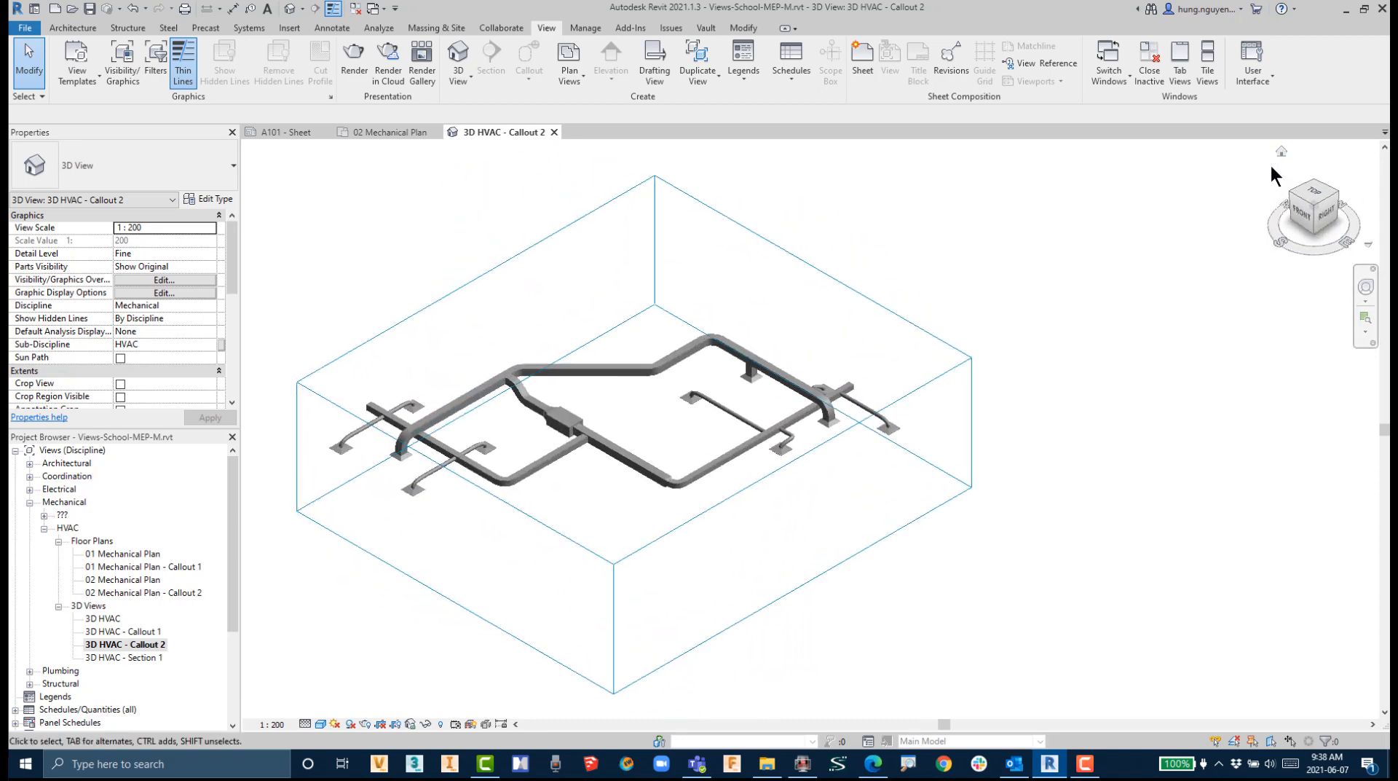
pyautogui.click(583, 234)
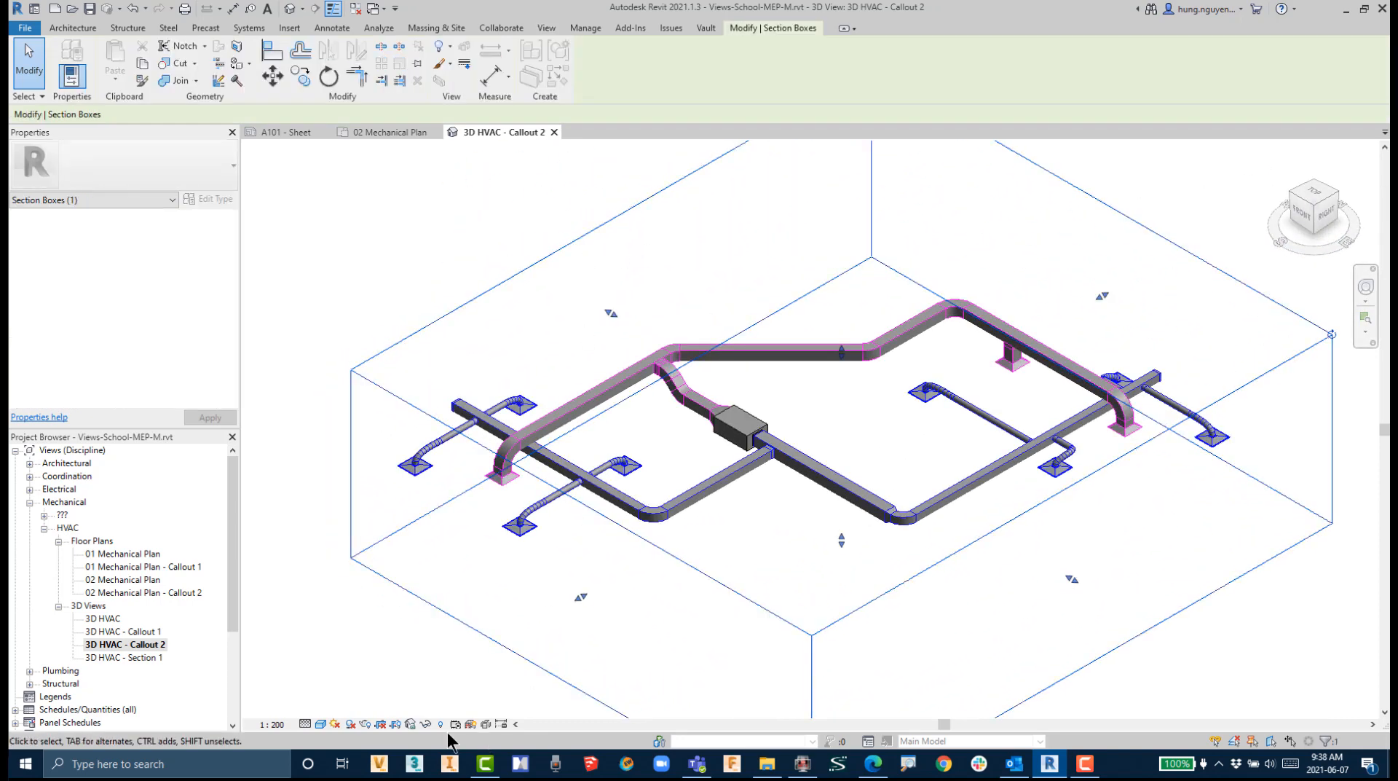
pyautogui.click(425, 724)
pyautogui.click(461, 680)
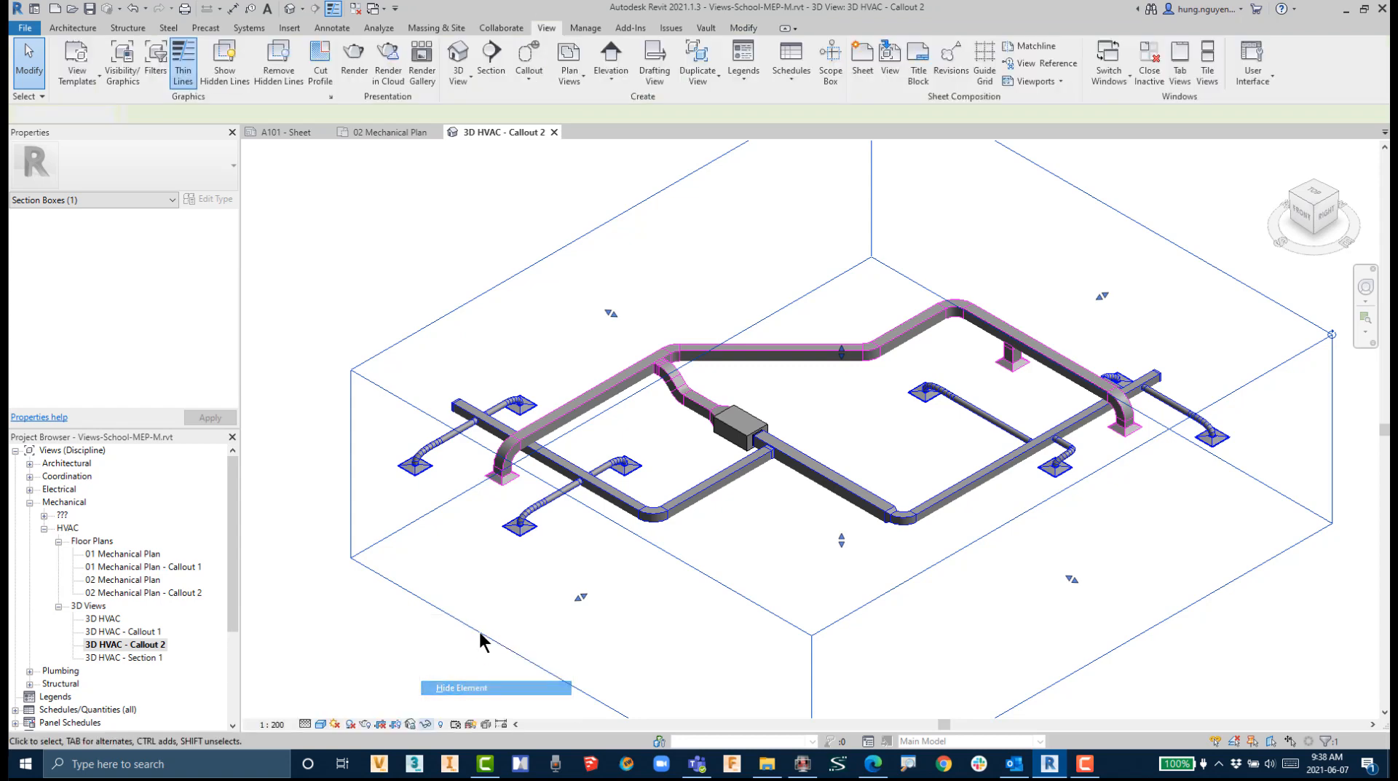
pyautogui.scroll(-1, 513, 565)
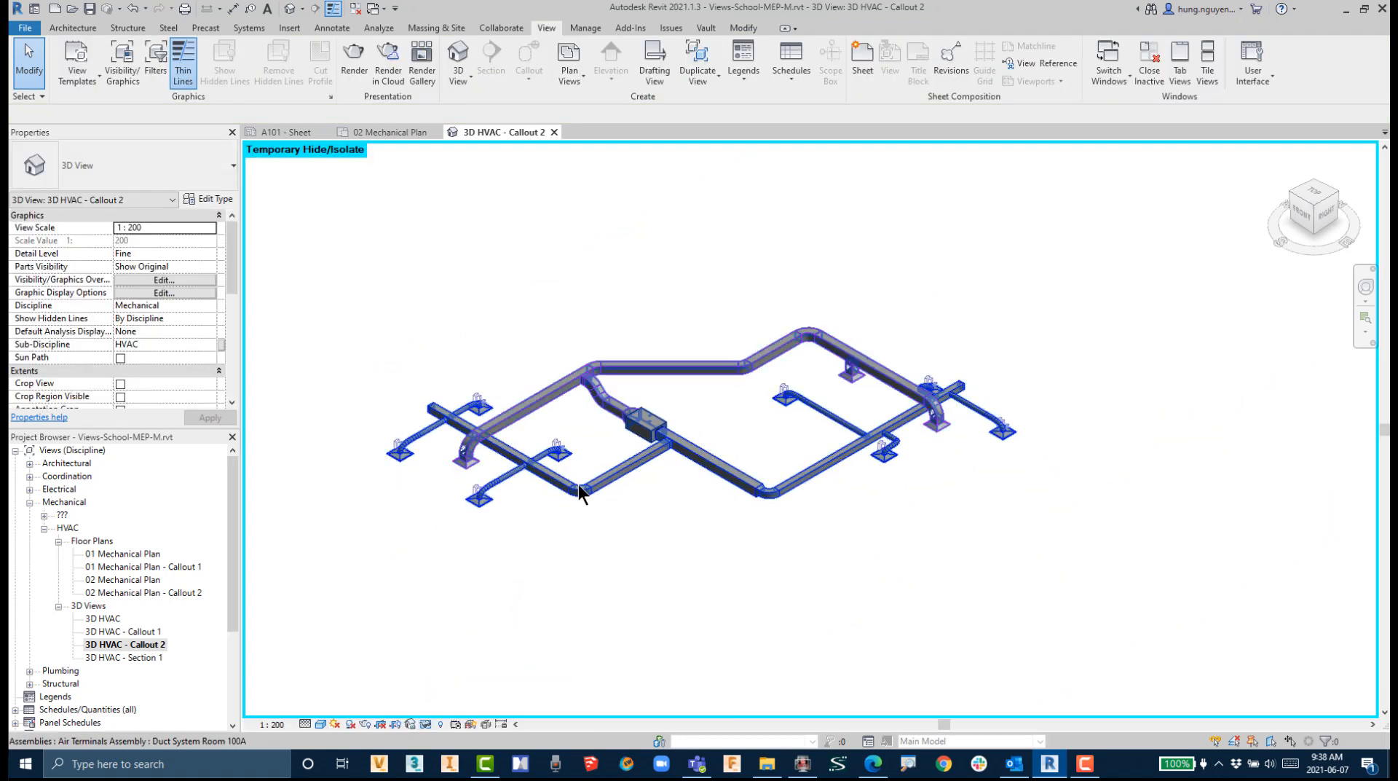
# Step: Select the new duct assembly in the 3D view, collapse the Views branch in the project browser and list the assemblies
pyautogui.click(579, 483)
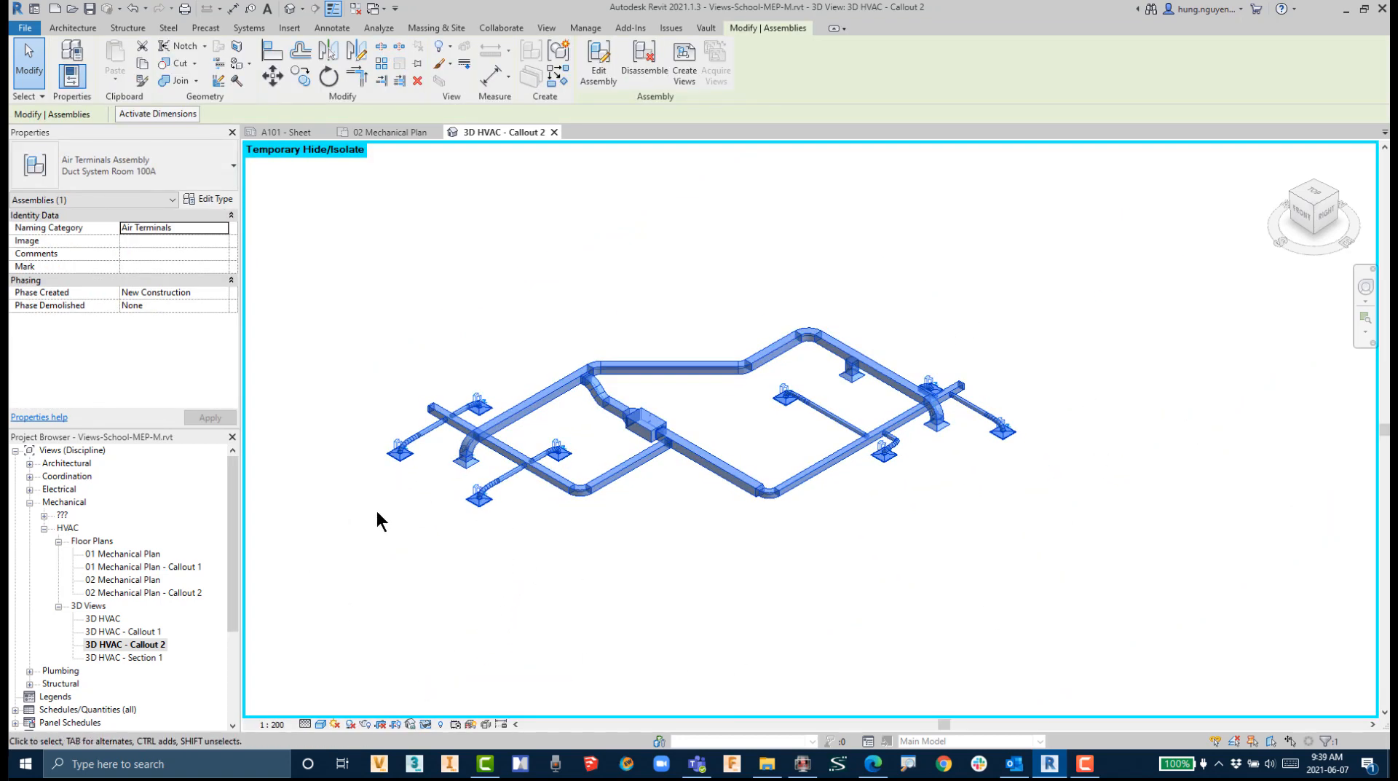
pyautogui.click(16, 451)
pyautogui.click(15, 515)
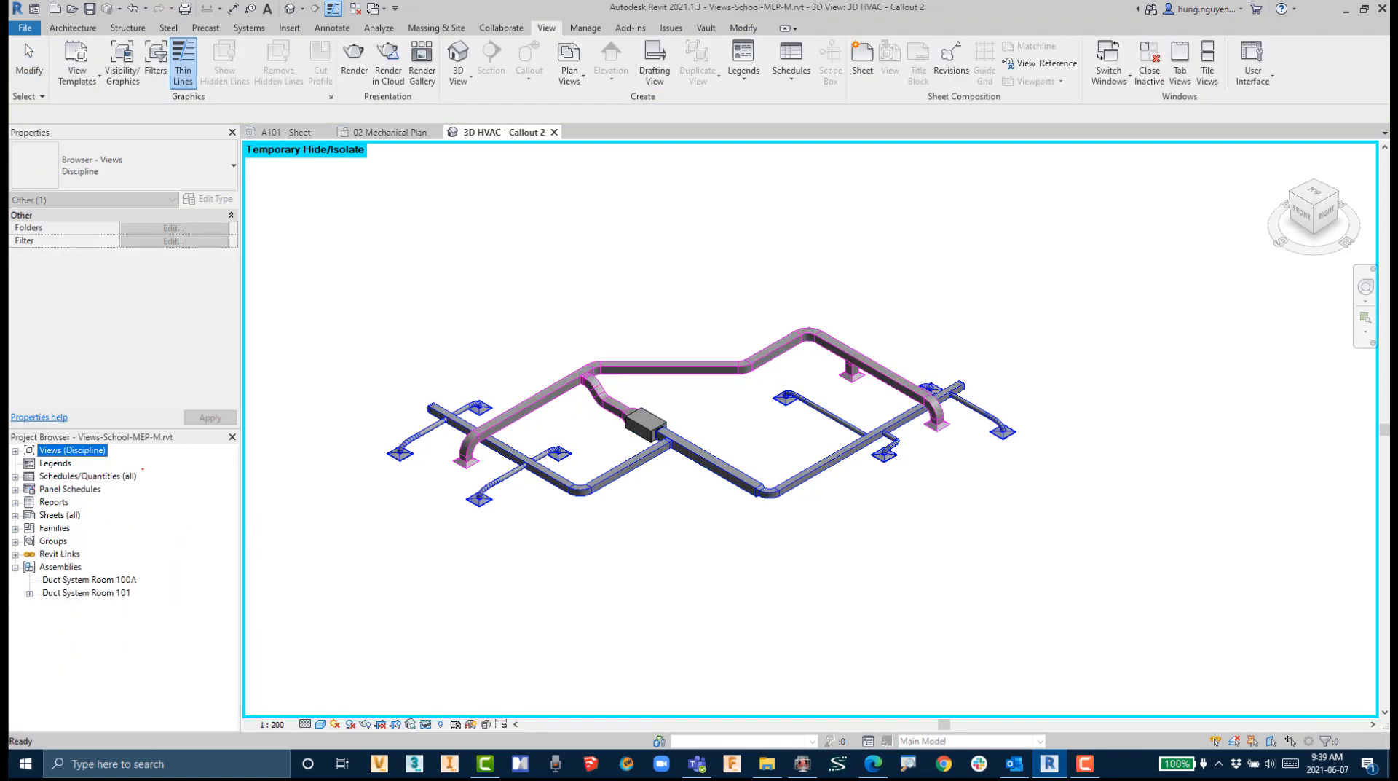
pyautogui.moveTo(9, 427); pyautogui.dragTo(78, 443)
pyautogui.moveTo(8, 560)
pyautogui.mouseDown()
pyautogui.moveTo(94, 574)
pyautogui.moveTo(96, 519)
pyautogui.moveTo(191, 516)
pyautogui.mouseUp()
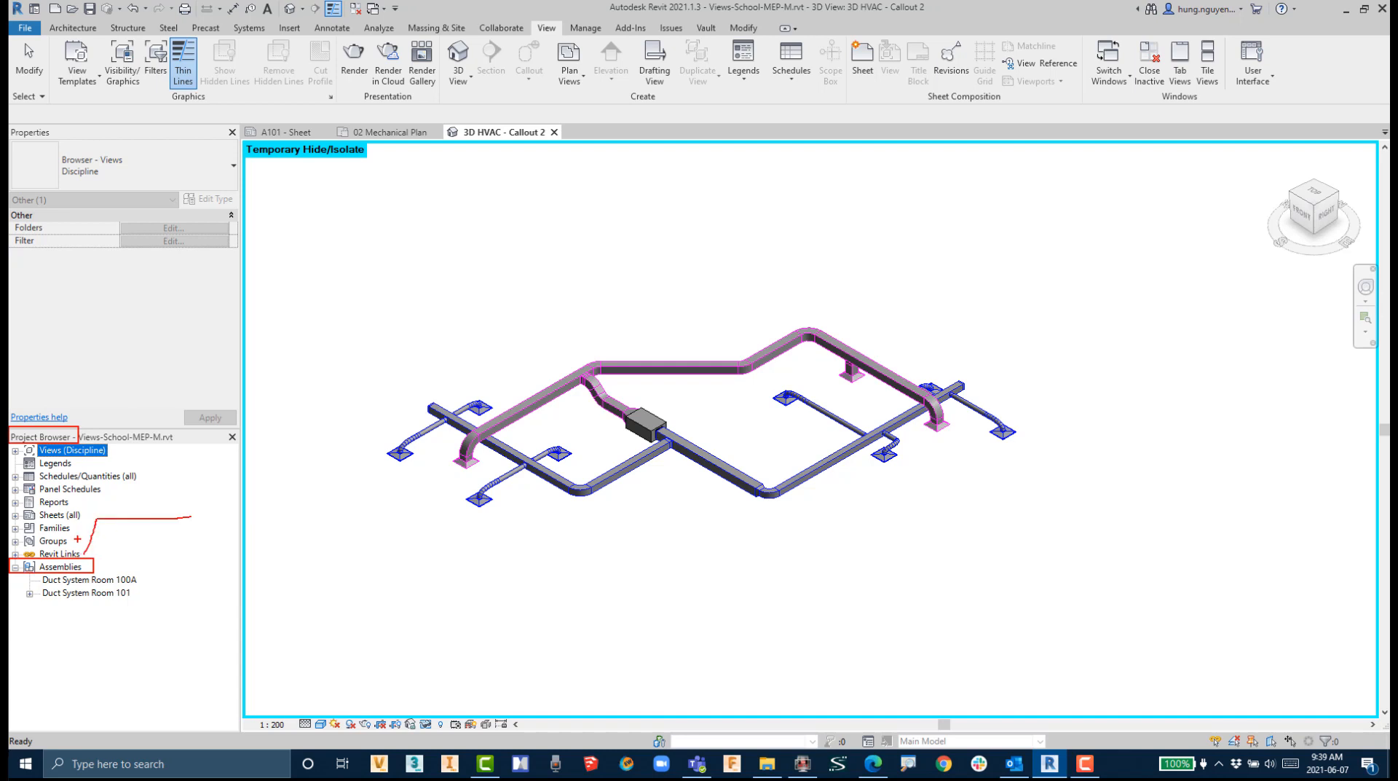
pyautogui.moveTo(80, 543); pyautogui.dragTo(99, 545)
pyautogui.moveTo(577, 492)
pyautogui.mouseDown()
pyautogui.moveTo(524, 548)
pyautogui.moveTo(406, 574)
pyautogui.moveTo(158, 583)
pyautogui.moveTo(51, 565)
pyautogui.moveTo(57, 591)
pyautogui.moveTo(152, 594)
pyautogui.moveTo(149, 573)
pyautogui.mouseUp()
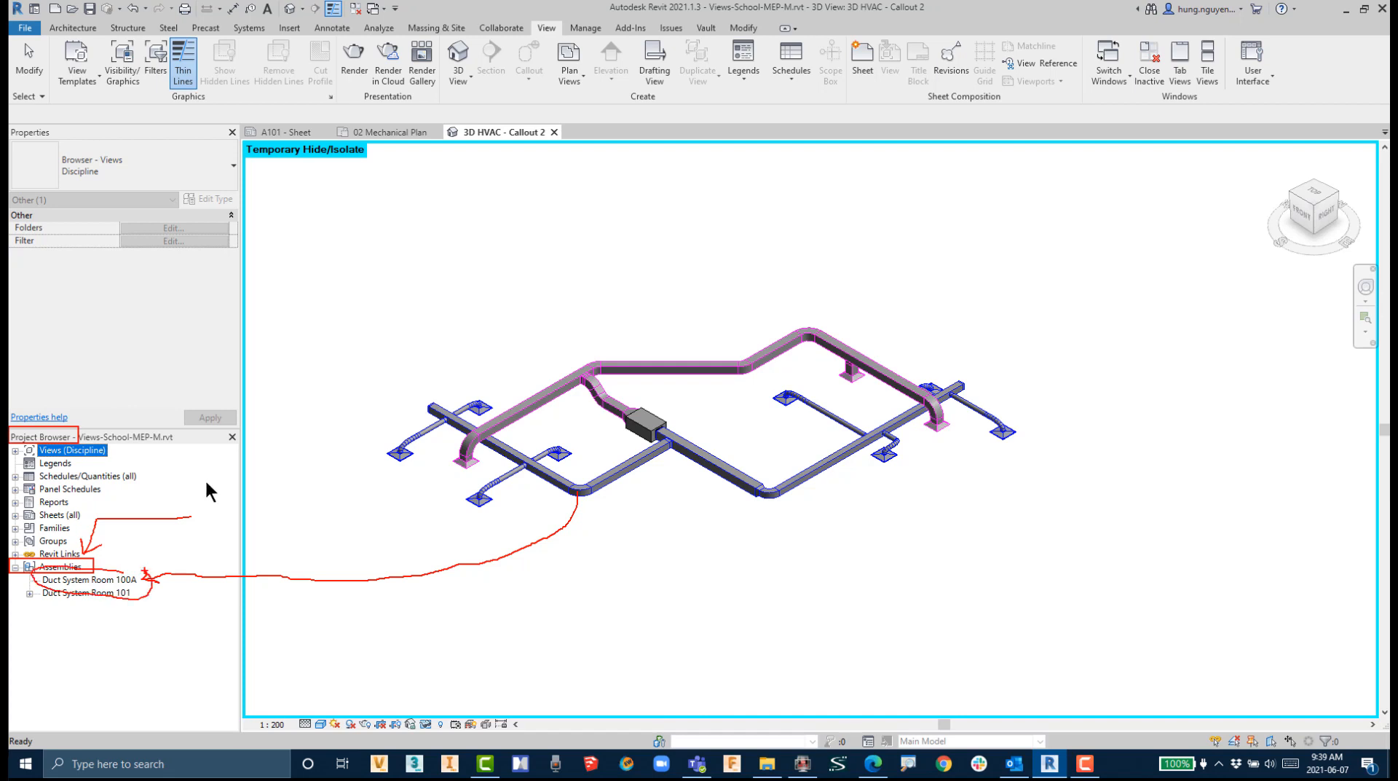
pyautogui.press('Escape')
pyautogui.click(566, 571)
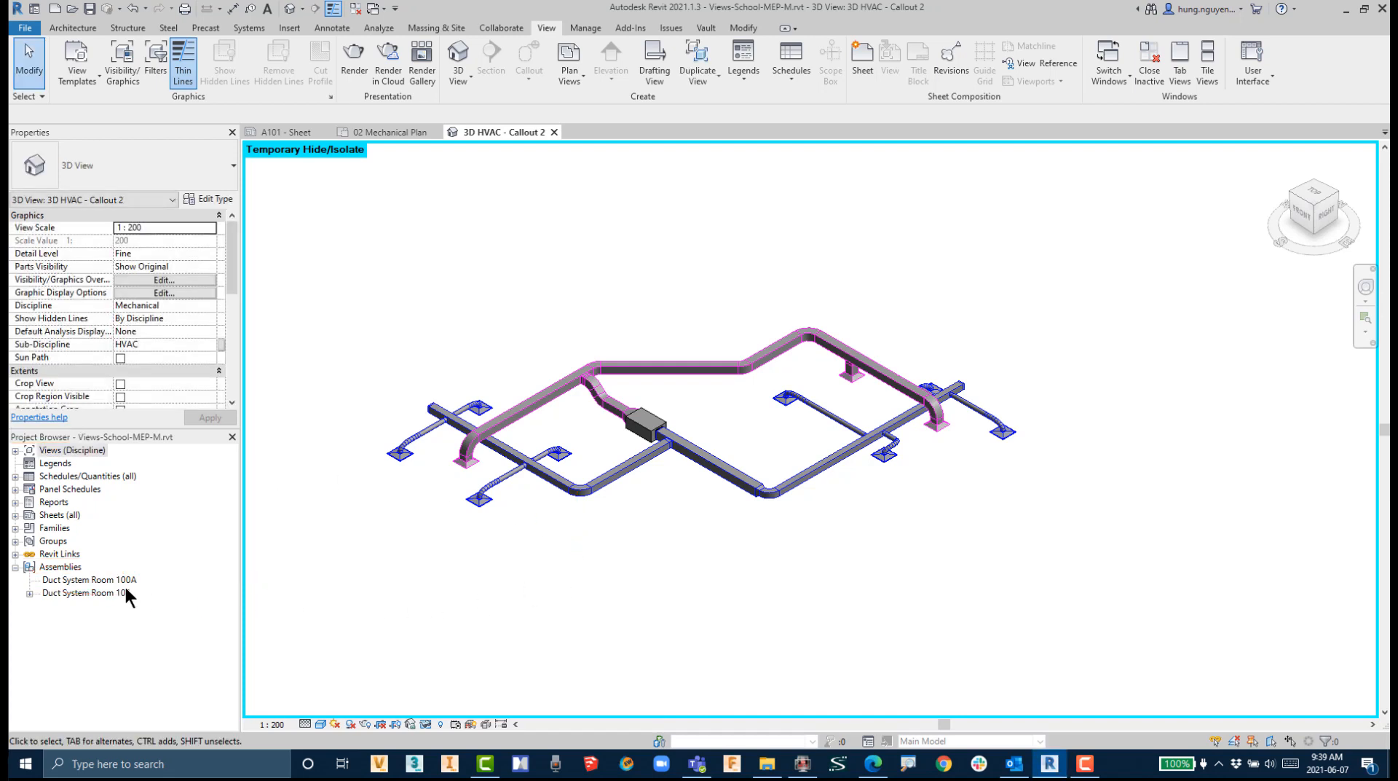
# Step: Start creating assembly views for Duct System Room 100A, using a custom scale with a value of 24
pyautogui.click(116, 580)
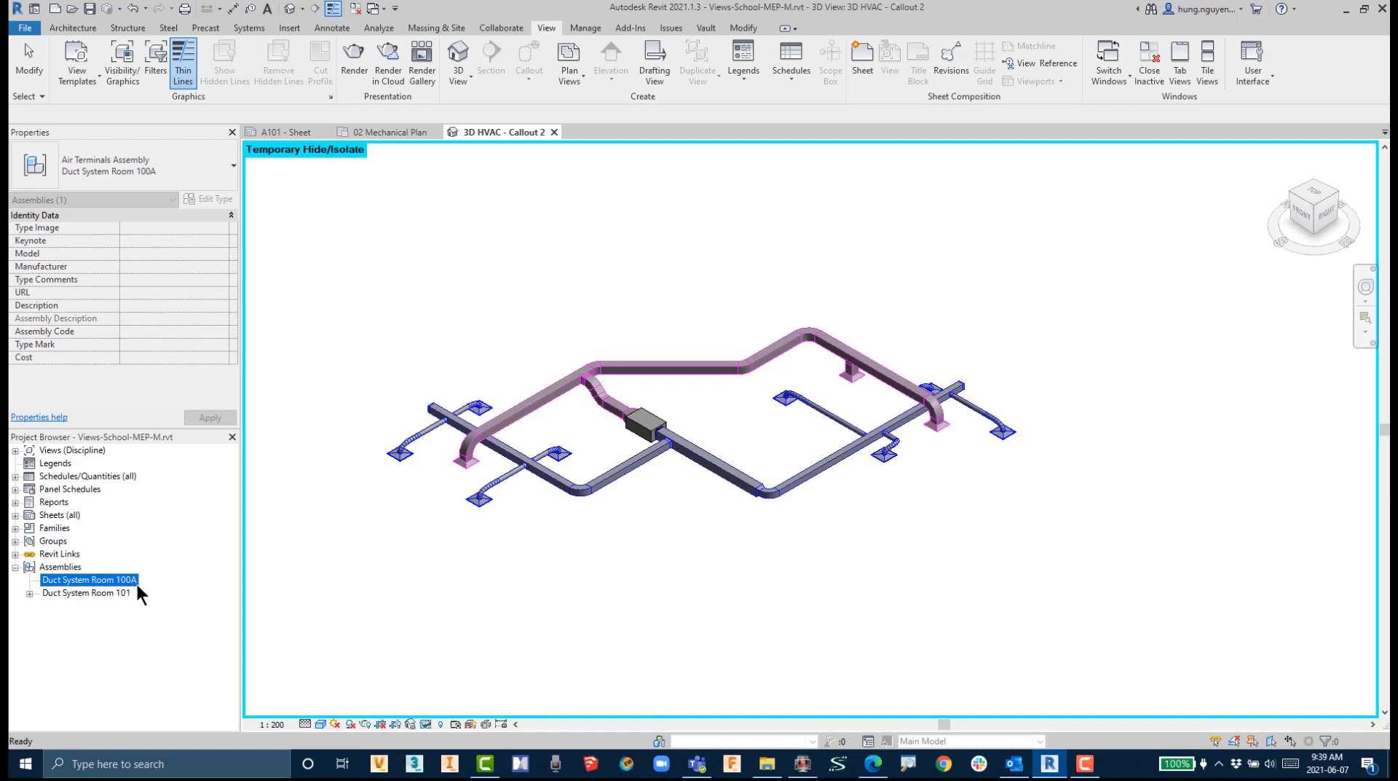
pyautogui.rightClick(97, 581)
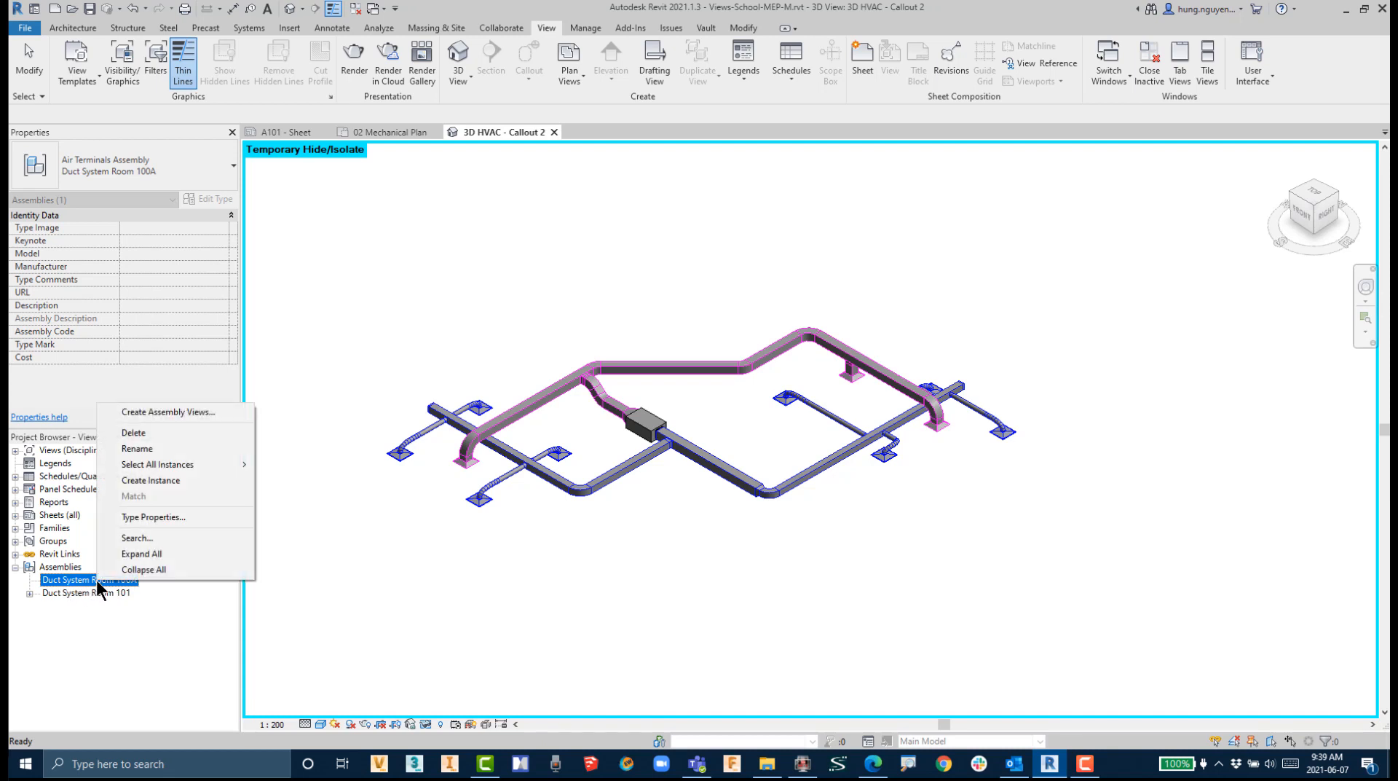
pyautogui.click(222, 412)
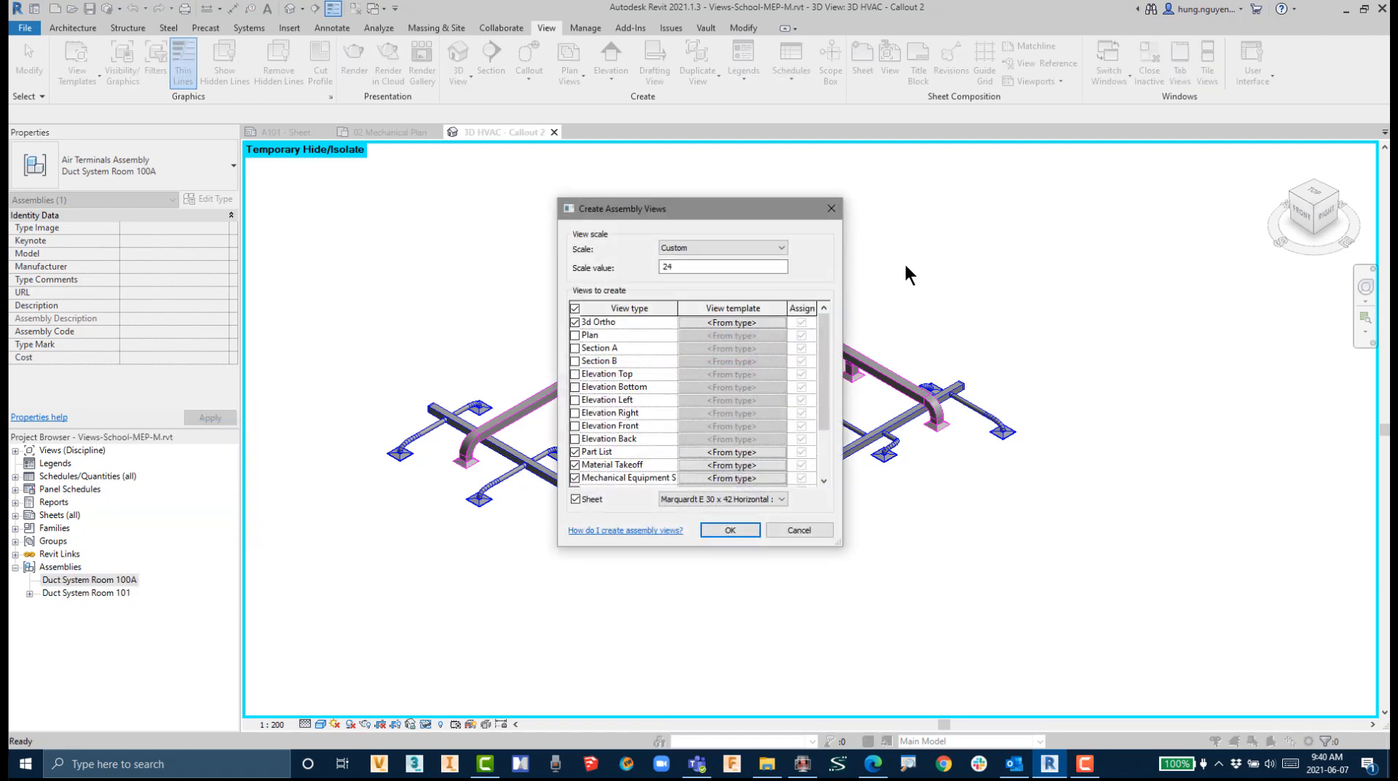
pyautogui.click(755, 248)
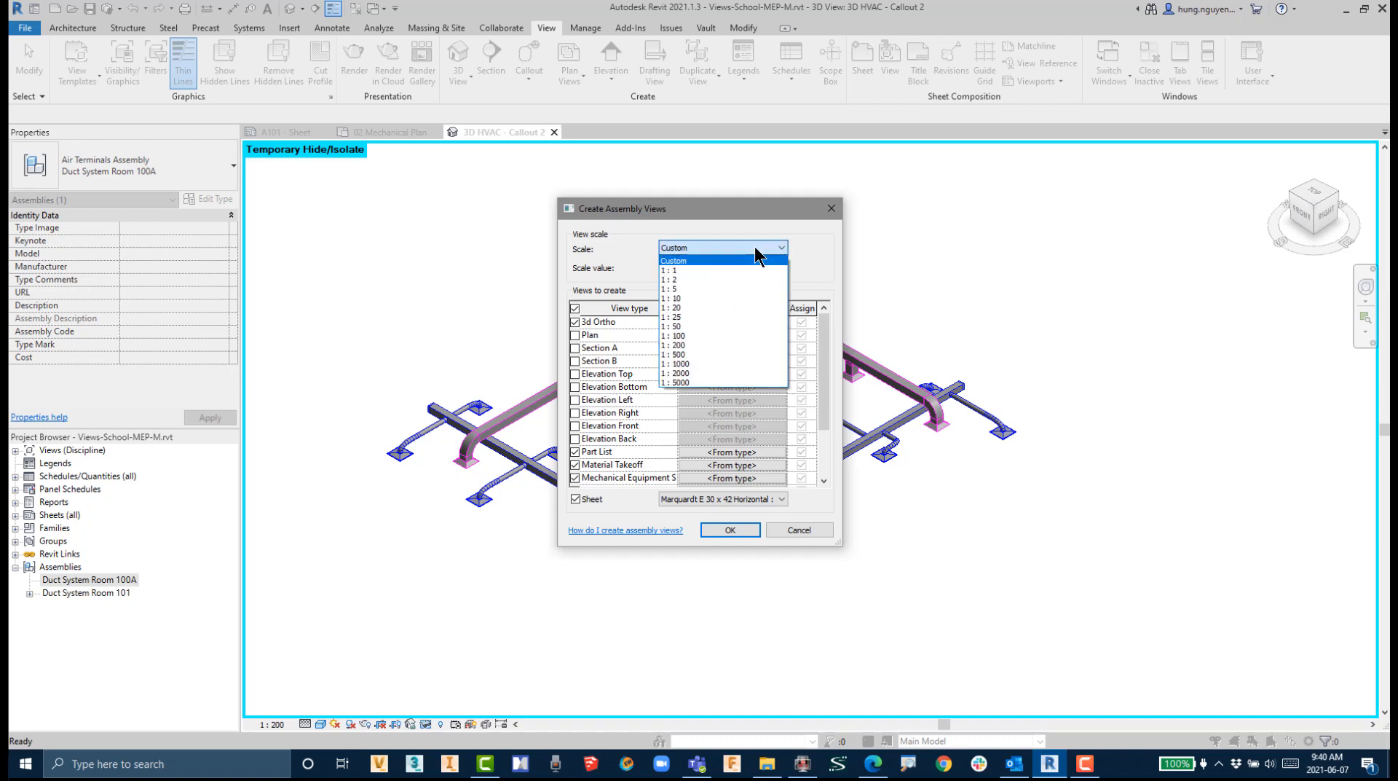
pyautogui.click(756, 248)
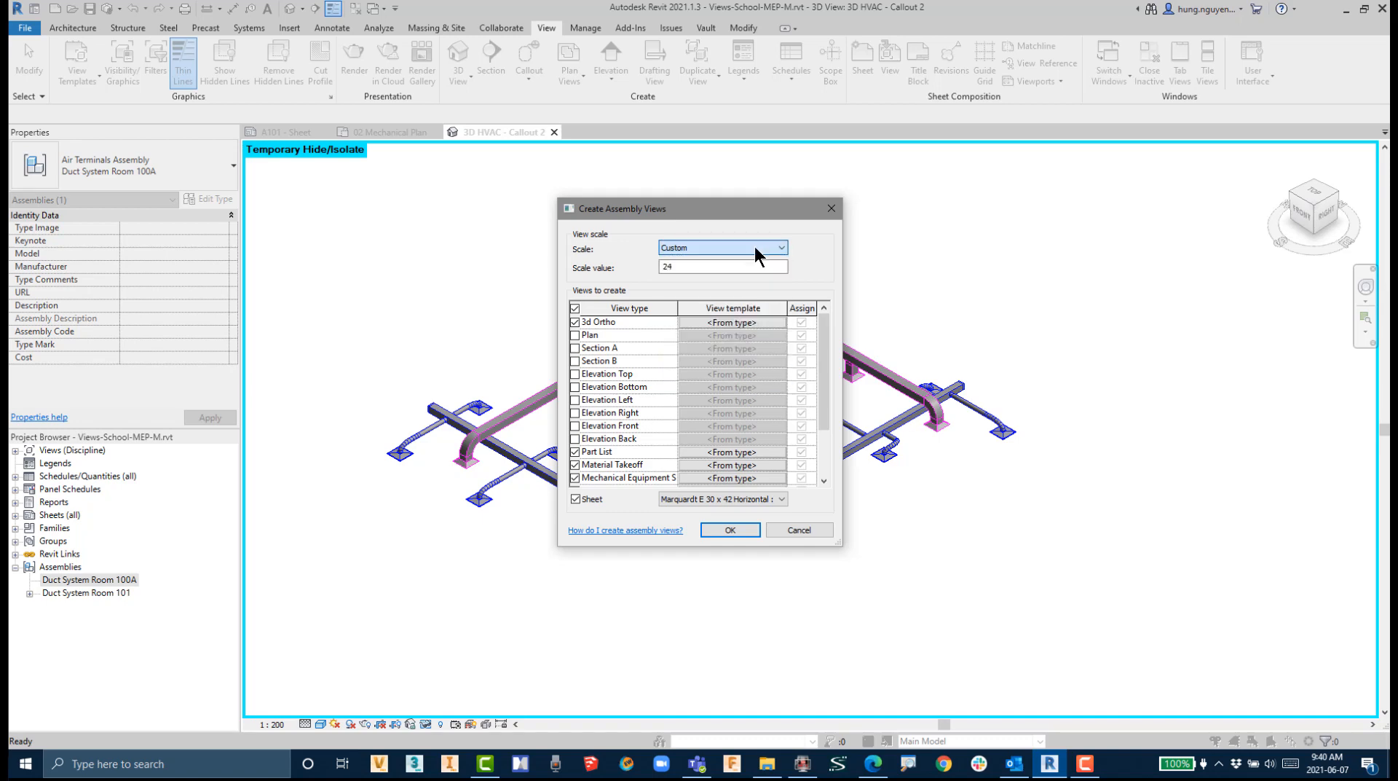
pyautogui.click(700, 266)
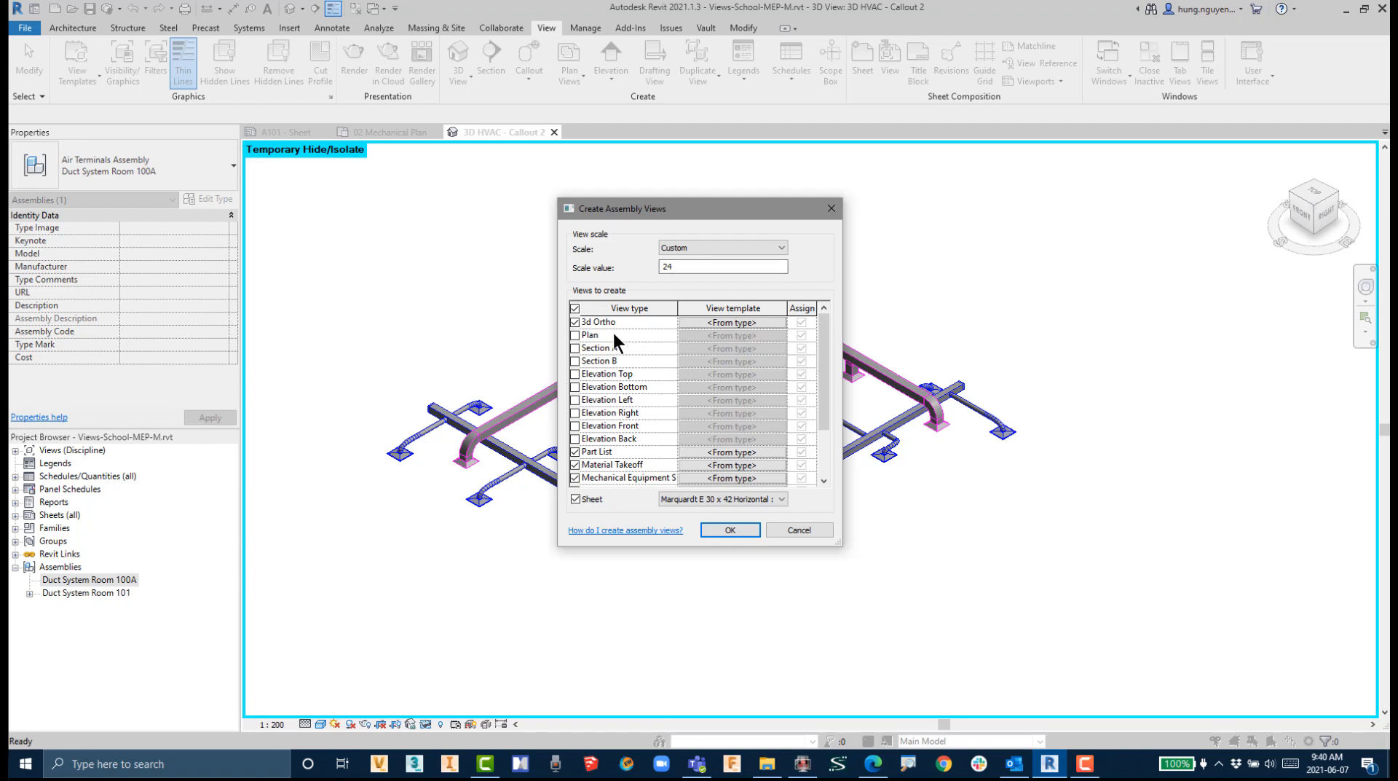
# Step: Keep the 3D Ortho view included along with the part list, material takeoff and schedules for the assembly
pyautogui.click(577, 322)
pyautogui.click(575, 323)
pyautogui.moveTo(817, 214); pyautogui.dragTo(1021, 176)
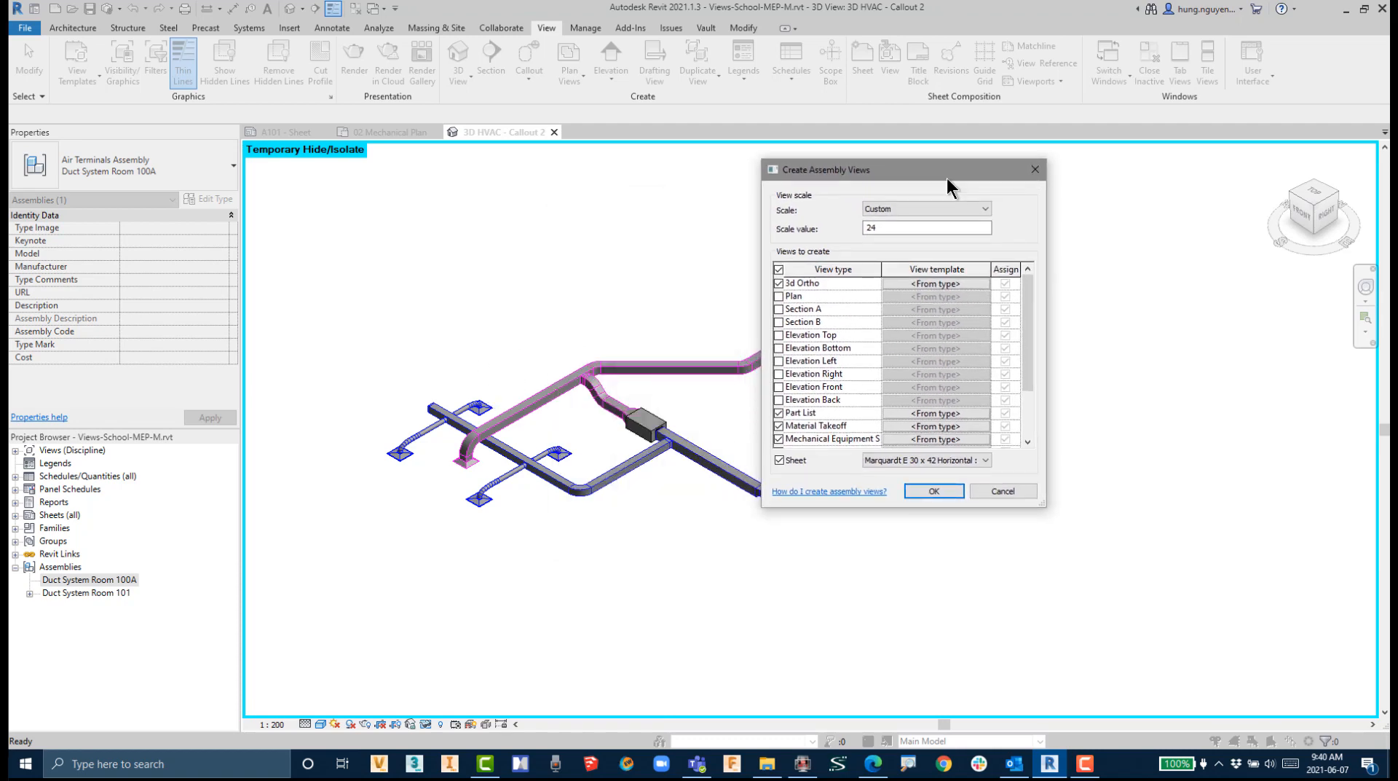
pyautogui.moveTo(1028, 303); pyautogui.dragTo(1027, 365)
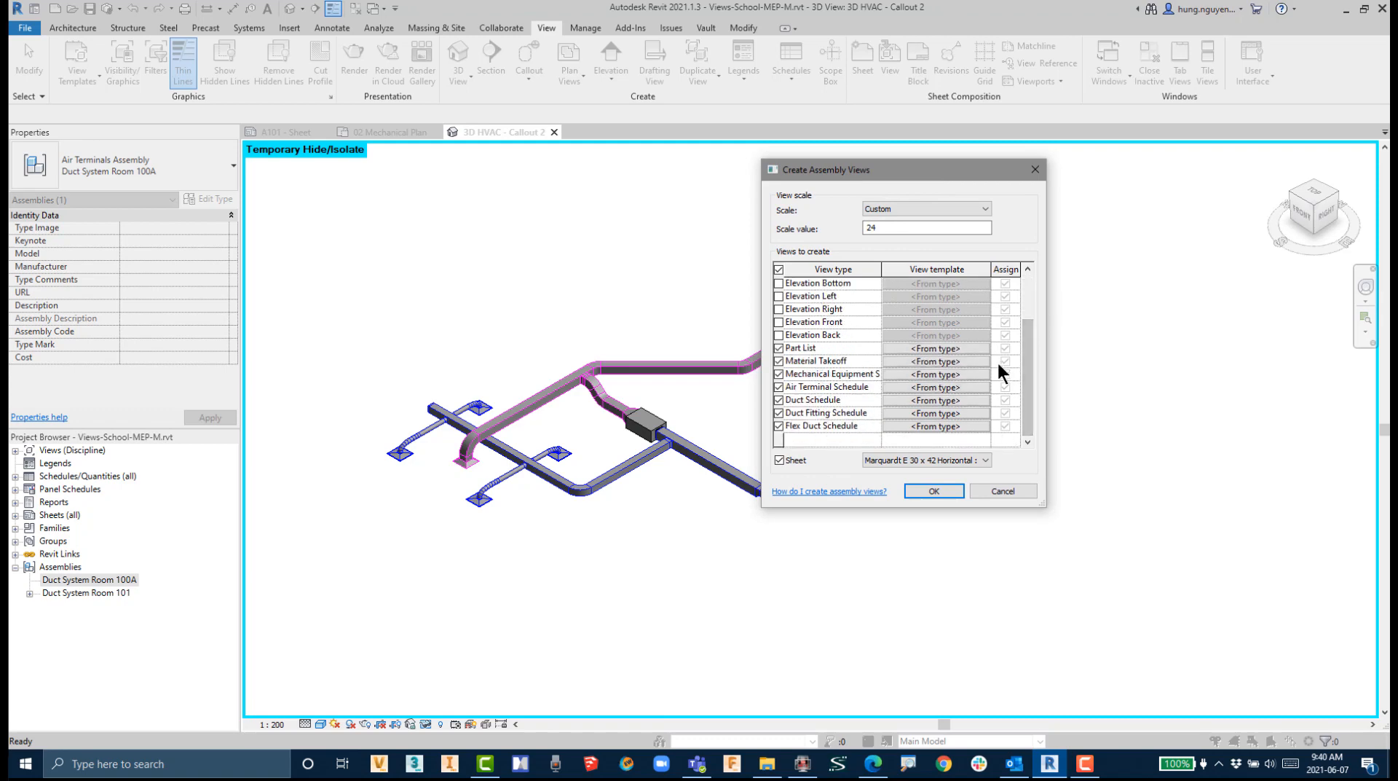
pyautogui.moveTo(763, 340); pyautogui.dragTo(882, 432)
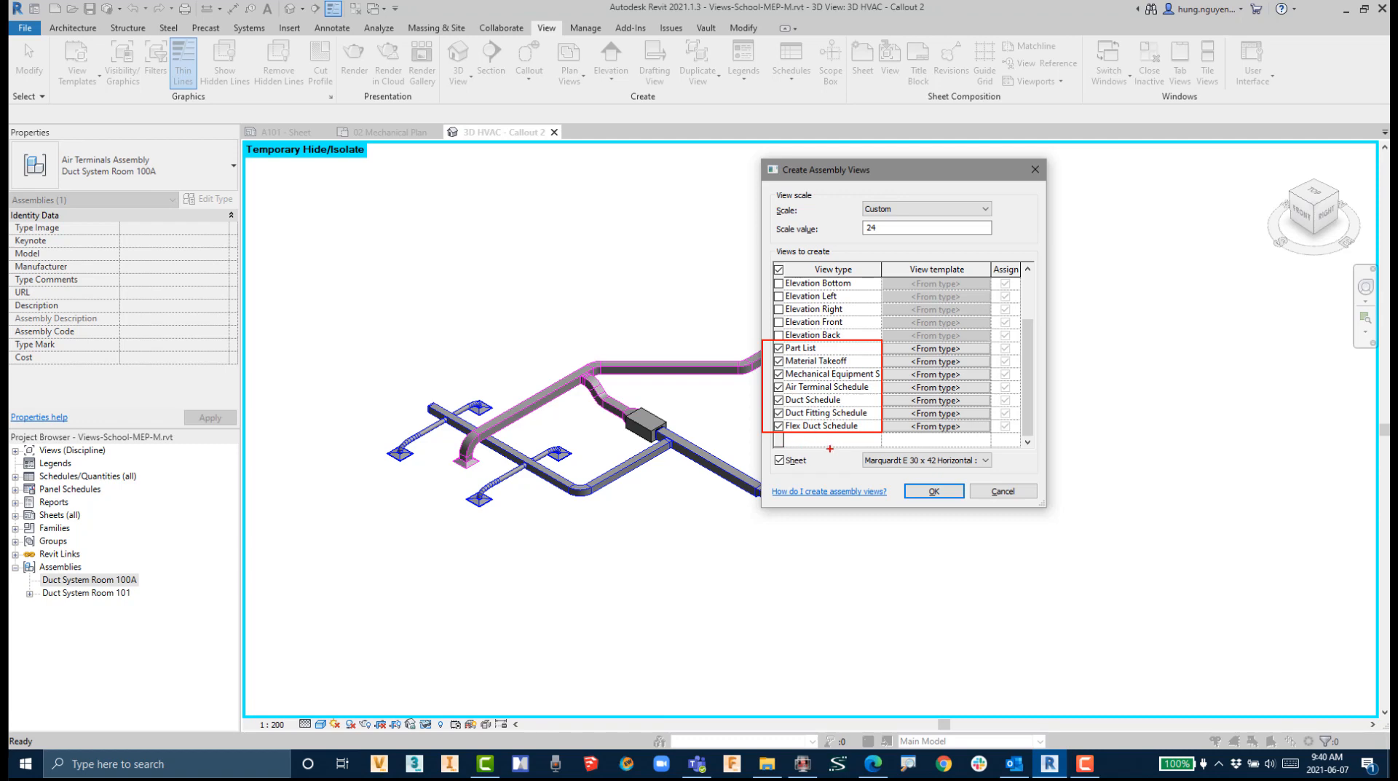
pyautogui.moveTo(763, 450); pyautogui.dragTo(818, 471)
pyautogui.moveTo(848, 446)
pyautogui.mouseDown()
pyautogui.moveTo(933, 474)
pyautogui.moveTo(997, 474)
pyautogui.mouseUp()
pyautogui.press('Escape')
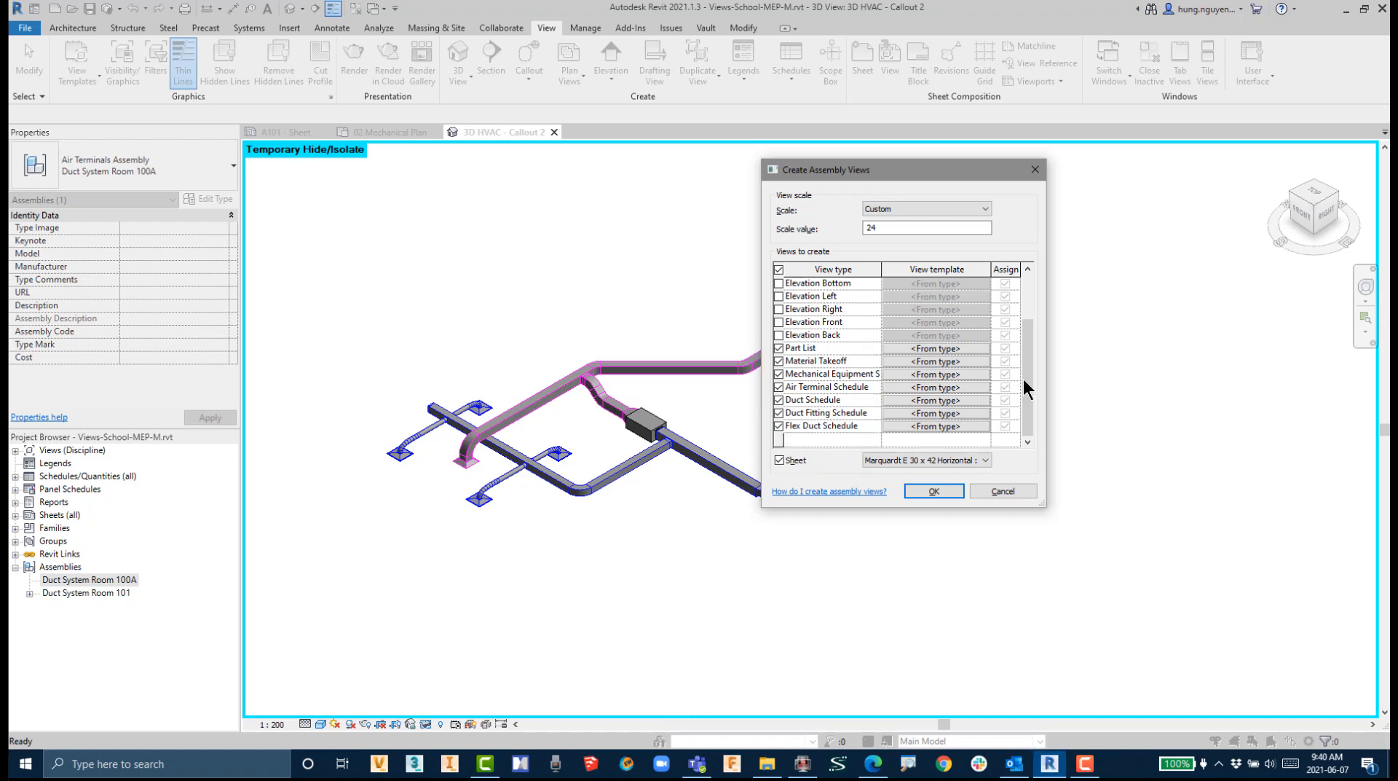
# Step: Use the Marquardt E 30 x 42 Horizontal : E1 30x42 Horizontal title block for the sheet and create the assembly views
pyautogui.click(987, 458)
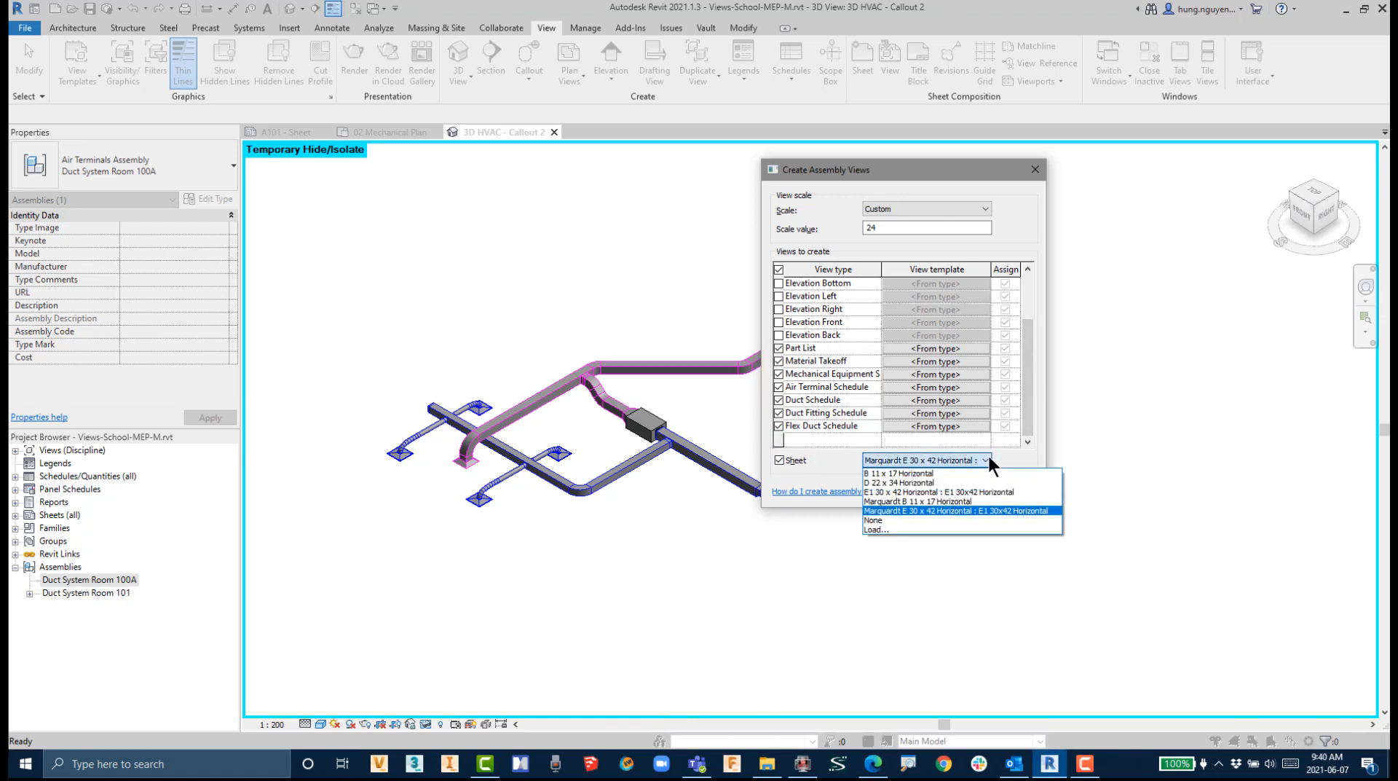
pyautogui.click(921, 511)
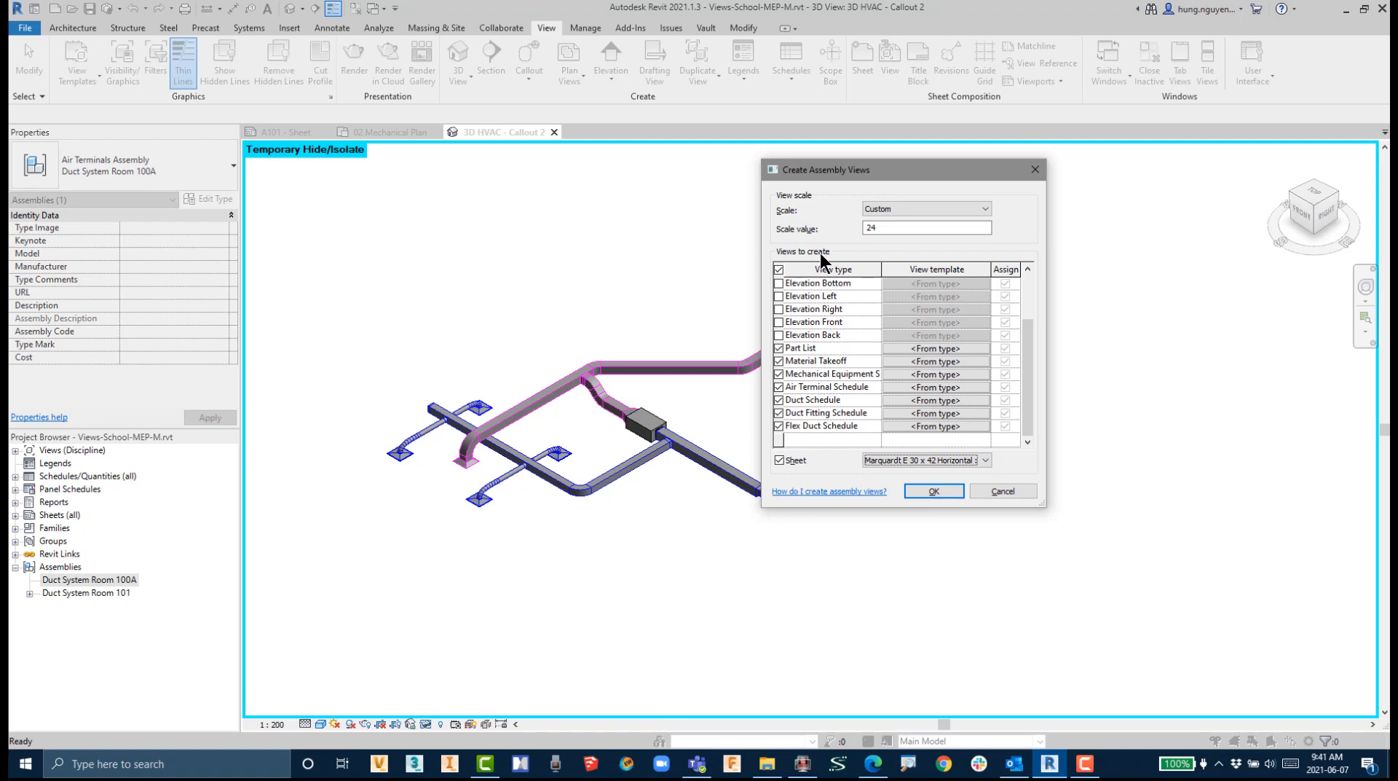
pyautogui.click(934, 491)
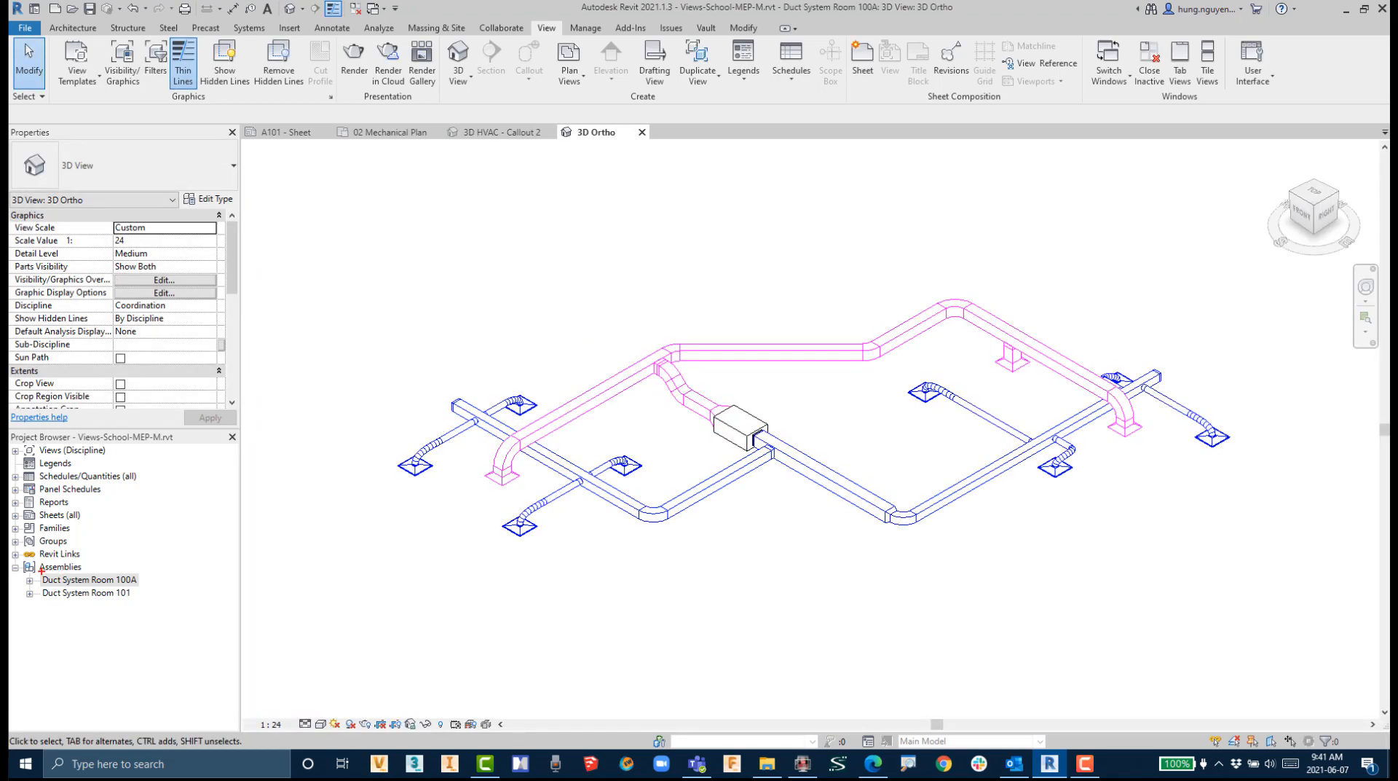
pyautogui.moveTo(16, 561); pyautogui.dragTo(95, 572)
pyautogui.moveTo(23, 574); pyautogui.dragTo(146, 586)
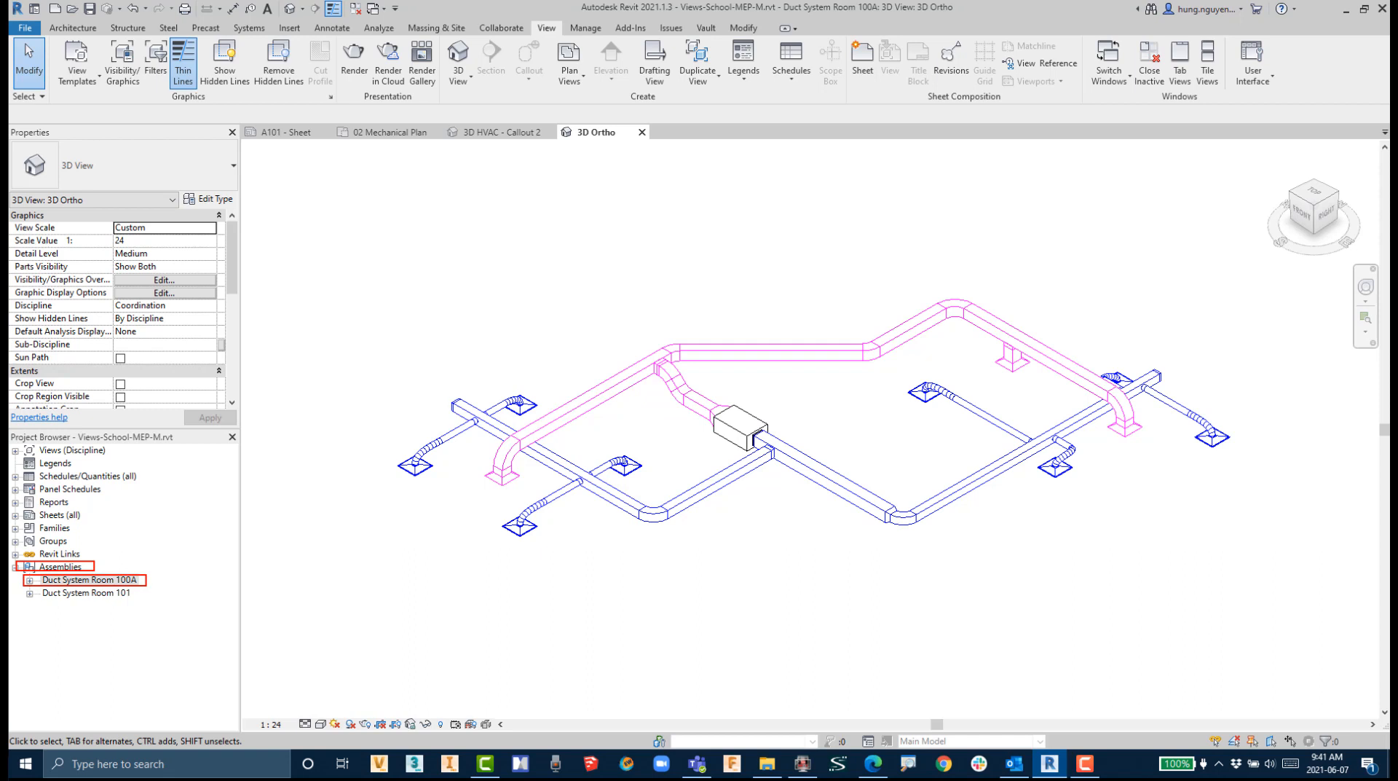
pyautogui.moveTo(19, 590)
pyautogui.mouseDown()
pyautogui.moveTo(146, 600)
pyautogui.moveTo(126, 631)
pyautogui.moveTo(116, 613)
pyautogui.mouseUp()
pyautogui.press('Escape')
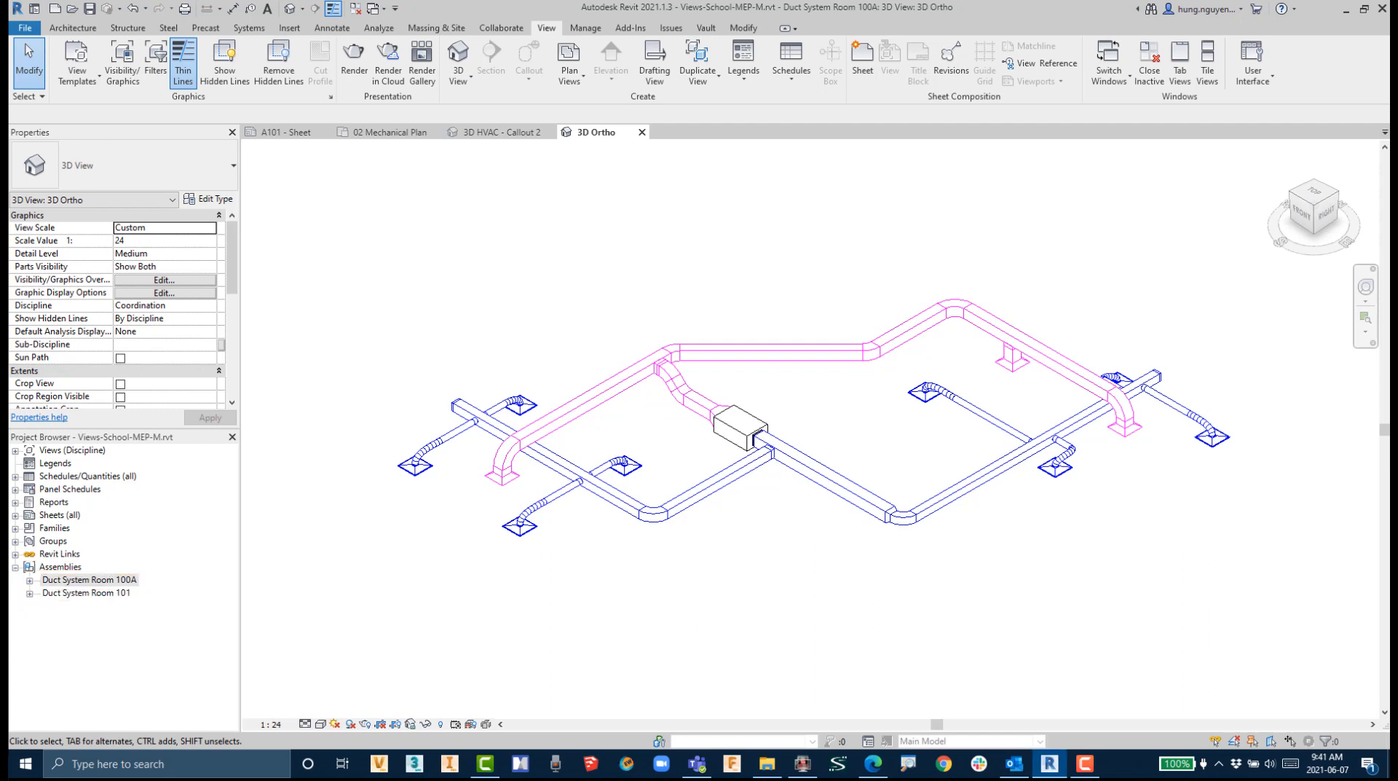
# Step: Expand the Duct System Room 100A assembly in the project browser and examine its 3D view, schedules and sheet
pyautogui.click(29, 580)
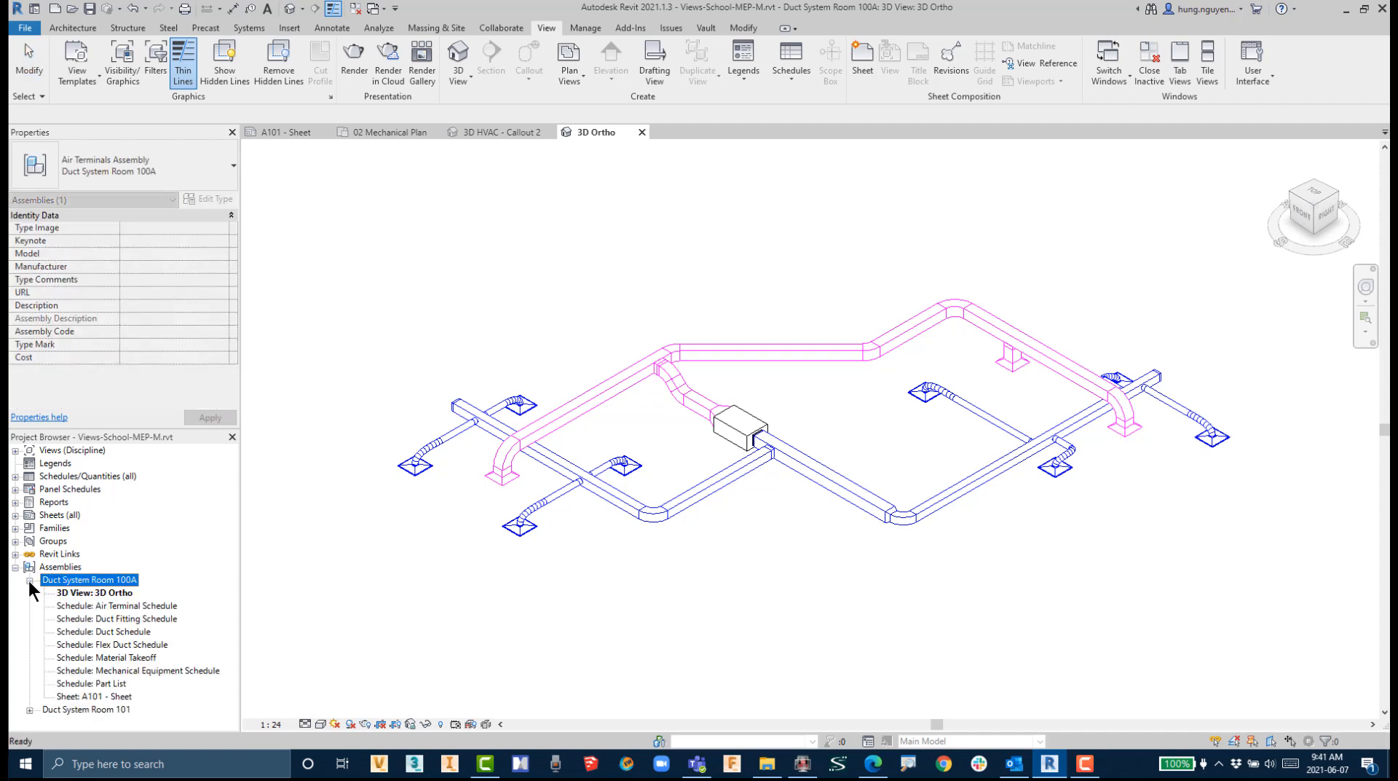
pyautogui.moveTo(51, 584)
pyautogui.mouseDown()
pyautogui.moveTo(155, 601)
pyautogui.moveTo(396, 396)
pyautogui.moveTo(457, 402)
pyautogui.mouseUp()
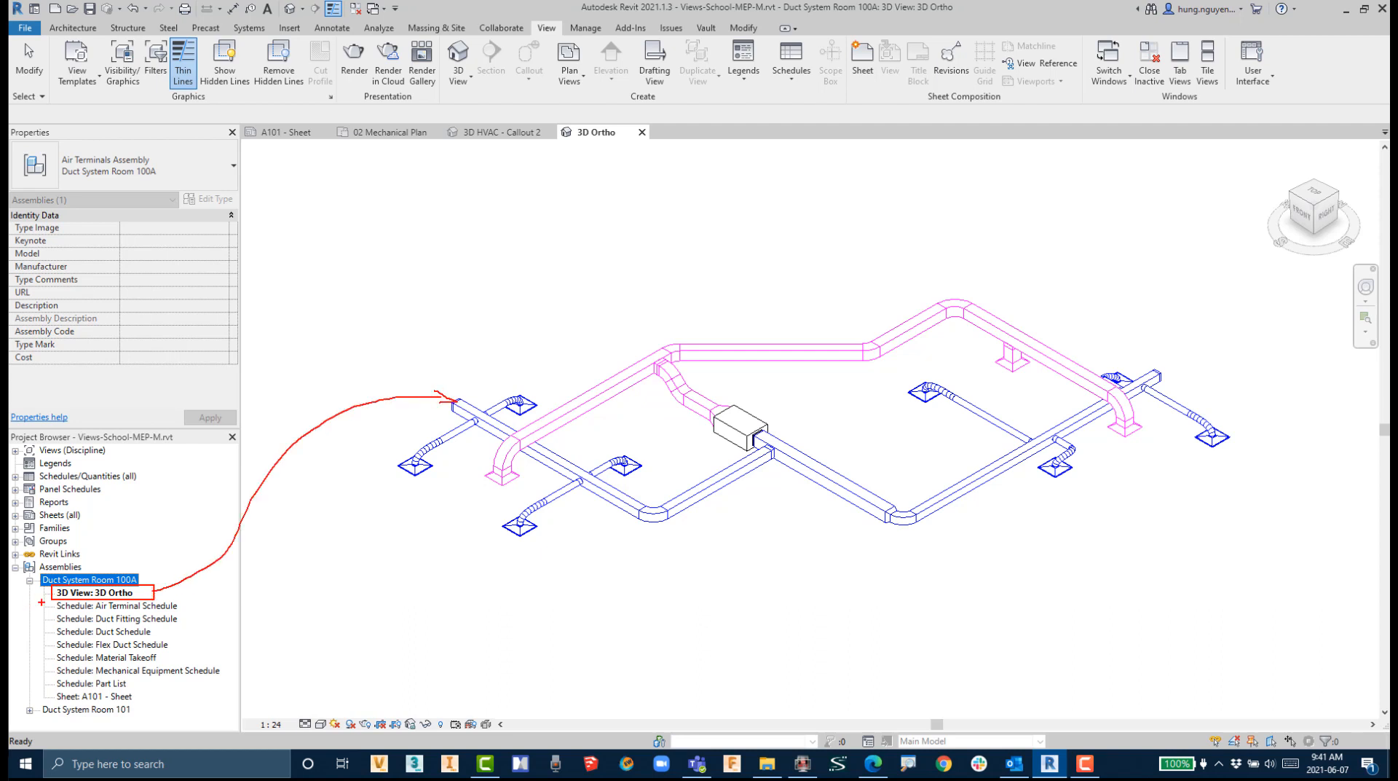
pyautogui.moveTo(51, 599)
pyautogui.mouseDown()
pyautogui.moveTo(192, 656)
pyautogui.moveTo(233, 688)
pyautogui.mouseUp()
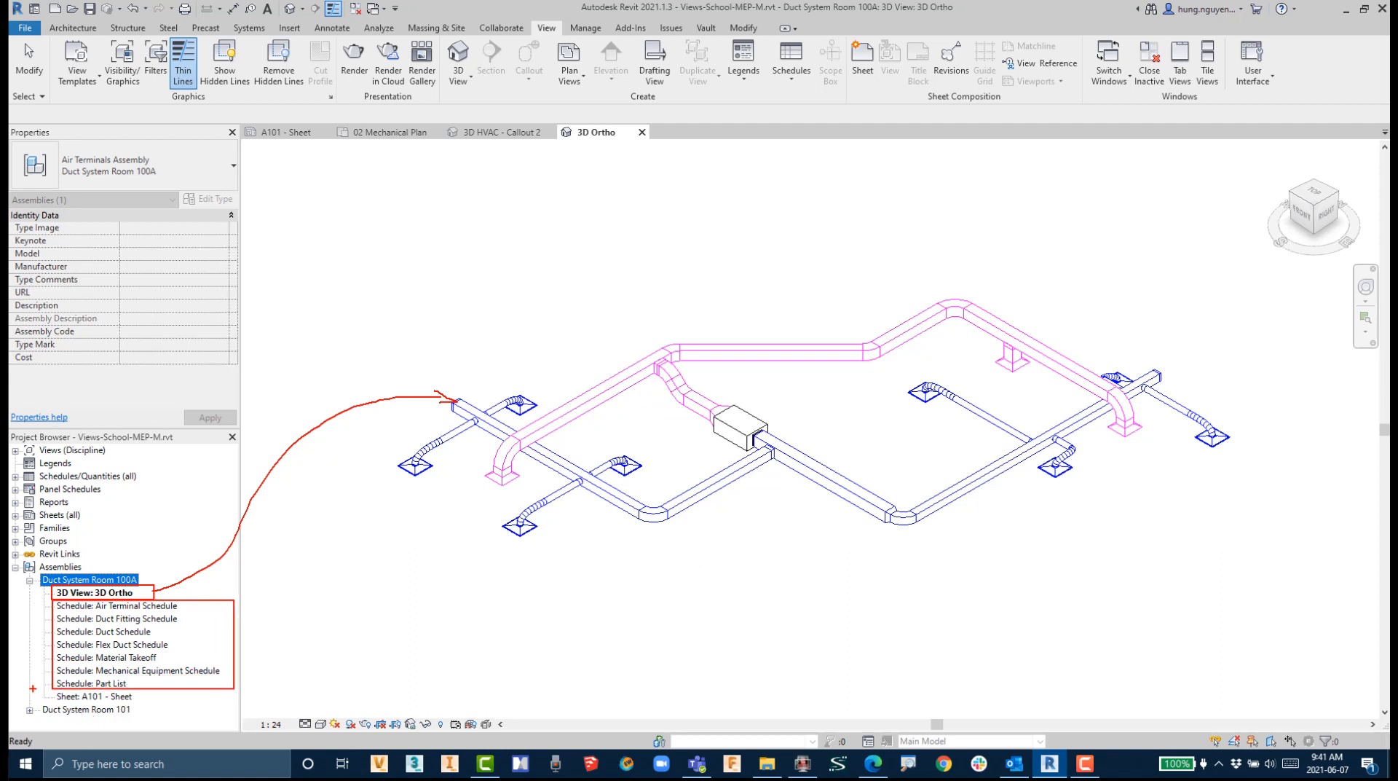
pyautogui.moveTo(33, 689)
pyautogui.mouseDown()
pyautogui.moveTo(76, 708)
pyautogui.moveTo(145, 703)
pyautogui.mouseUp()
pyautogui.press('Escape')
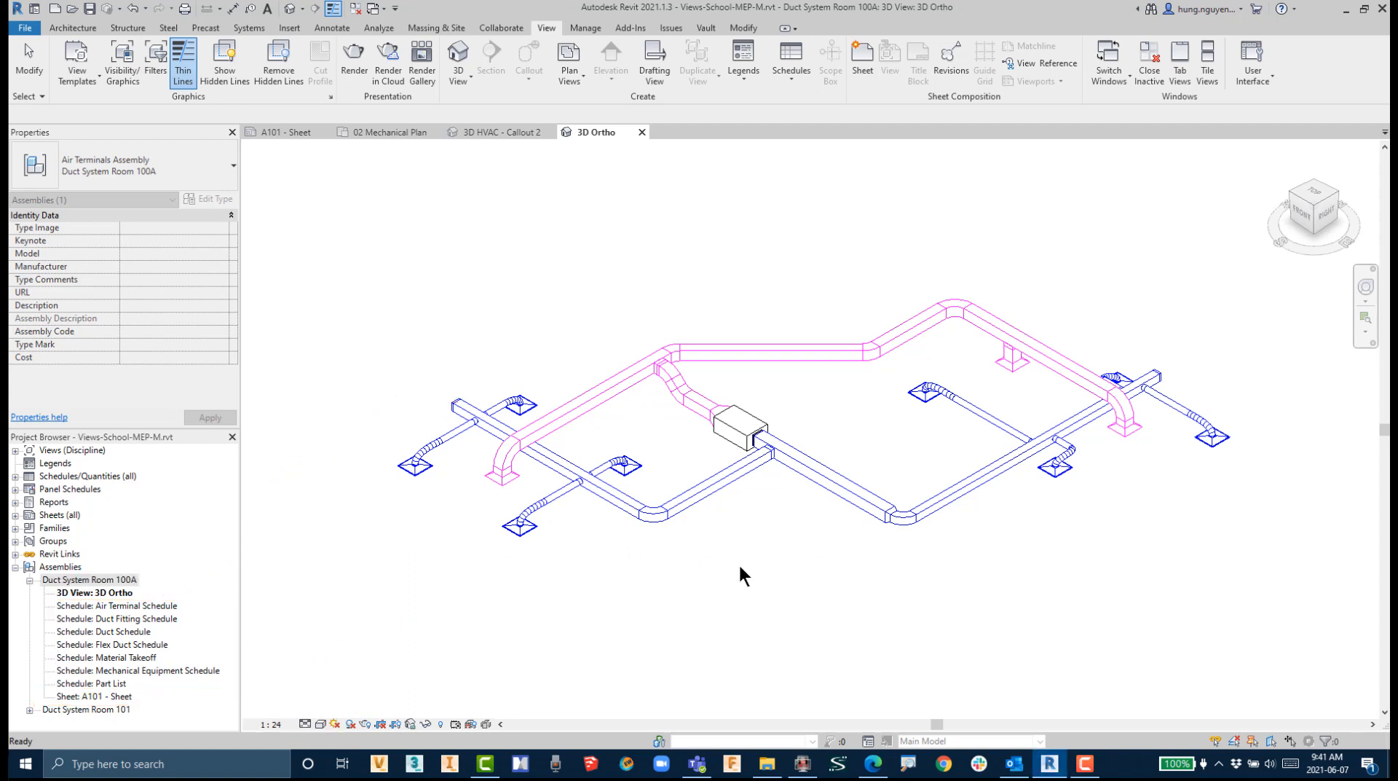
pyautogui.press('Escape')
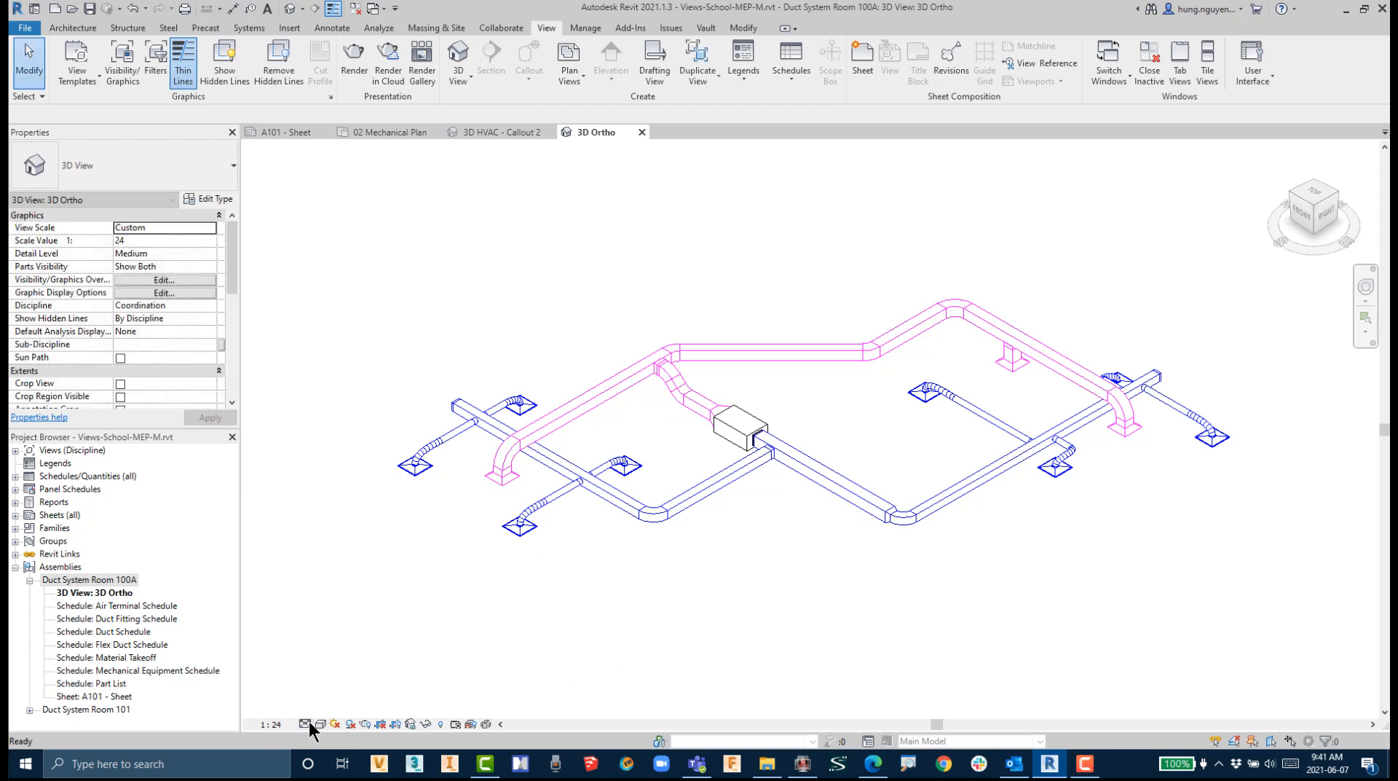
# Step: Set the assembly's 3D Ortho view to Fine detail level and the Shaded visual style
pyautogui.click(304, 725)
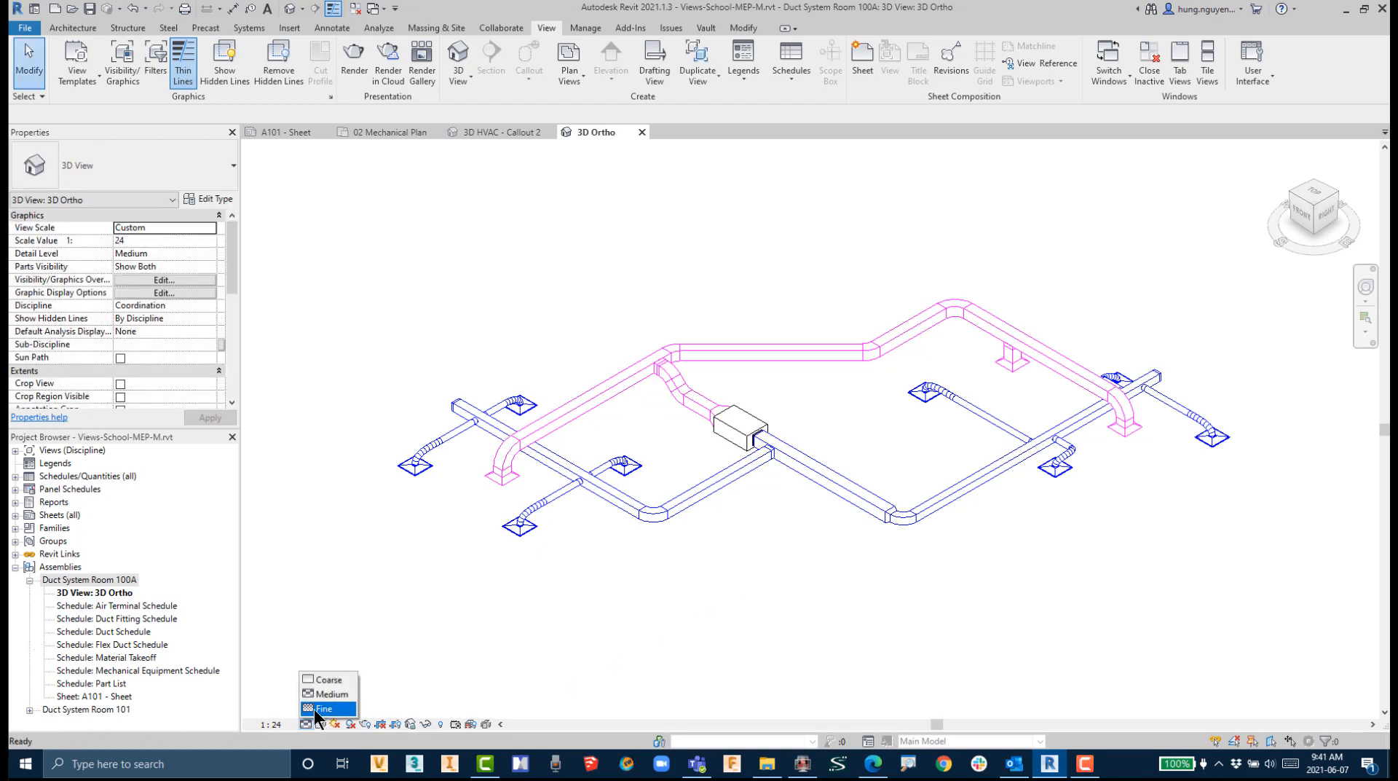
pyautogui.click(314, 709)
pyautogui.click(321, 726)
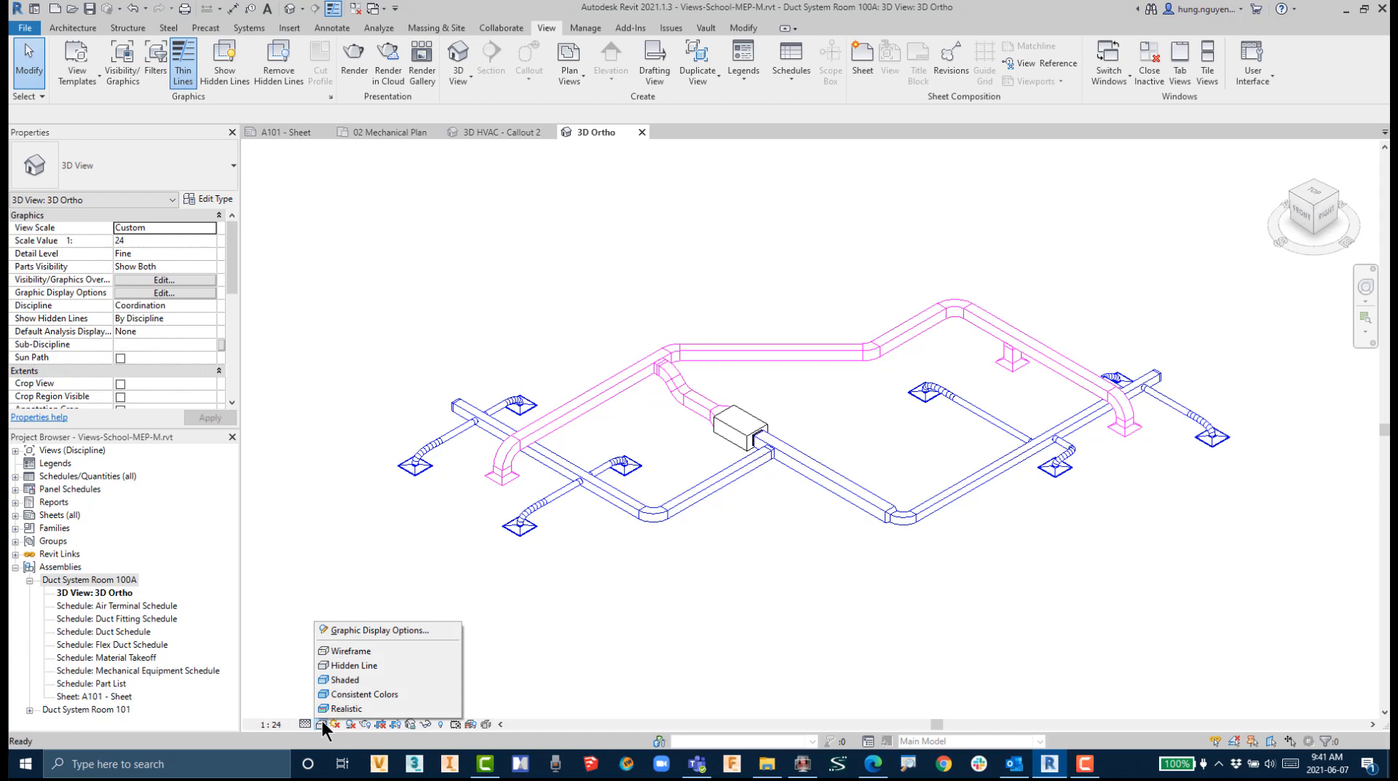
pyautogui.click(337, 682)
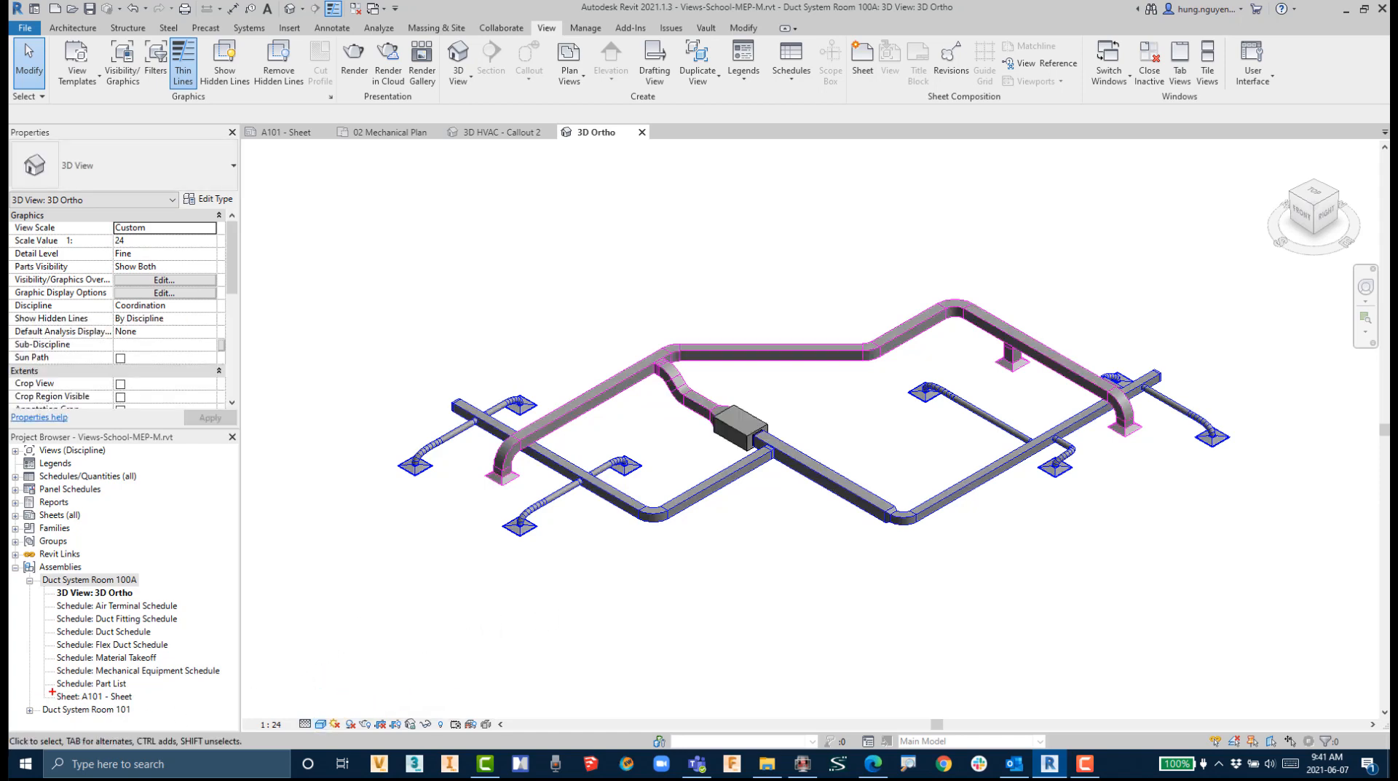
# Step: Open the Duct System Room 100A assembly's sheet A101 and close all inactive views
pyautogui.keyDown('ctrl'); pyautogui.moveTo(50, 689); pyautogui.dragTo(159, 702); pyautogui.keyUp('ctrl')
pyautogui.press('Escape')
pyautogui.doubleClick(107, 695)
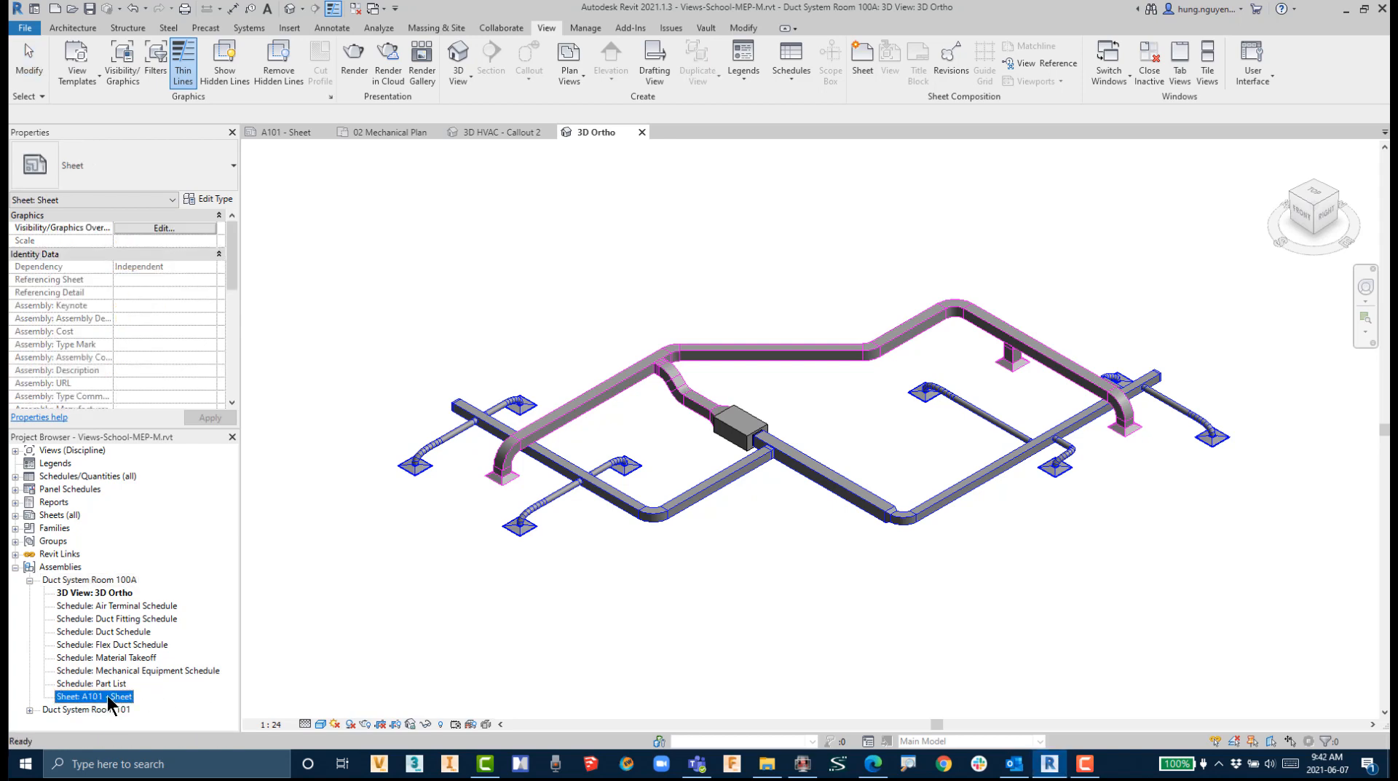
pyautogui.click(357, 9)
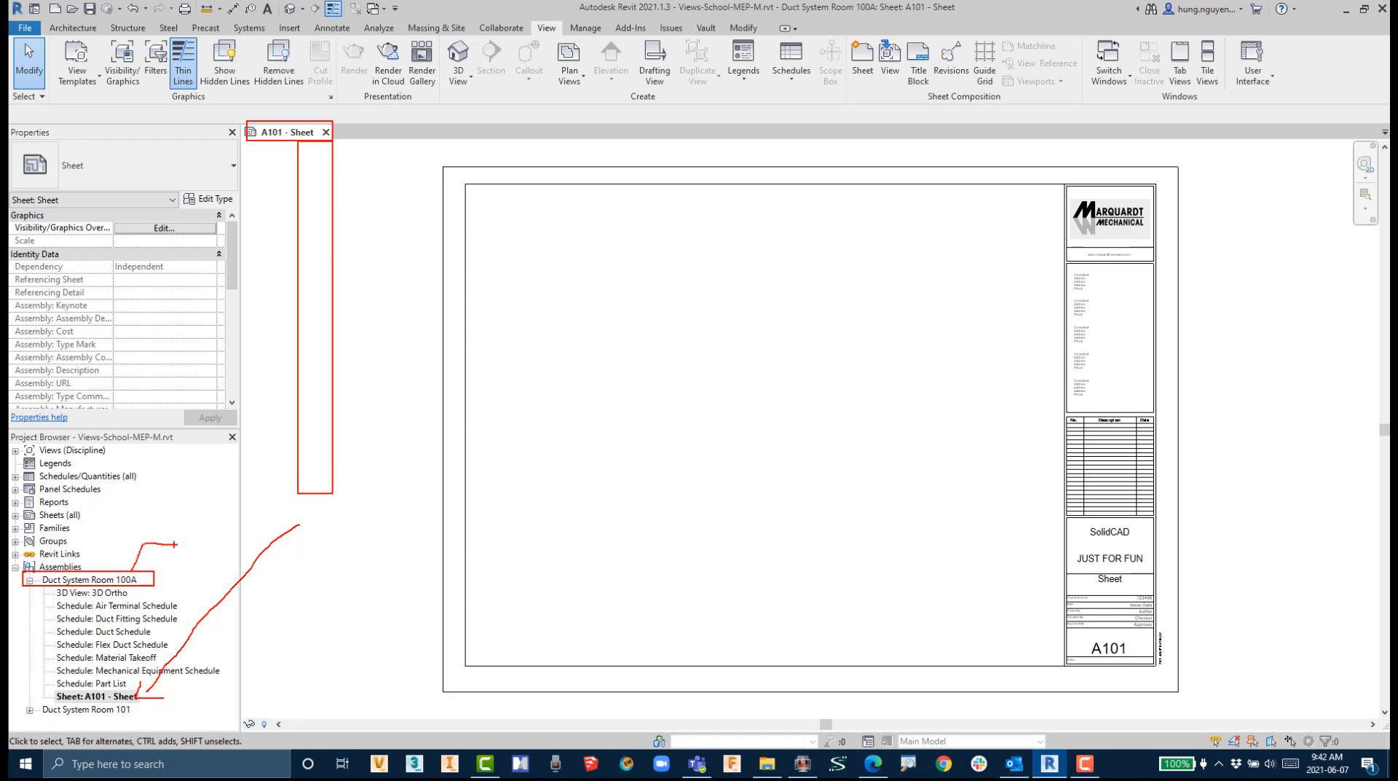
# Step: Place the assembly's 3D Ortho view on sheet A101 within the drawing area beside the title block
pyautogui.click(104, 595)
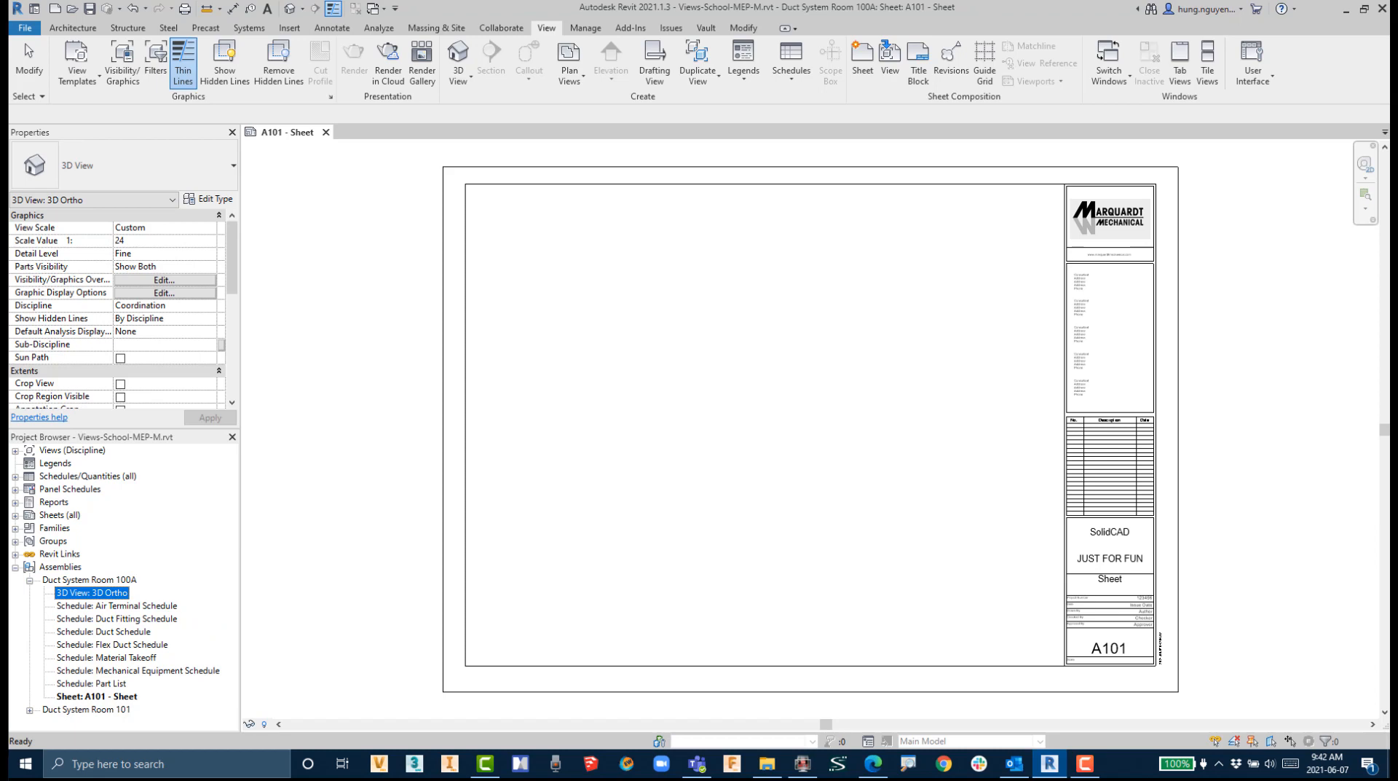
pyautogui.moveTo(105, 593); pyautogui.dragTo(657, 458)
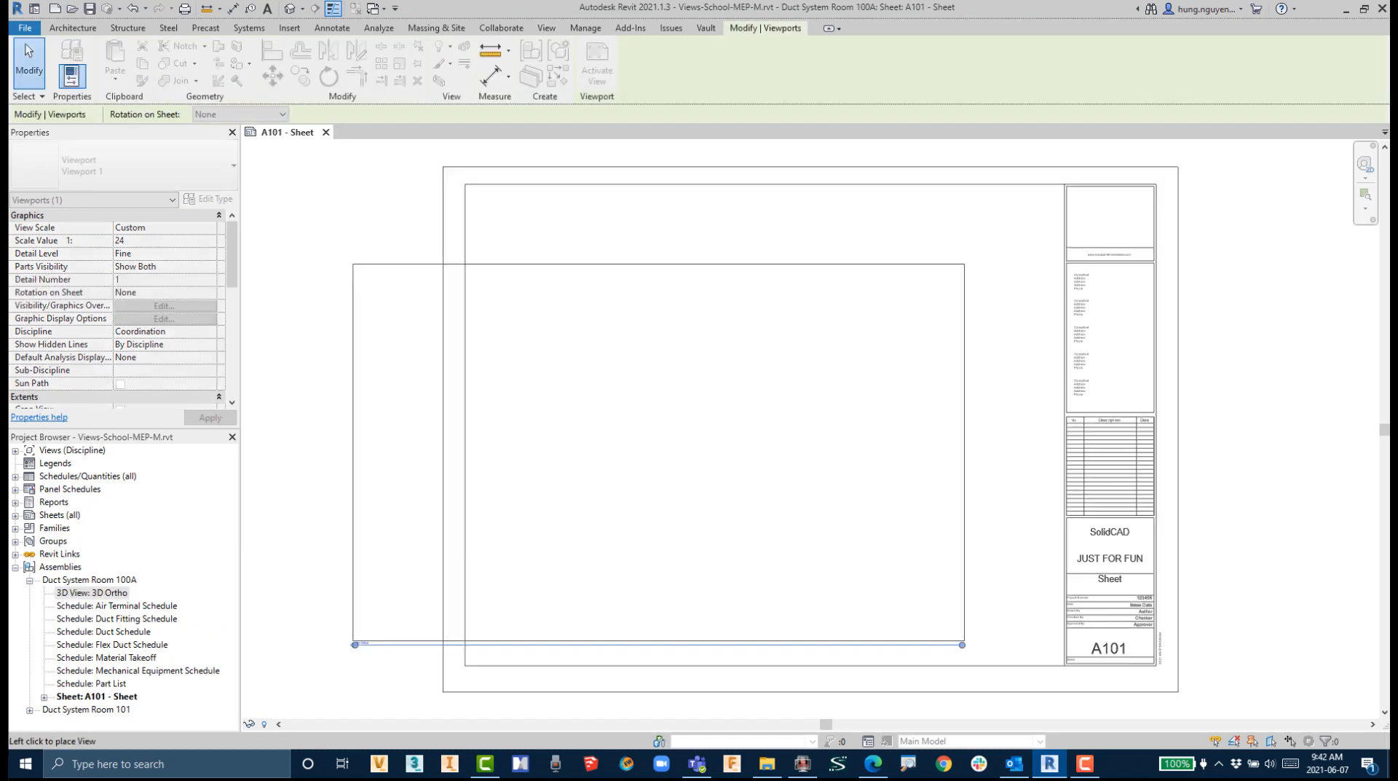
pyautogui.click(763, 412)
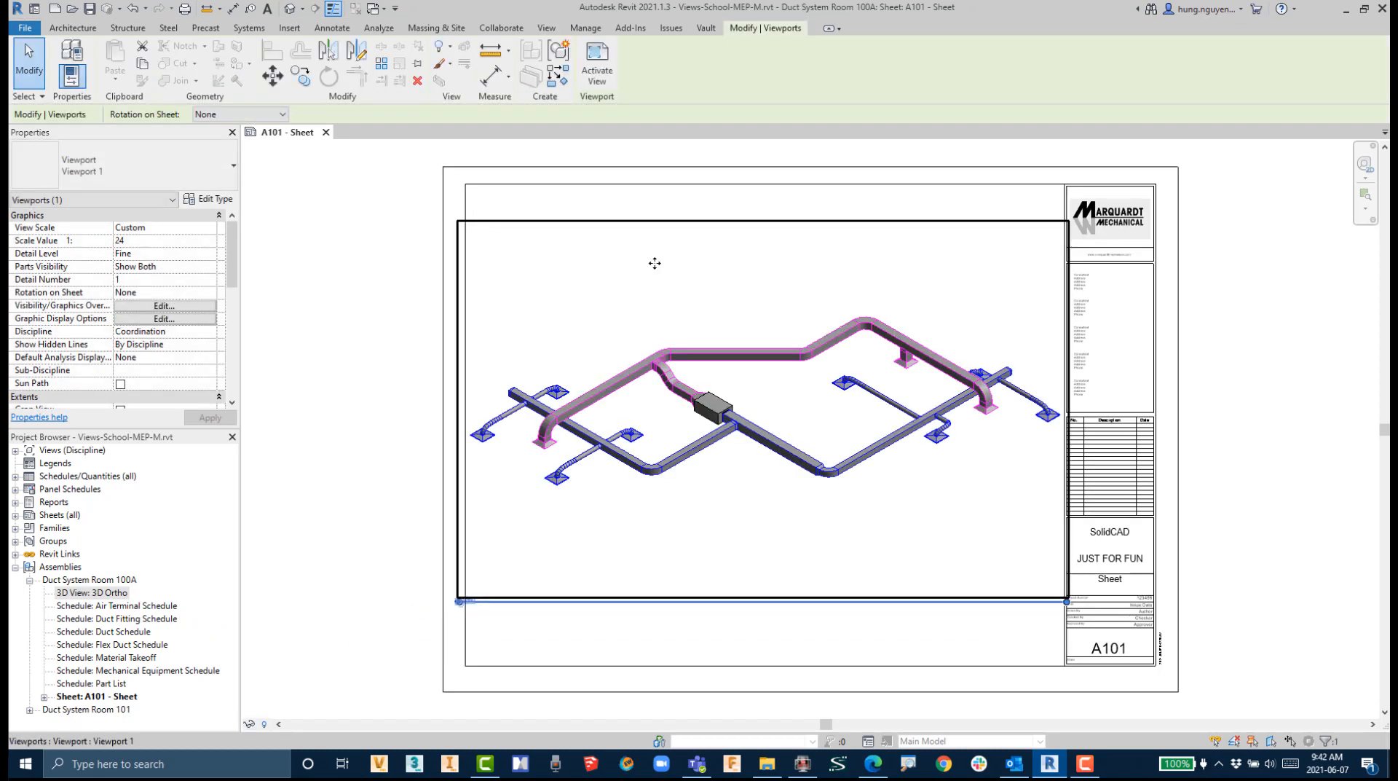
pyautogui.click(334, 306)
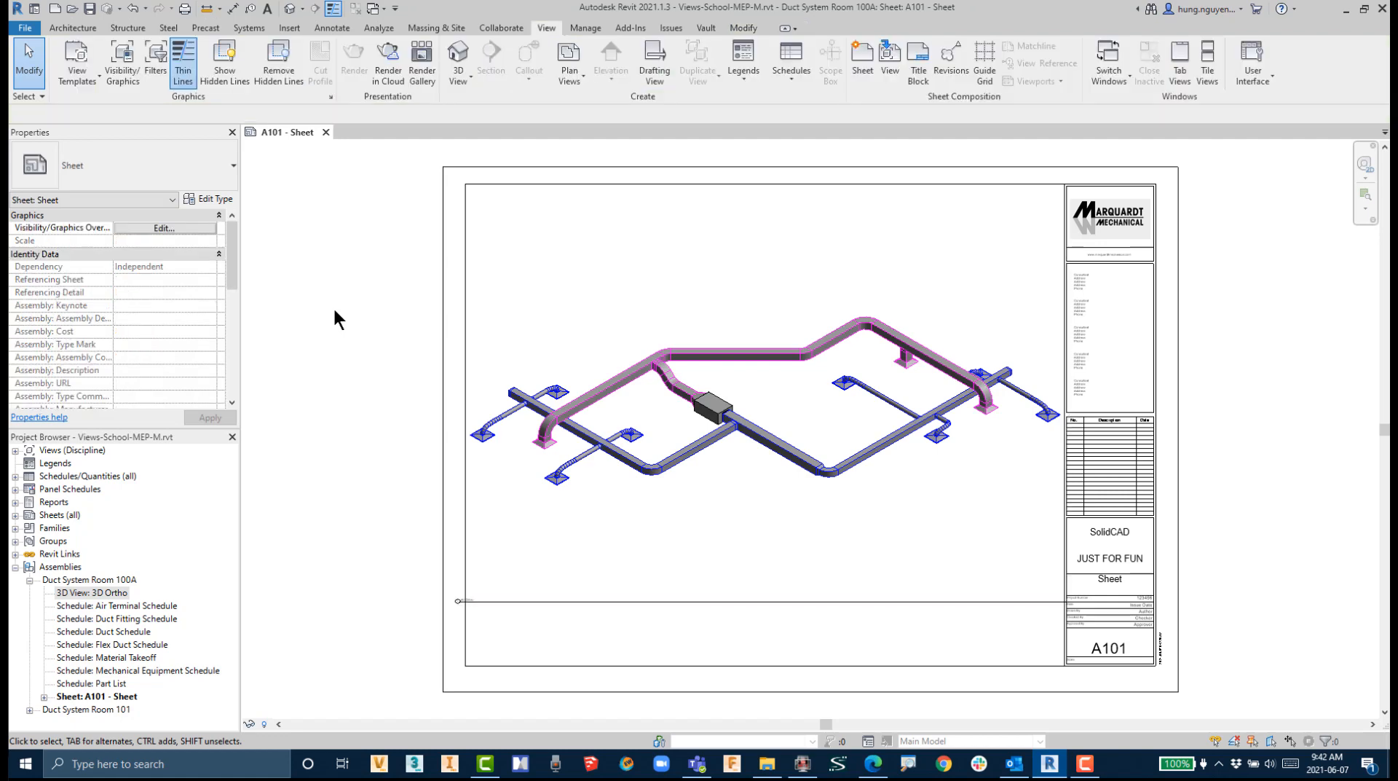
# Step: Activate the placed 3D view, turn it to the Right-Back isometric orientation, deactivate it and move the viewport back inside the sheet border
pyautogui.click(764, 289)
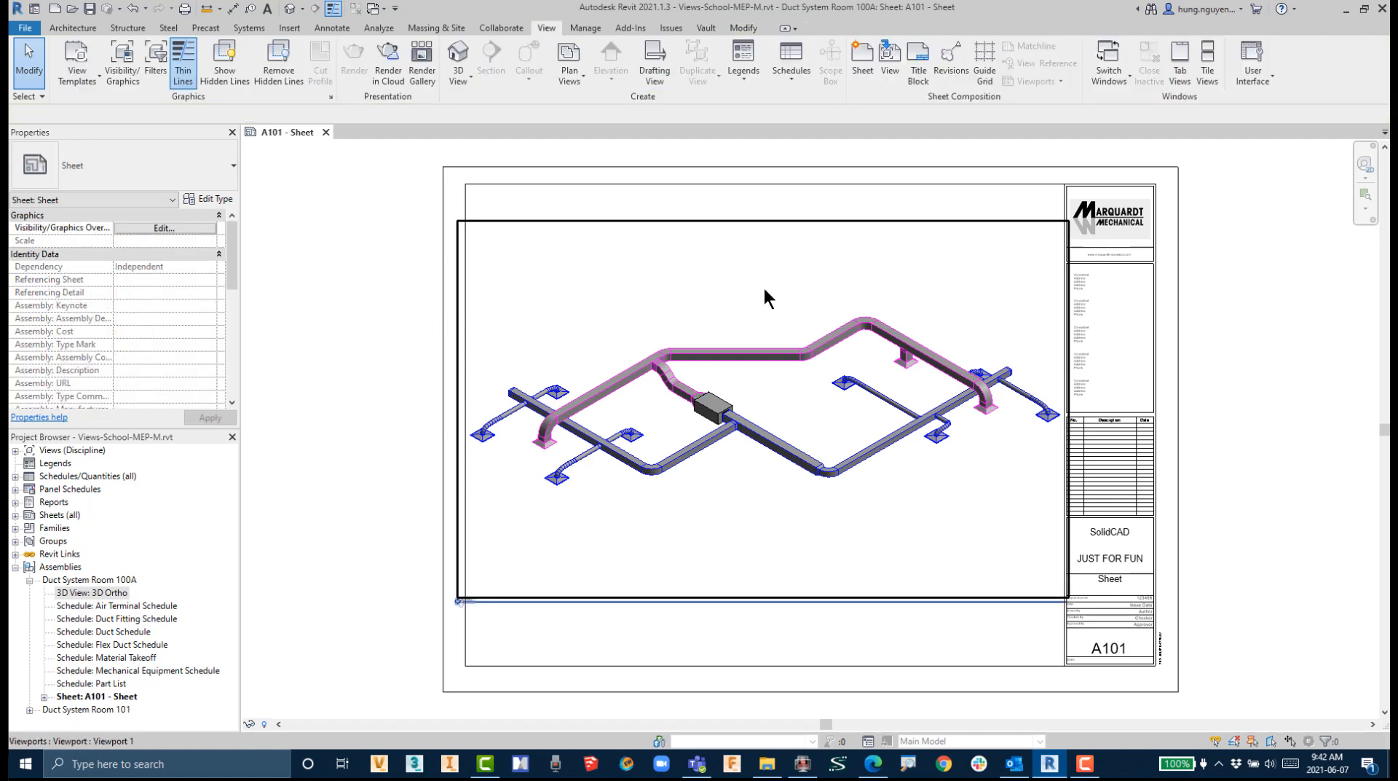
pyautogui.doubleClick(764, 289)
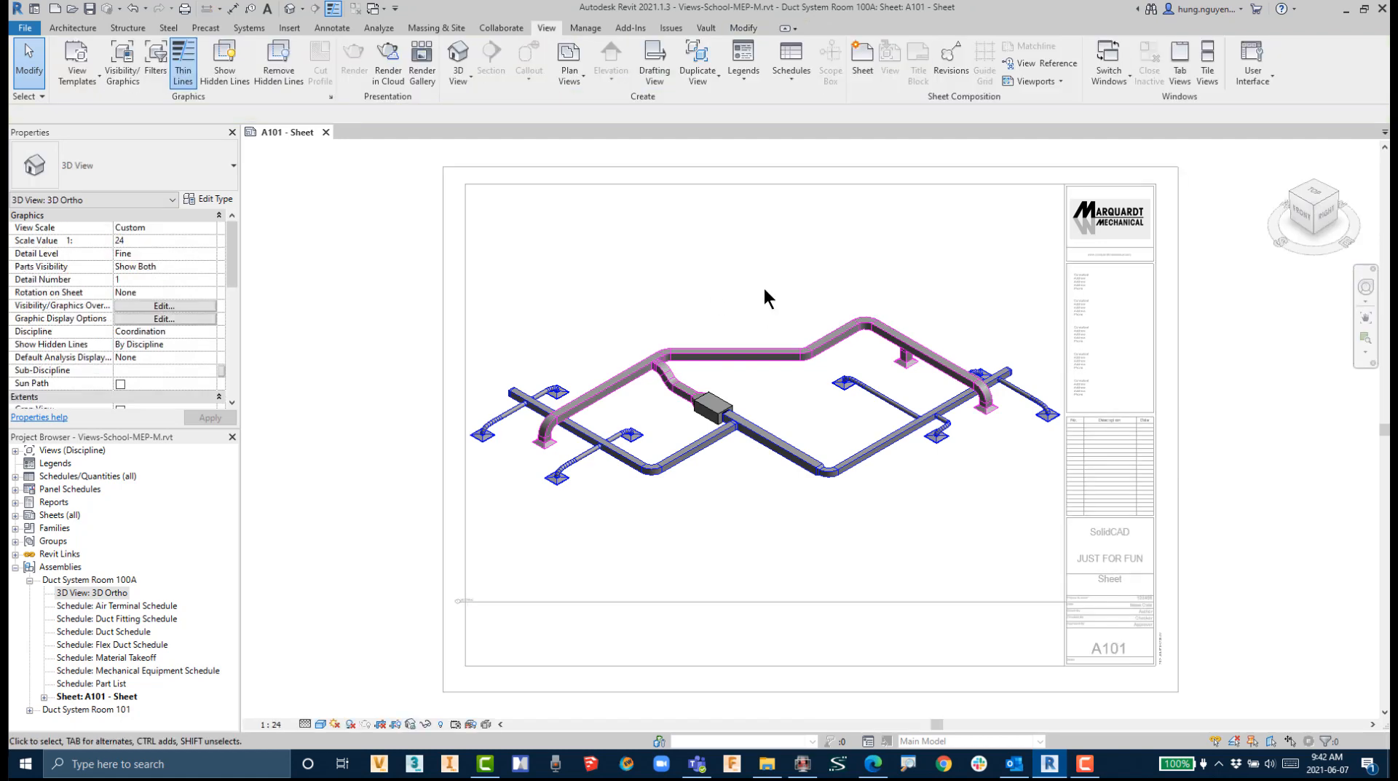
pyautogui.click(1339, 193)
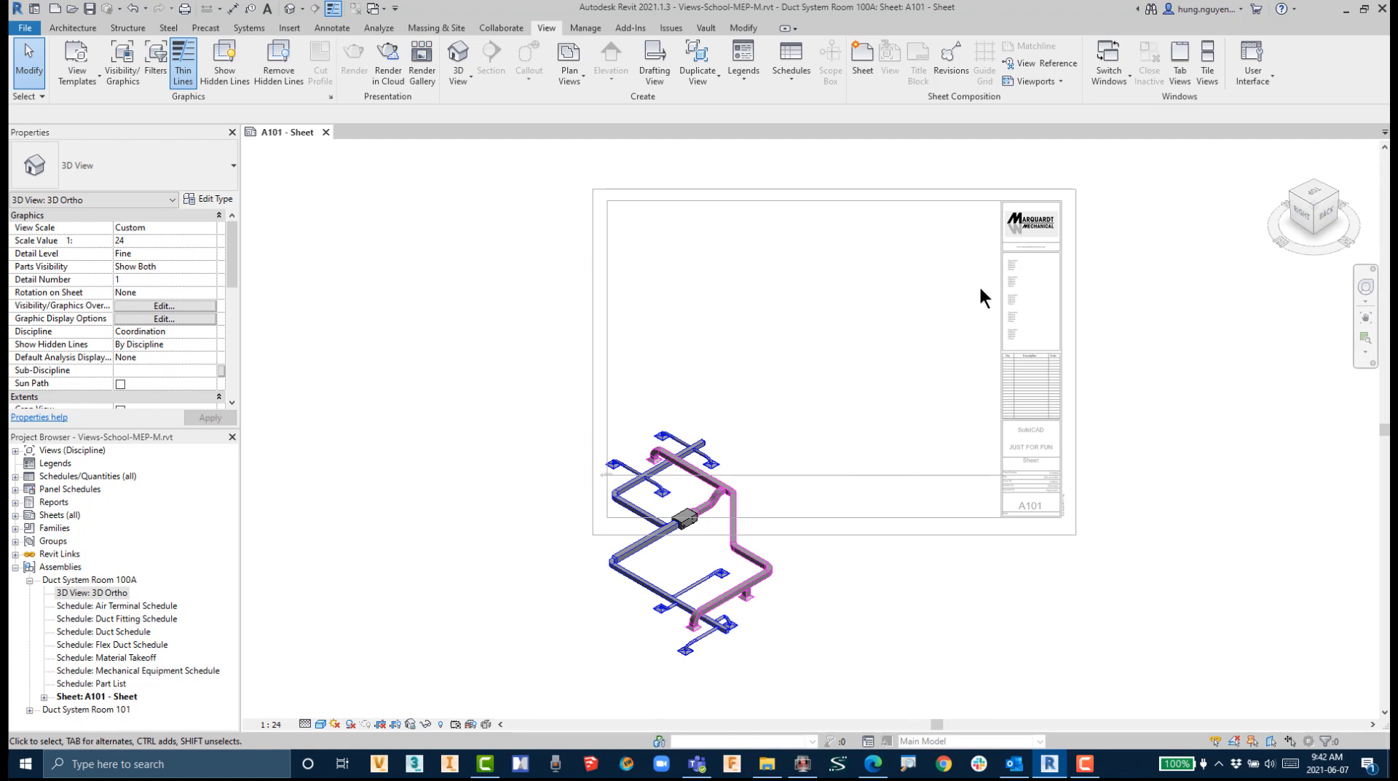
pyautogui.doubleClick(1126, 312)
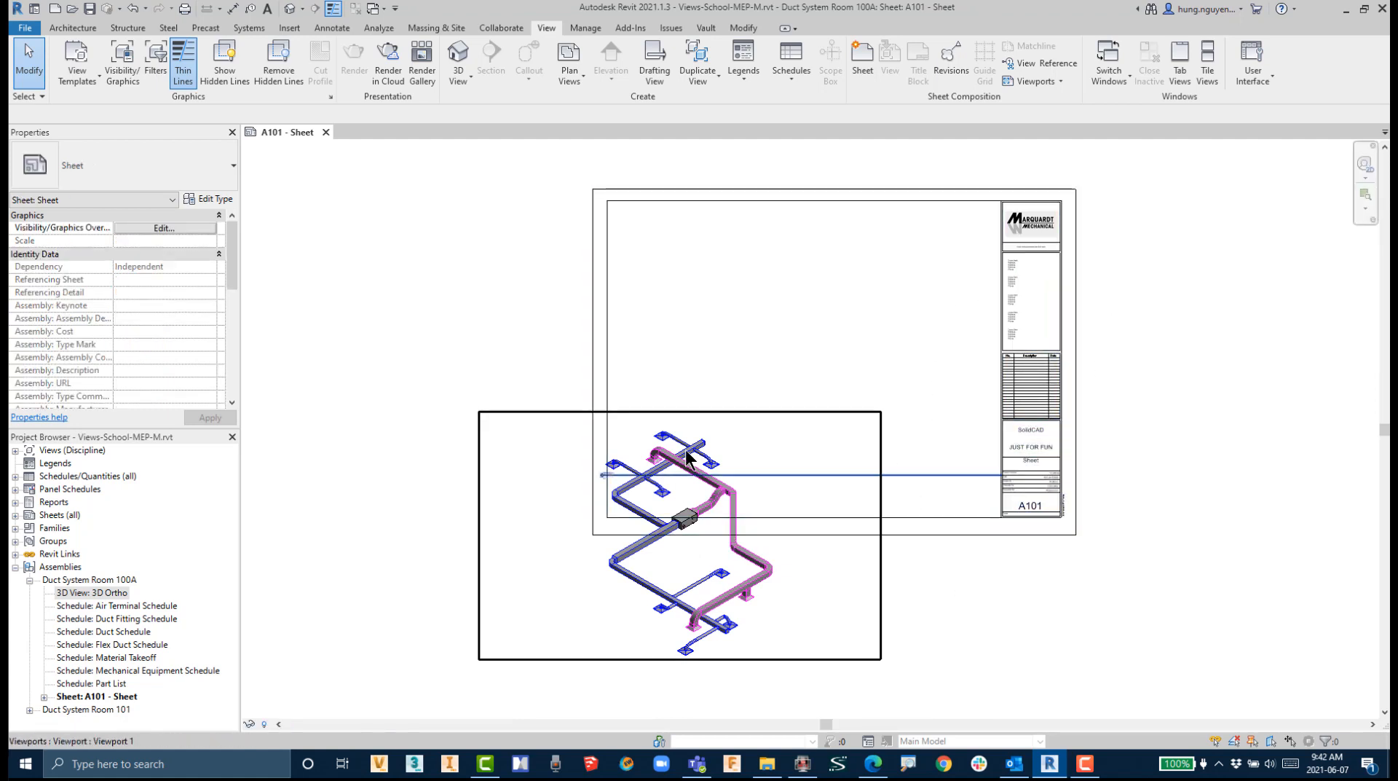
pyautogui.moveTo(684, 452); pyautogui.dragTo(728, 267)
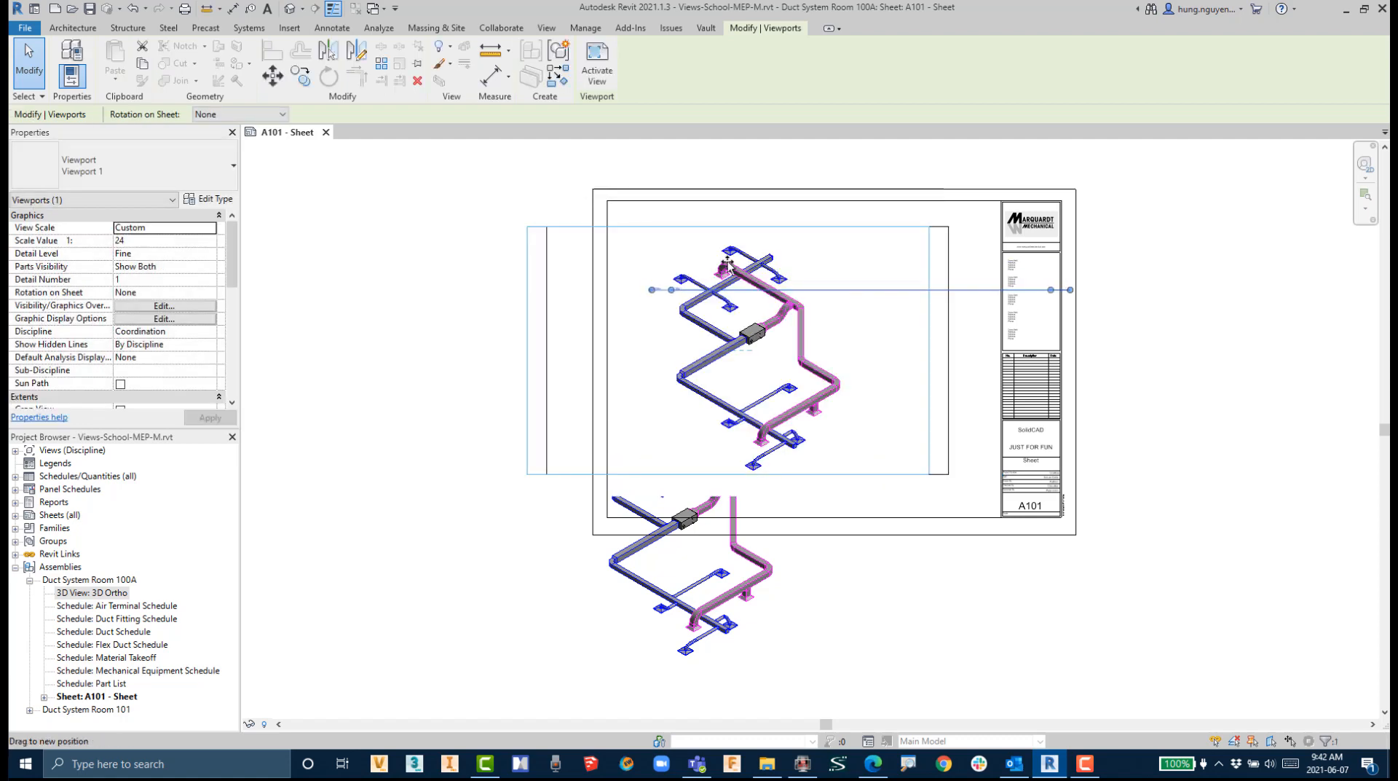
pyautogui.click(1219, 345)
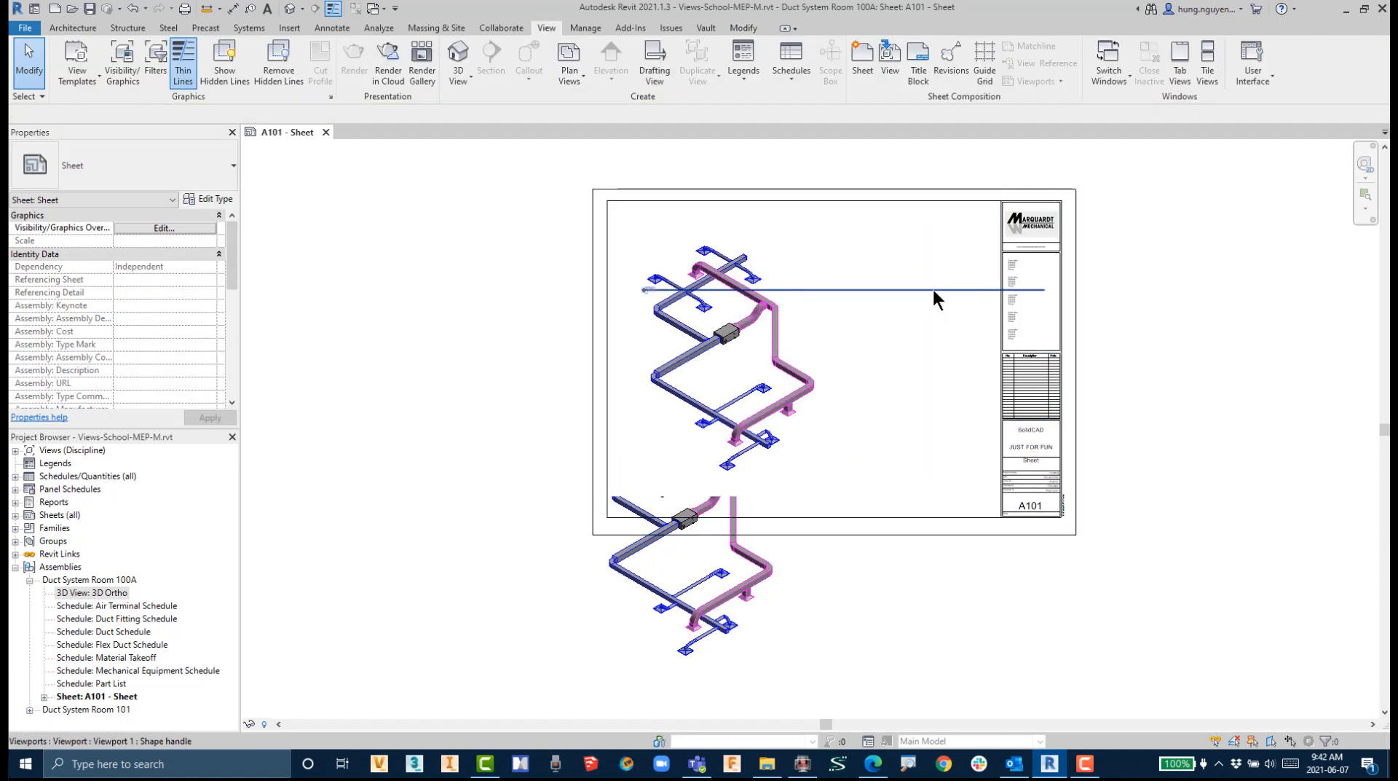
# Step: Move the 3D viewport's title below the duct system and shorten its title line to about the model's width
pyautogui.moveTo(933, 289); pyautogui.dragTo(922, 484)
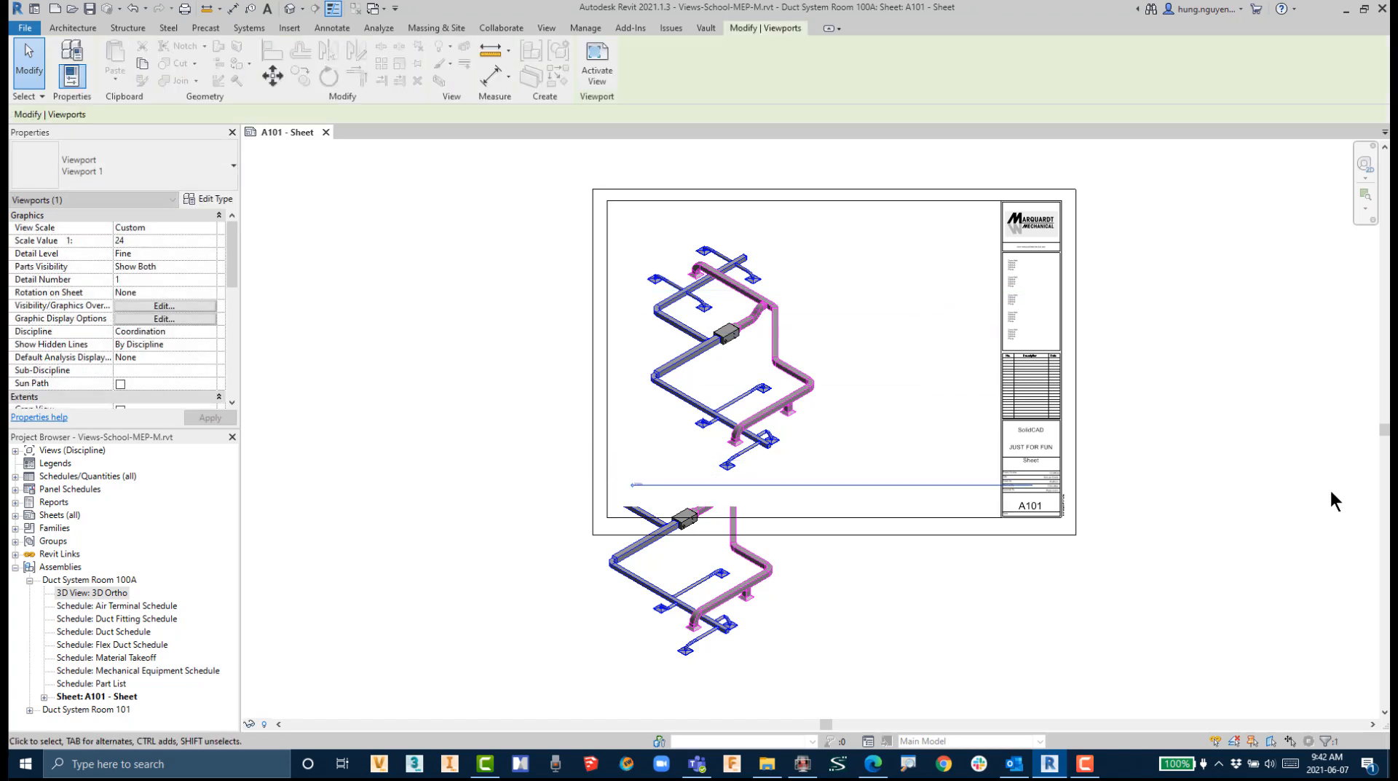
pyautogui.click(1330, 488)
pyautogui.click(779, 354)
pyautogui.click(1036, 487)
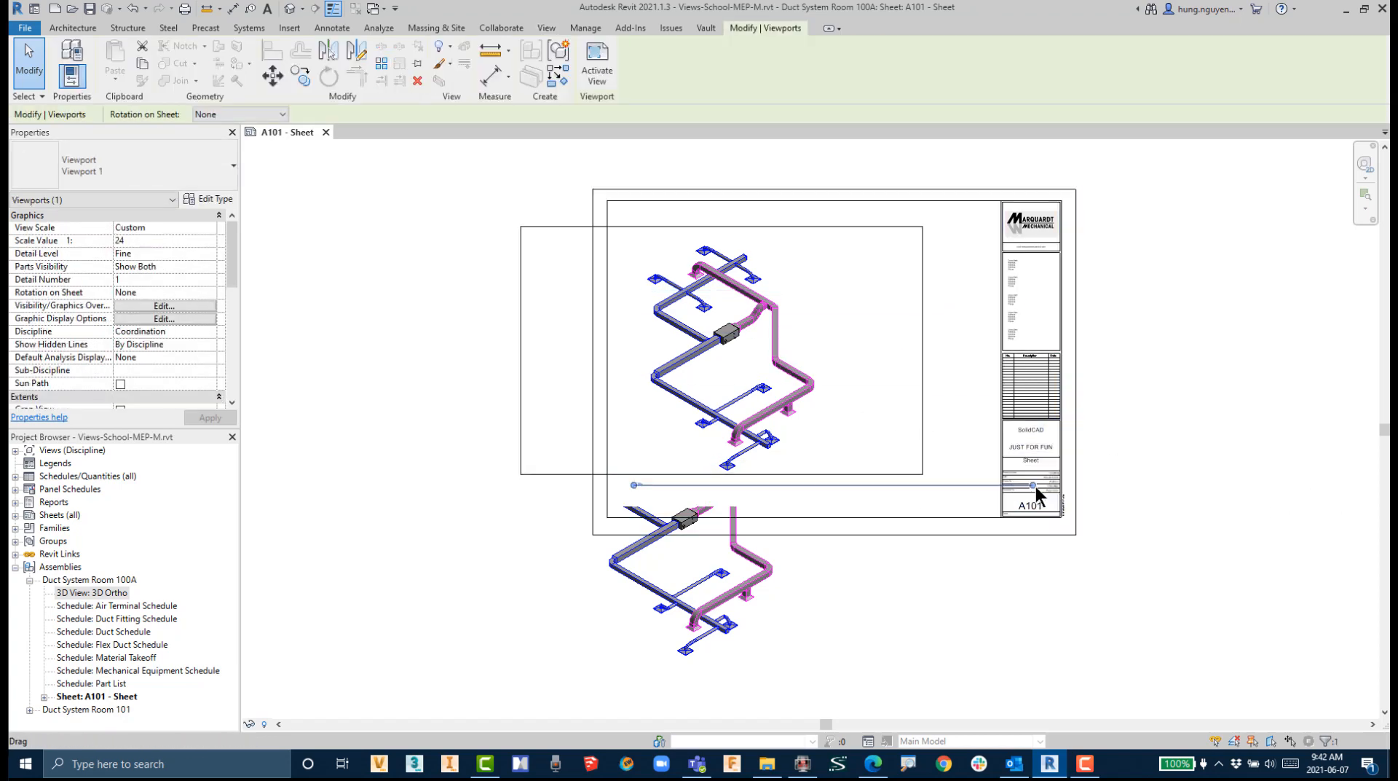
pyautogui.moveTo(772, 493); pyautogui.dragTo(774, 493)
pyautogui.click(995, 615)
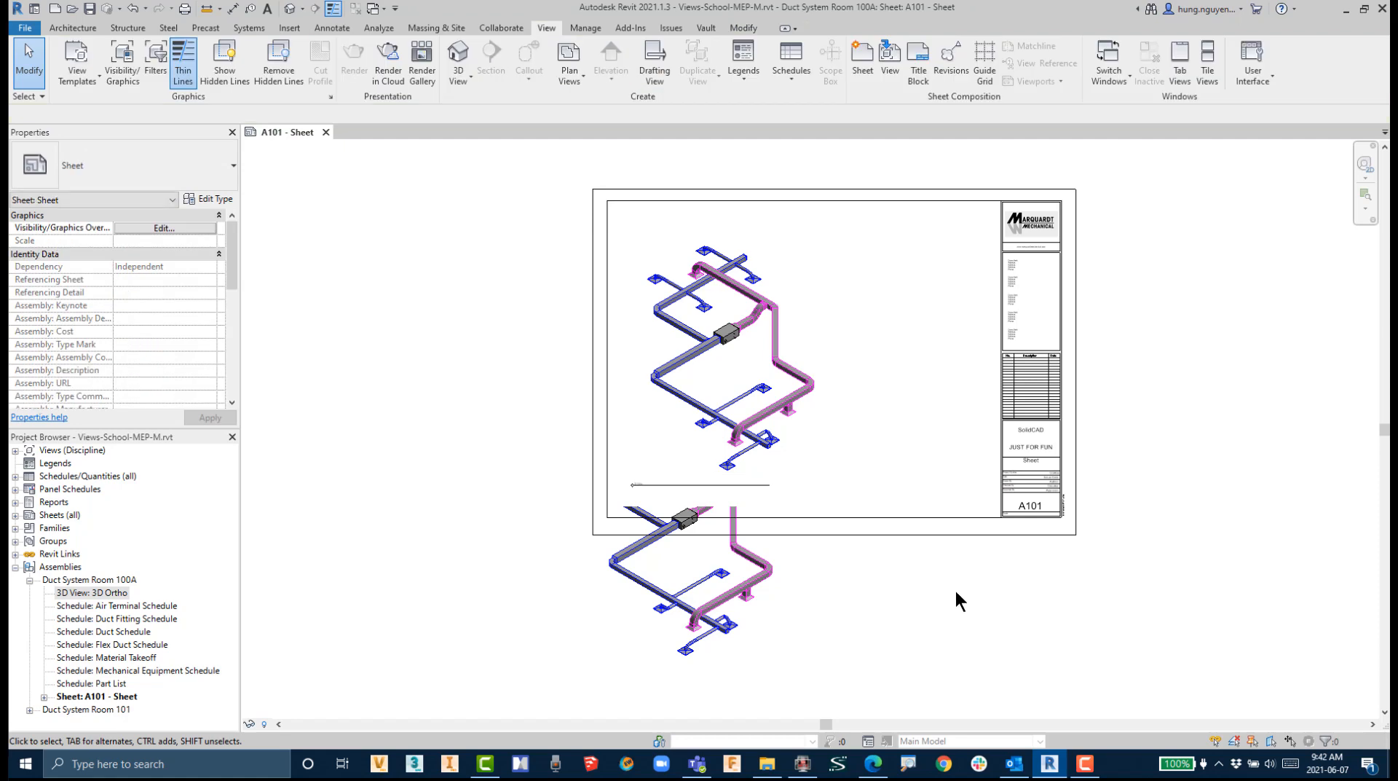
# Step: Nudge the viewport title beneath the duct system and shift the 3D viewport slightly closer to the sheet's left border
pyautogui.scroll(2, 955, 590)
pyautogui.scroll(-1, 959, 584)
pyautogui.moveTo(917, 648); pyautogui.dragTo(885, 667, button='middle')
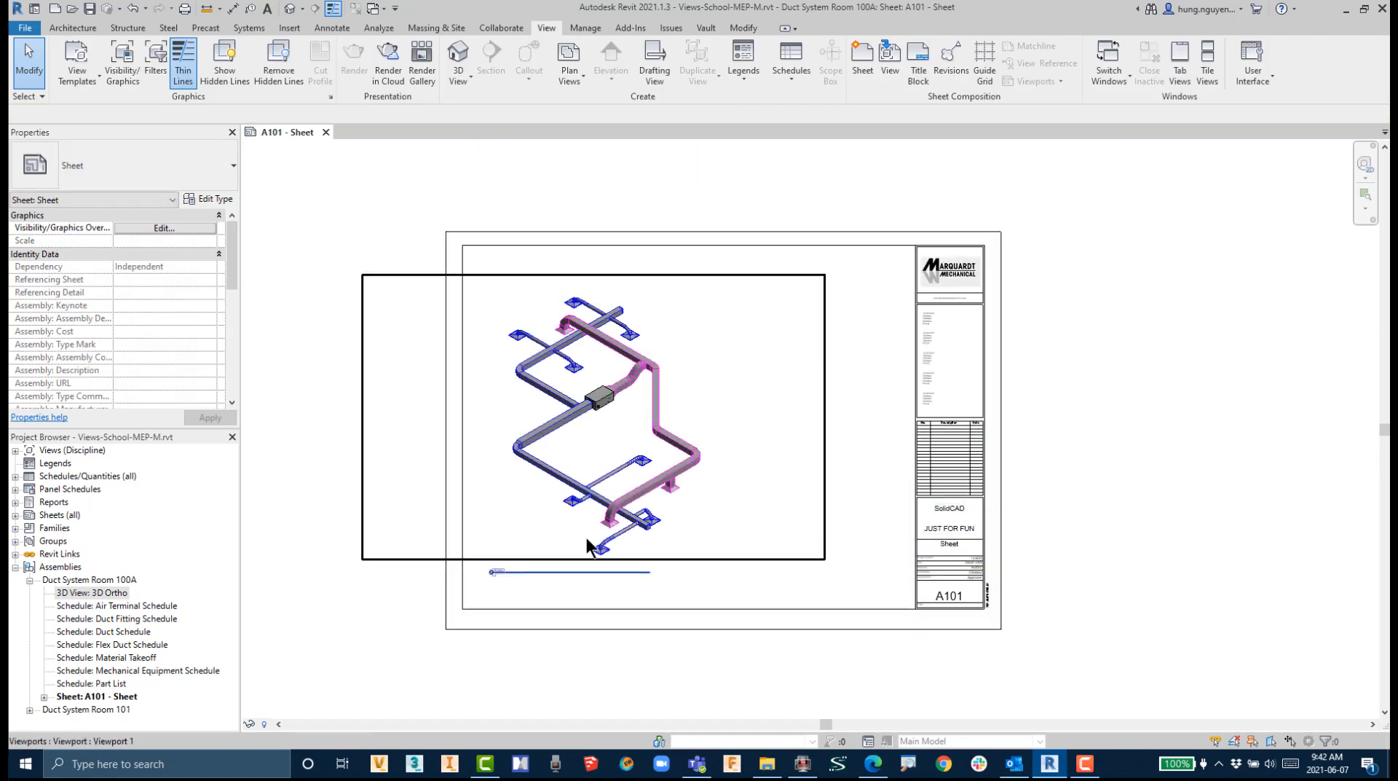
pyautogui.click(559, 579)
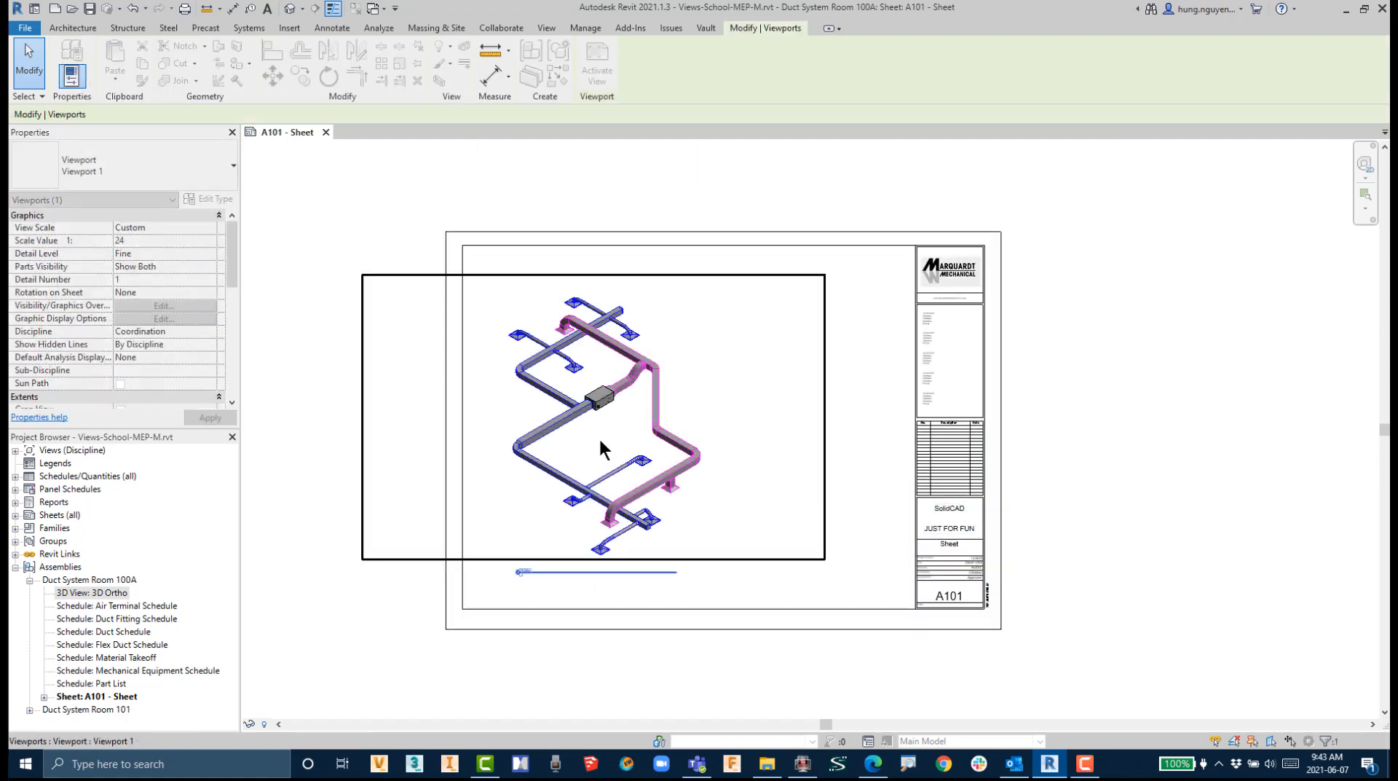
pyautogui.moveTo(574, 410); pyautogui.dragTo(553, 410)
pyautogui.click(1142, 408)
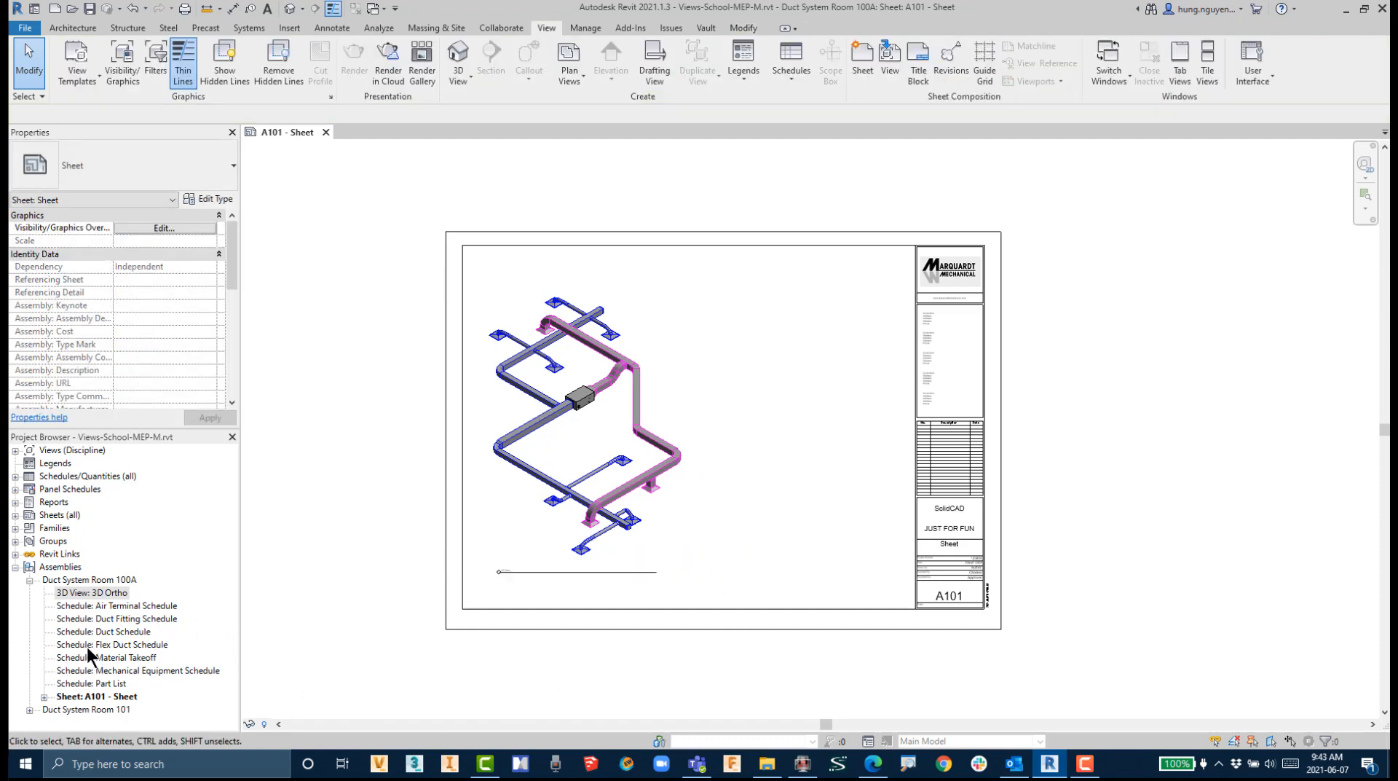
# Step: Place the assembly's Part List schedule on sheet A101 between the 3D view and the title block
pyautogui.moveTo(40, 603)
pyautogui.mouseDown()
pyautogui.moveTo(201, 680)
pyautogui.moveTo(208, 701)
pyautogui.mouseUp()
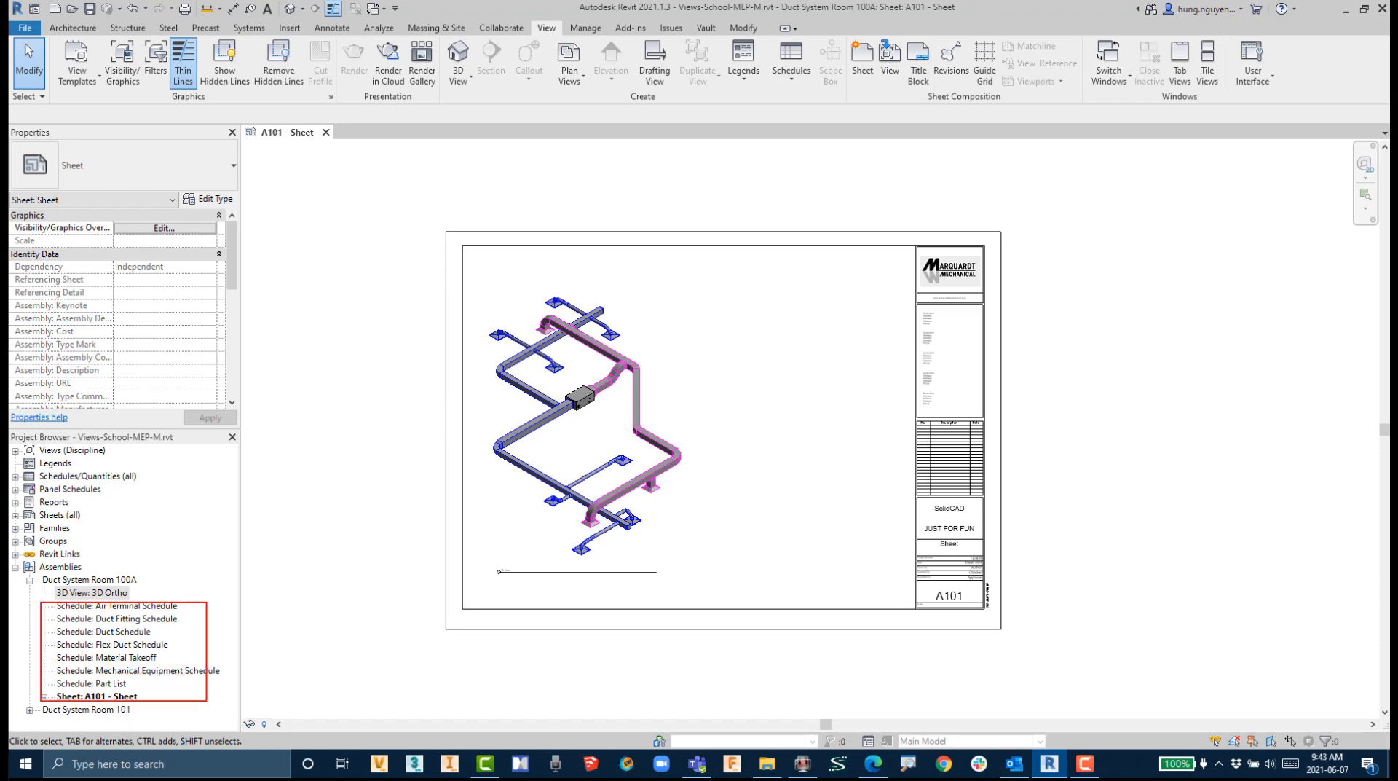
pyautogui.press('Escape')
pyautogui.click(84, 685)
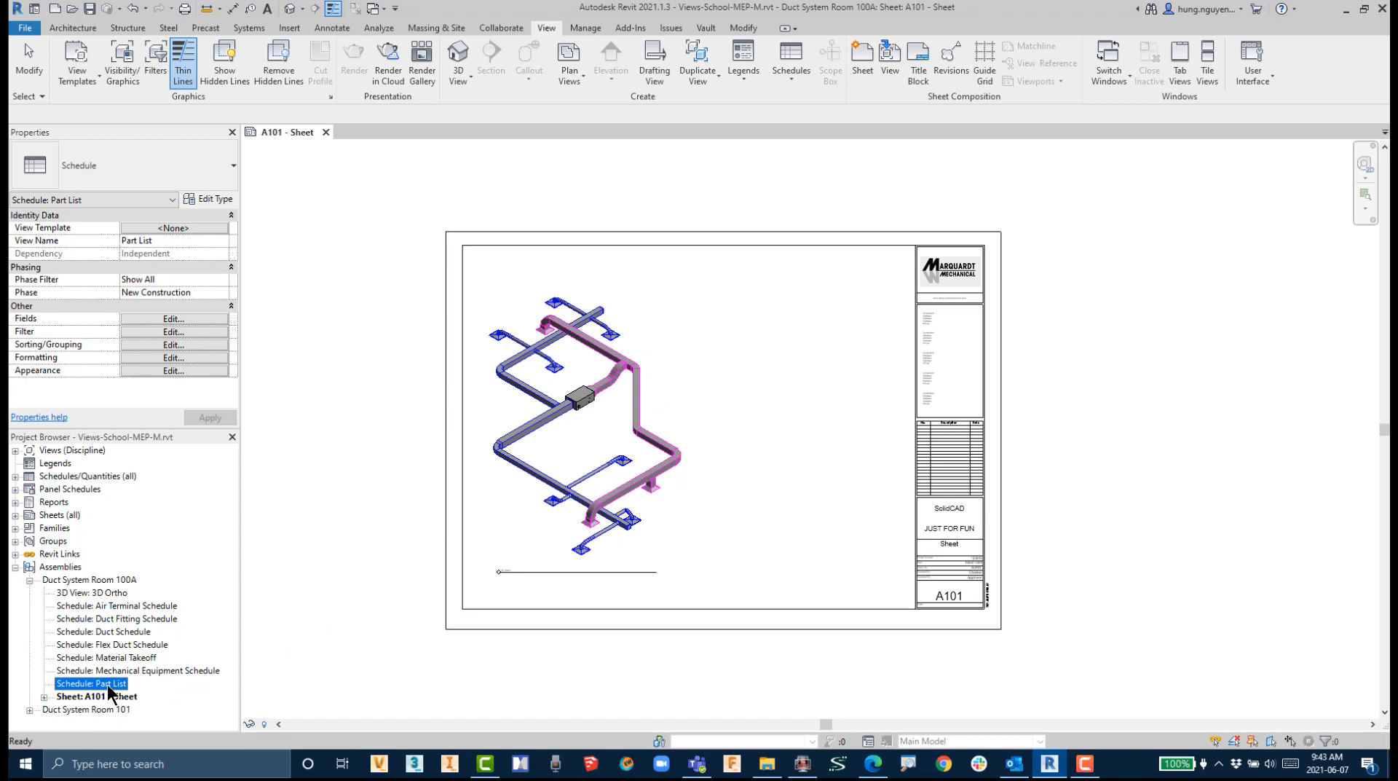
pyautogui.moveTo(87, 685); pyautogui.dragTo(791, 351)
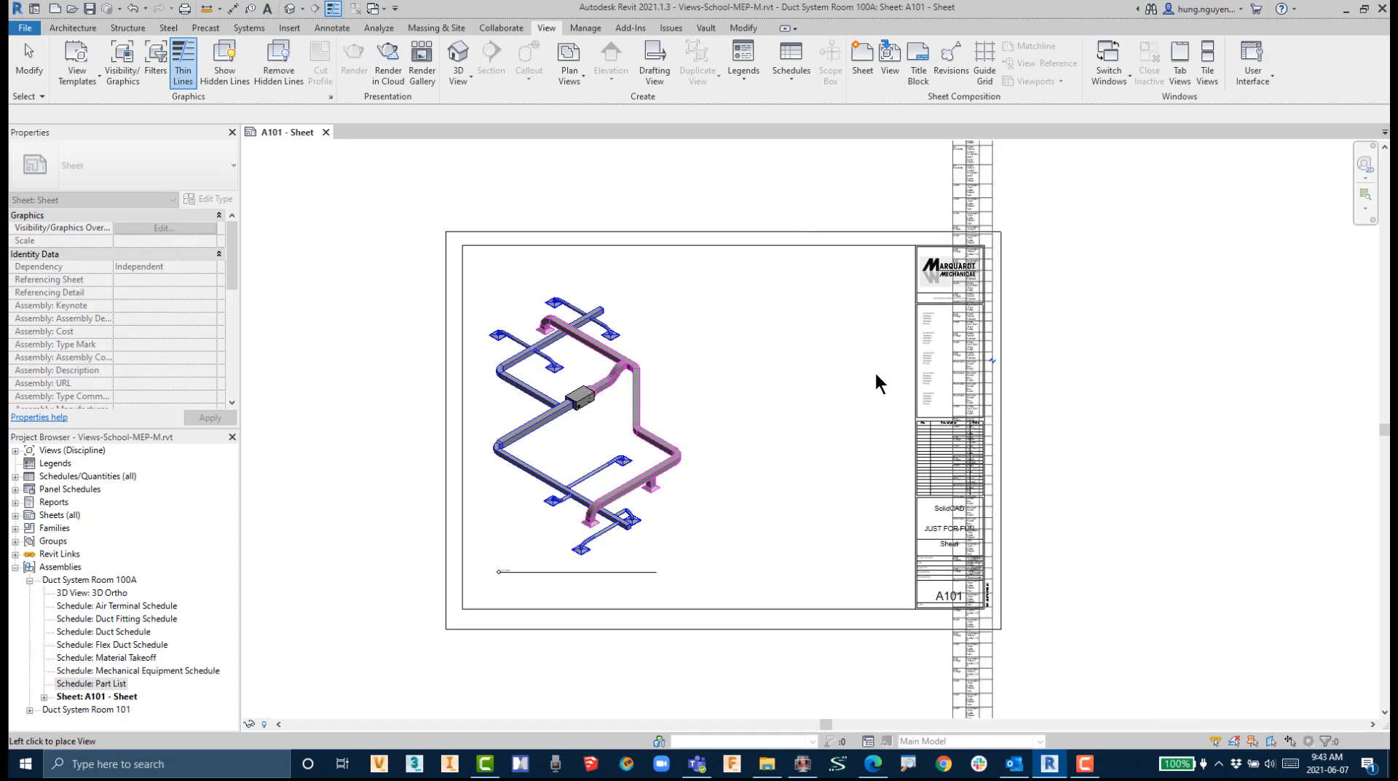
pyautogui.click(777, 391)
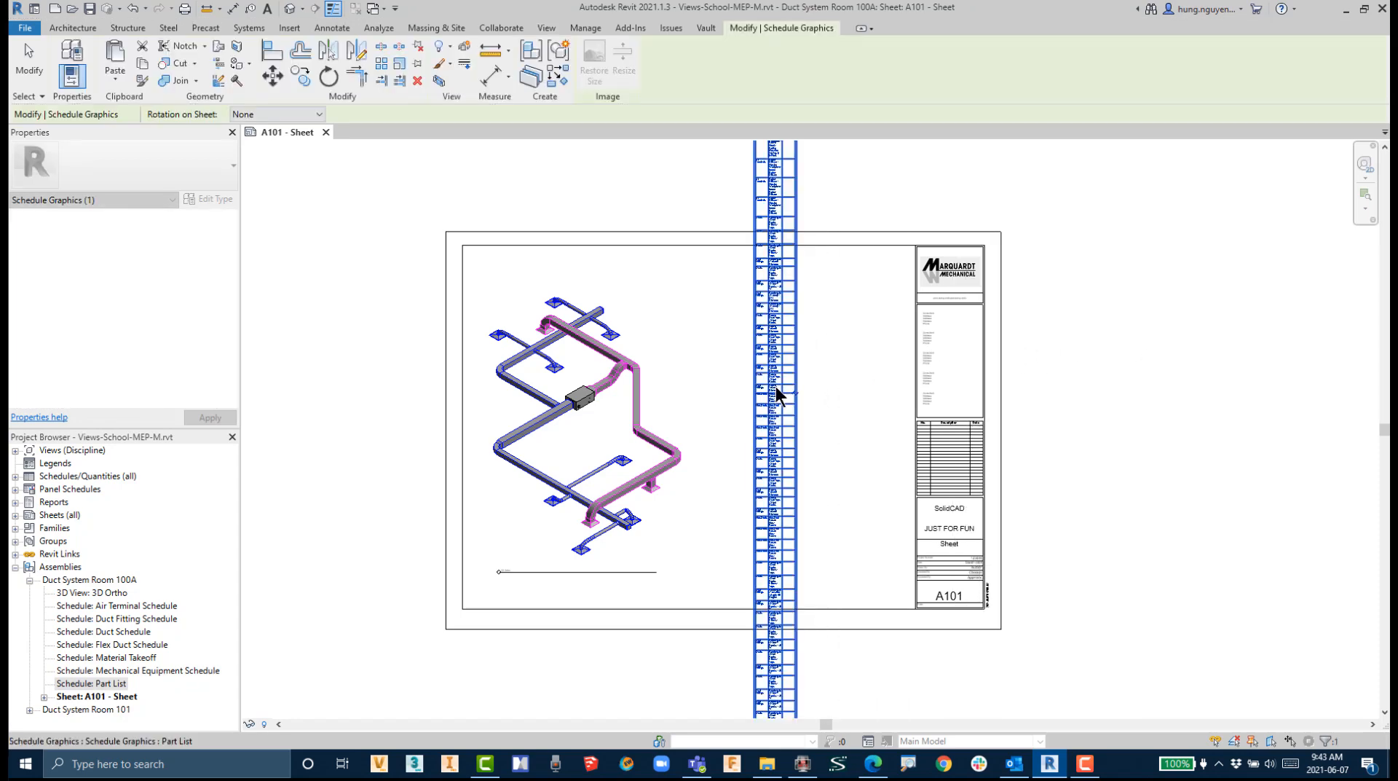
# Step: Widen the placed Part List's Family and Type column to fit its entries on one line, and slightly widen the Category column
pyautogui.moveTo(1069, 246); pyautogui.dragTo(1089, 562, button='middle')
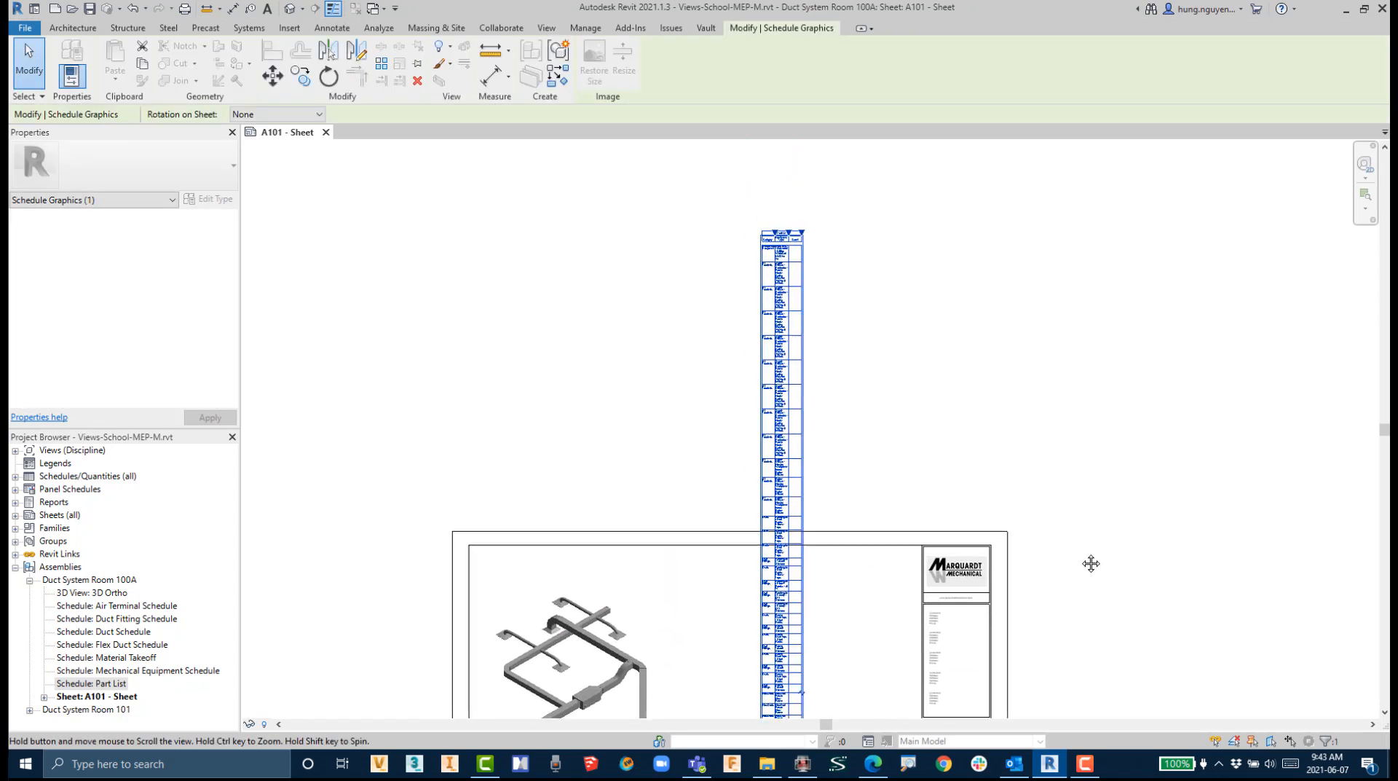
pyautogui.scroll(3, 777, 237)
pyautogui.scroll(2, 777, 236)
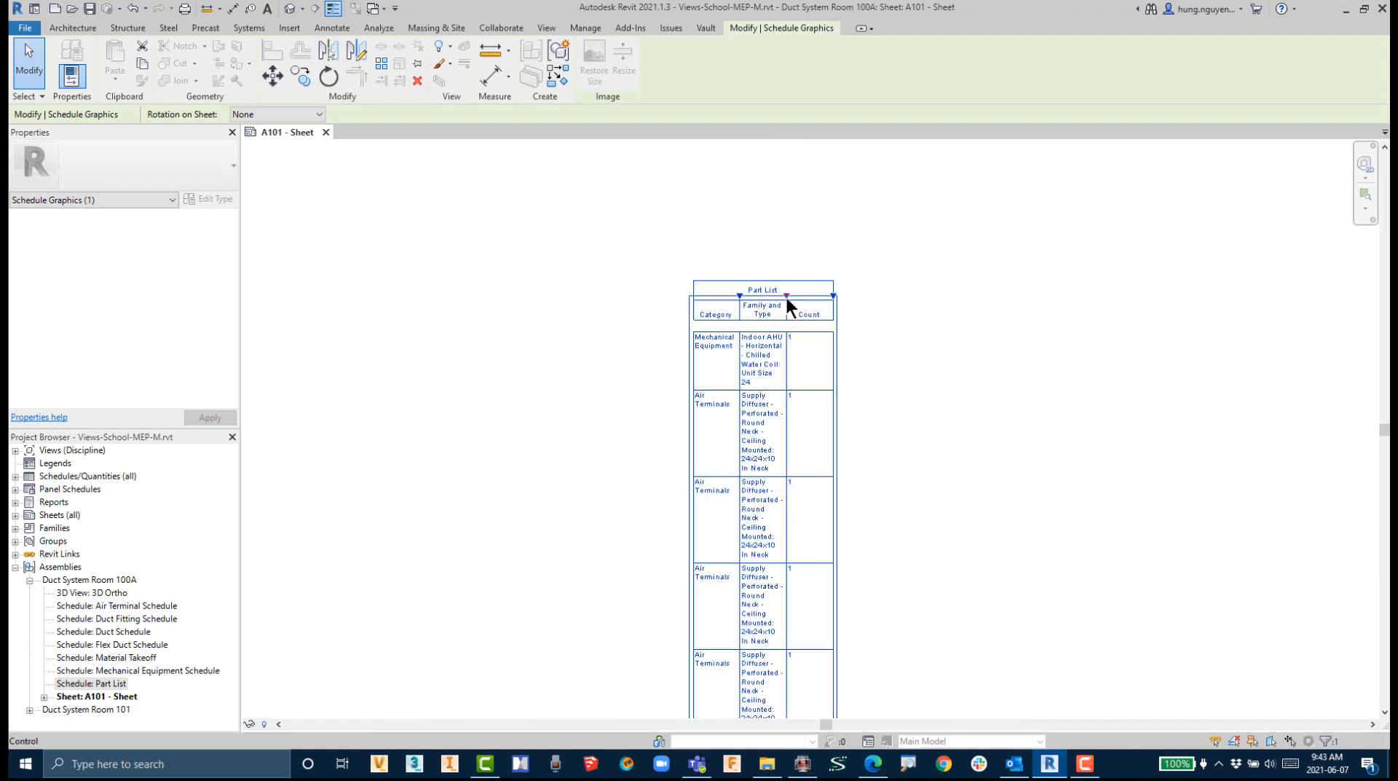
pyautogui.moveTo(786, 295); pyautogui.dragTo(1067, 303)
pyautogui.click(740, 283)
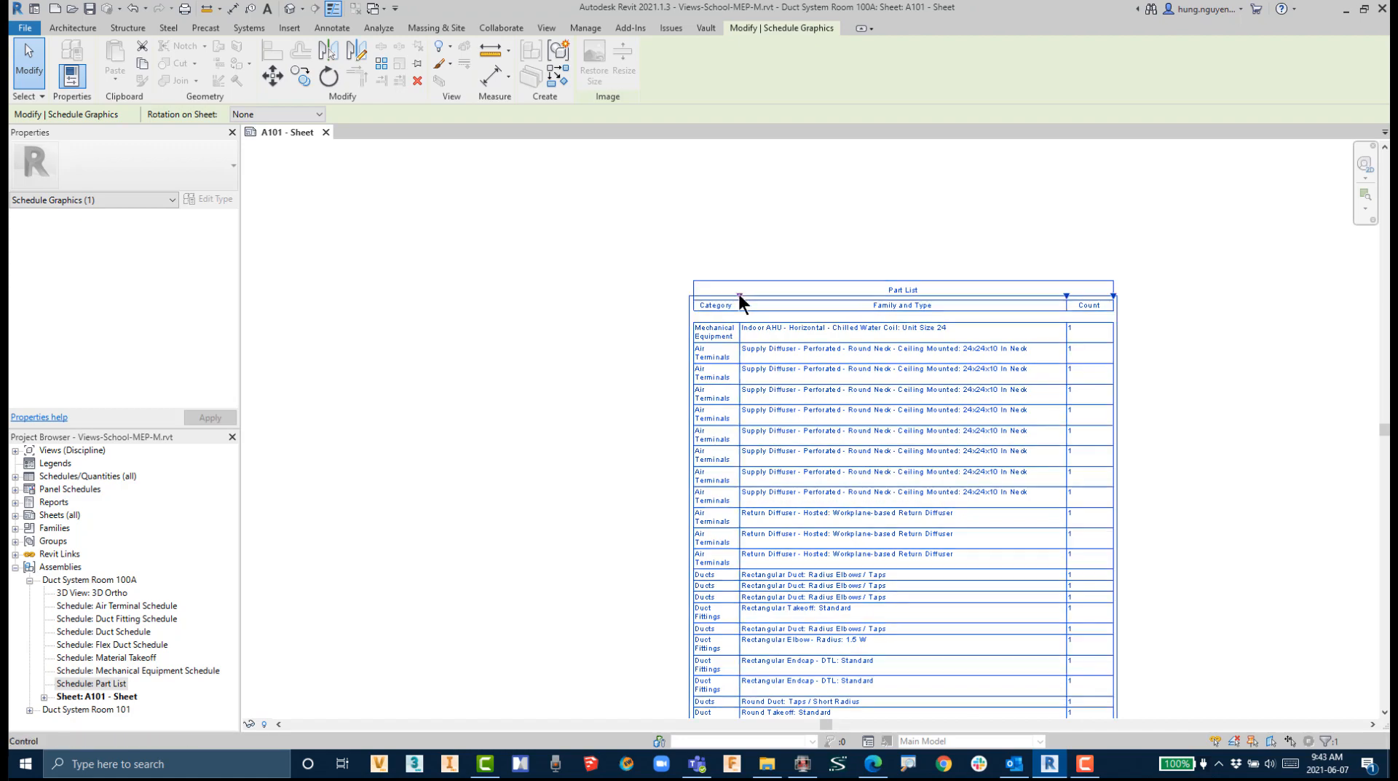
pyautogui.moveTo(740, 299); pyautogui.dragTo(771, 295)
pyautogui.click(771, 258)
# Step: Move the Part List schedule down inside the sheet border, between the duct system view and the title block
pyautogui.scroll(-6, 767, 240)
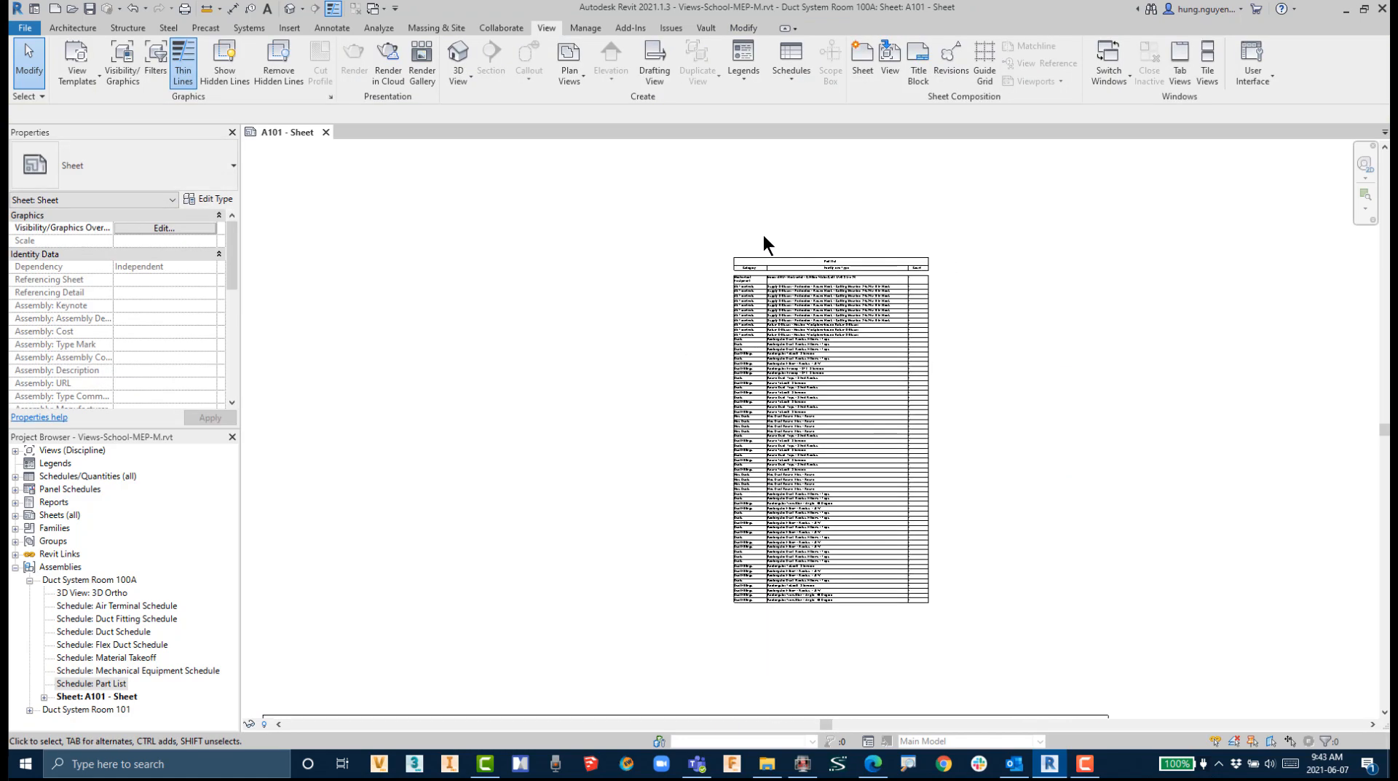
pyautogui.moveTo(775, 255); pyautogui.dragTo(756, 559)
pyautogui.moveTo(767, 535); pyautogui.dragTo(782, 536)
pyautogui.click(1040, 511)
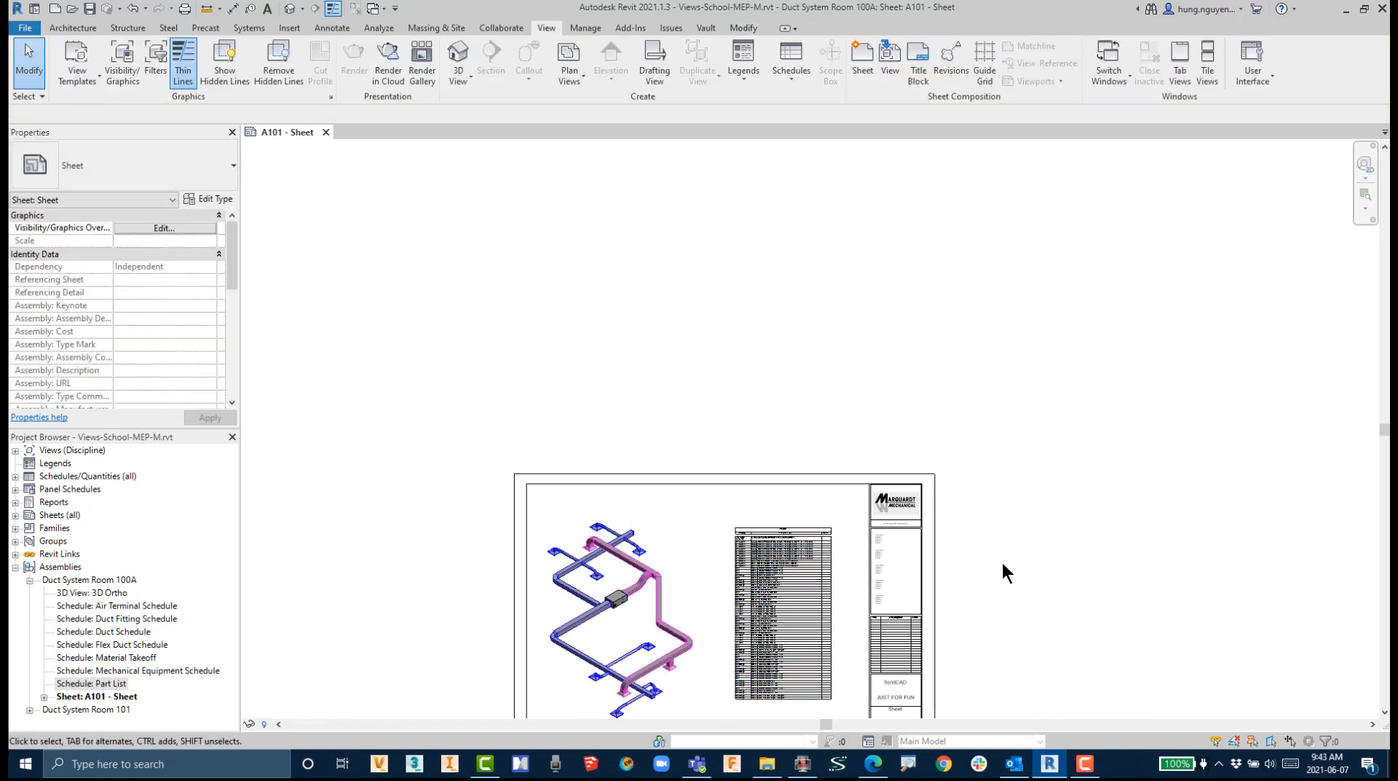
# Step: Widen the Part List's Category column on the sheet so that Mechanical Equipment fits on one line
pyautogui.scroll(4, 1002, 561)
pyautogui.moveTo(982, 506); pyautogui.dragTo(1265, 265, button='middle')
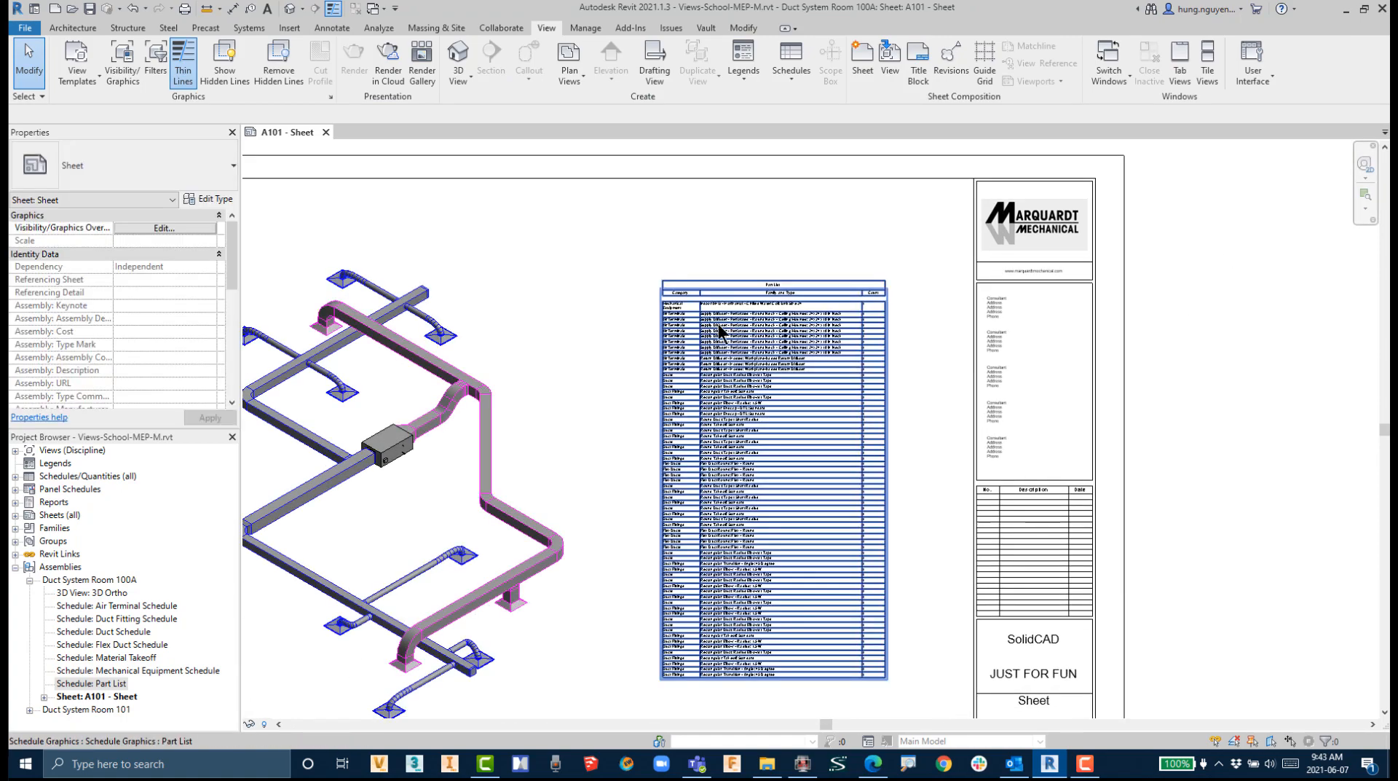
pyautogui.scroll(5, 713, 291)
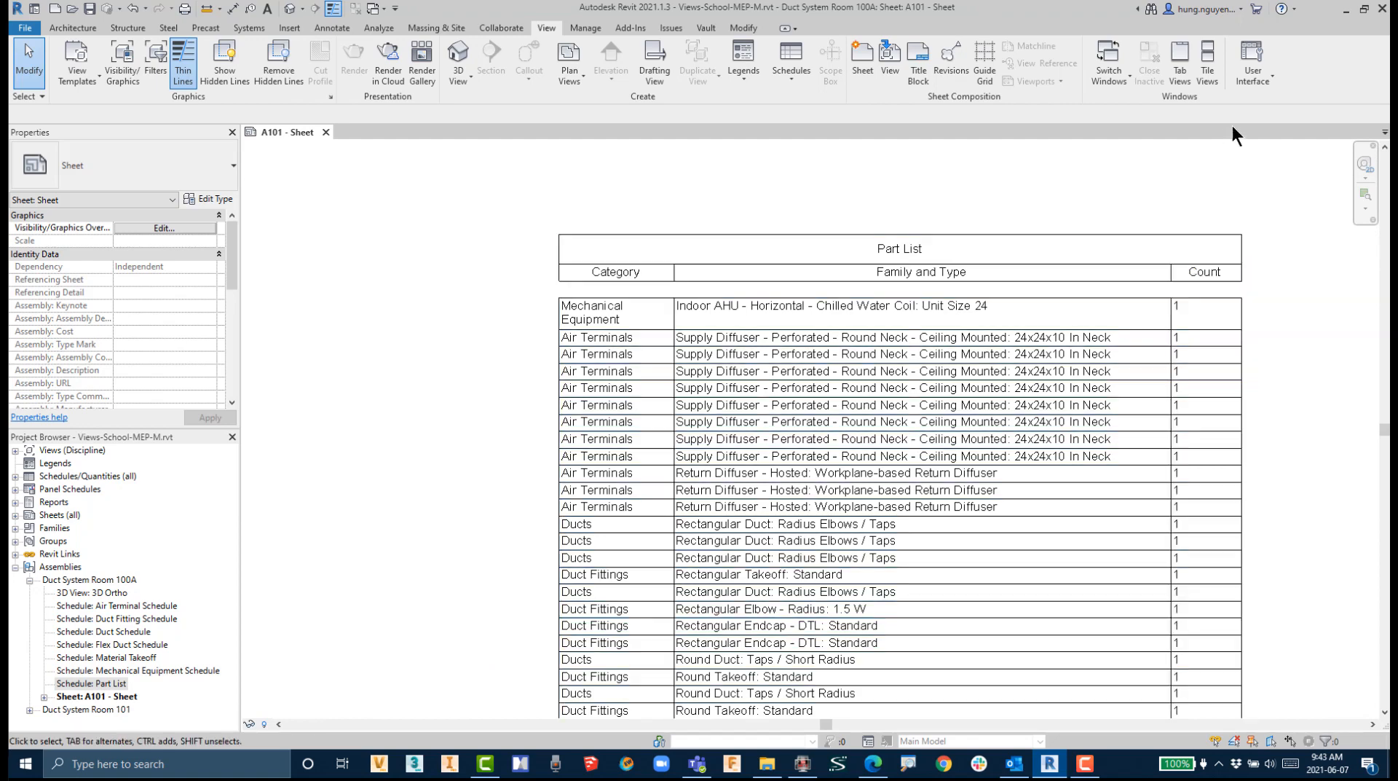
pyautogui.click(774, 271)
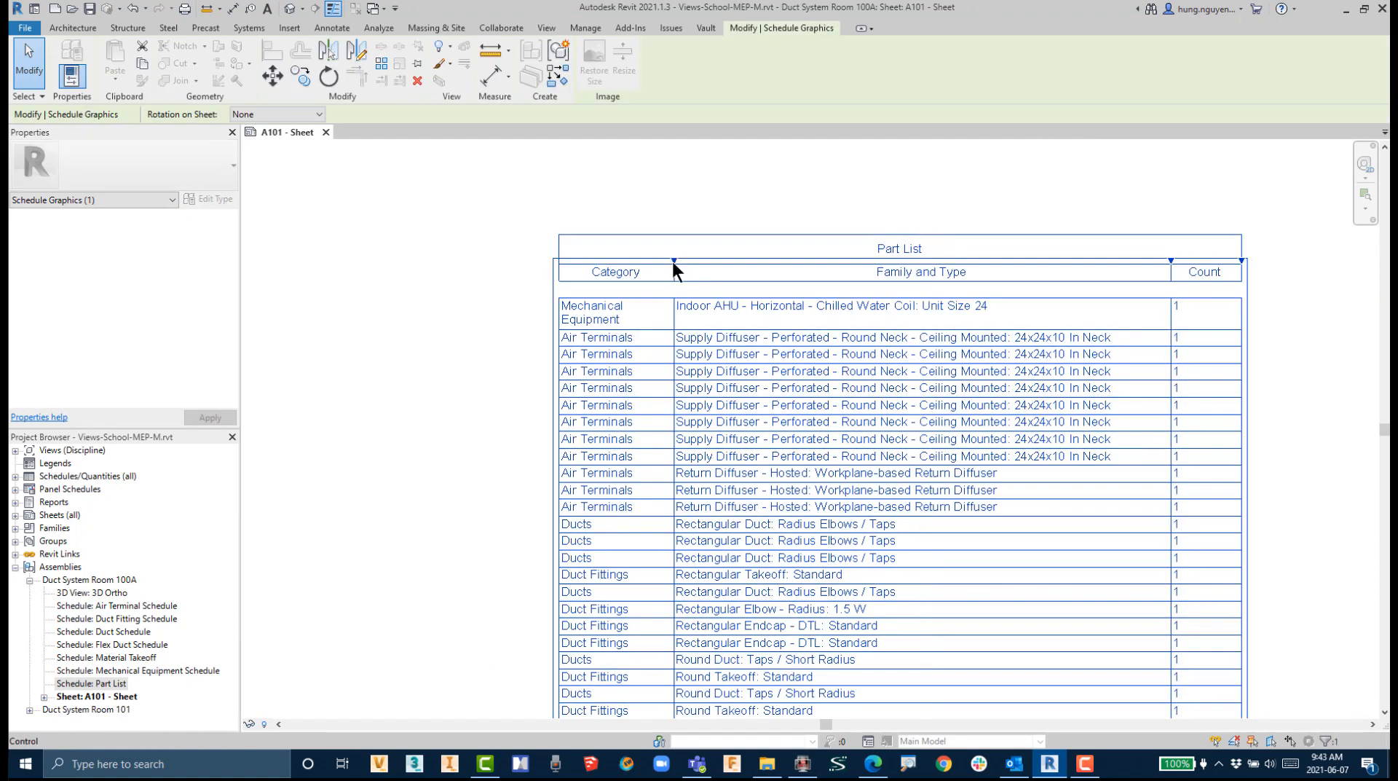
pyautogui.moveTo(673, 260); pyautogui.dragTo(708, 261)
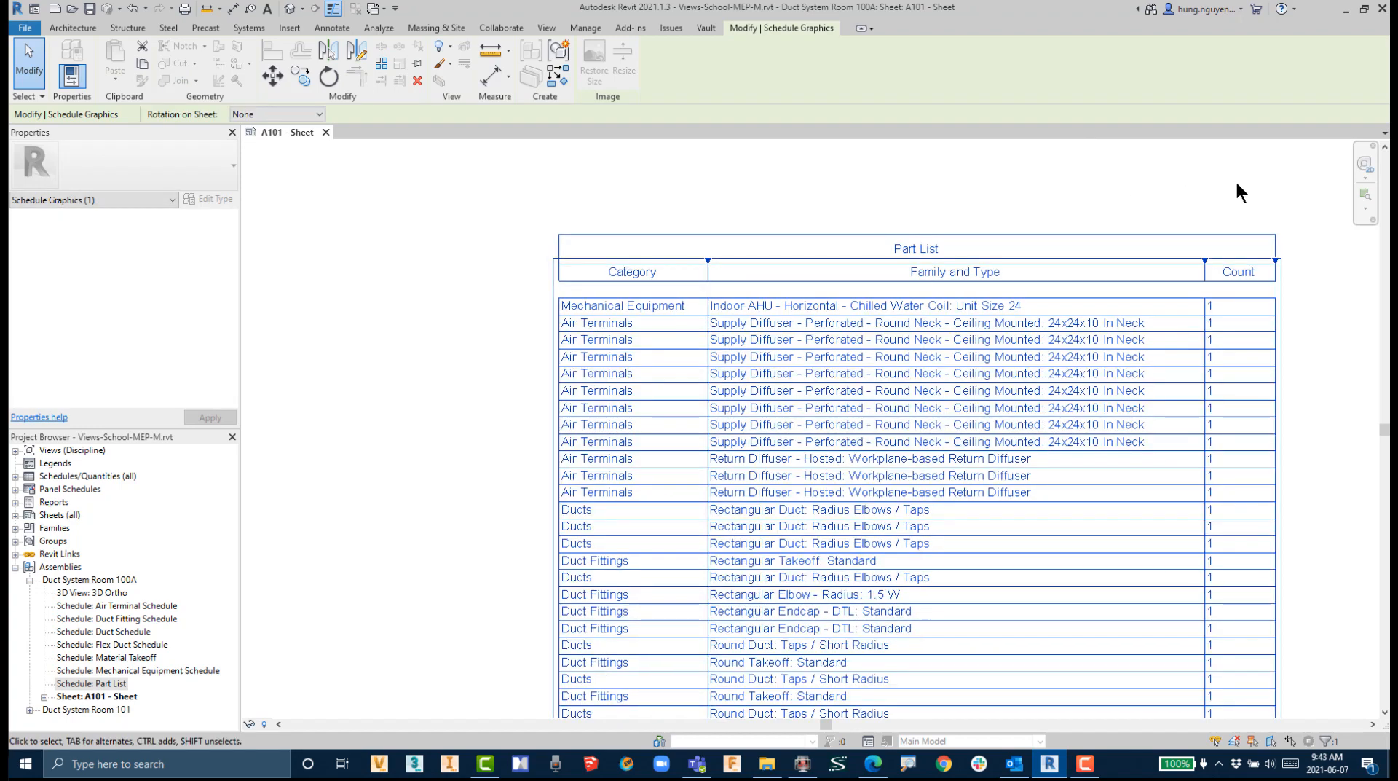
pyautogui.click(1219, 182)
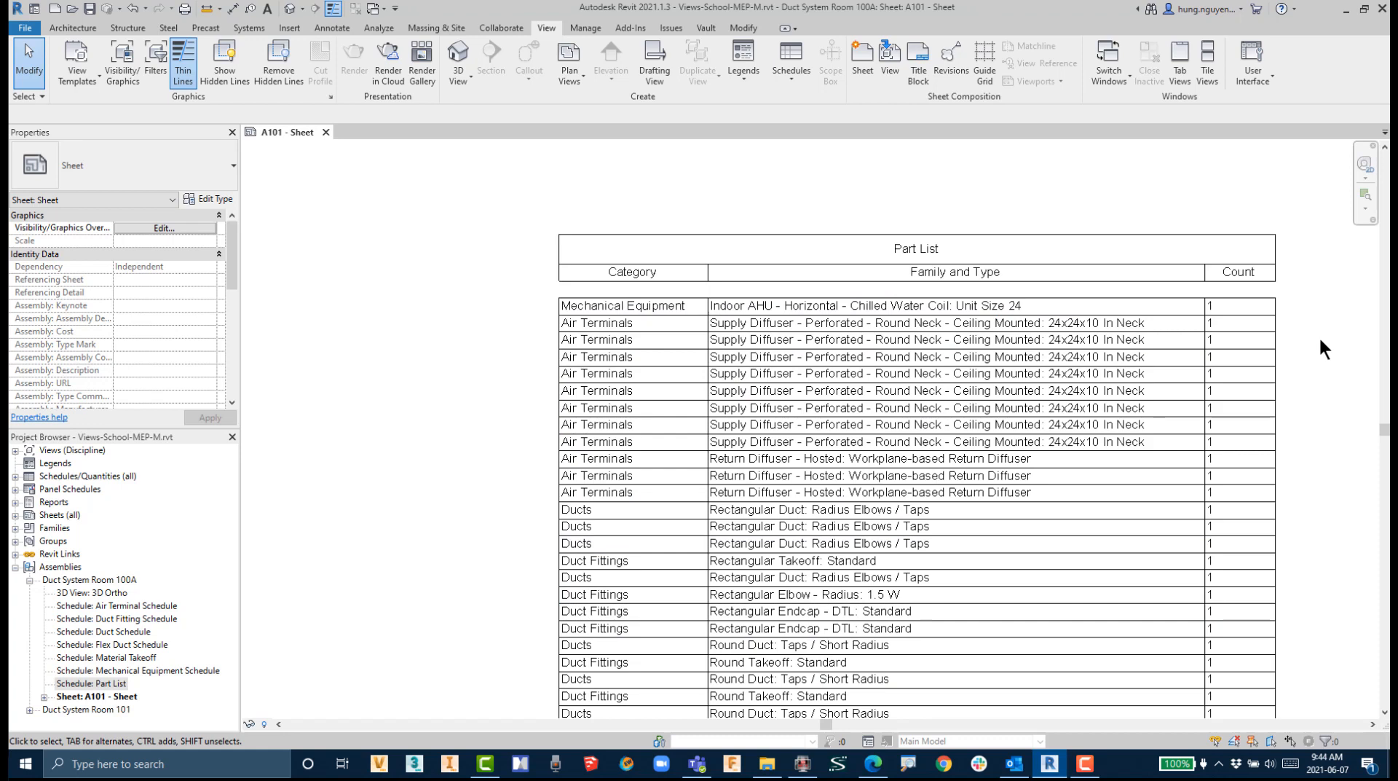
# Step: Open the Part List schedule from the sheet and examine its available fields without changing them
pyautogui.doubleClick(914, 246)
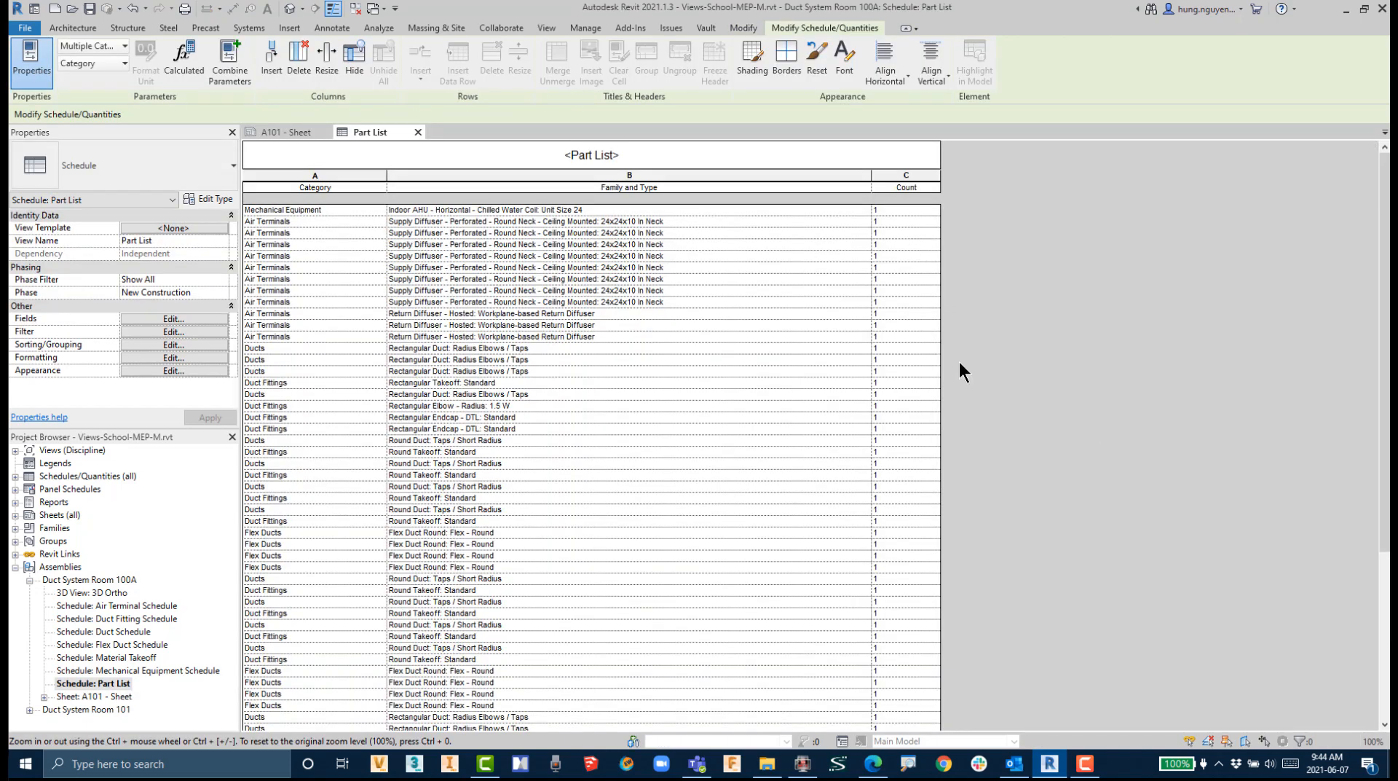
pyautogui.click(172, 318)
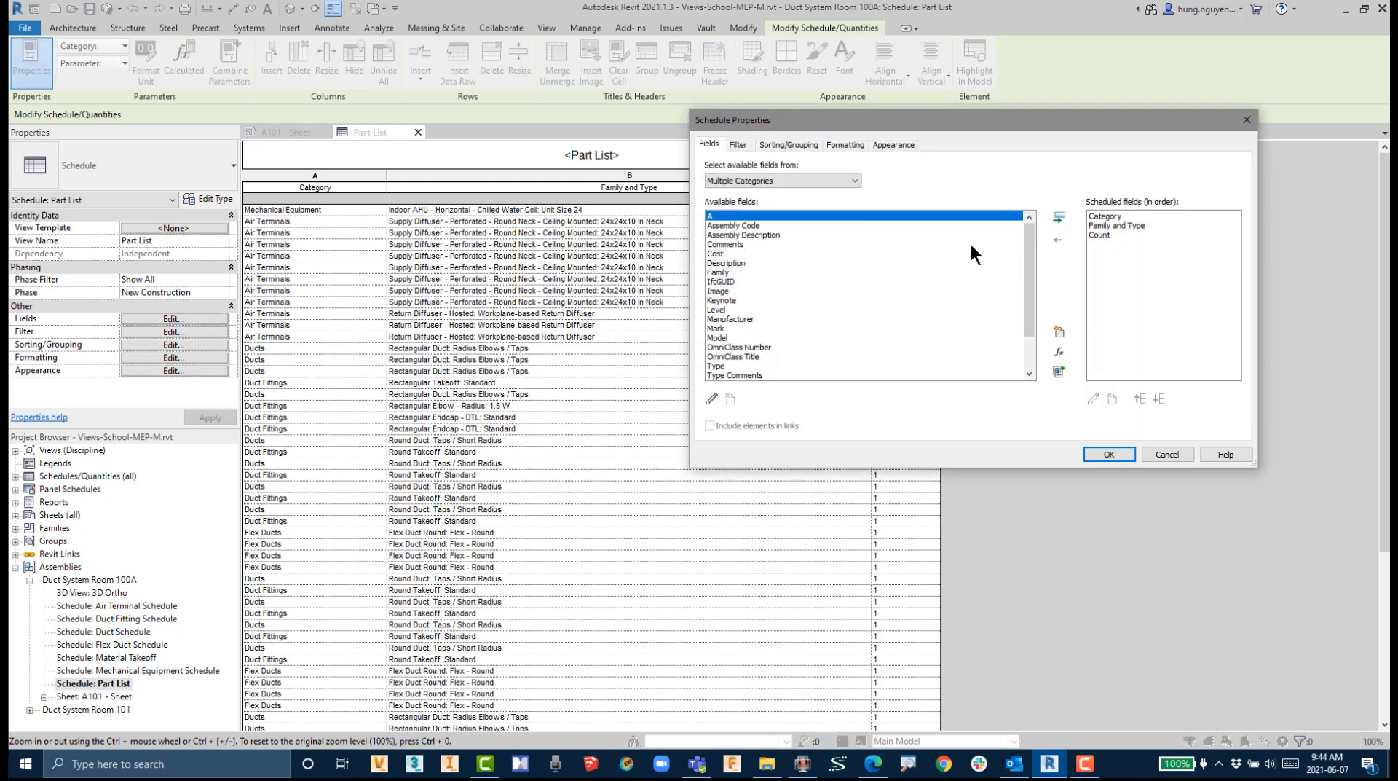
pyautogui.scroll(-3, 960, 262)
pyautogui.scroll(2, 950, 292)
pyautogui.scroll(-3, 737, 301)
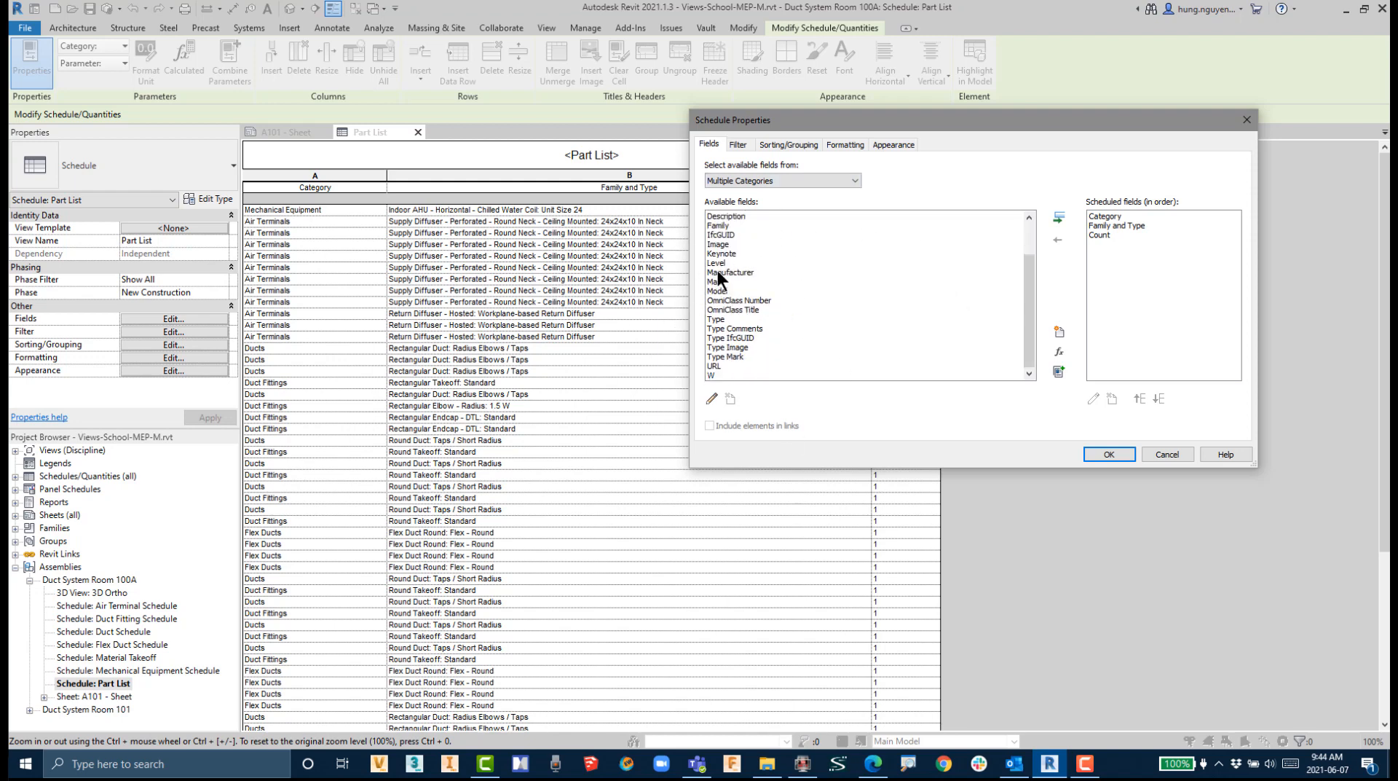
pyautogui.click(1168, 453)
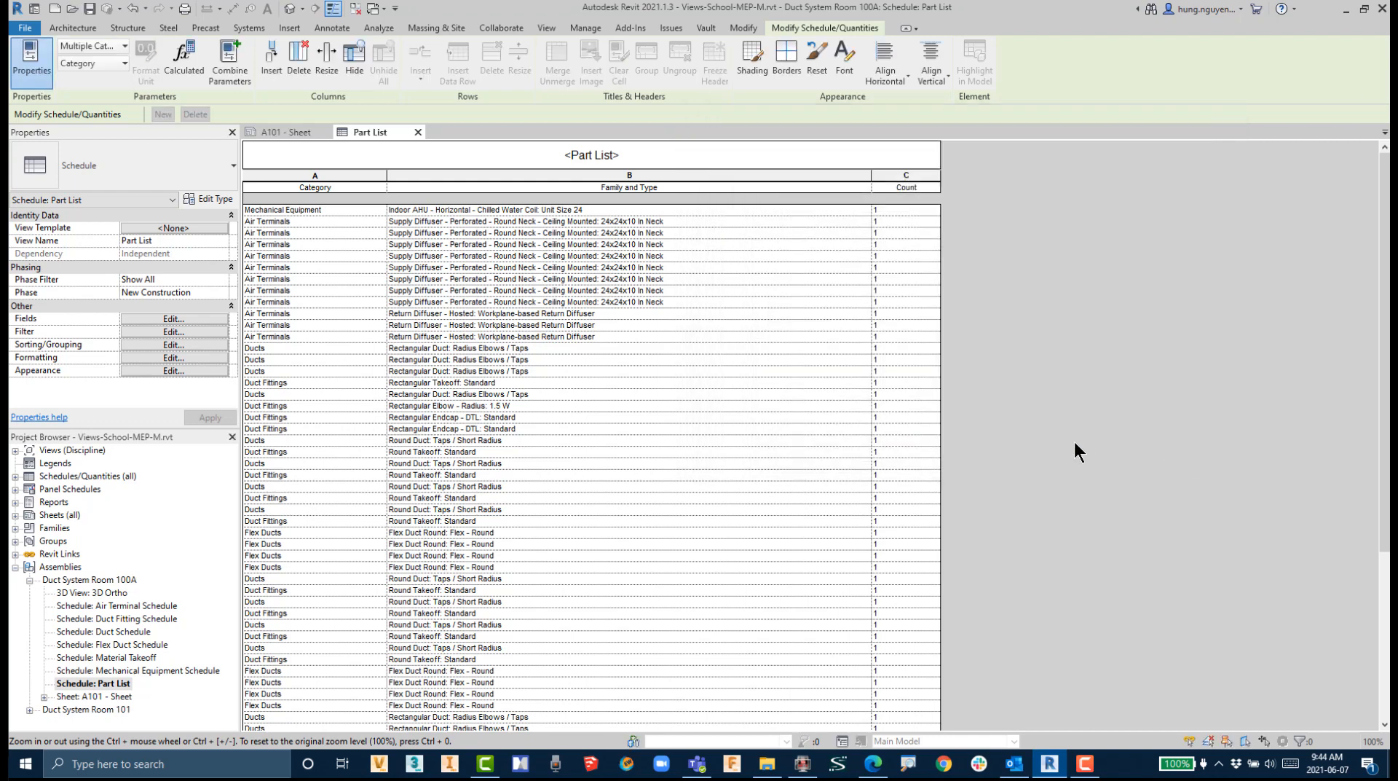
# Step: Sort the Part List schedule by Category and then by Family and Type, both ascending
pyautogui.click(173, 347)
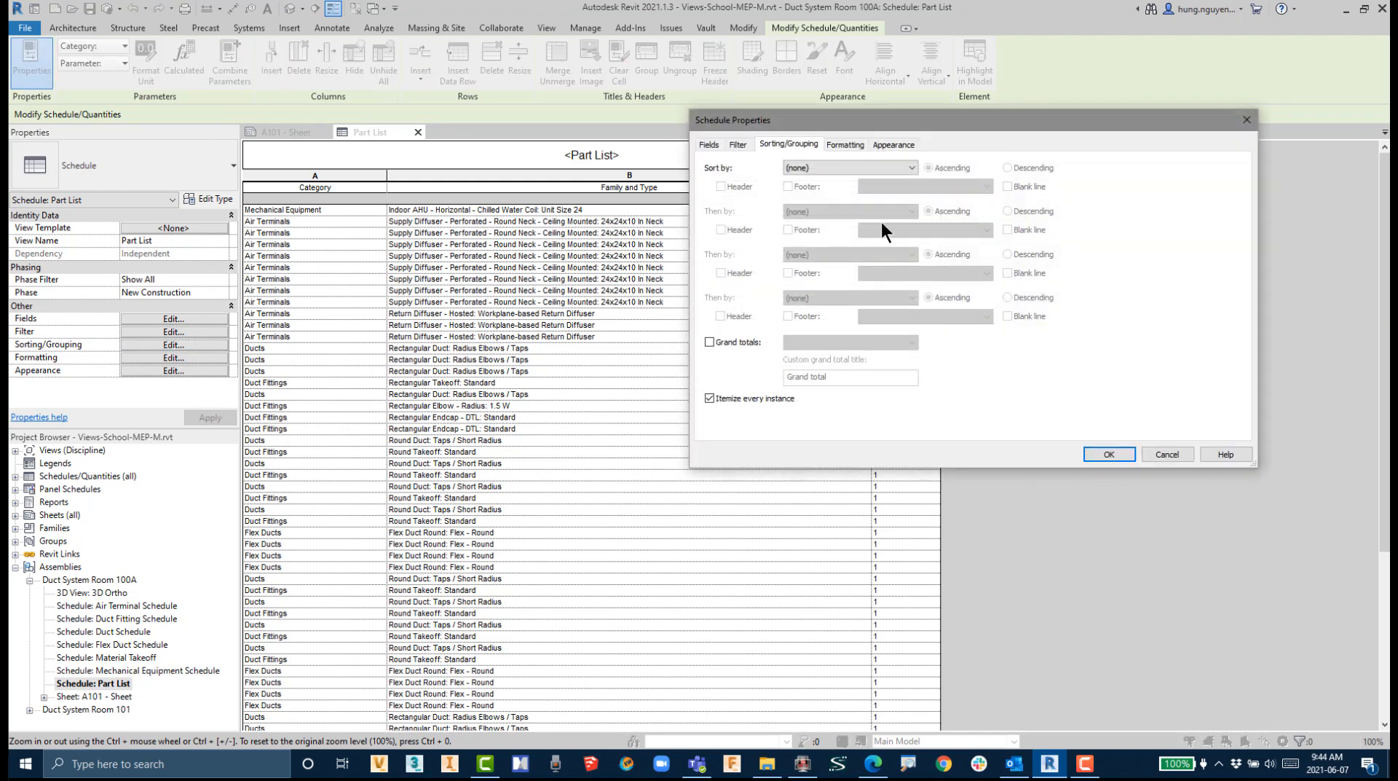
pyautogui.click(838, 168)
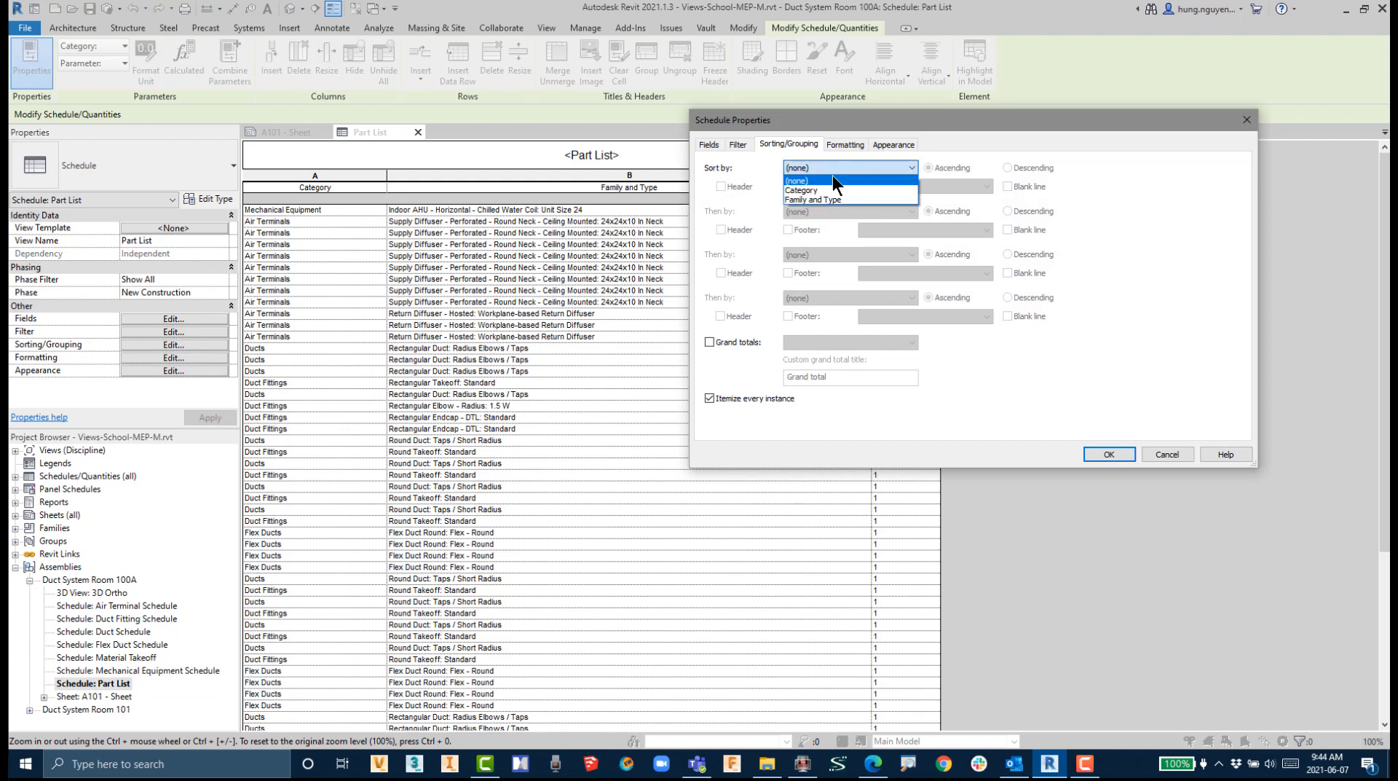
pyautogui.click(815, 190)
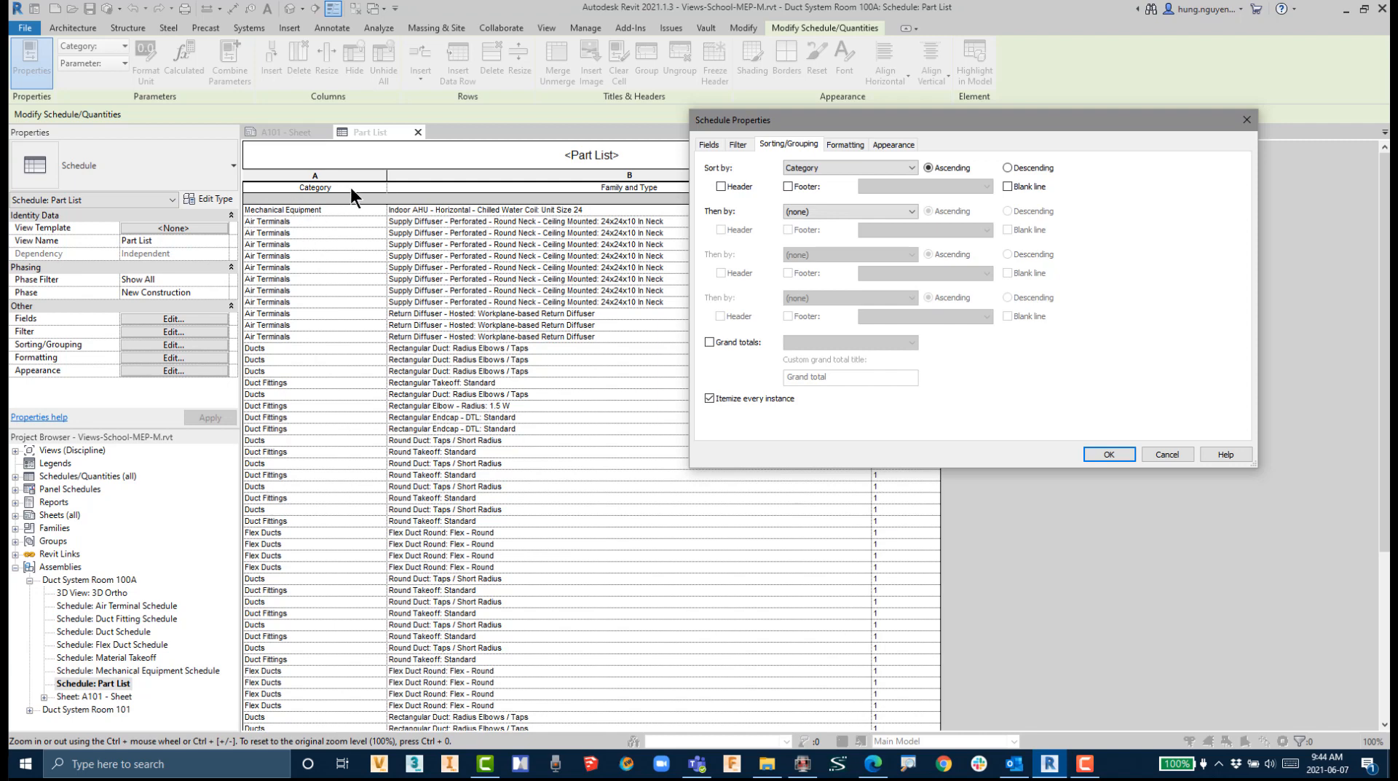
pyautogui.click(815, 211)
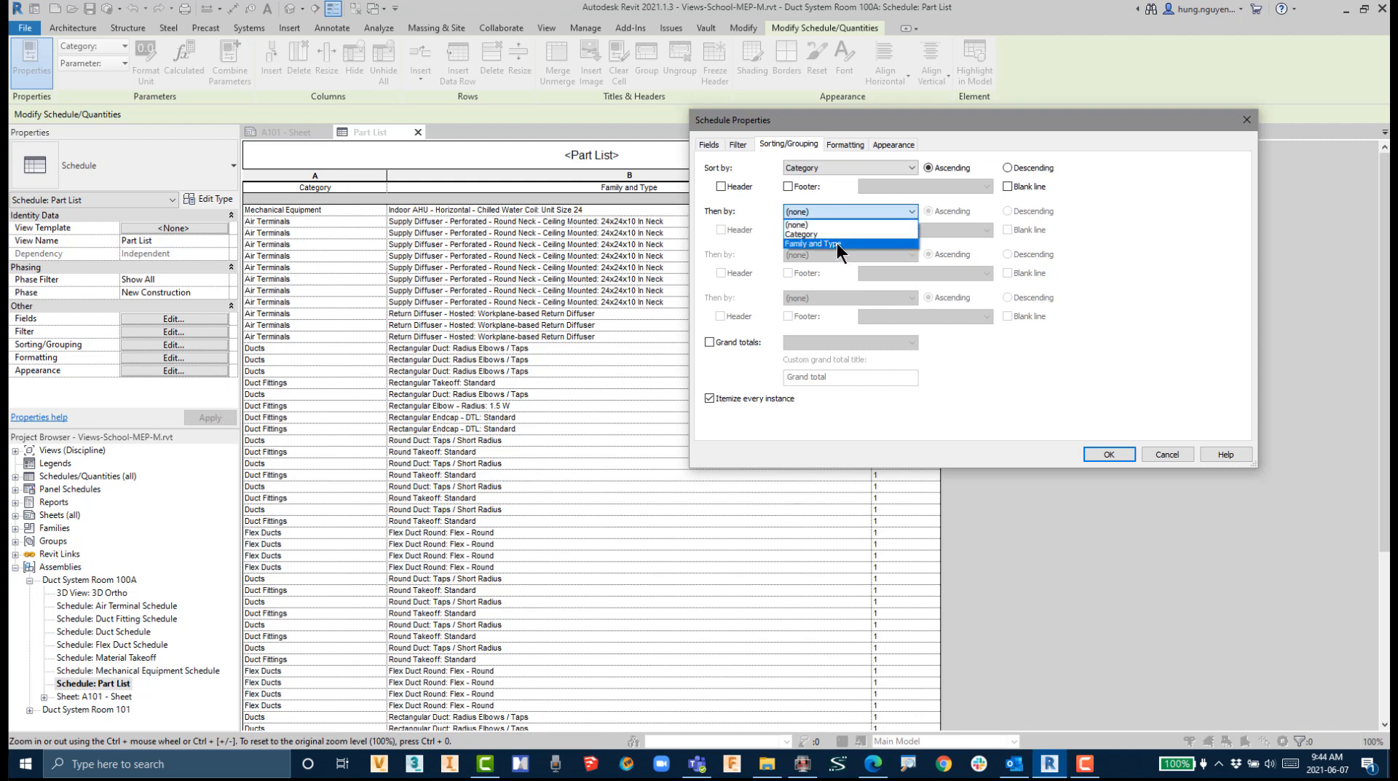
pyautogui.click(837, 242)
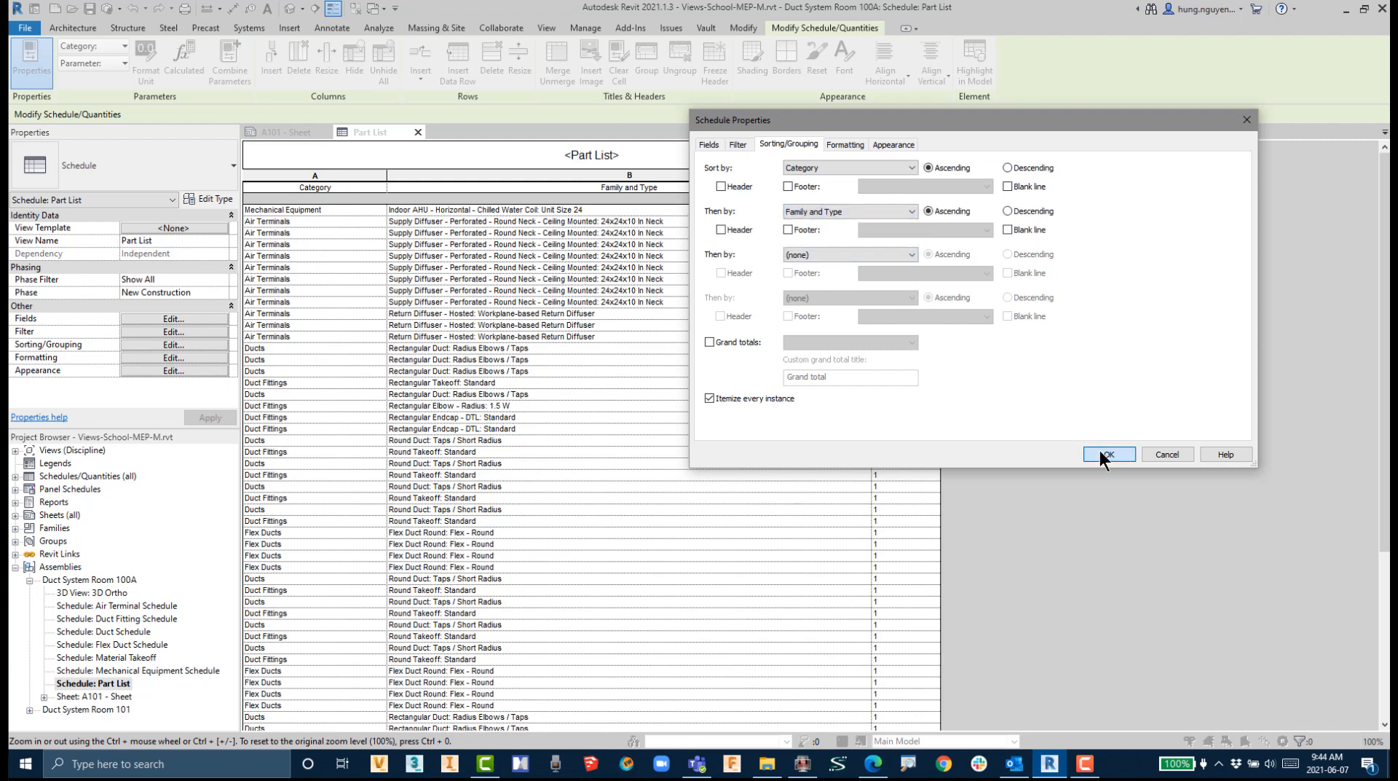
pyautogui.click(1100, 452)
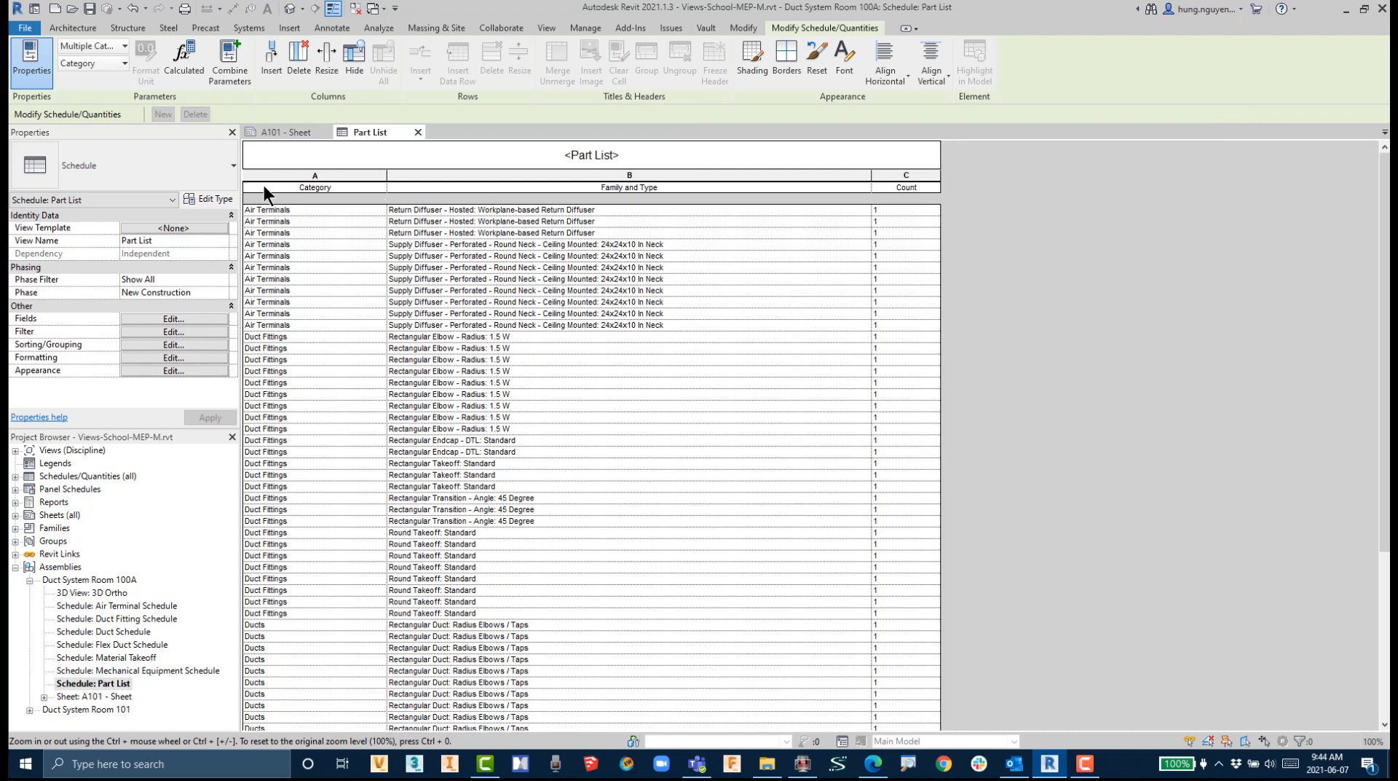
# Step: Stop itemizing every instance in the Part List and add grand totals with title, count, and totals
pyautogui.click(181, 343)
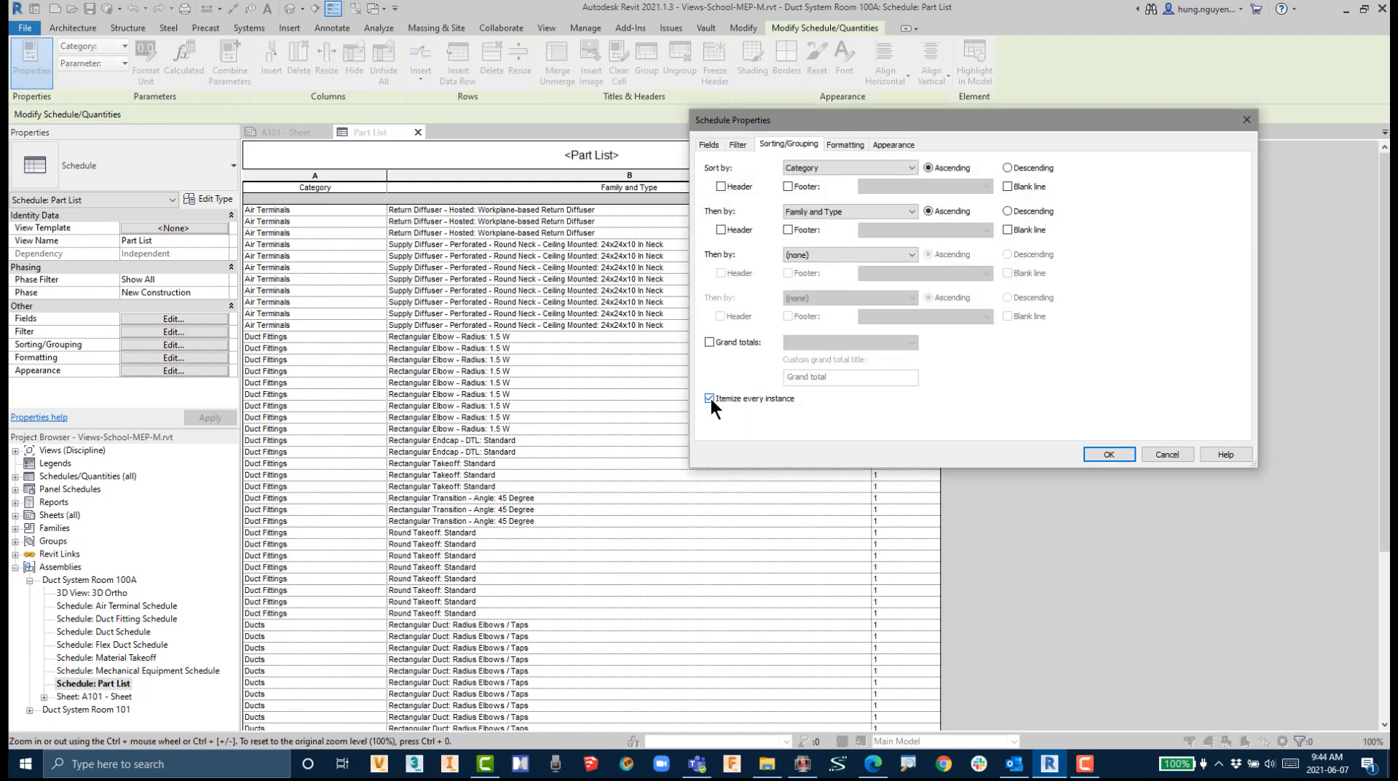
pyautogui.click(709, 341)
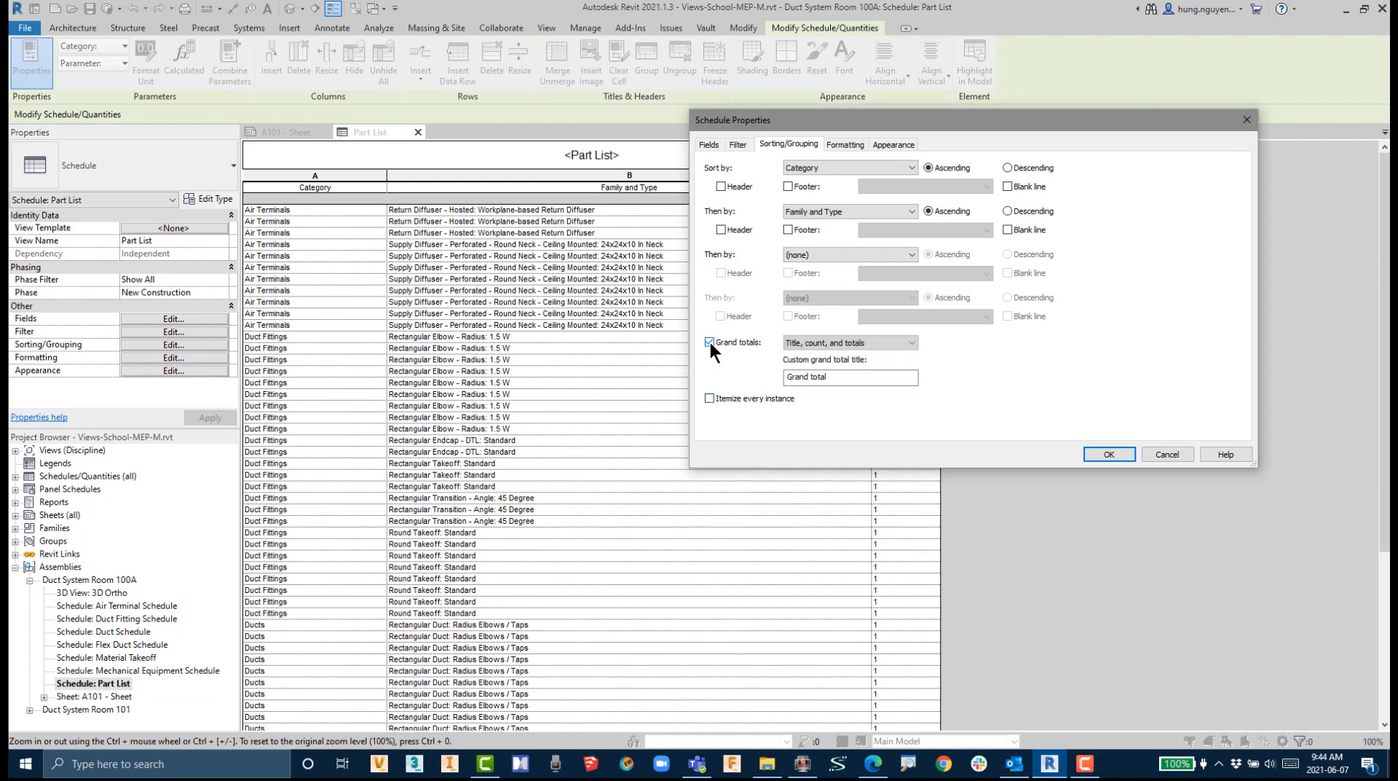
pyautogui.click(1109, 454)
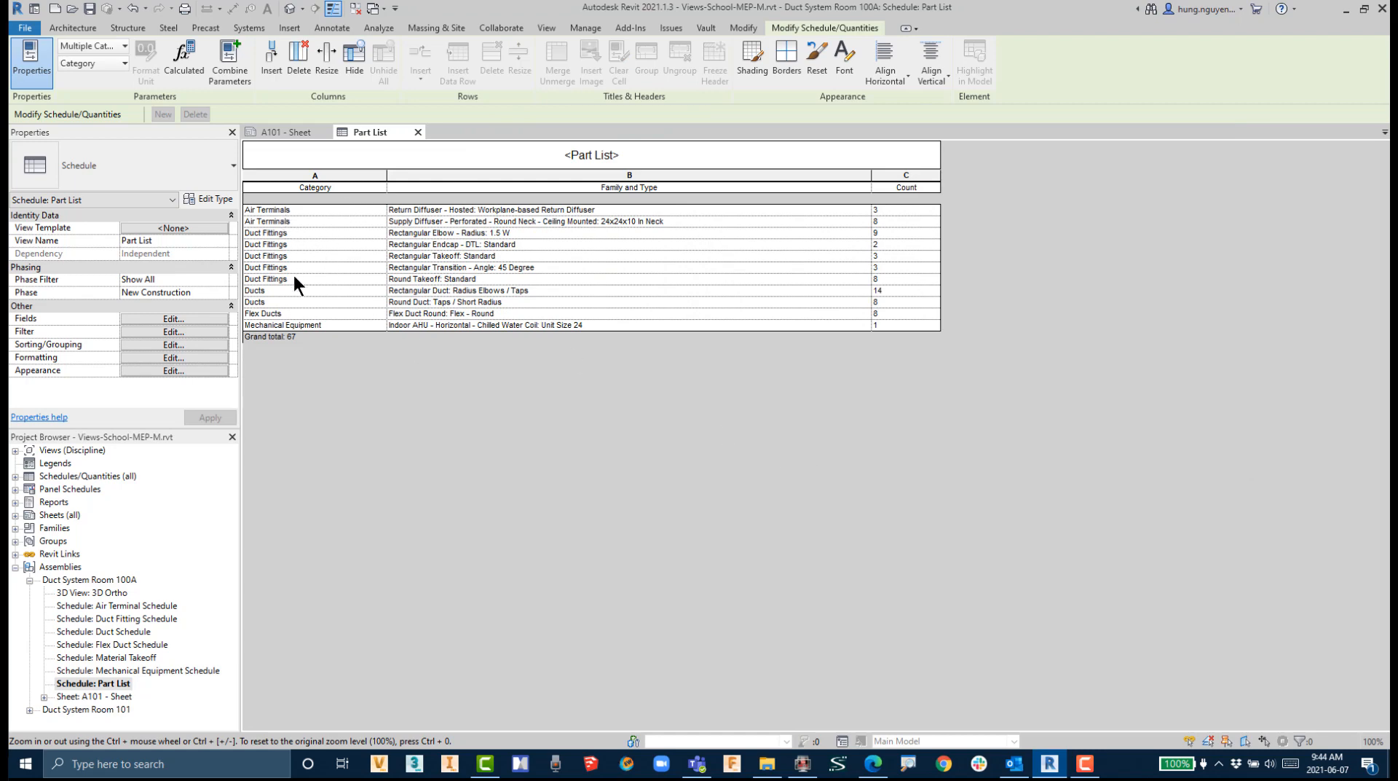
# Step: Return to sheet A101 and shift the condensed Part List schedule slightly down and toward the duct system view
pyautogui.click(278, 130)
pyautogui.scroll(-3, 663, 277)
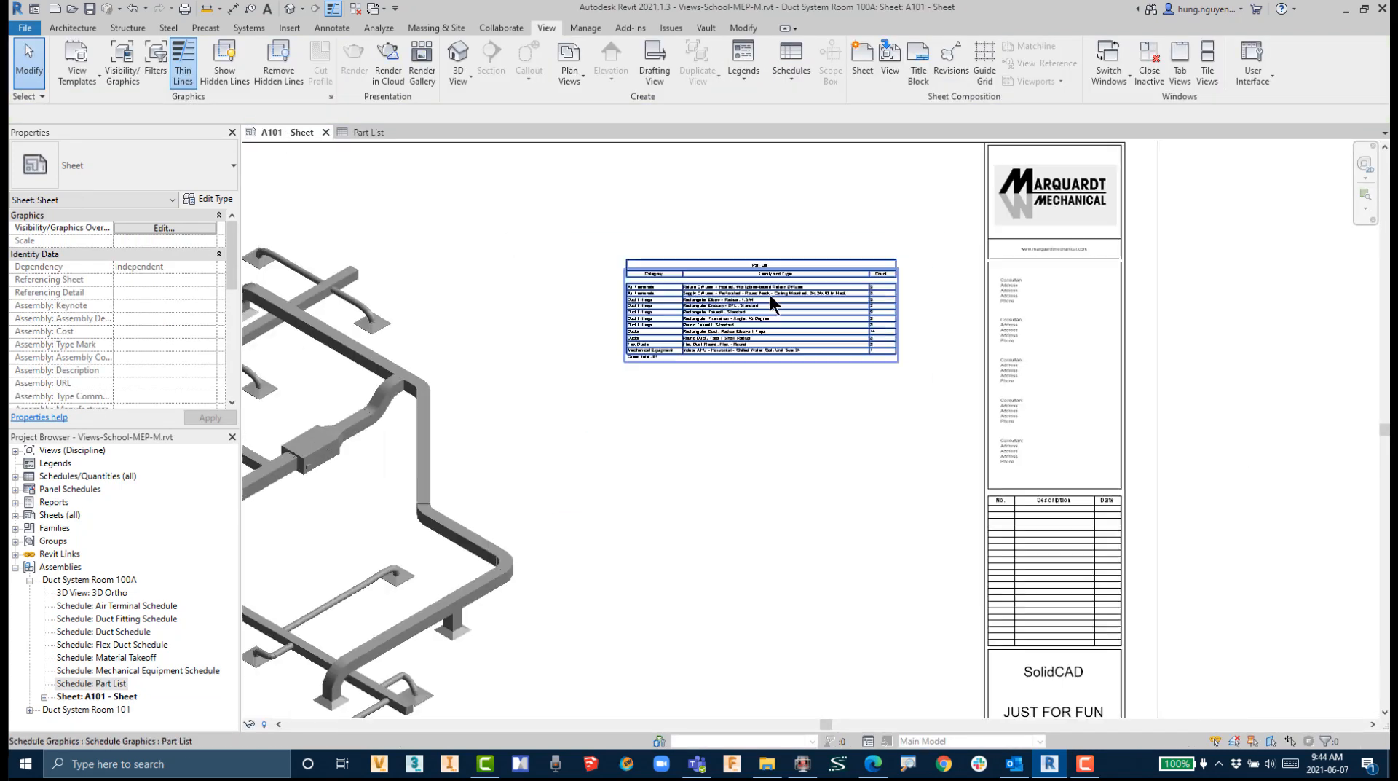
pyautogui.scroll(-4, 816, 327)
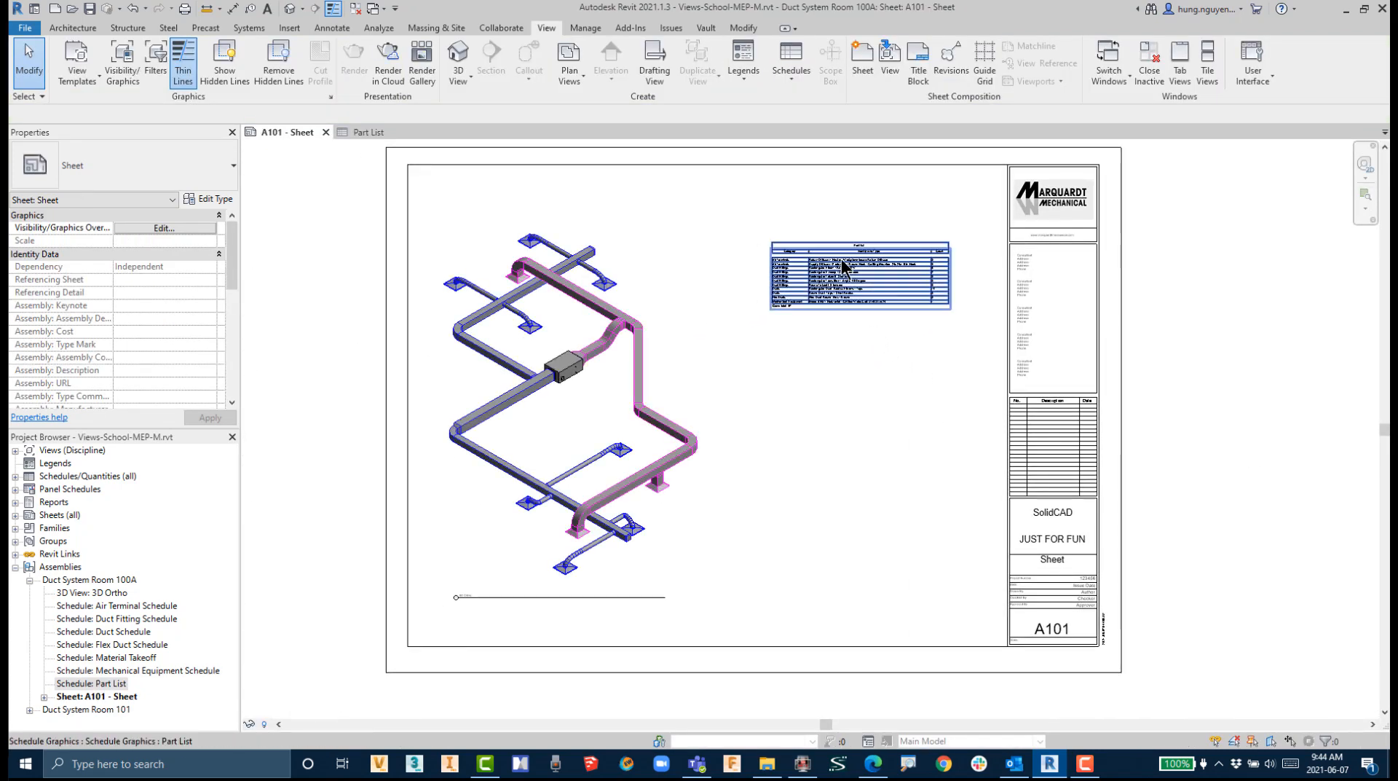
pyautogui.click(845, 267)
pyautogui.moveTo(848, 262); pyautogui.dragTo(838, 318)
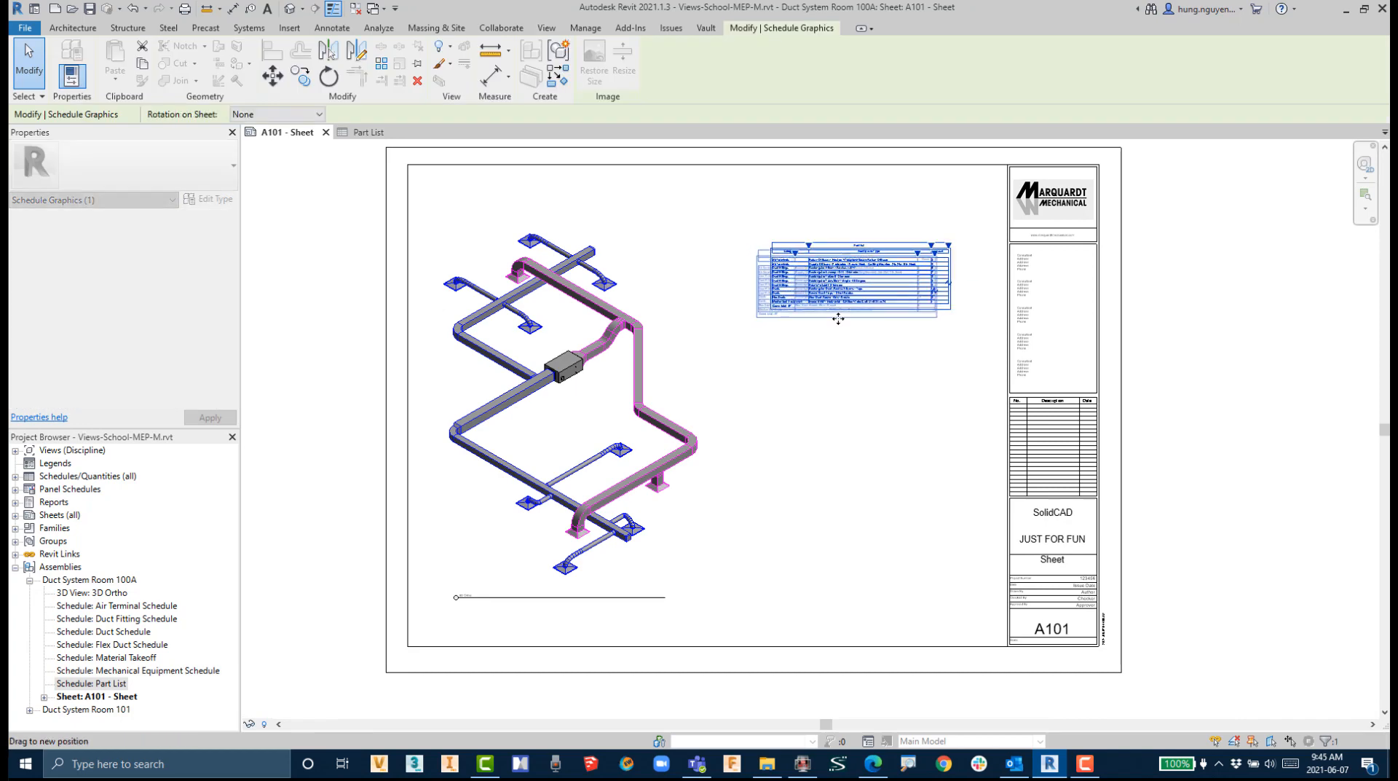
pyautogui.click(824, 396)
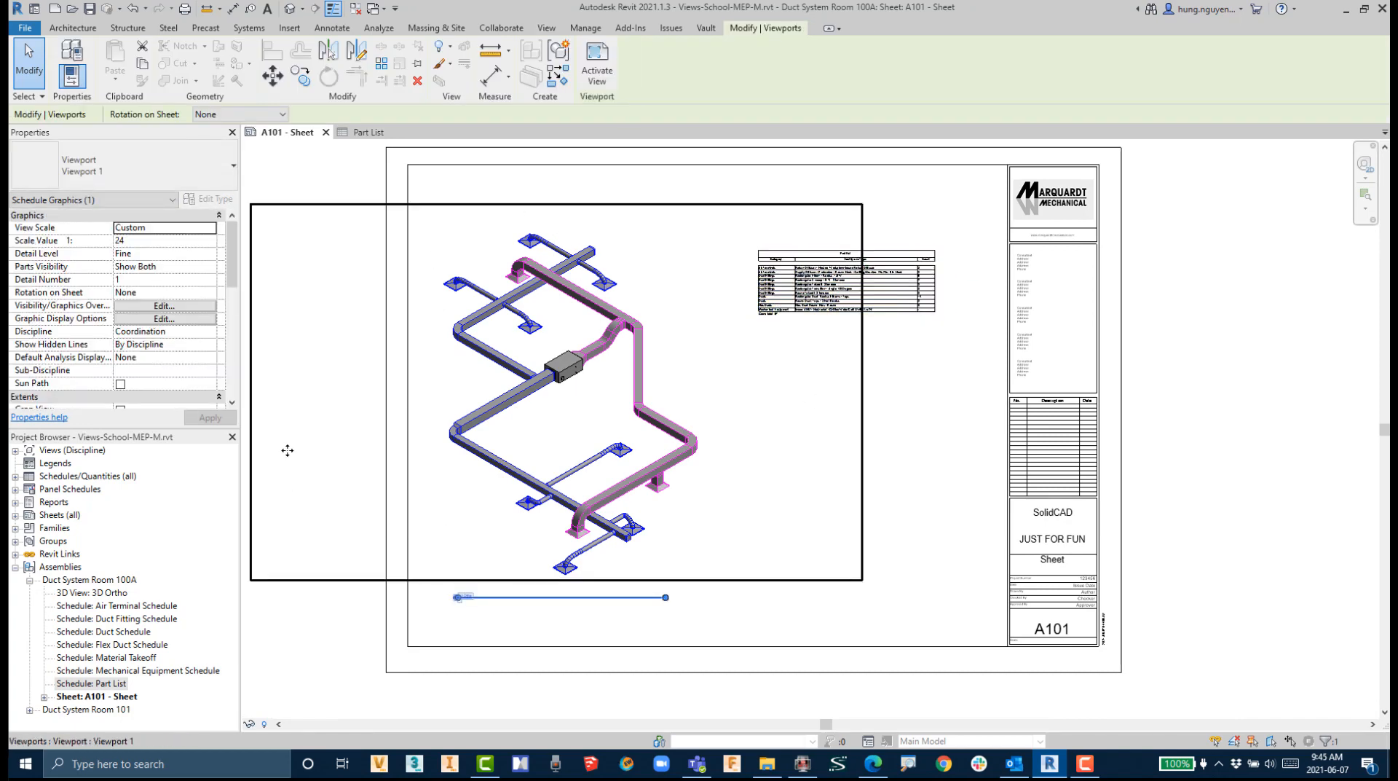
pyautogui.click(312, 189)
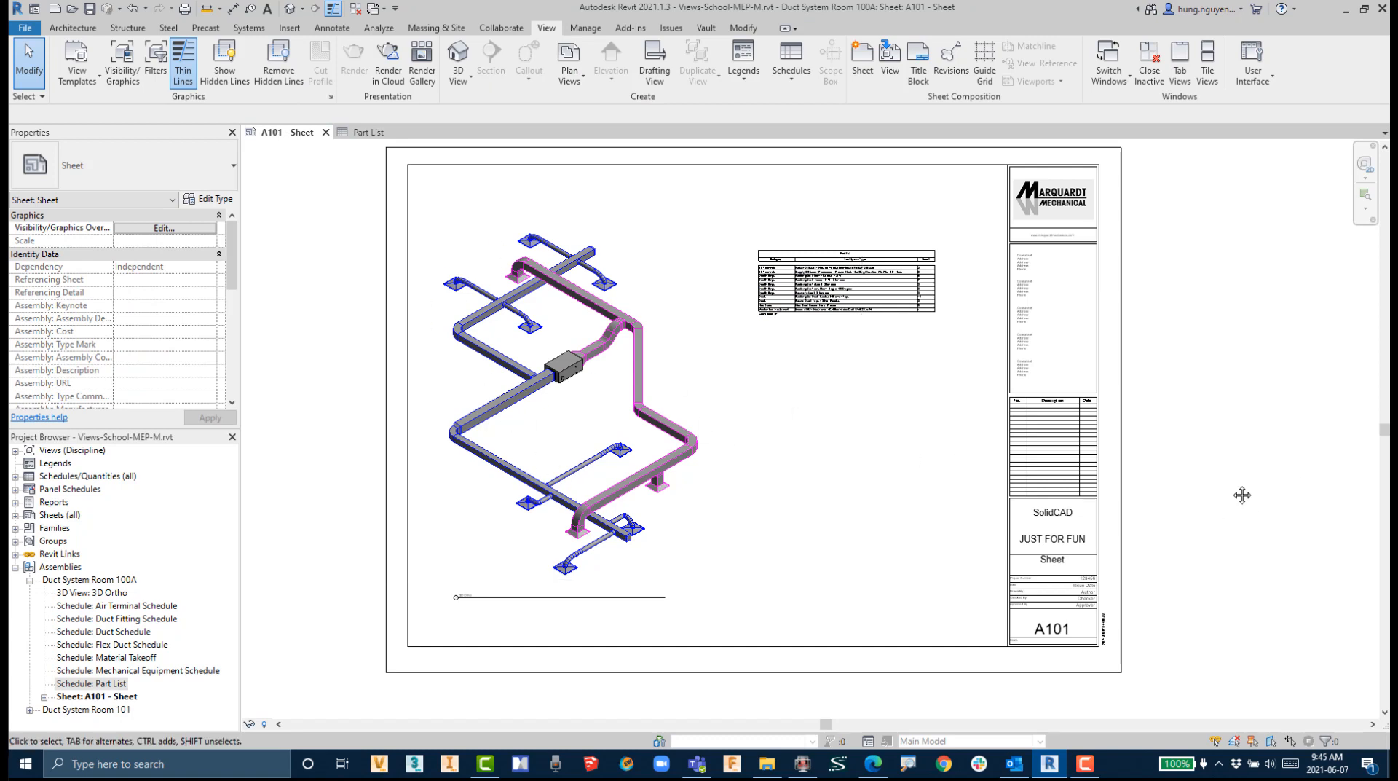
# Step: Activate the duct system's 3D viewport on the sheet, then save its orientation and lock the view
pyautogui.moveTo(1242, 494); pyautogui.dragTo(1286, 493, button='middle')
pyautogui.doubleClick(604, 400)
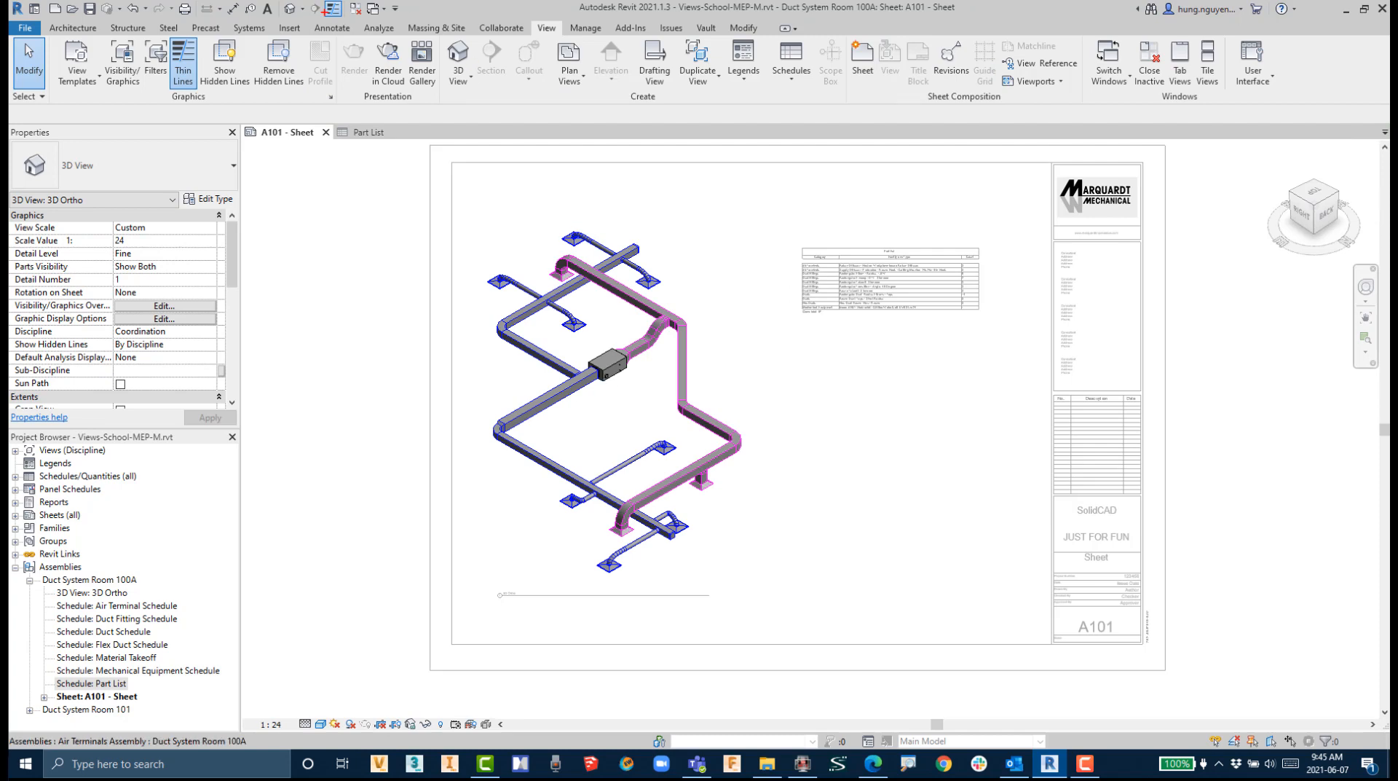
pyautogui.click(598, 366)
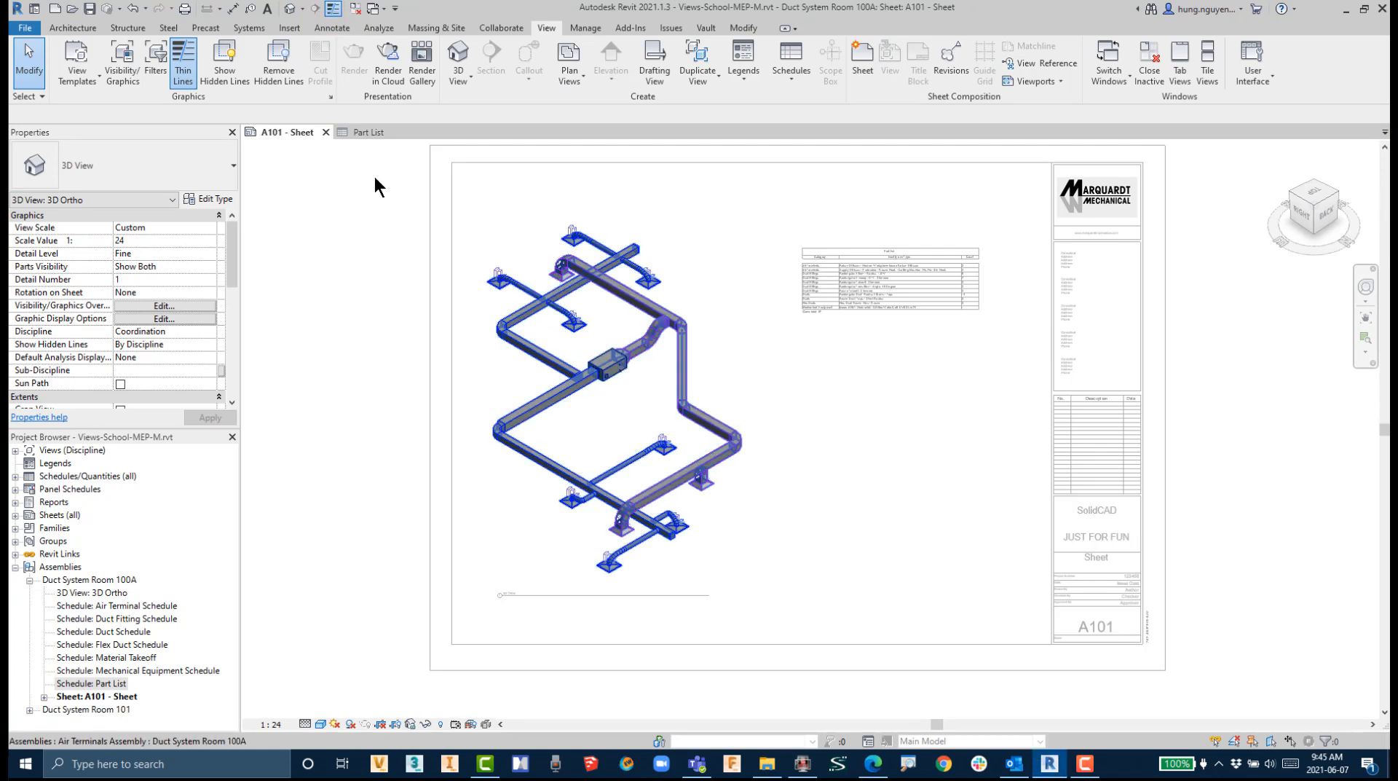
pyautogui.click(338, 28)
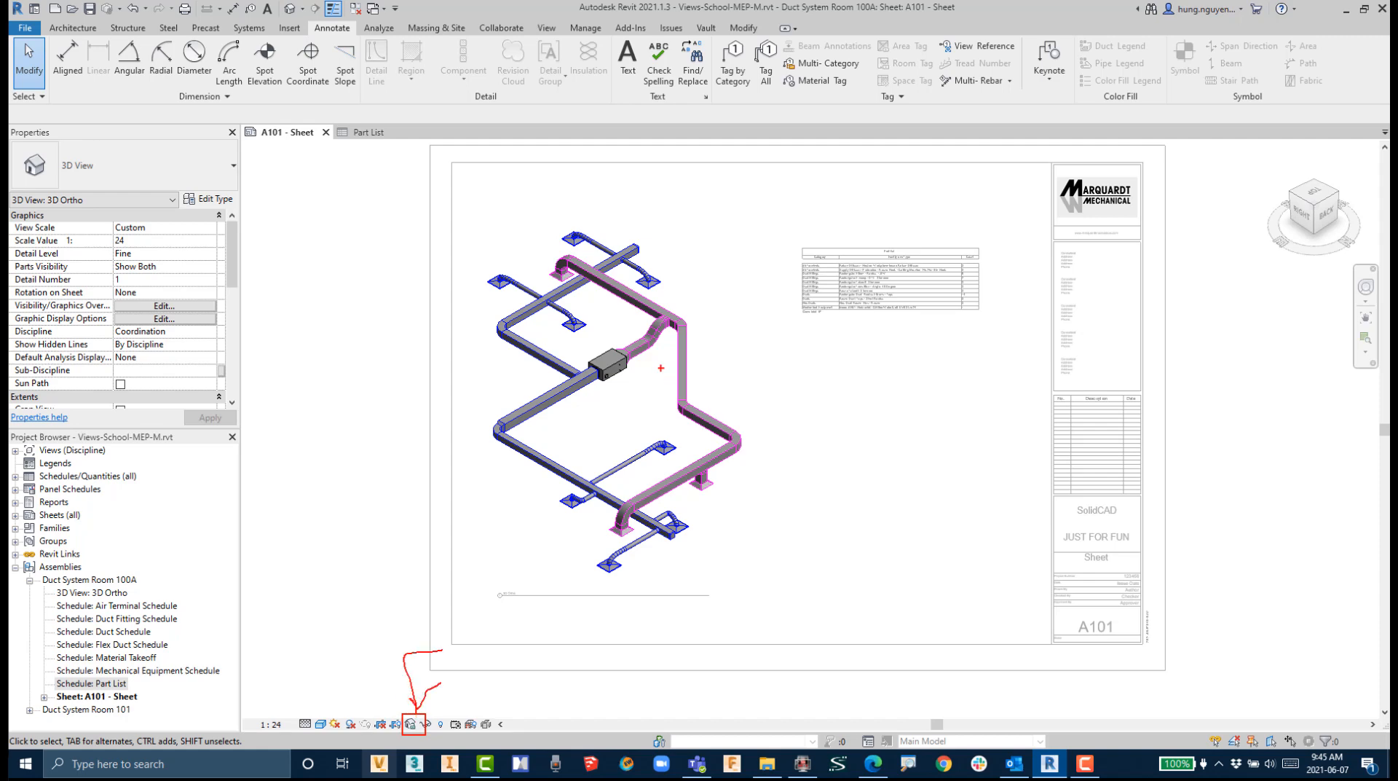
pyautogui.click(410, 723)
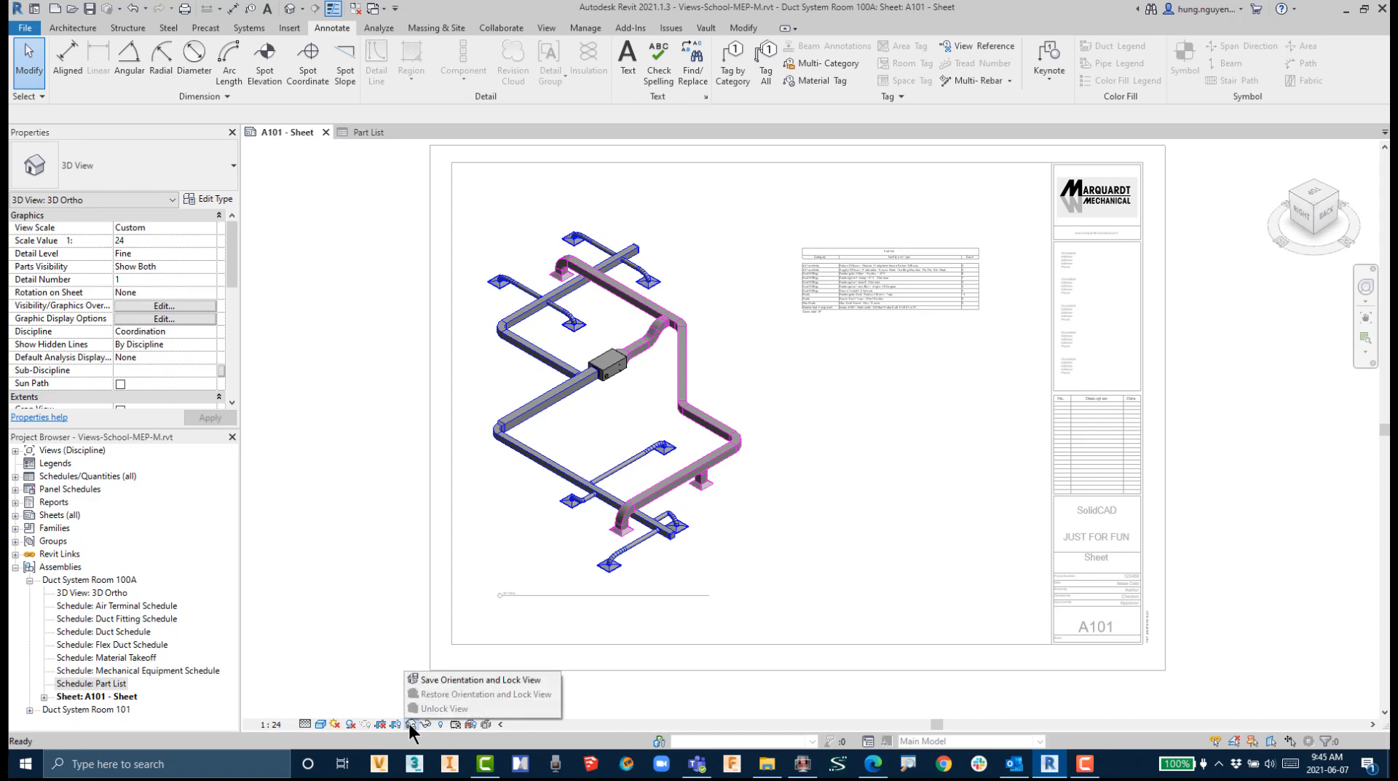
pyautogui.click(466, 679)
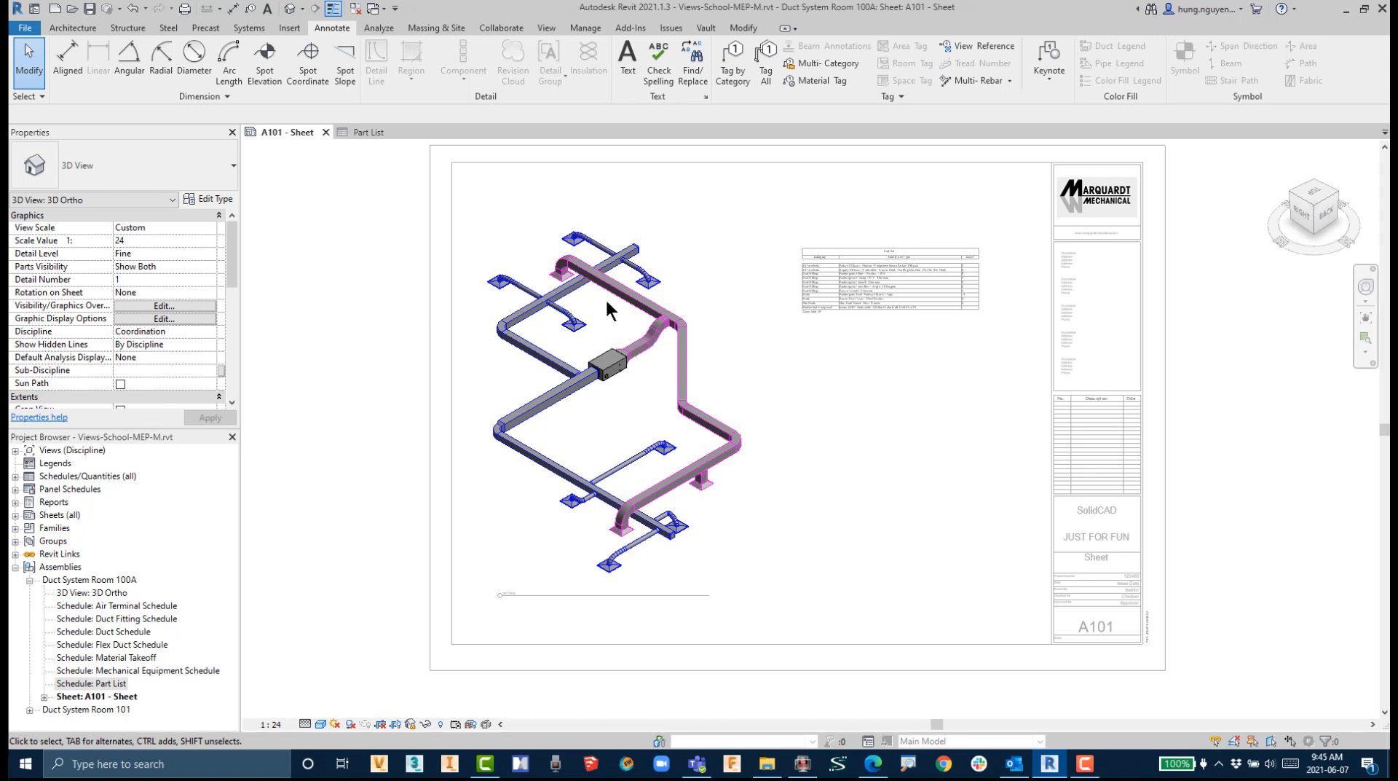
pyautogui.moveTo(752, 40)
pyautogui.keyDown('ctrl'); pyautogui.mouseDown()
pyautogui.moveTo(788, 99)
pyautogui.moveTo(661, 255)
pyautogui.mouseUp(); pyautogui.keyUp('ctrl')
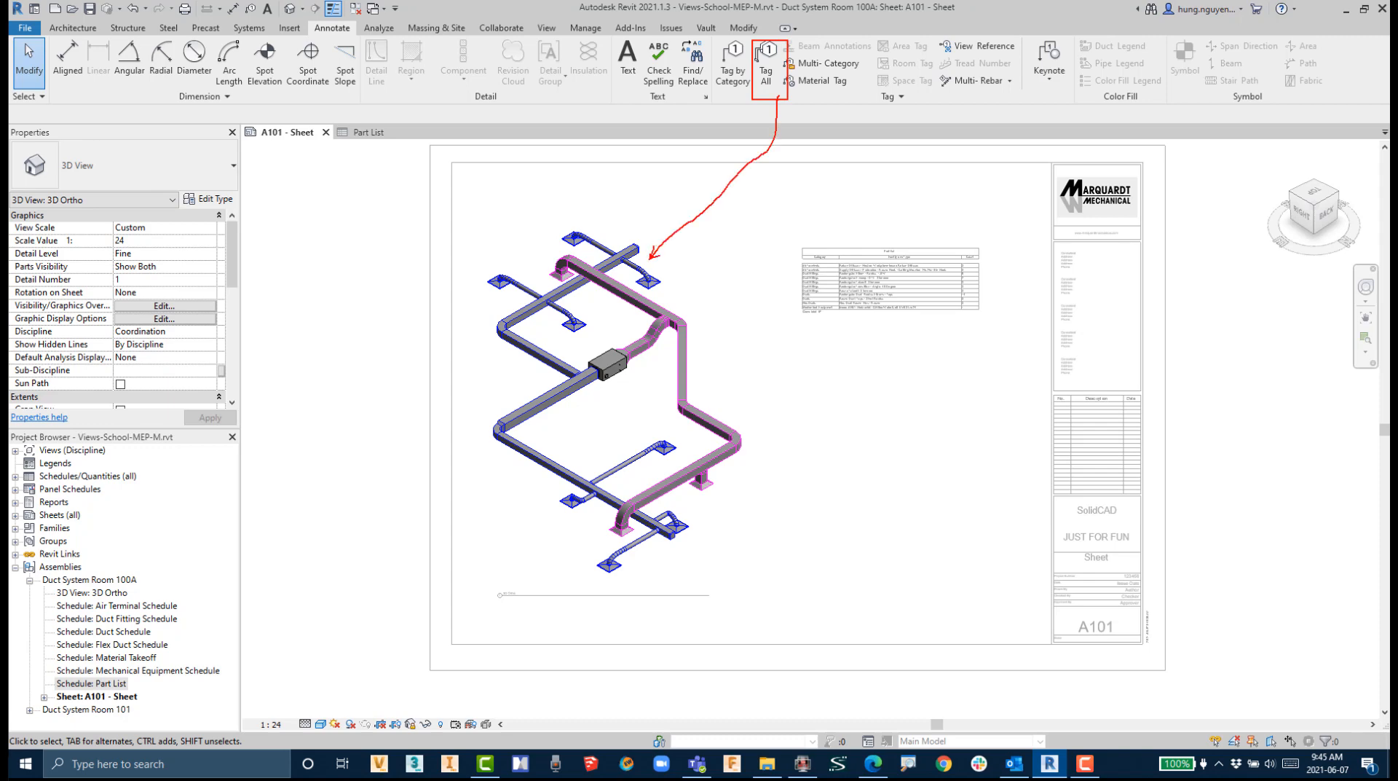
pyautogui.moveTo(644, 356)
pyautogui.mouseDown()
pyautogui.moveTo(849, 293)
pyautogui.moveTo(854, 313)
pyautogui.mouseUp()
pyautogui.press('Escape')
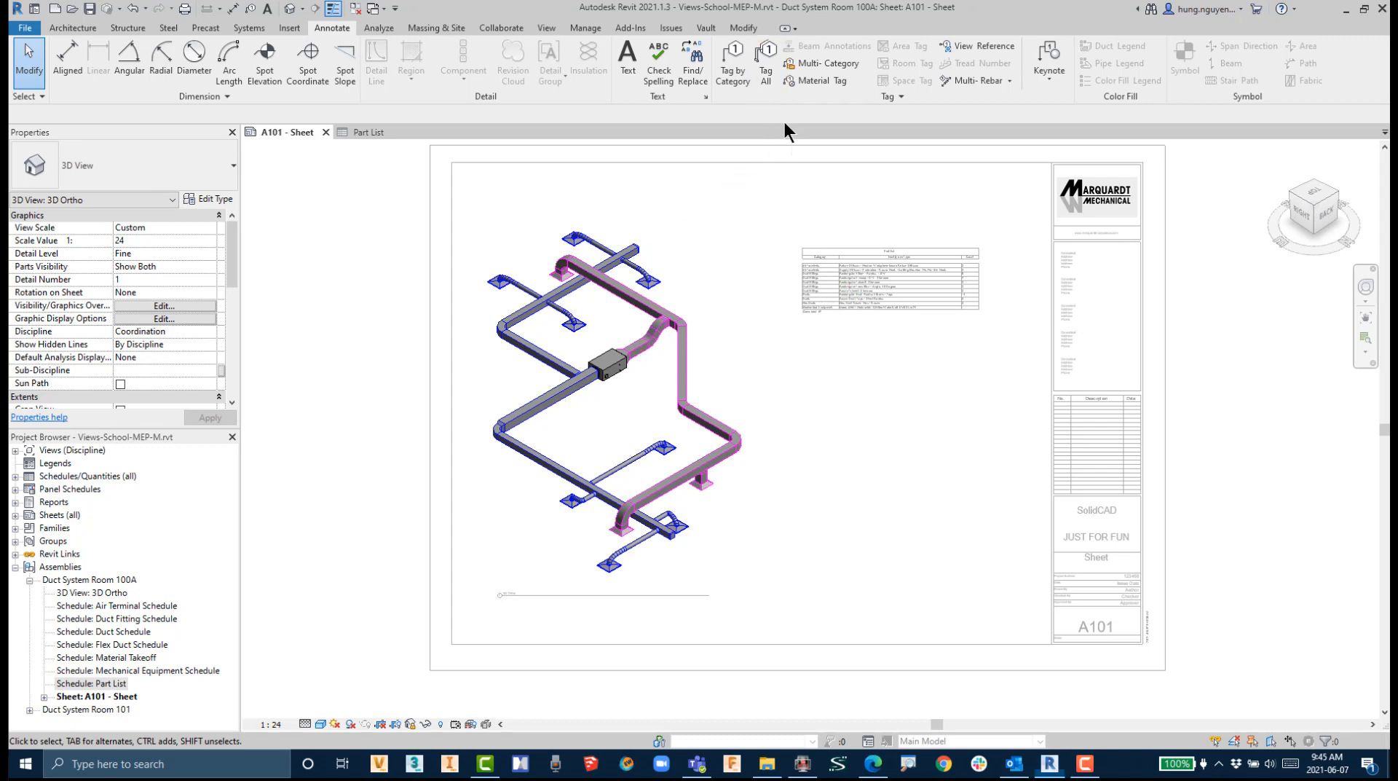
# Step: Tag all air terminals, duct fittings, ducts, flex ducts and mechanical equipment in the locked 3D view without leaders, and deactivate the viewport
pyautogui.click(770, 66)
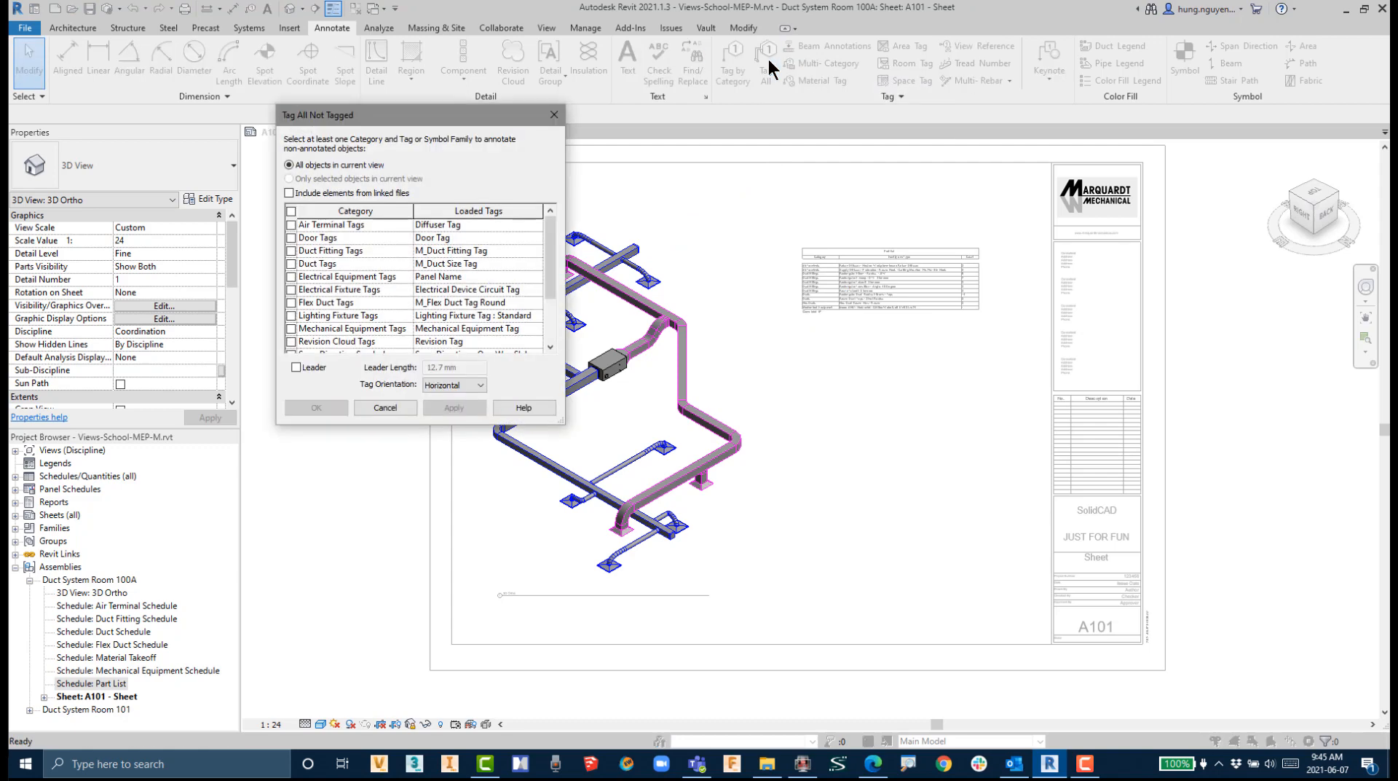
pyautogui.moveTo(497, 122); pyautogui.dragTo(443, 102)
pyautogui.click(236, 205)
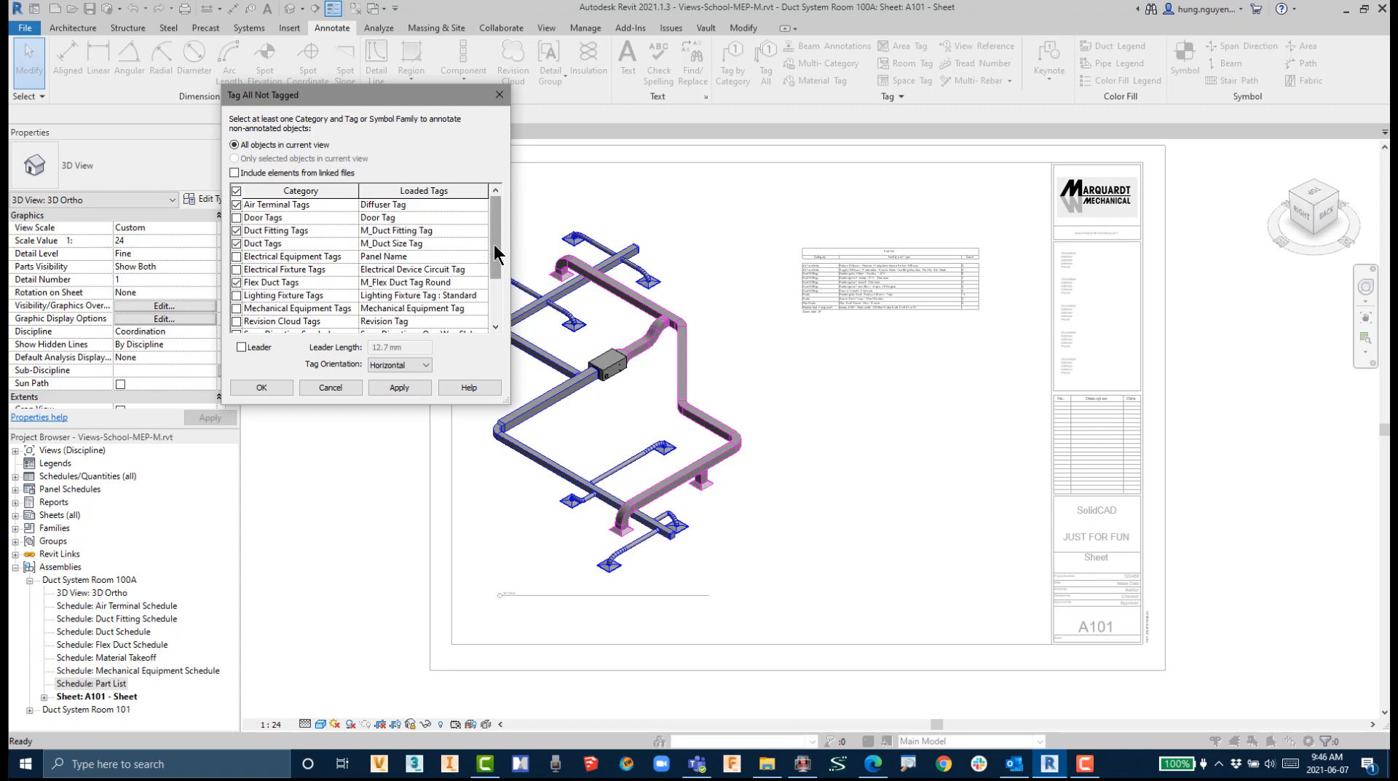
pyautogui.moveTo(494, 243); pyautogui.dragTo(482, 295)
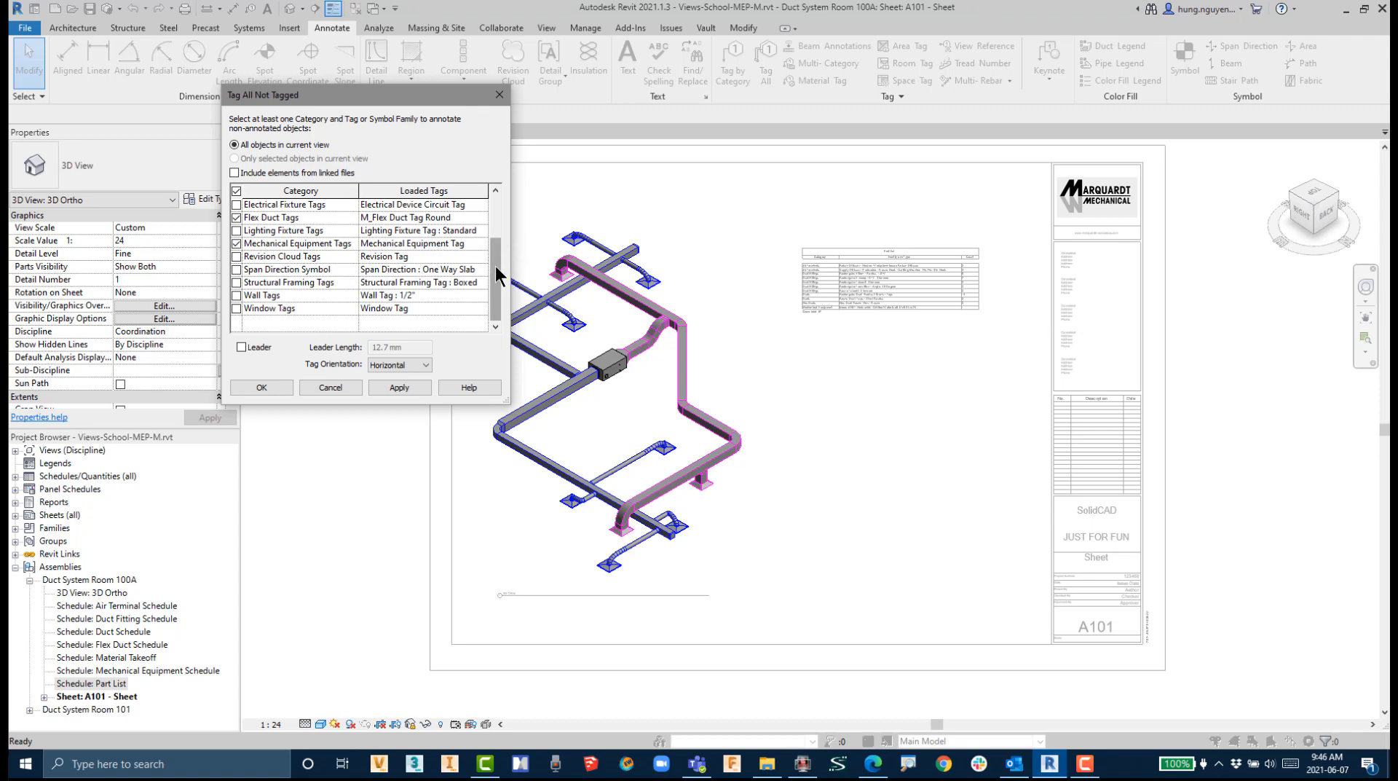
pyautogui.moveTo(495, 265); pyautogui.dragTo(497, 203)
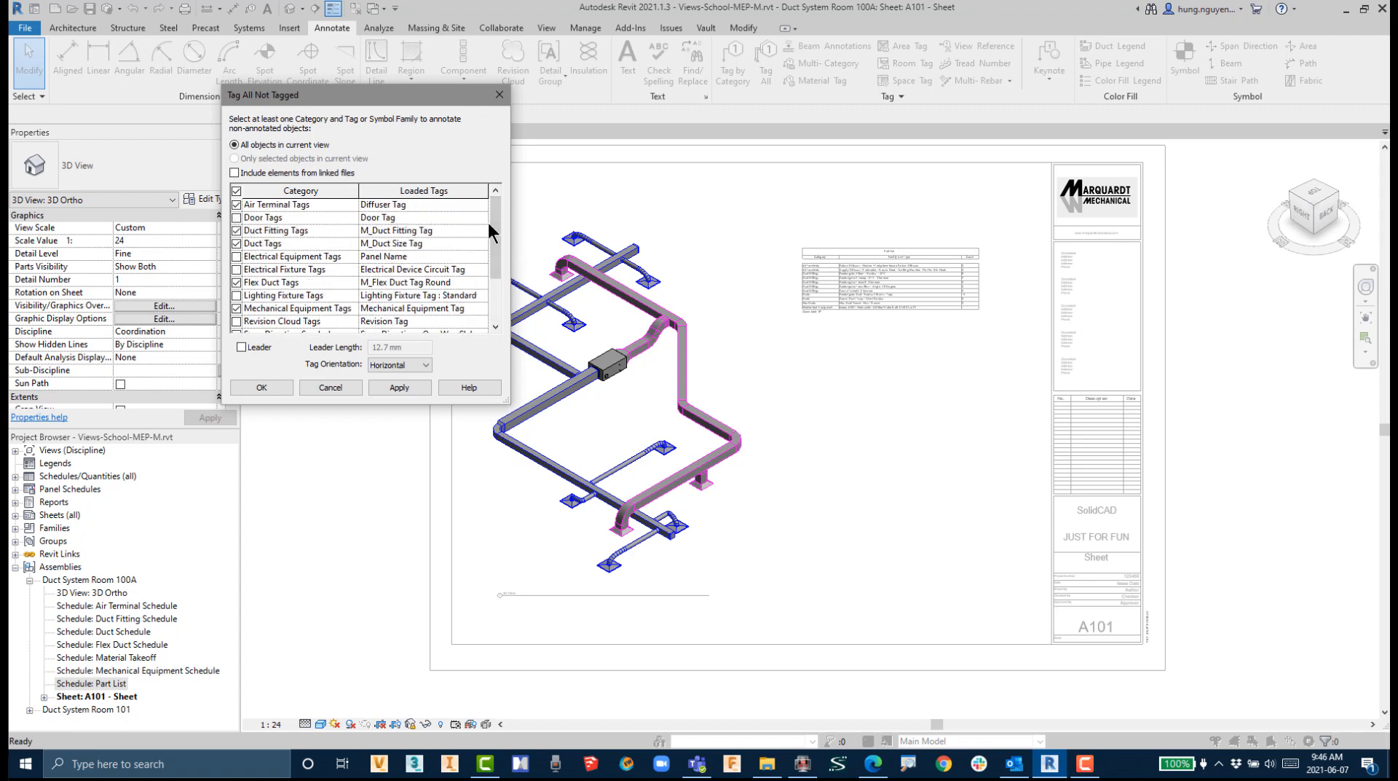
pyautogui.click(401, 388)
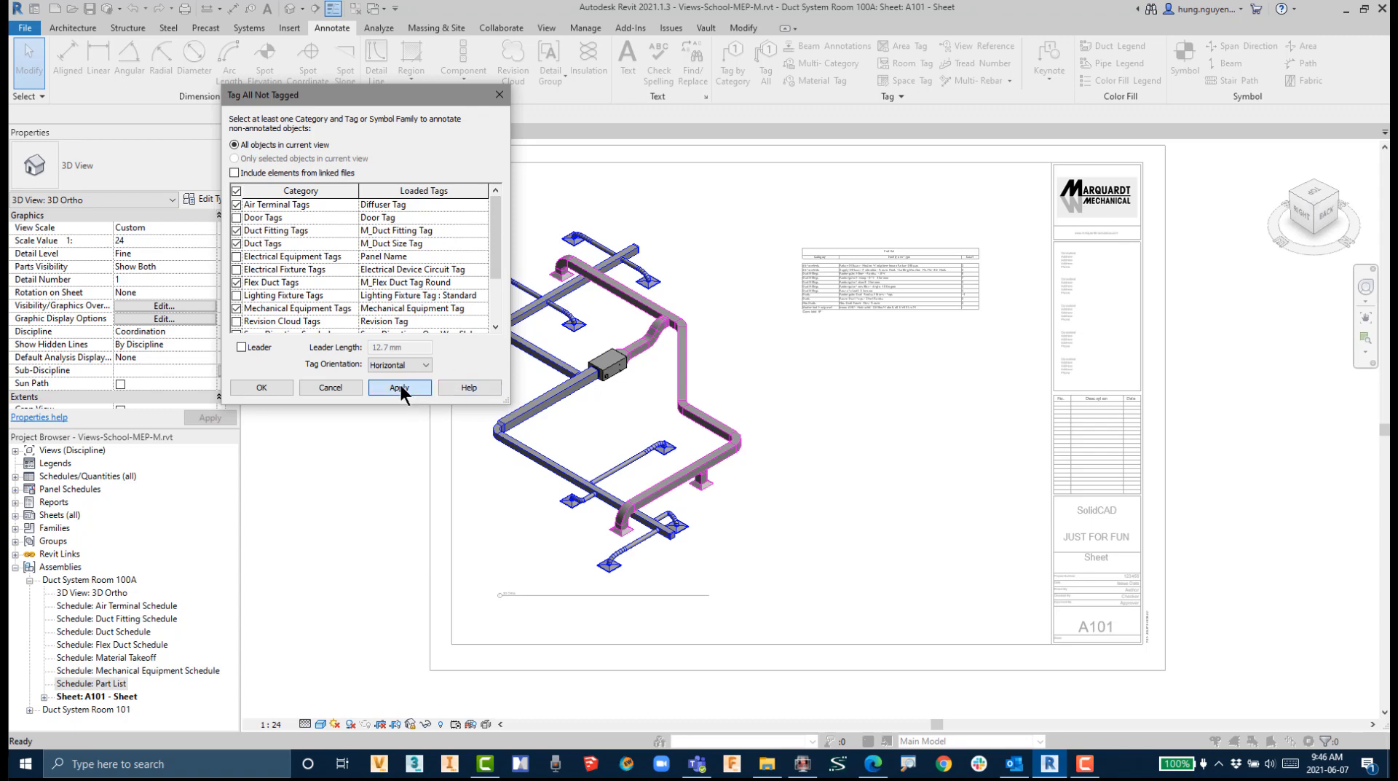
pyautogui.click(264, 385)
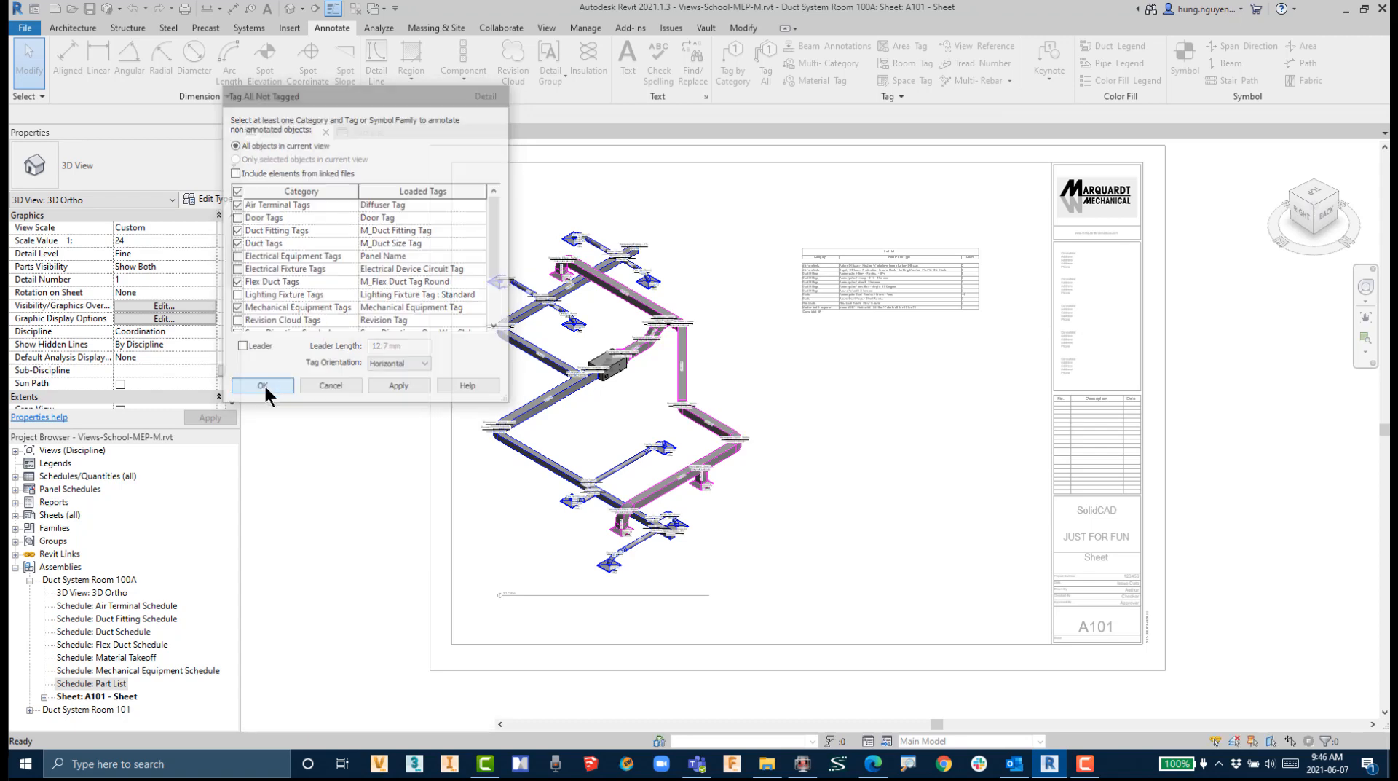
pyautogui.rightClick(313, 356)
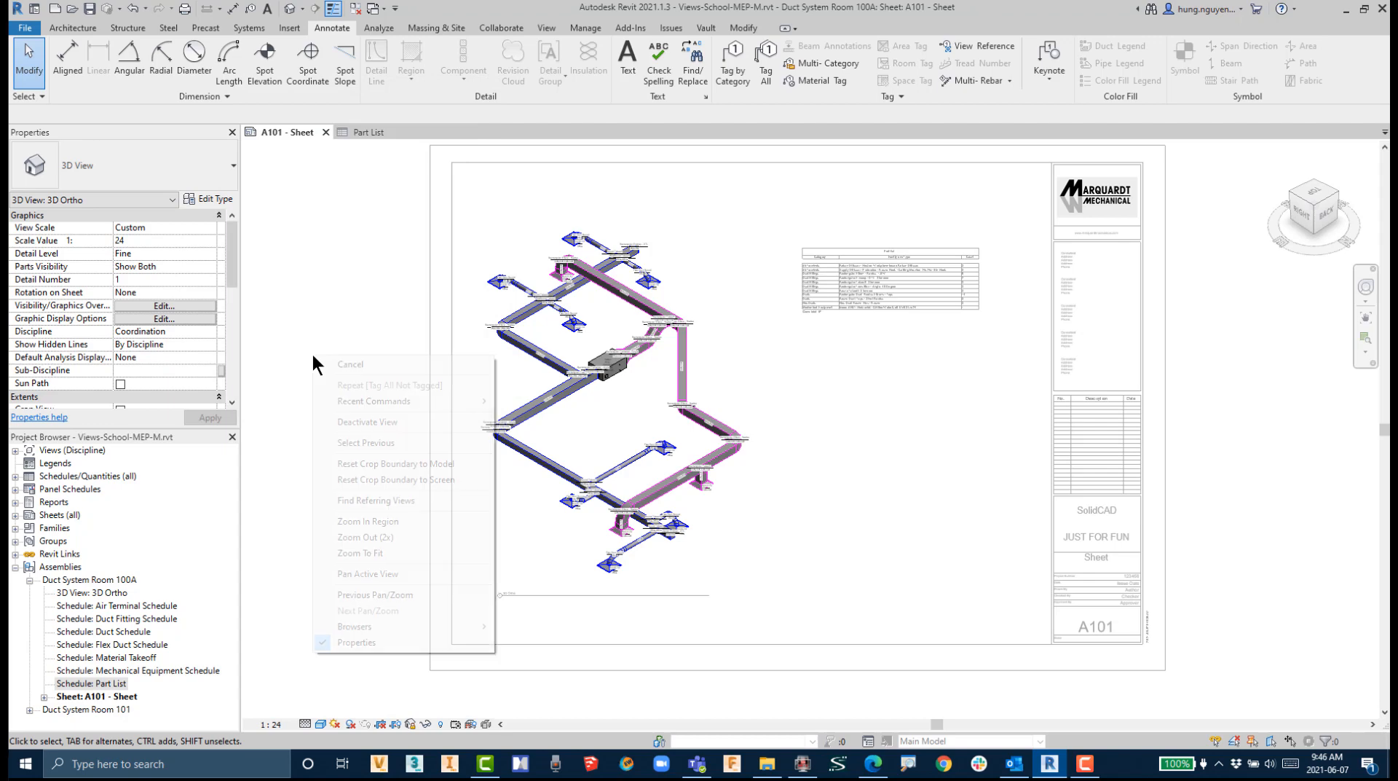
pyautogui.click(383, 421)
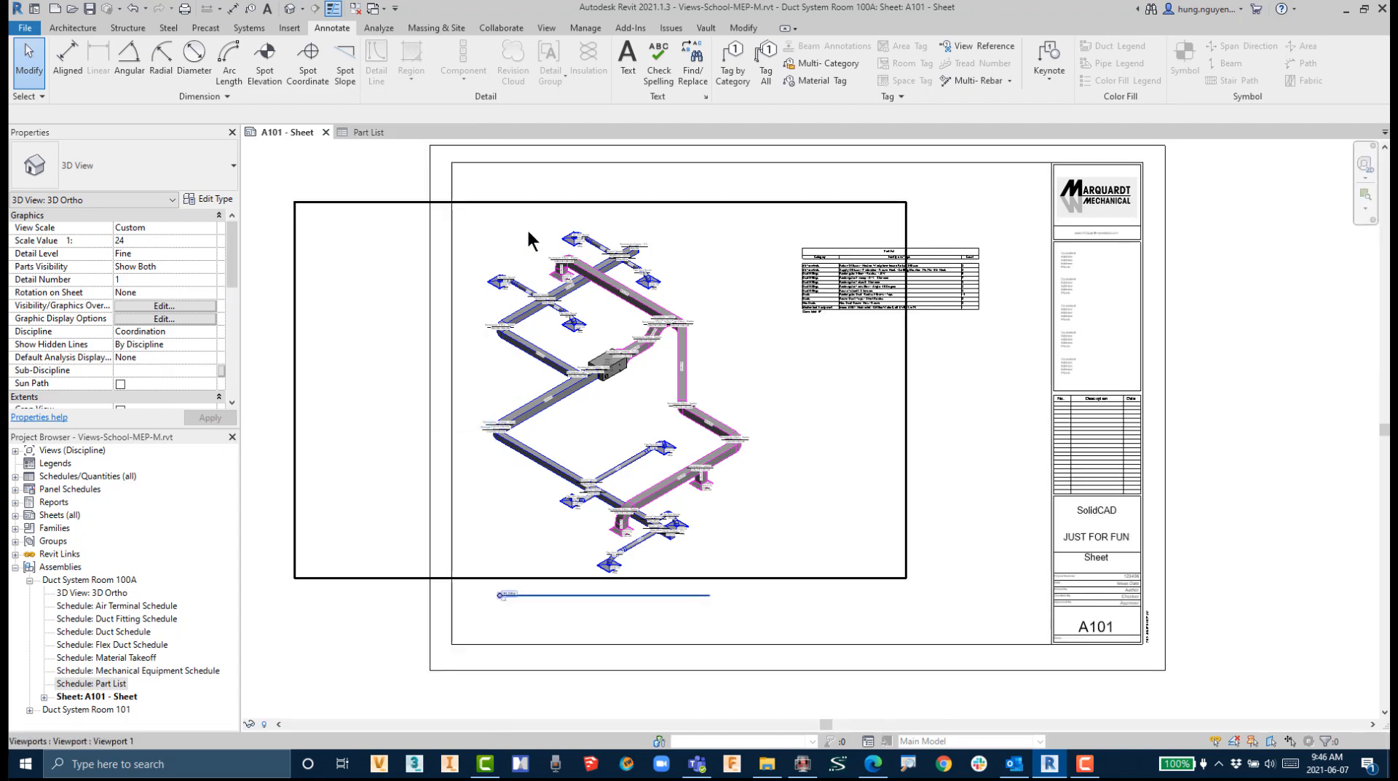
# Step: Examine the tags on the duct system and the grouped Part List on the sheet at close range
pyautogui.scroll(6, 528, 225)
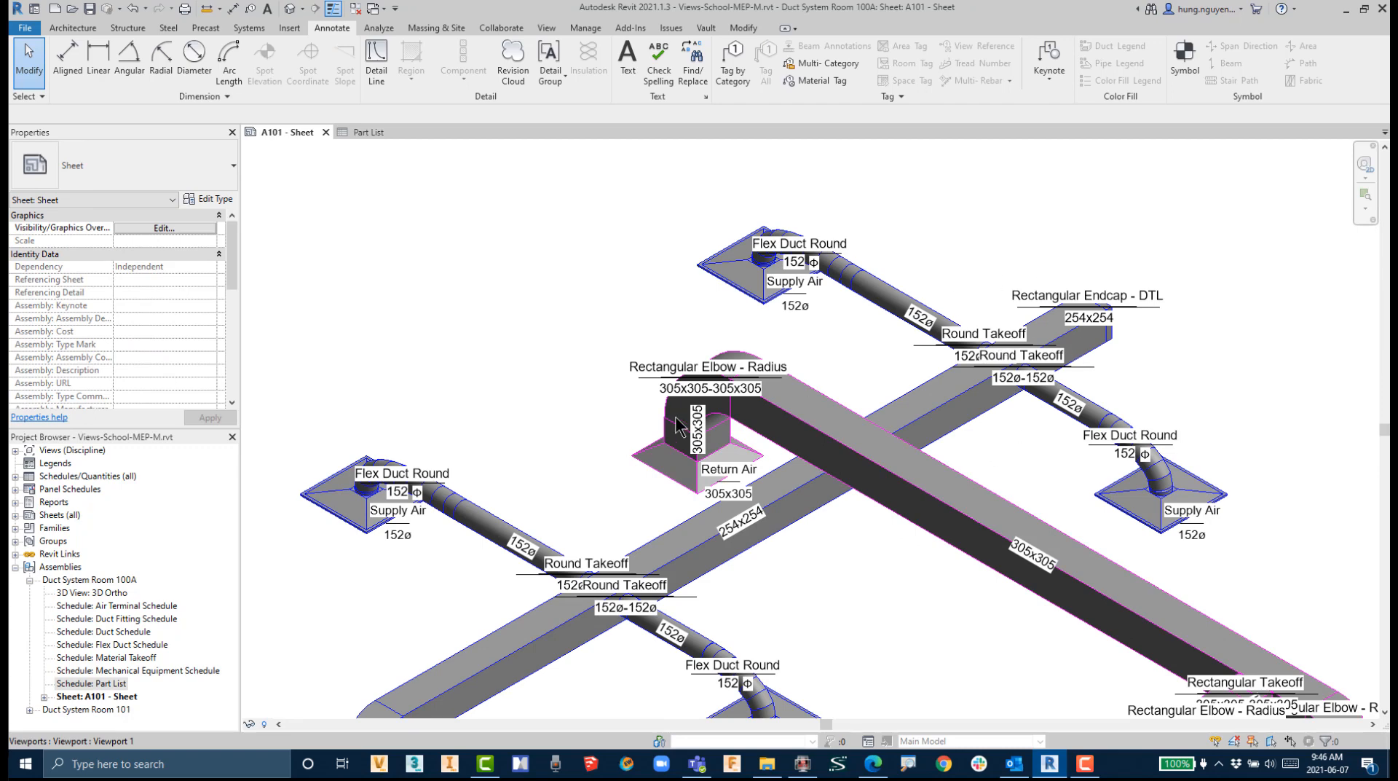
pyautogui.scroll(-3, 589, 431)
pyautogui.scroll(-2, 575, 441)
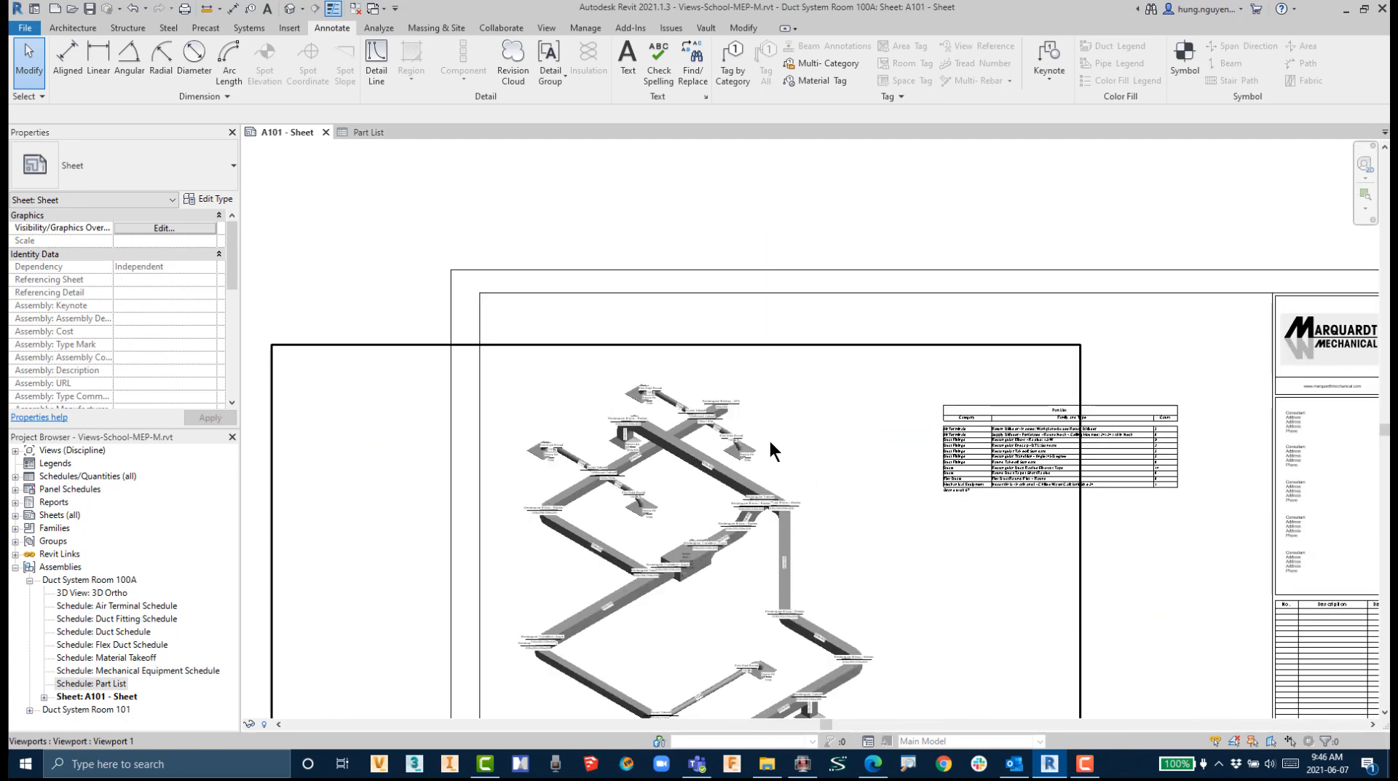
pyautogui.scroll(-2, 1147, 554)
pyautogui.moveTo(1141, 544); pyautogui.dragTo(973, 416, button='middle')
pyautogui.scroll(2, 908, 308)
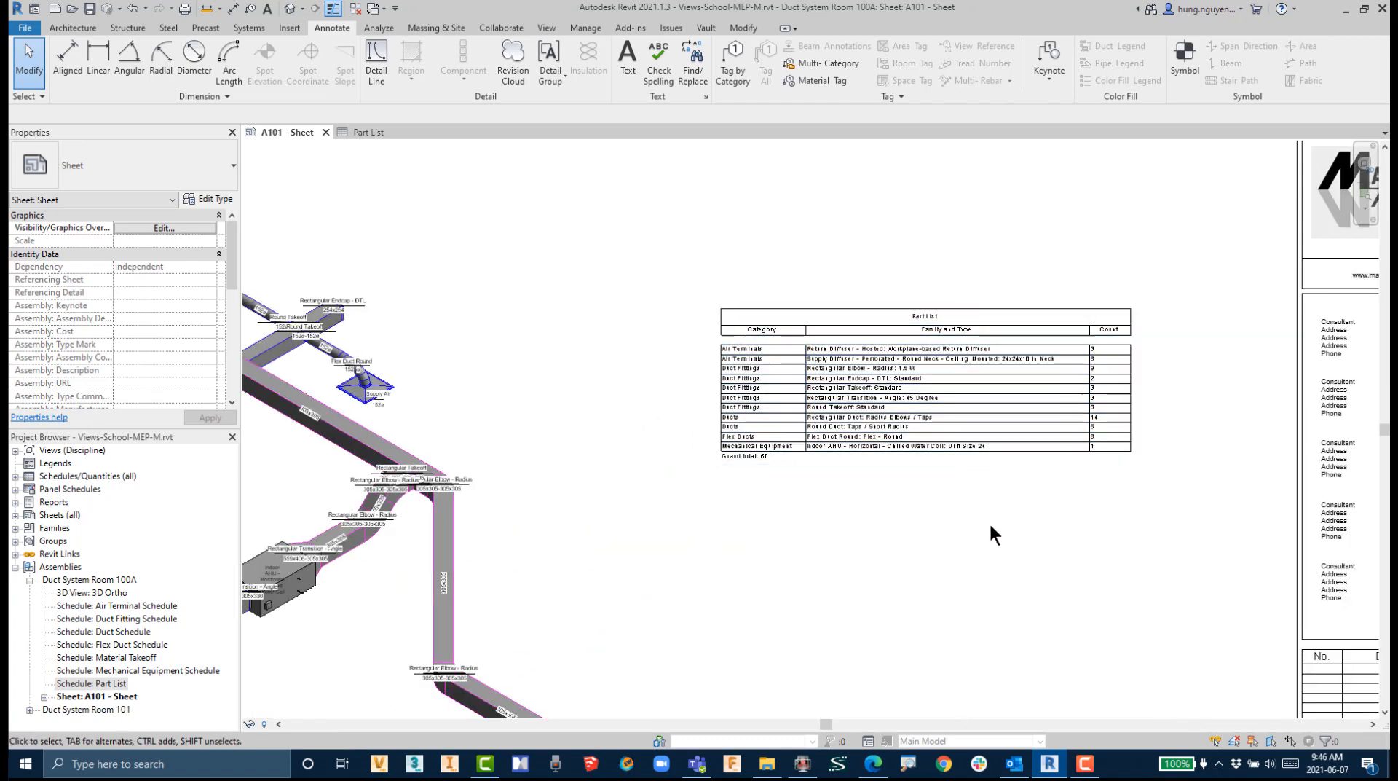
pyautogui.scroll(-2, 990, 528)
pyautogui.scroll(-1, 991, 528)
pyautogui.moveTo(931, 434); pyautogui.dragTo(807, 259, button='middle')
pyautogui.scroll(1, 849, 401)
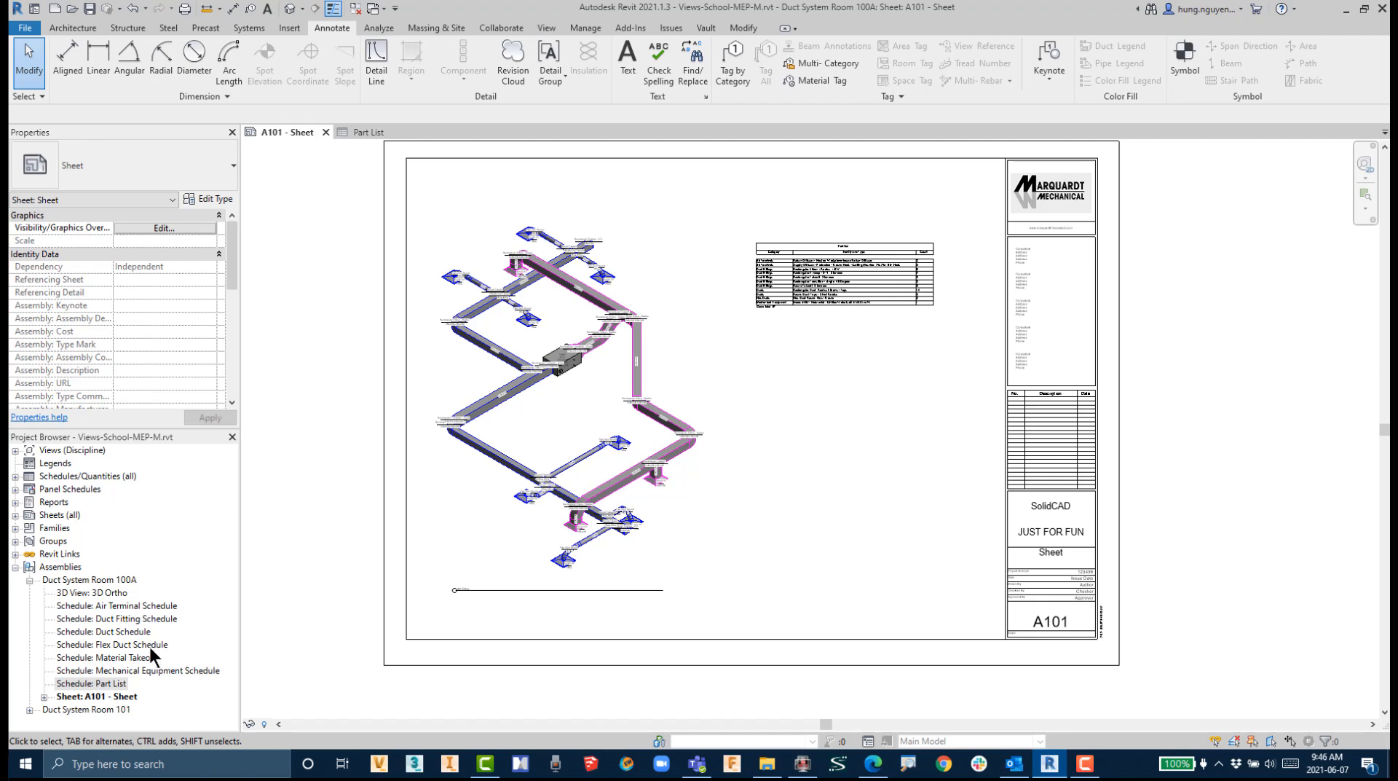
# Step: Place the assembly's Duct Schedule on sheet A101 below the Part List
pyautogui.click(126, 633)
pyautogui.moveTo(126, 639); pyautogui.dragTo(774, 446)
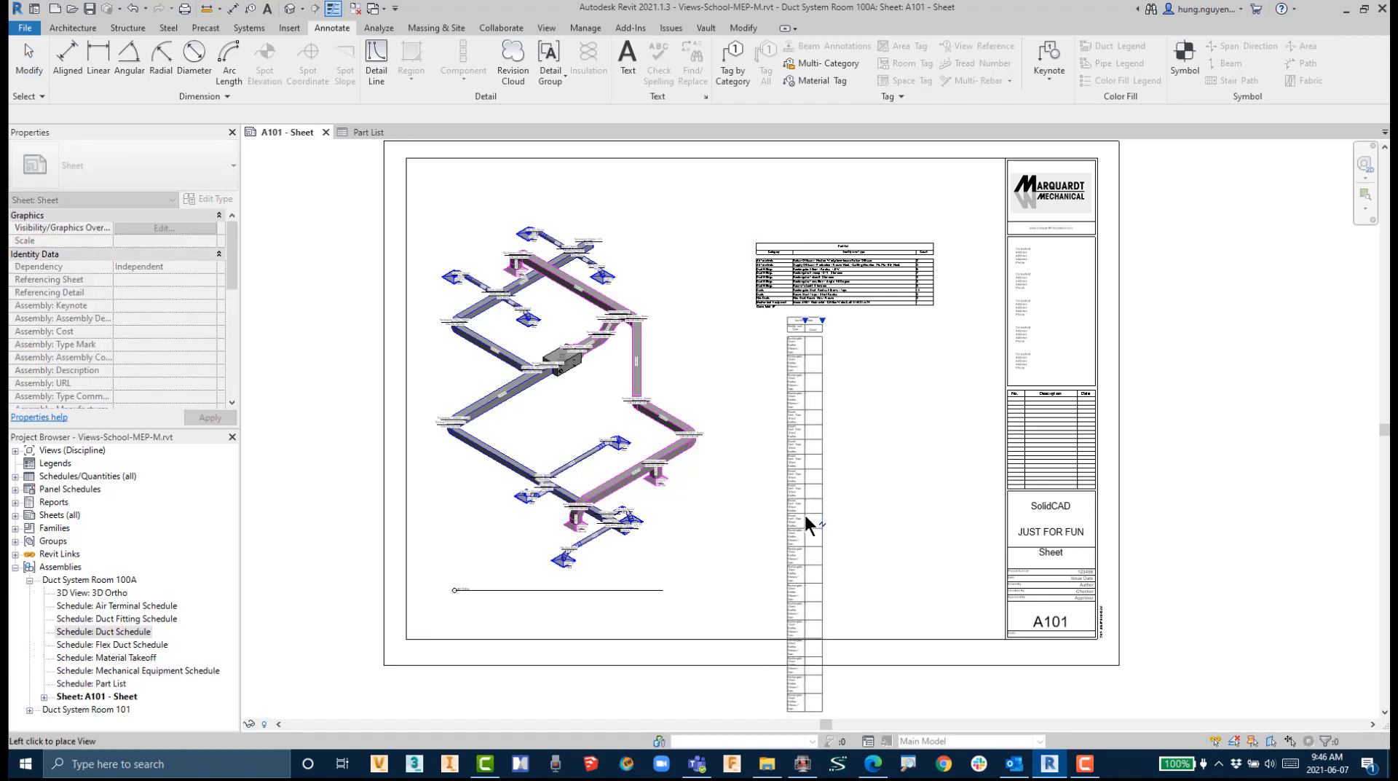
pyautogui.click(796, 529)
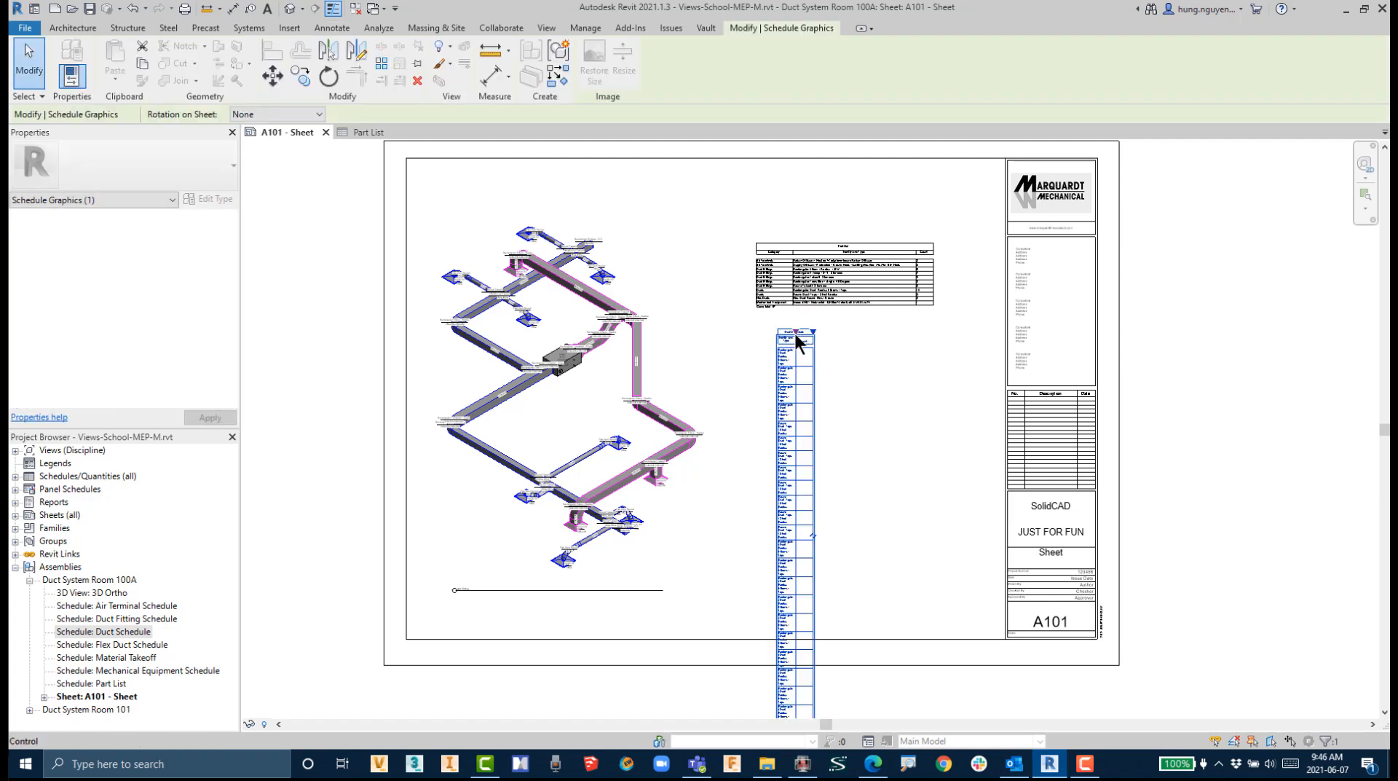
# Step: Widen the Family and Type column of the Duct Schedule on the sheet and align the schedule with the Part List's left edge
pyautogui.moveTo(796, 333); pyautogui.dragTo(919, 335)
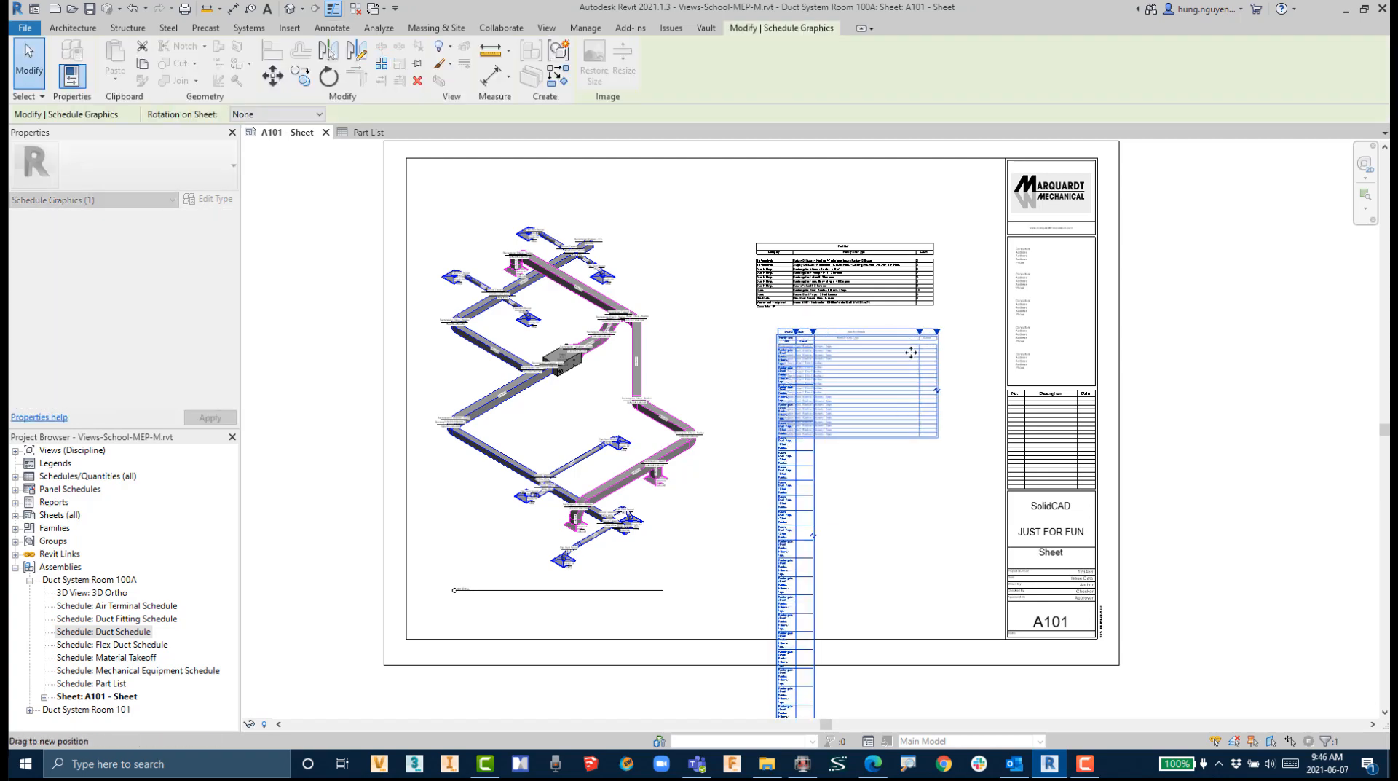
pyautogui.click(886, 505)
pyautogui.scroll(3, 841, 338)
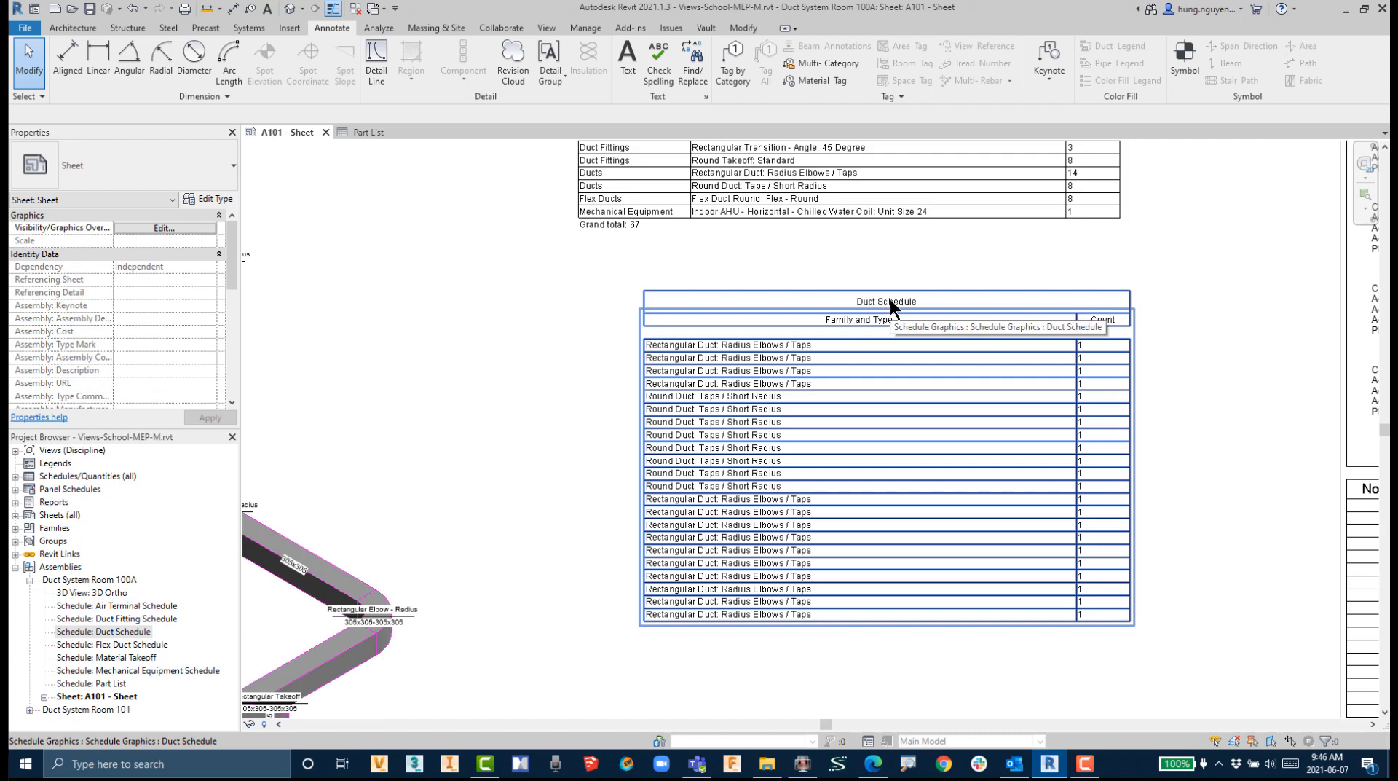
pyautogui.moveTo(882, 311); pyautogui.dragTo(817, 315)
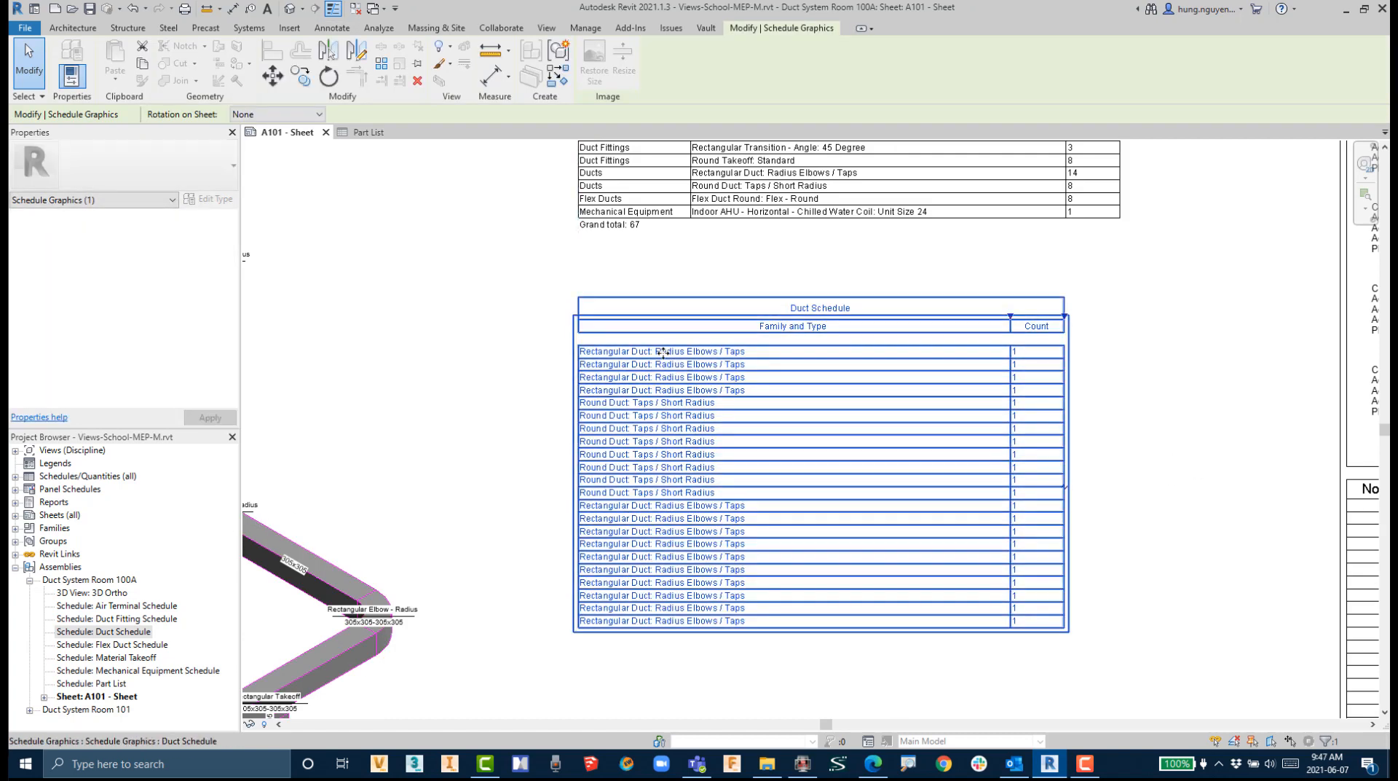
pyautogui.scroll(2, 1088, 593)
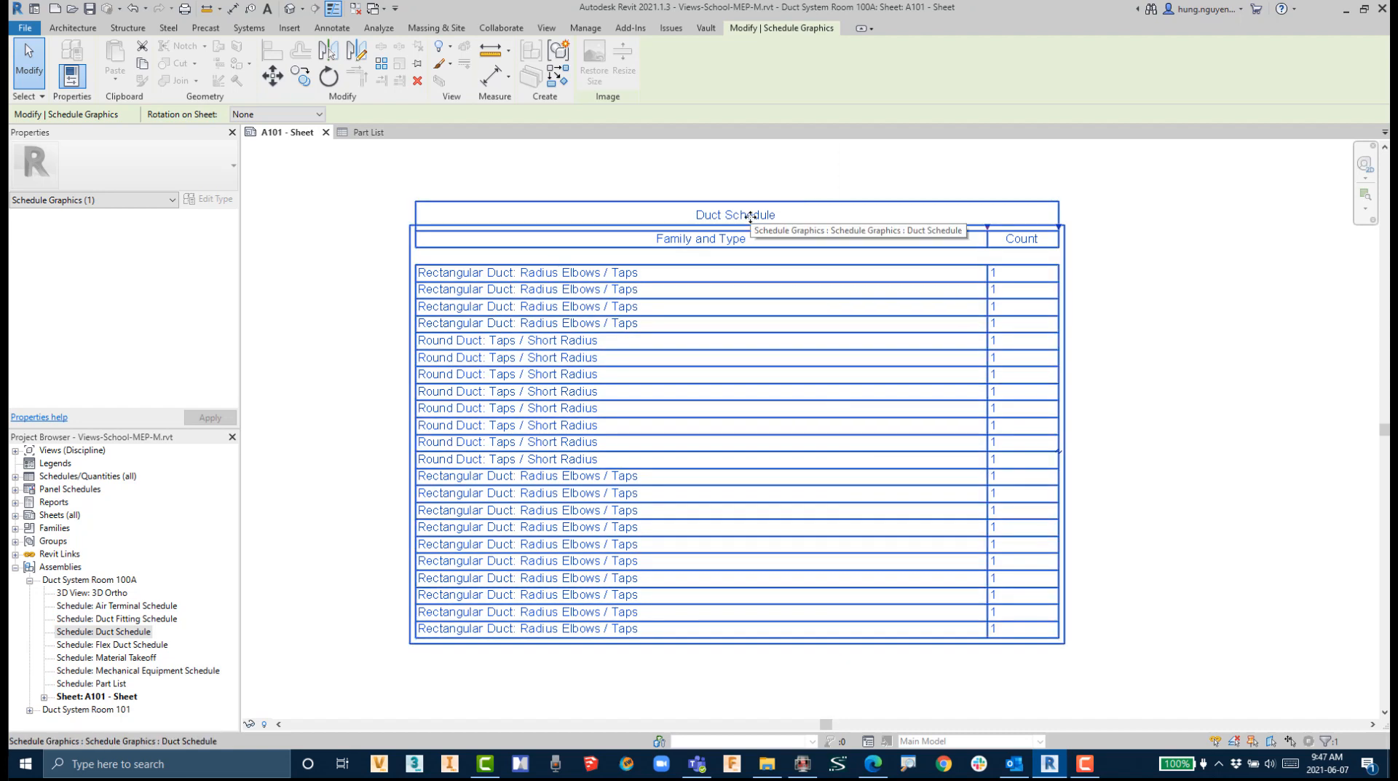
# Step: Open the Duct Schedule for editing and add the Height, Width and Size fields after Count
pyautogui.doubleClick(750, 217)
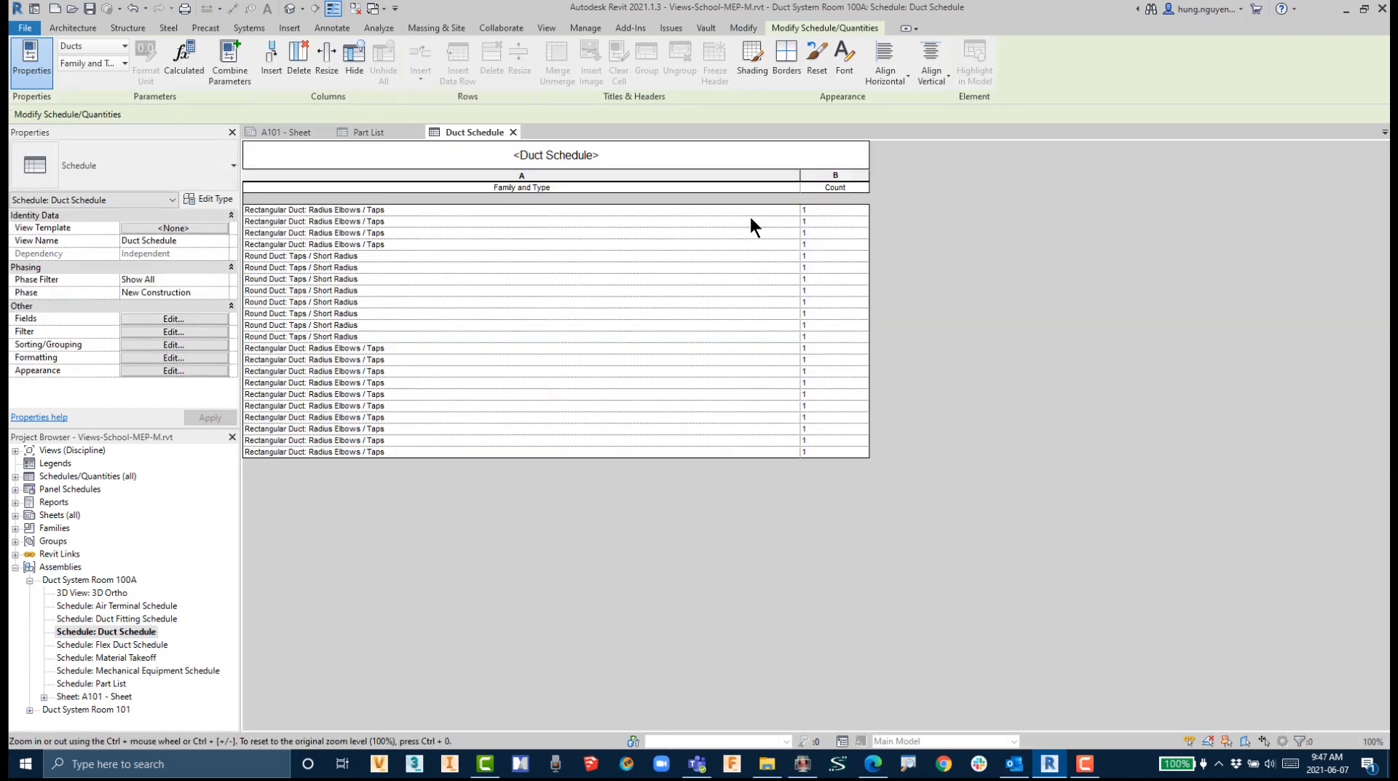
pyautogui.click(170, 321)
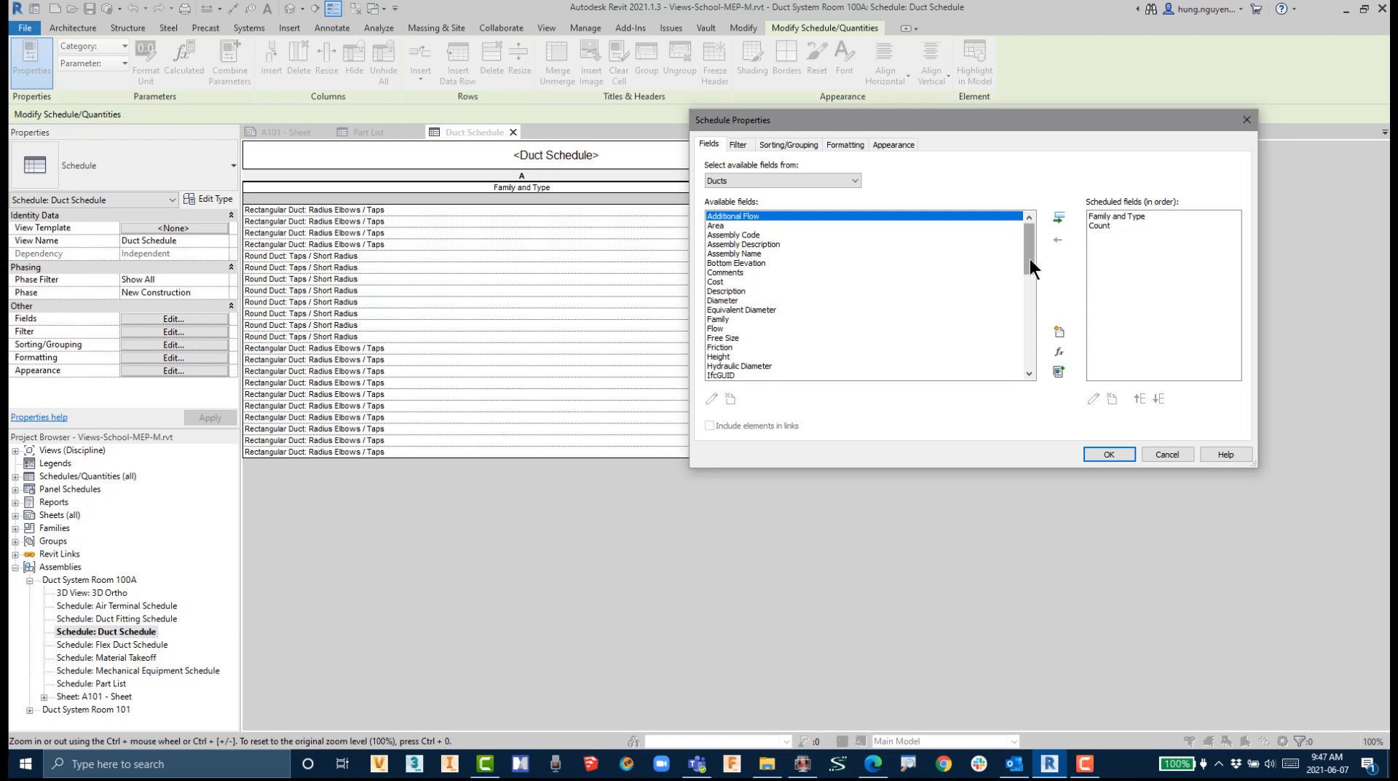
pyautogui.click(717, 356)
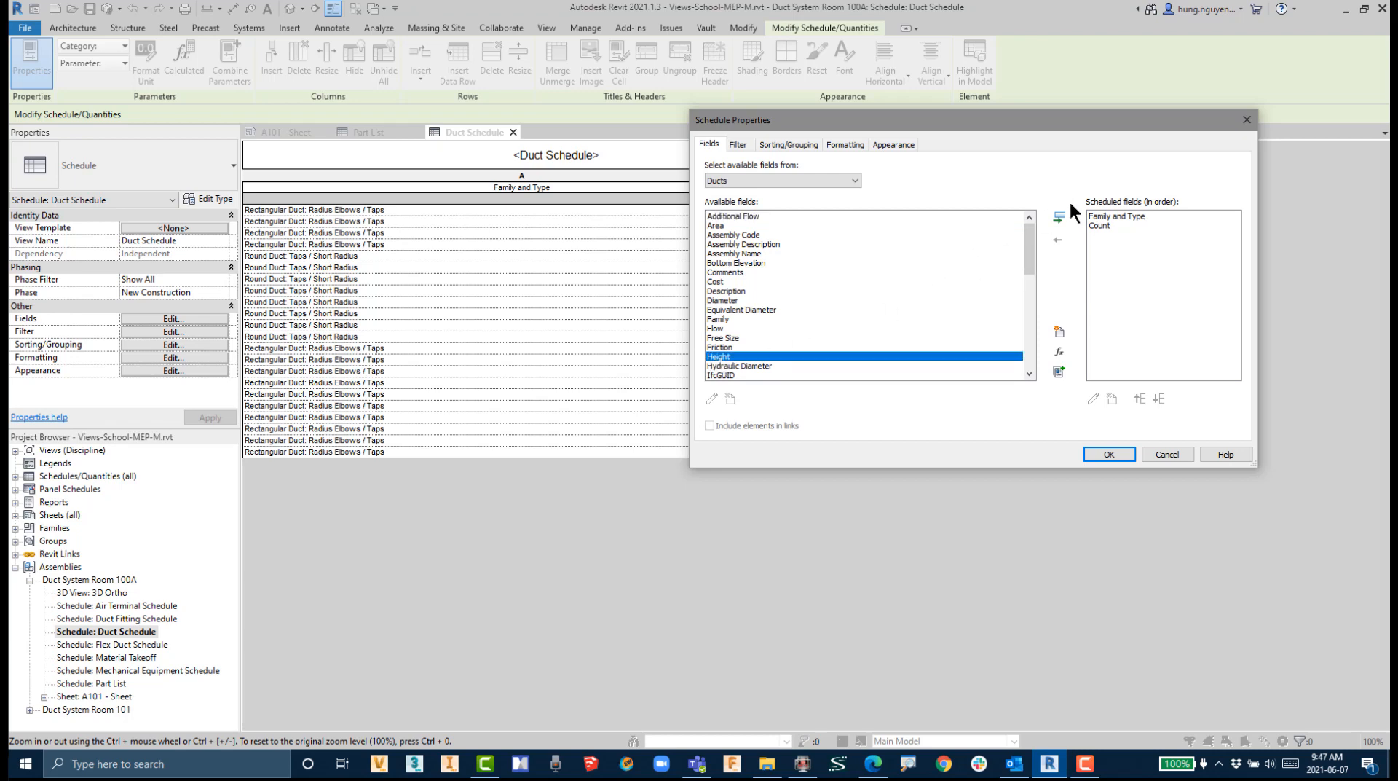
pyautogui.click(1058, 219)
pyautogui.scroll(-10, 1025, 358)
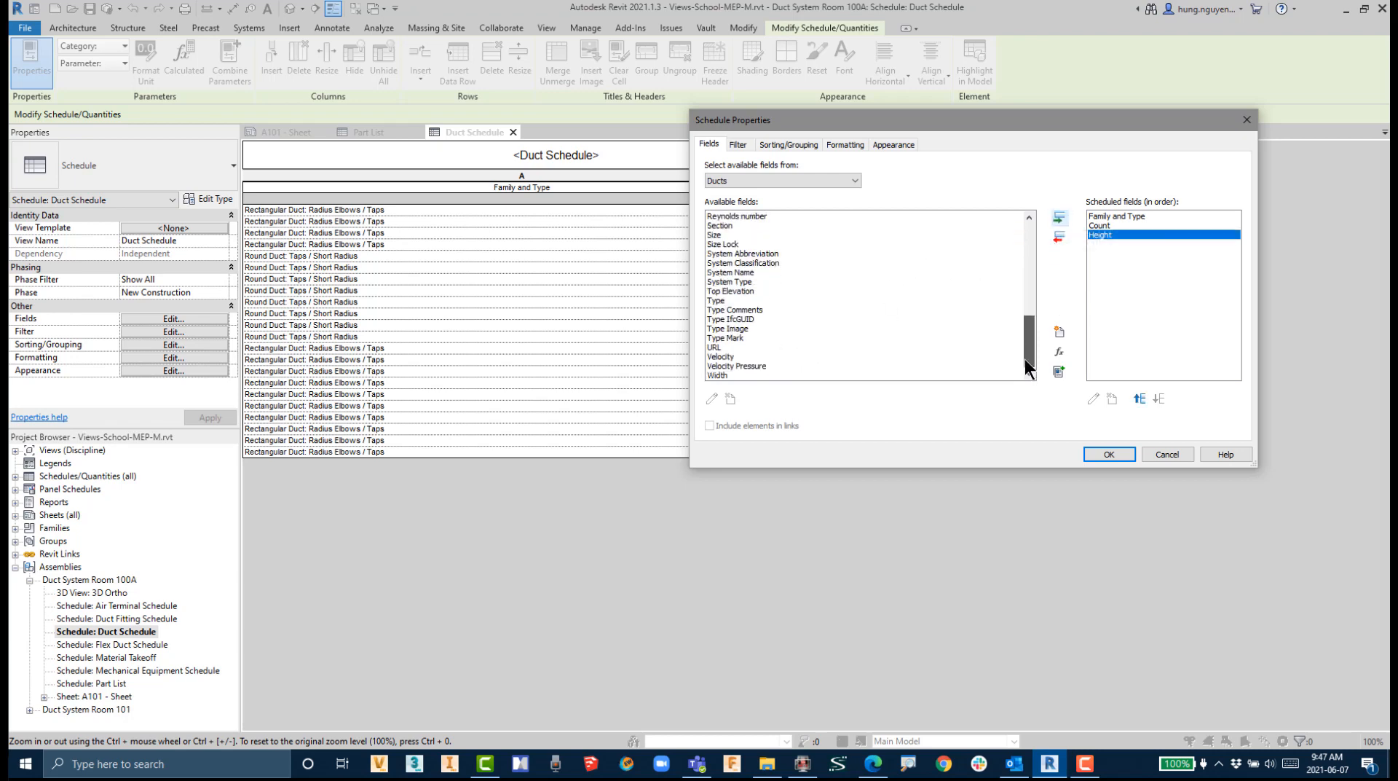
pyautogui.click(792, 374)
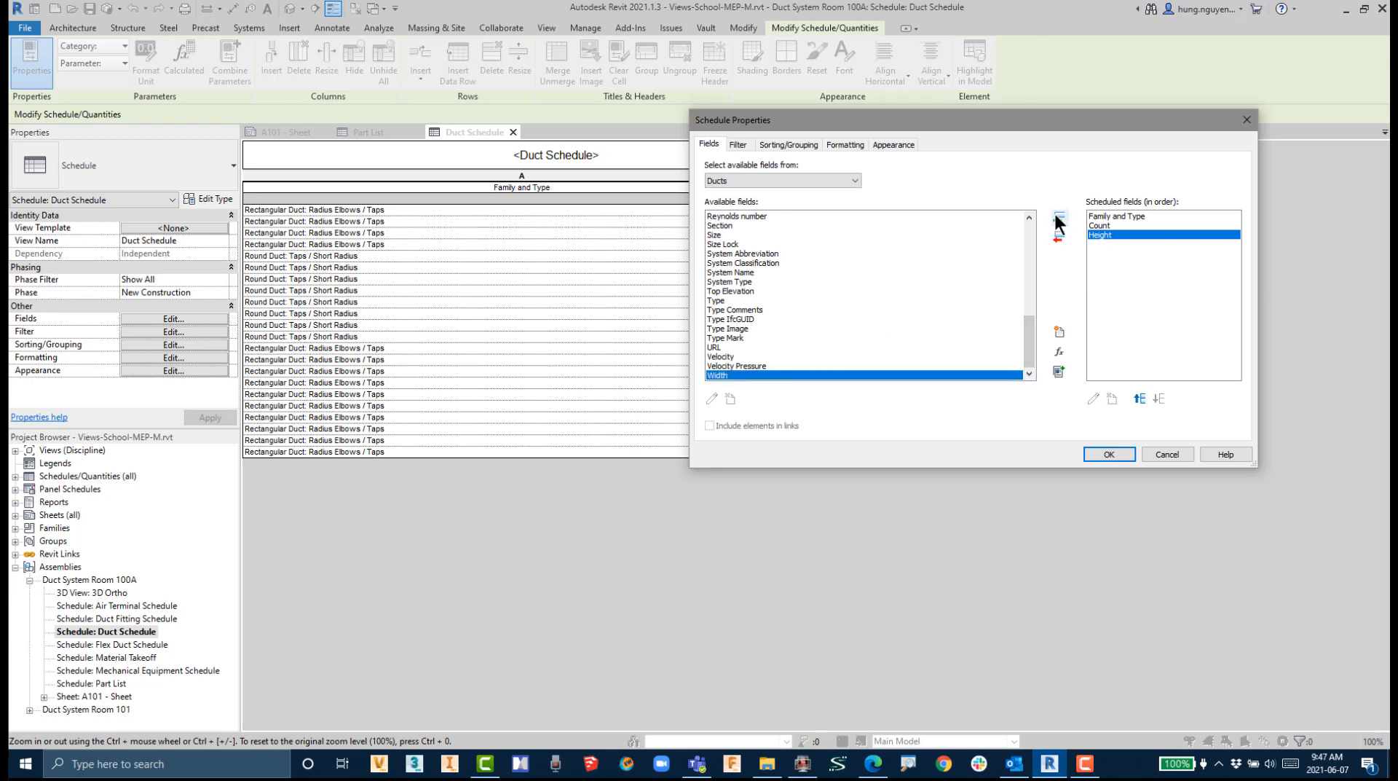
pyautogui.click(1058, 218)
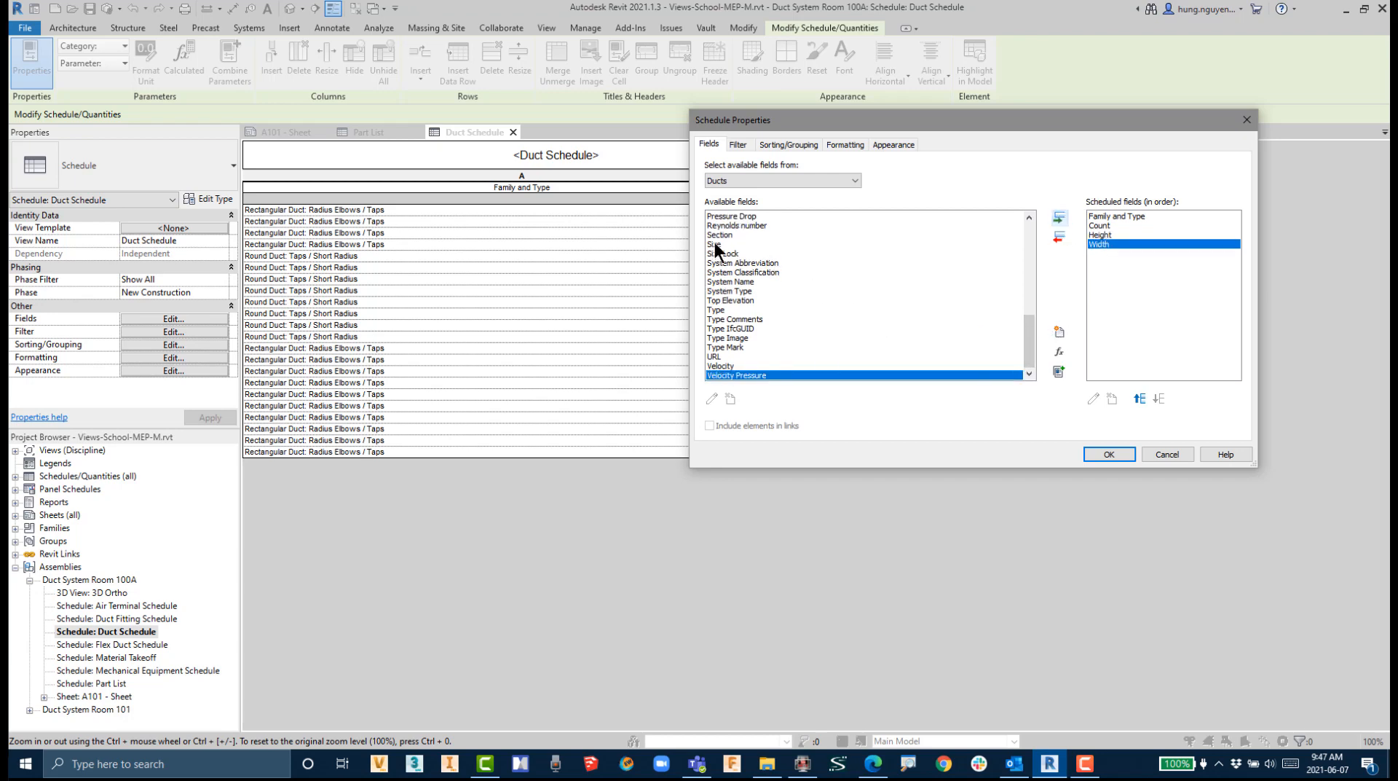
pyautogui.click(716, 245)
pyautogui.click(1059, 218)
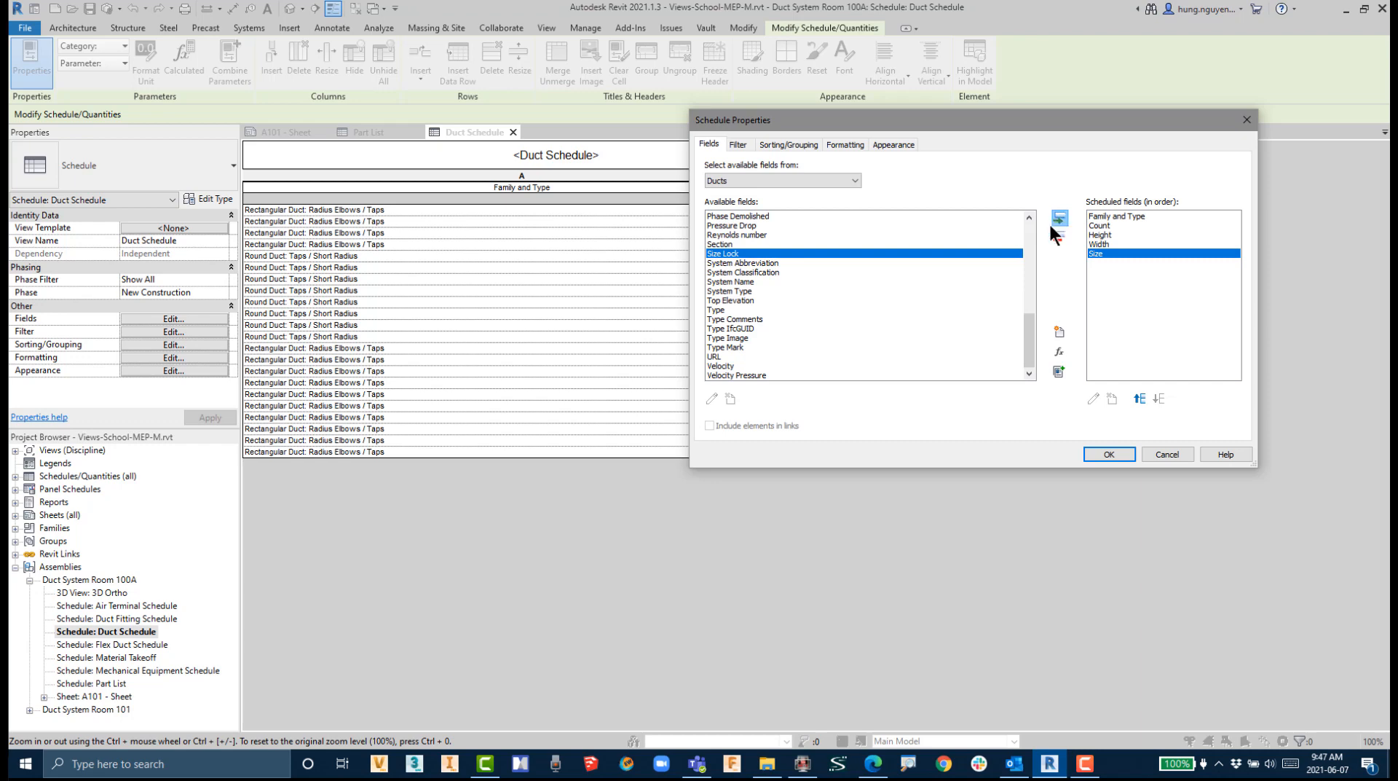
pyautogui.moveTo(1030, 337); pyautogui.dragTo(1037, 221)
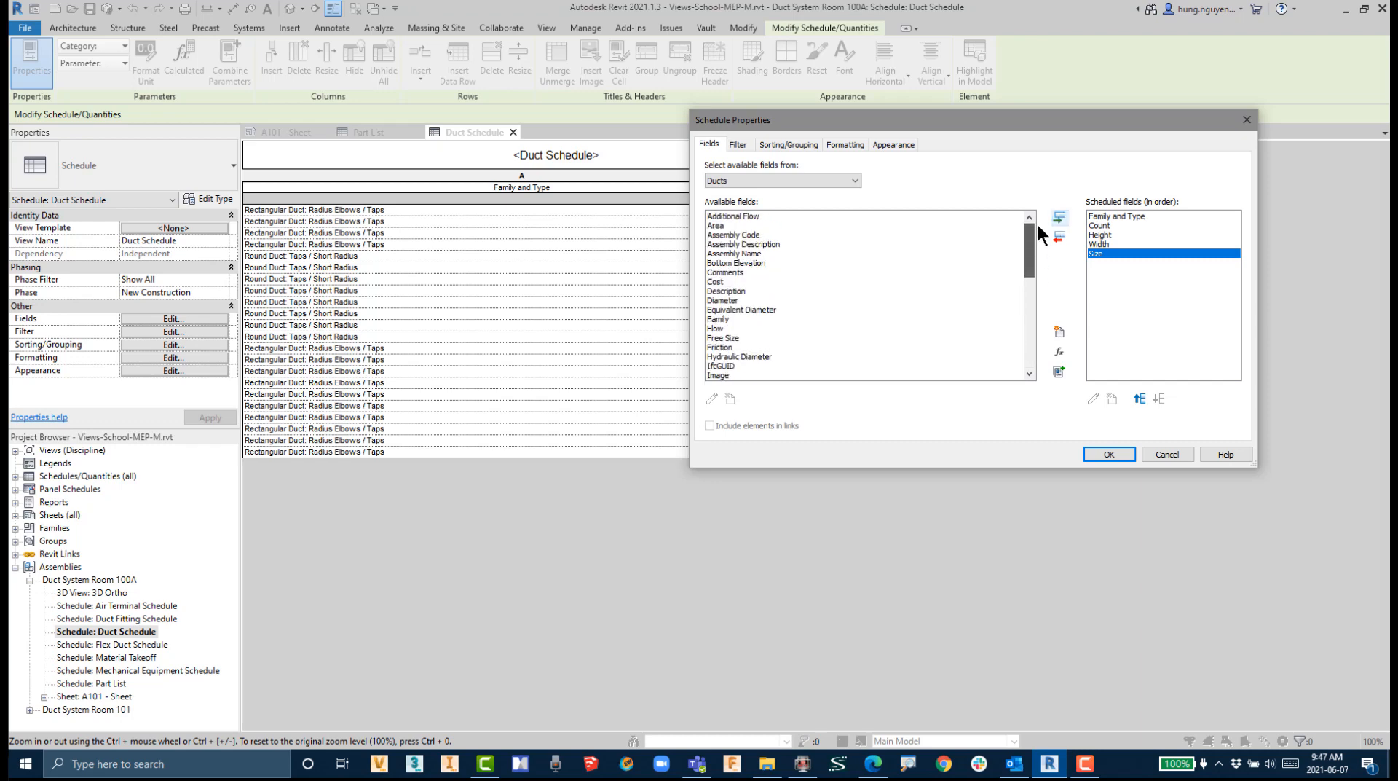
# Step: Sort the Duct Schedule by Family and Type, Height, Width and Size, and turn off itemizing every instance
pyautogui.click(788, 145)
pyautogui.click(829, 167)
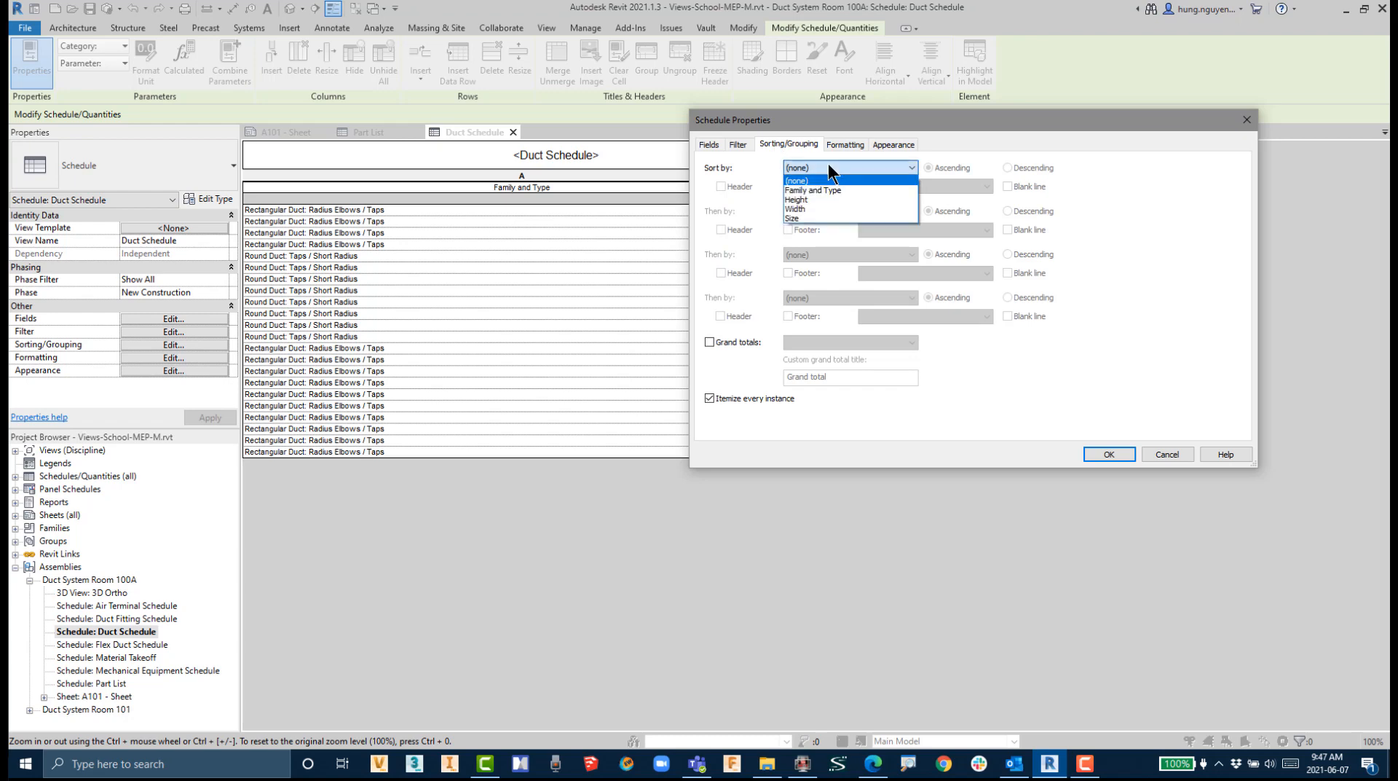
pyautogui.click(838, 190)
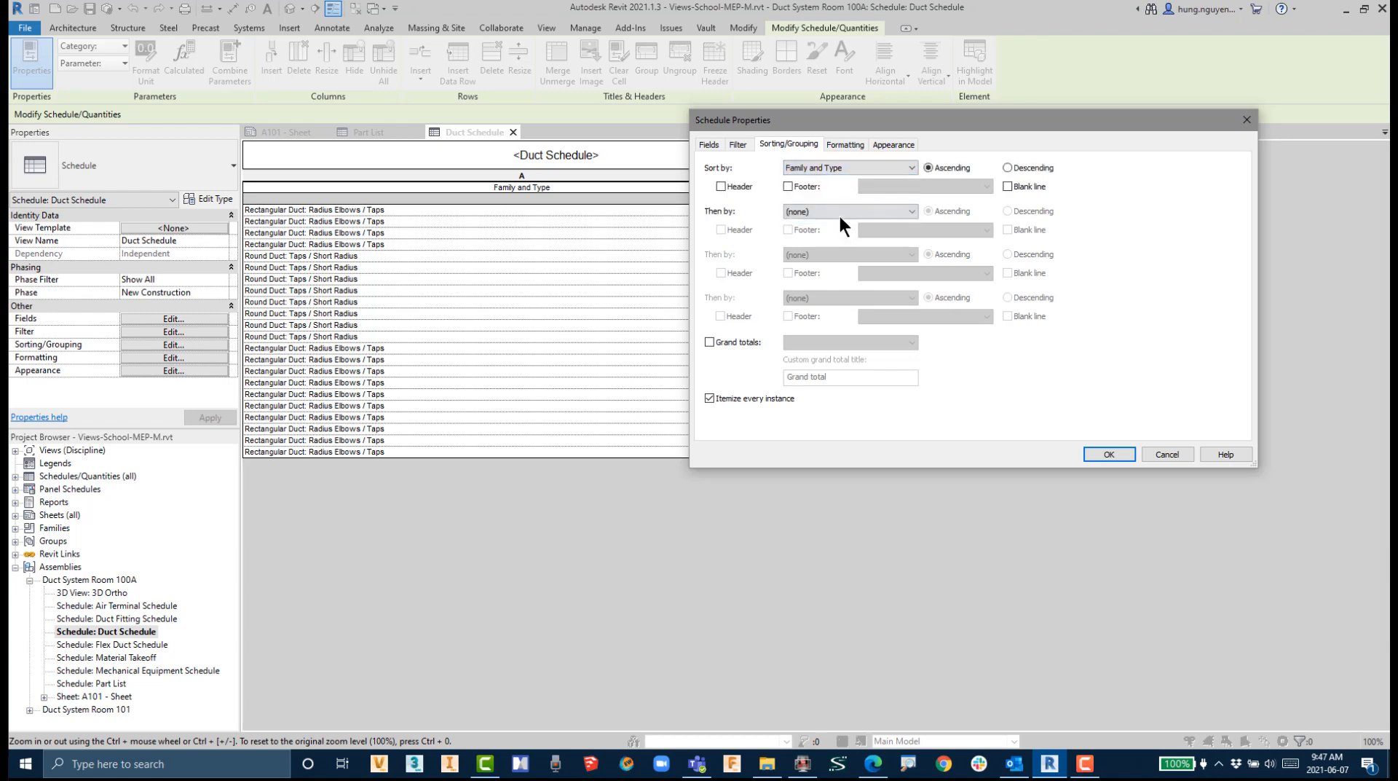
pyautogui.click(839, 211)
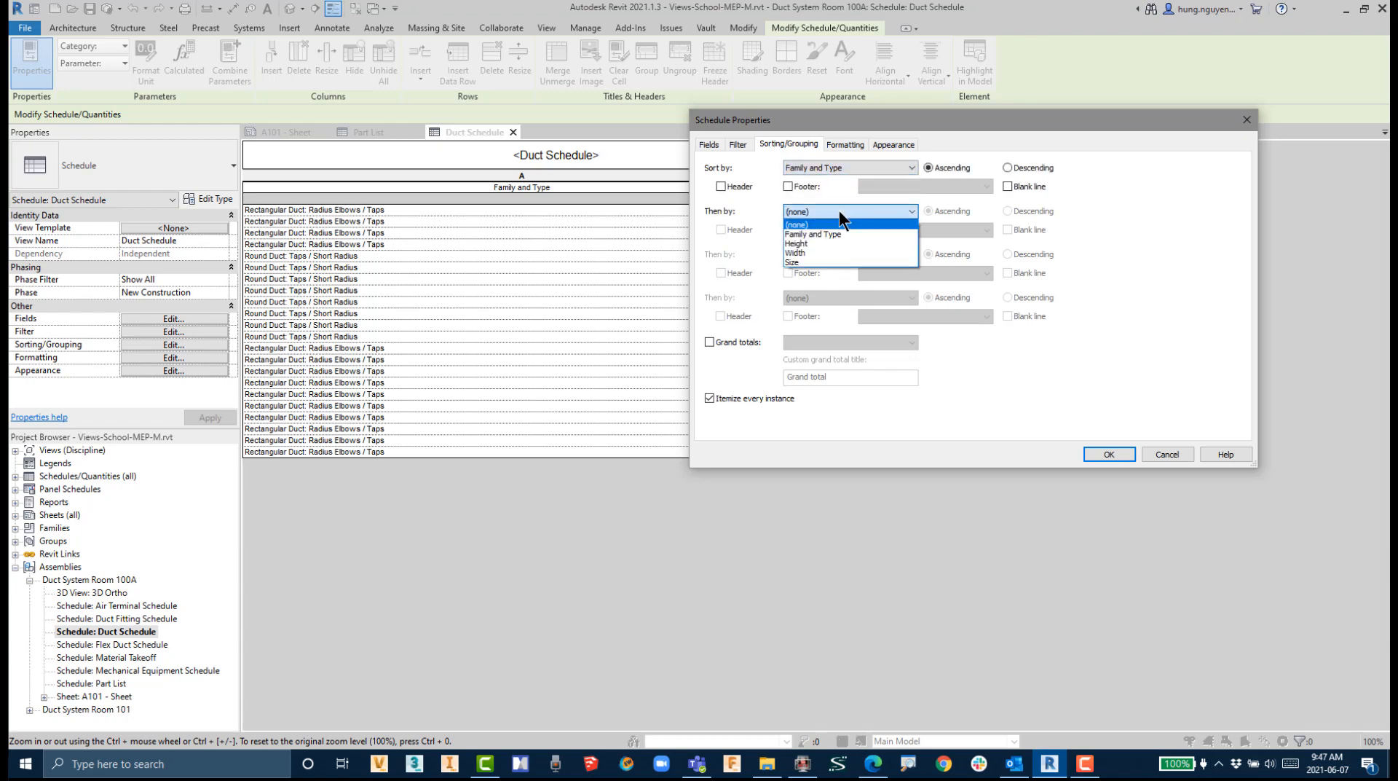
pyautogui.click(809, 245)
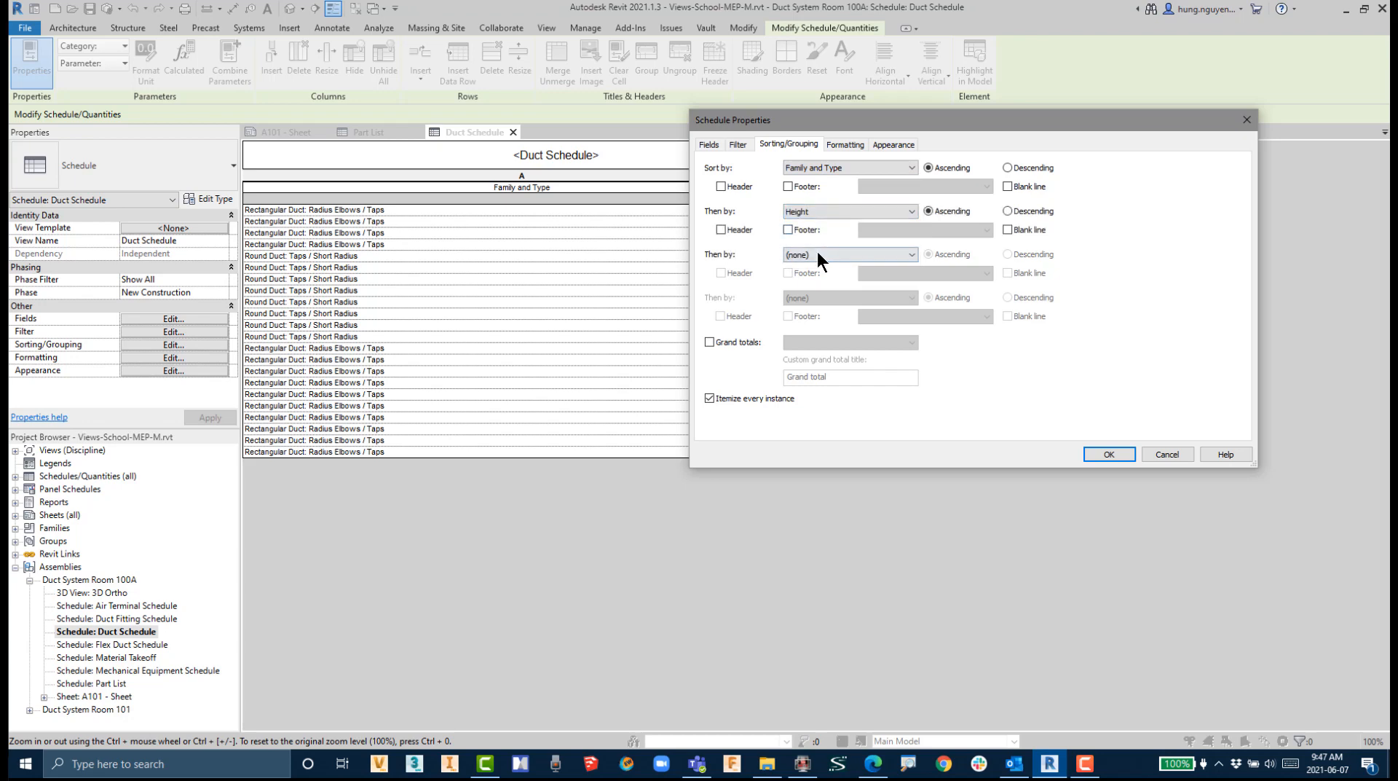
pyautogui.click(818, 253)
pyautogui.click(800, 296)
pyautogui.click(807, 299)
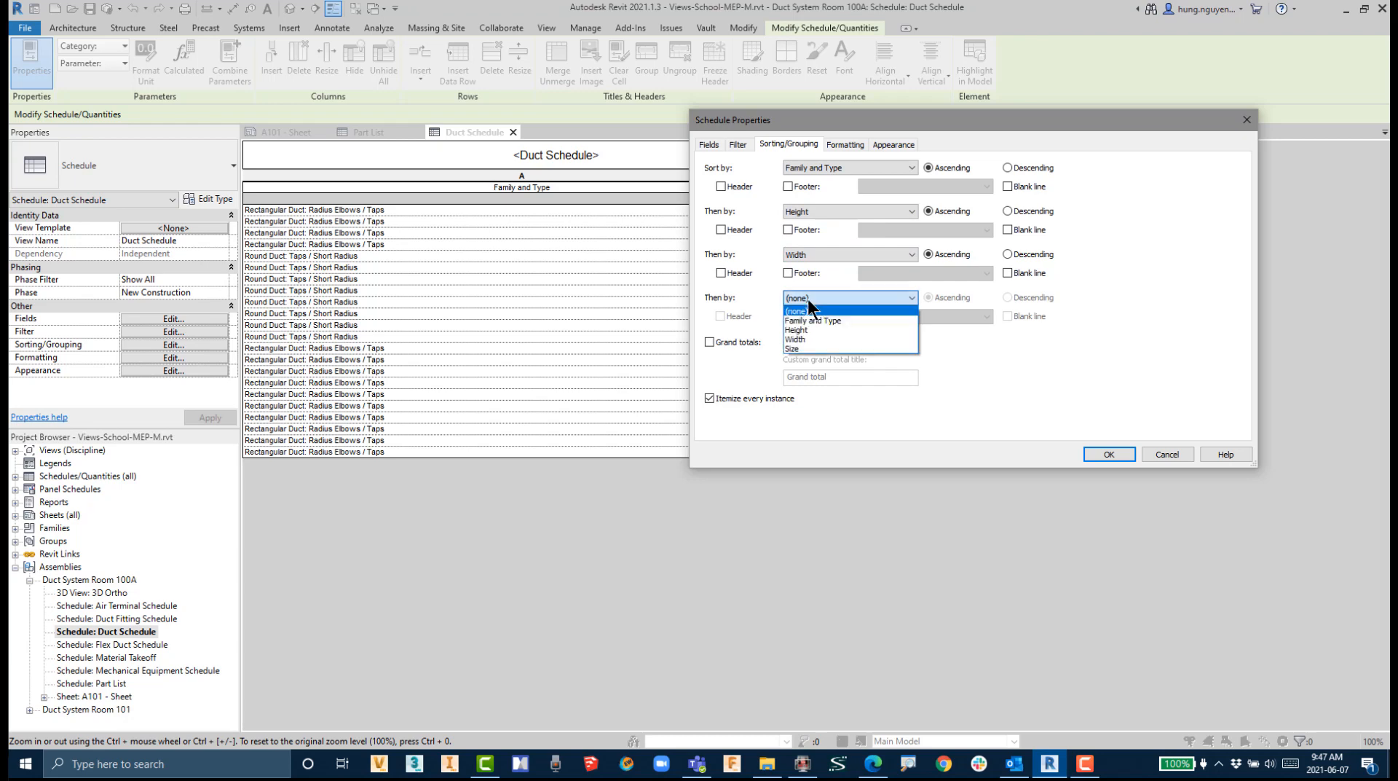
pyautogui.click(797, 349)
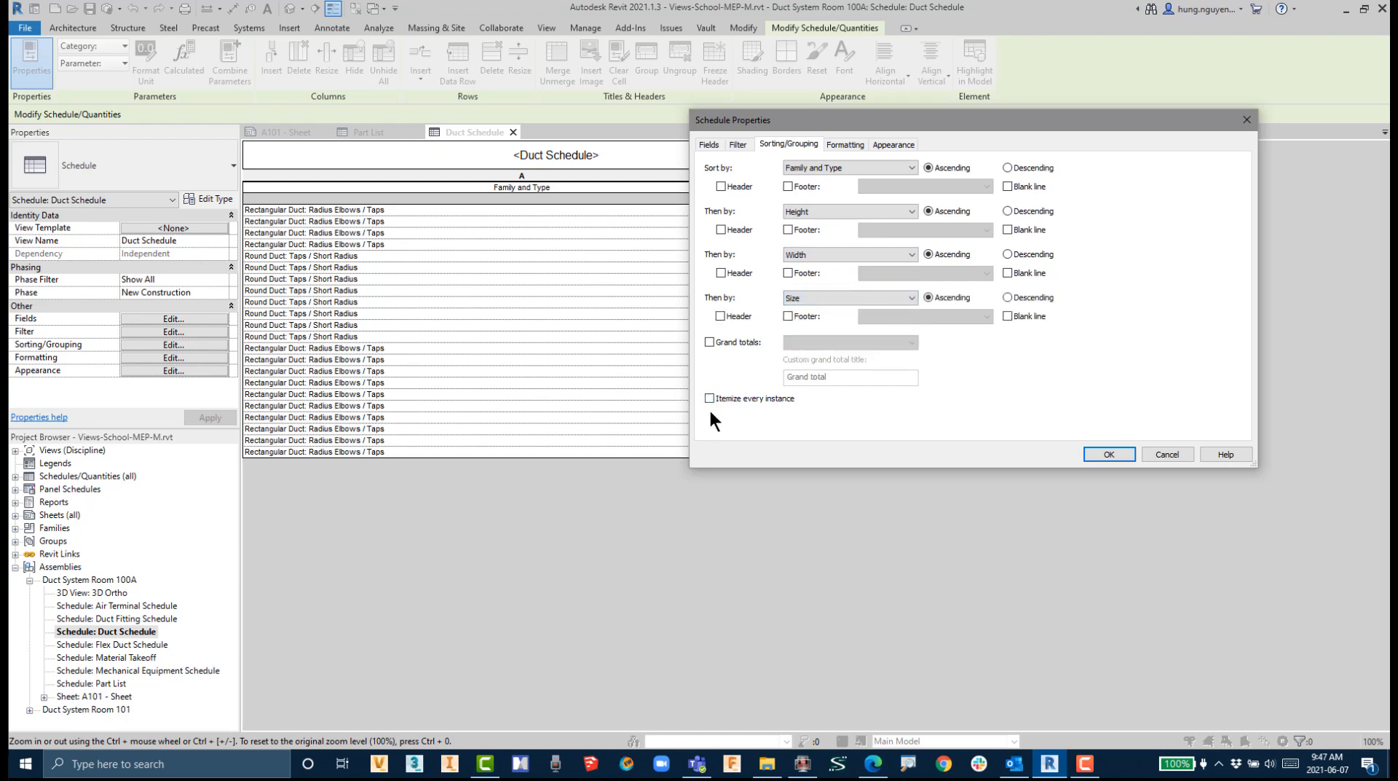
pyautogui.click(1109, 455)
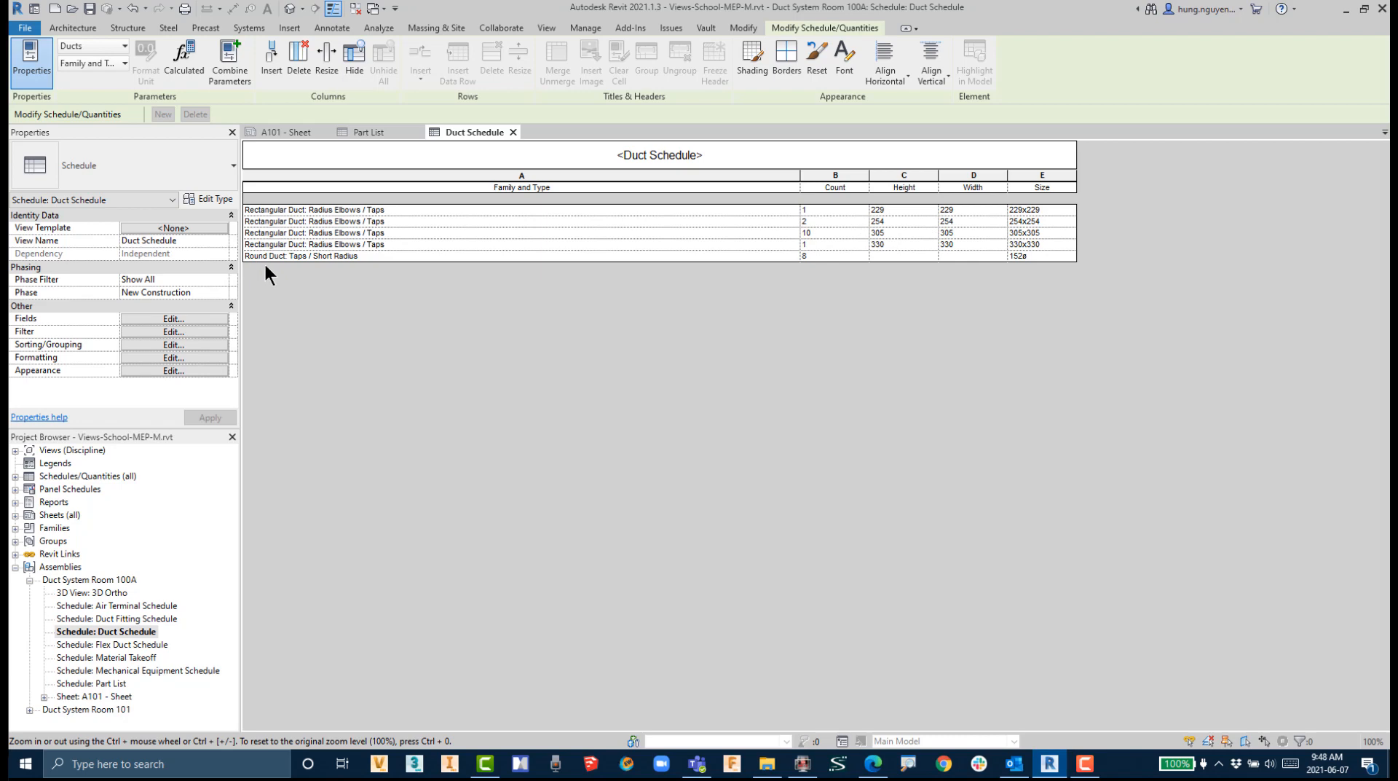
pyautogui.moveTo(238, 250)
pyautogui.mouseDown()
pyautogui.moveTo(858, 343)
pyautogui.moveTo(995, 277)
pyautogui.moveTo(1047, 269)
pyautogui.mouseUp()
pyautogui.press('Escape')
# Step: Return to sheet A101 and move the Duct Schedule up closer beneath the Part List
pyautogui.click(286, 132)
pyautogui.scroll(-5, 743, 462)
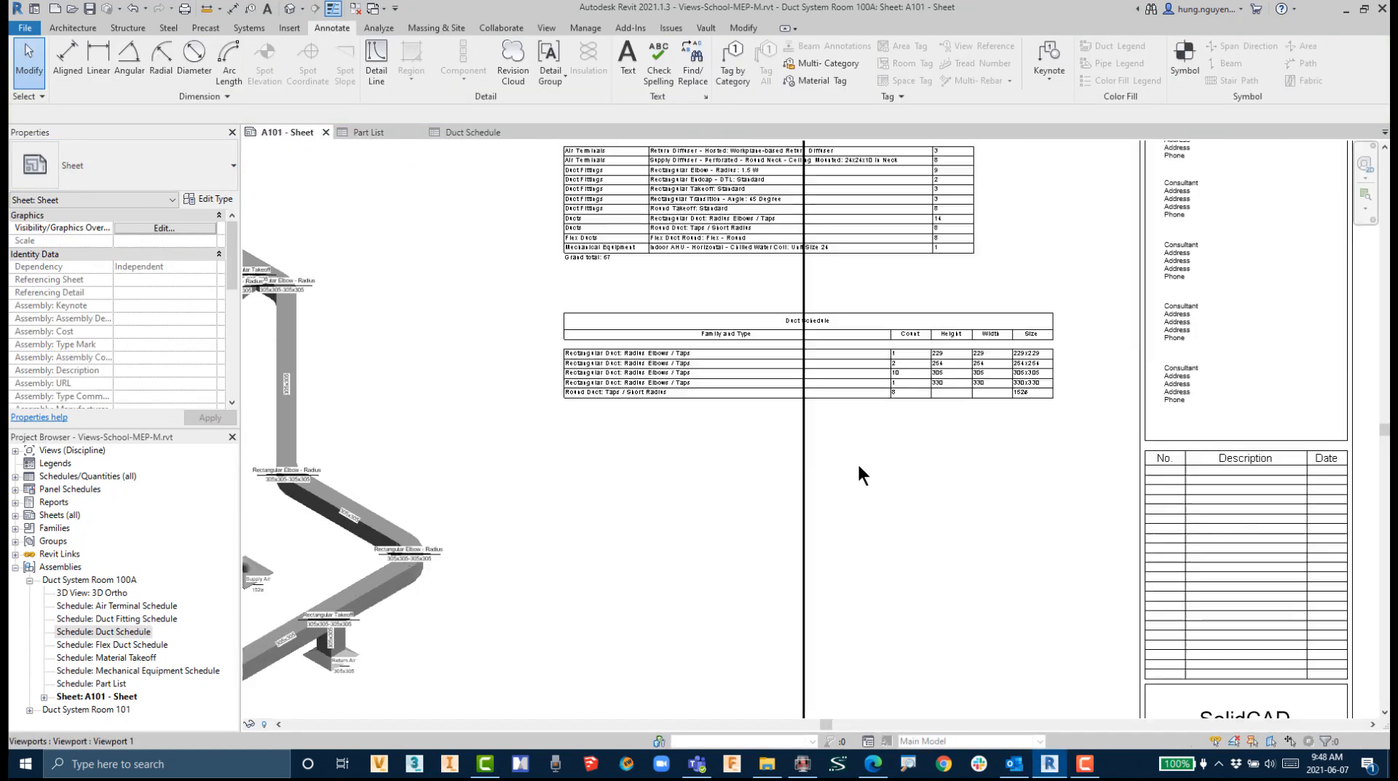
pyautogui.moveTo(820, 372); pyautogui.dragTo(815, 354)
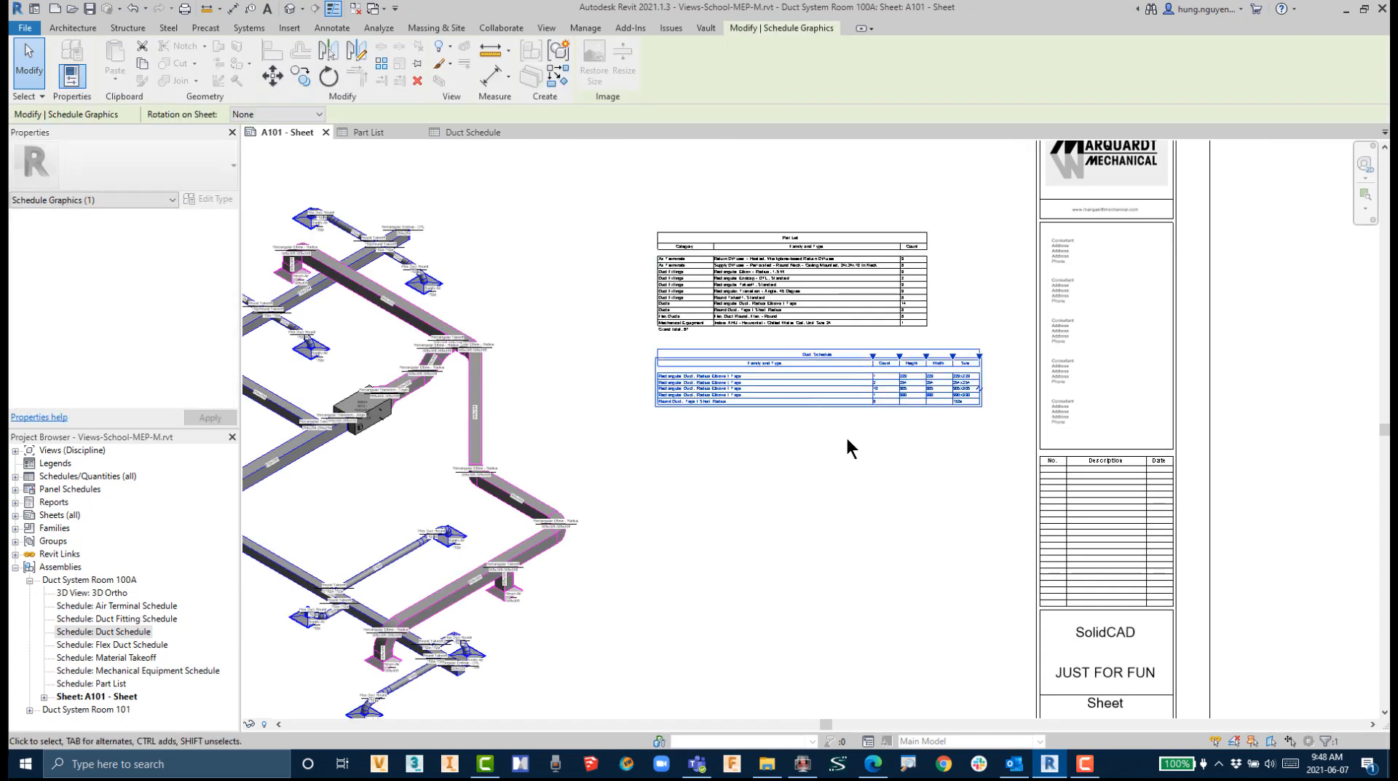
pyautogui.scroll(3, 846, 435)
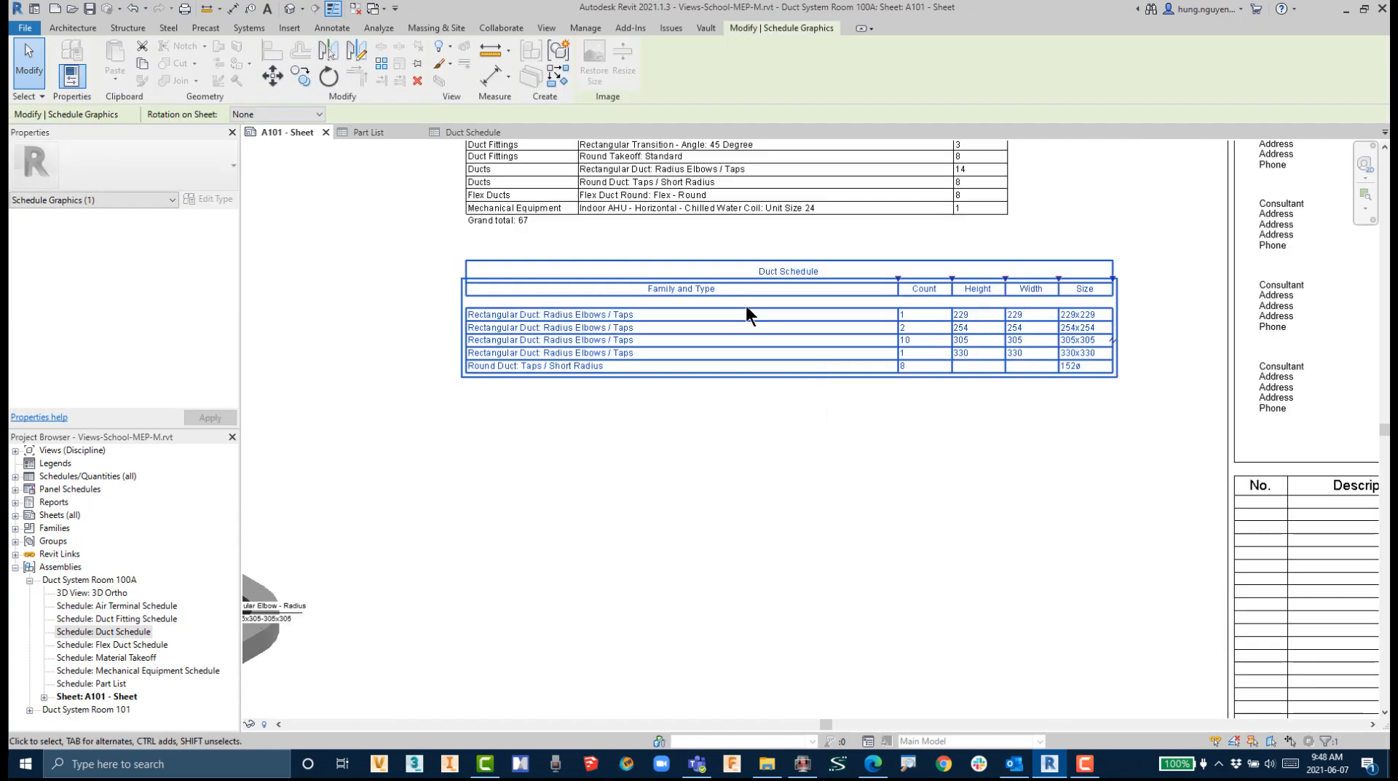
pyautogui.click(932, 449)
pyautogui.scroll(-4, 877, 449)
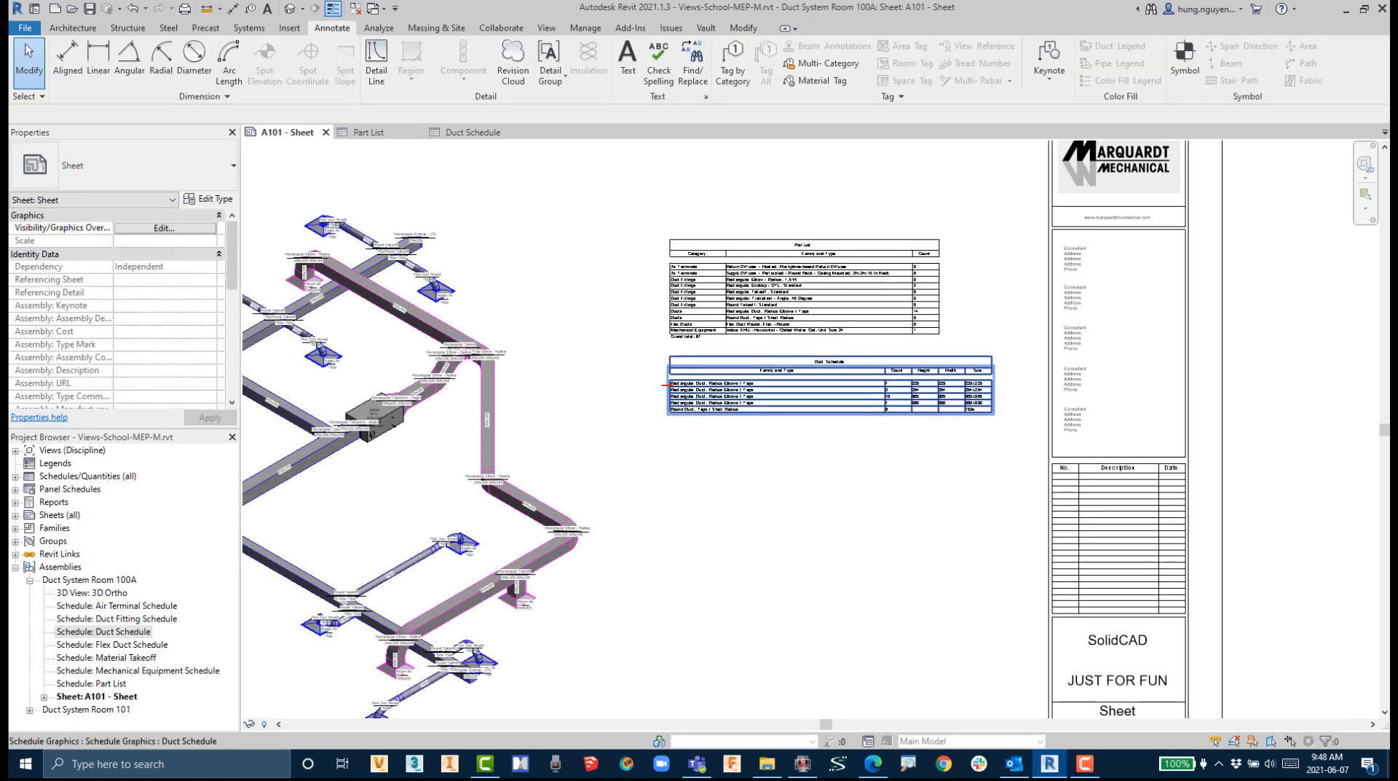
pyautogui.moveTo(663, 384)
pyautogui.mouseDown()
pyautogui.moveTo(504, 380)
pyautogui.moveTo(498, 401)
pyautogui.mouseUp()
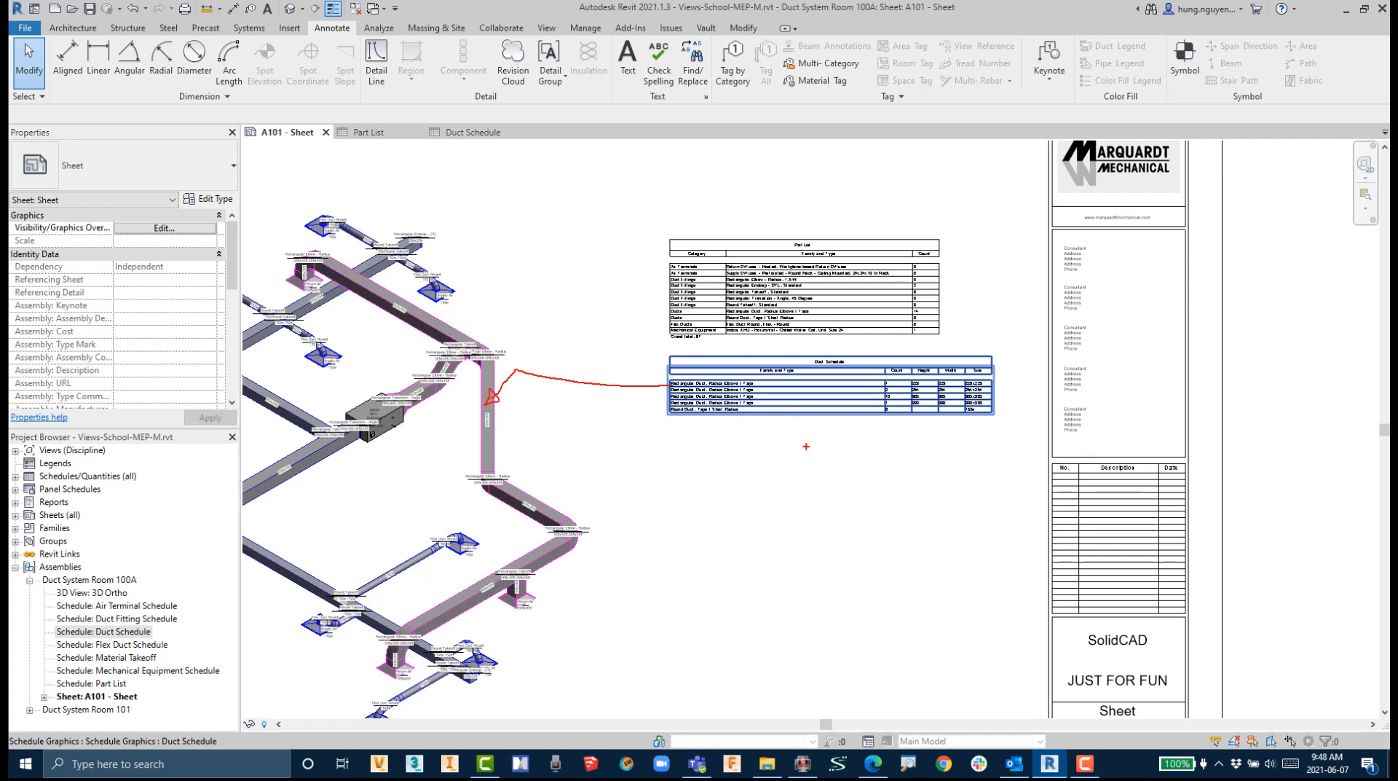
pyautogui.moveTo(819, 209)
pyautogui.mouseDown()
pyautogui.moveTo(713, 204)
pyautogui.moveTo(638, 405)
pyautogui.moveTo(968, 480)
pyautogui.moveTo(1034, 368)
pyautogui.moveTo(867, 210)
pyautogui.moveTo(794, 220)
pyautogui.mouseUp()
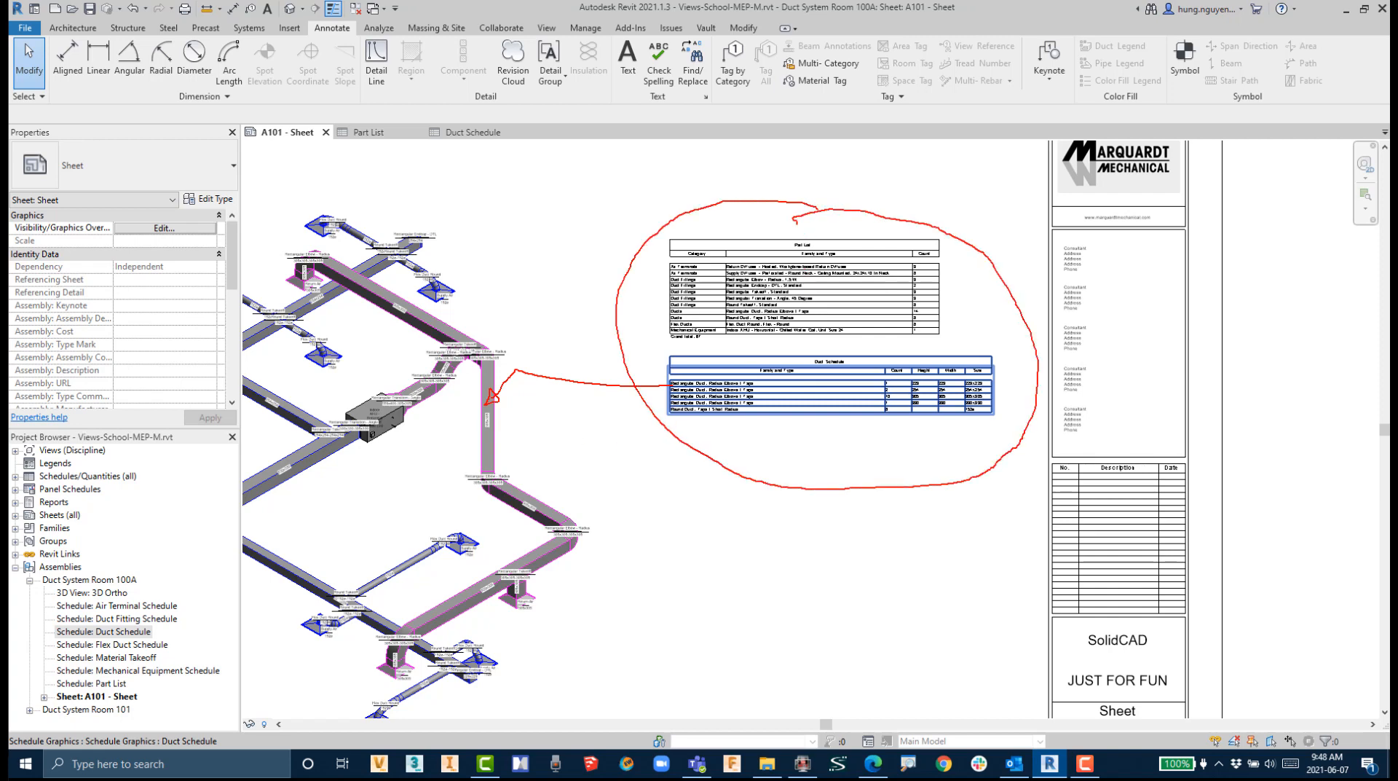
pyautogui.moveTo(415, 469)
pyautogui.mouseDown()
pyautogui.moveTo(385, 471)
pyautogui.moveTo(408, 501)
pyautogui.moveTo(405, 468)
pyautogui.mouseUp()
pyautogui.press('Escape')
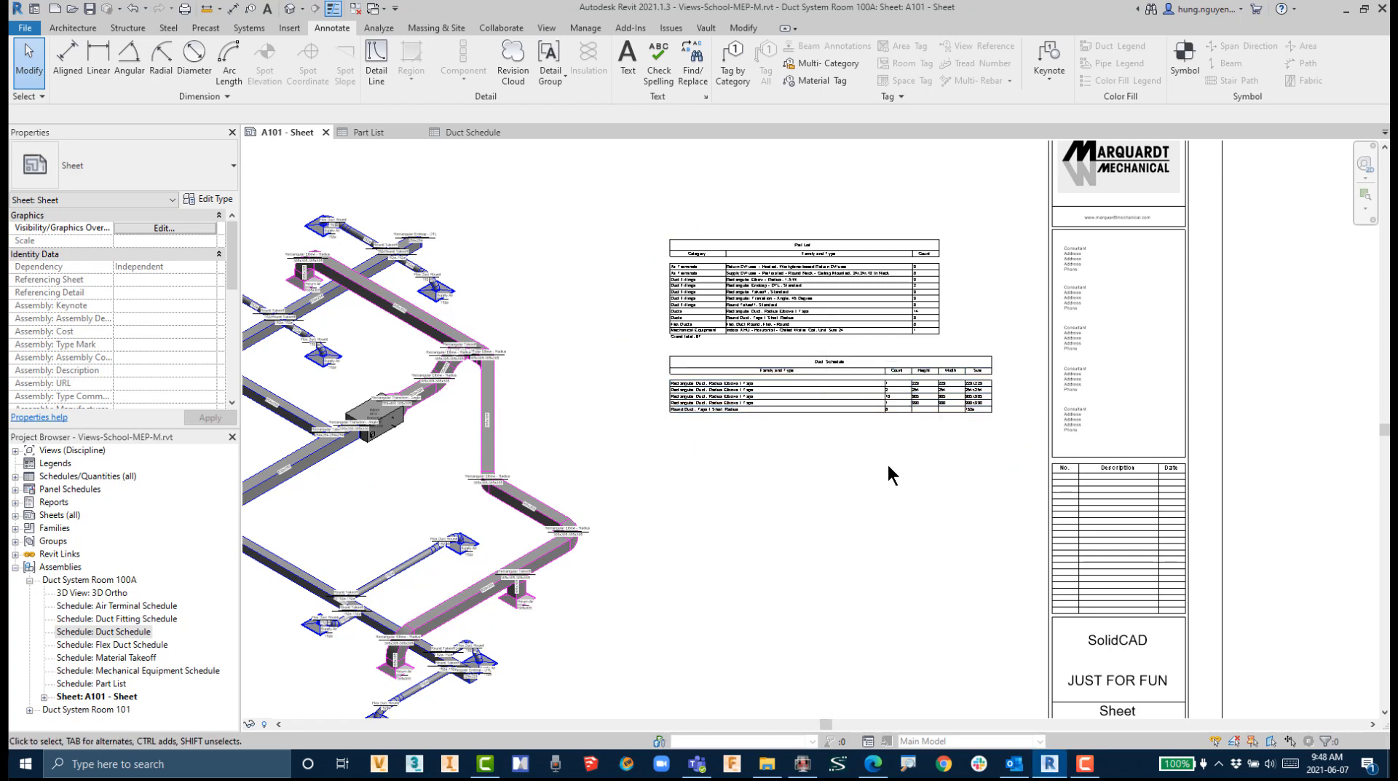
pyautogui.scroll(-5, 902, 491)
pyautogui.moveTo(901, 515); pyautogui.dragTo(913, 456, button='middle')
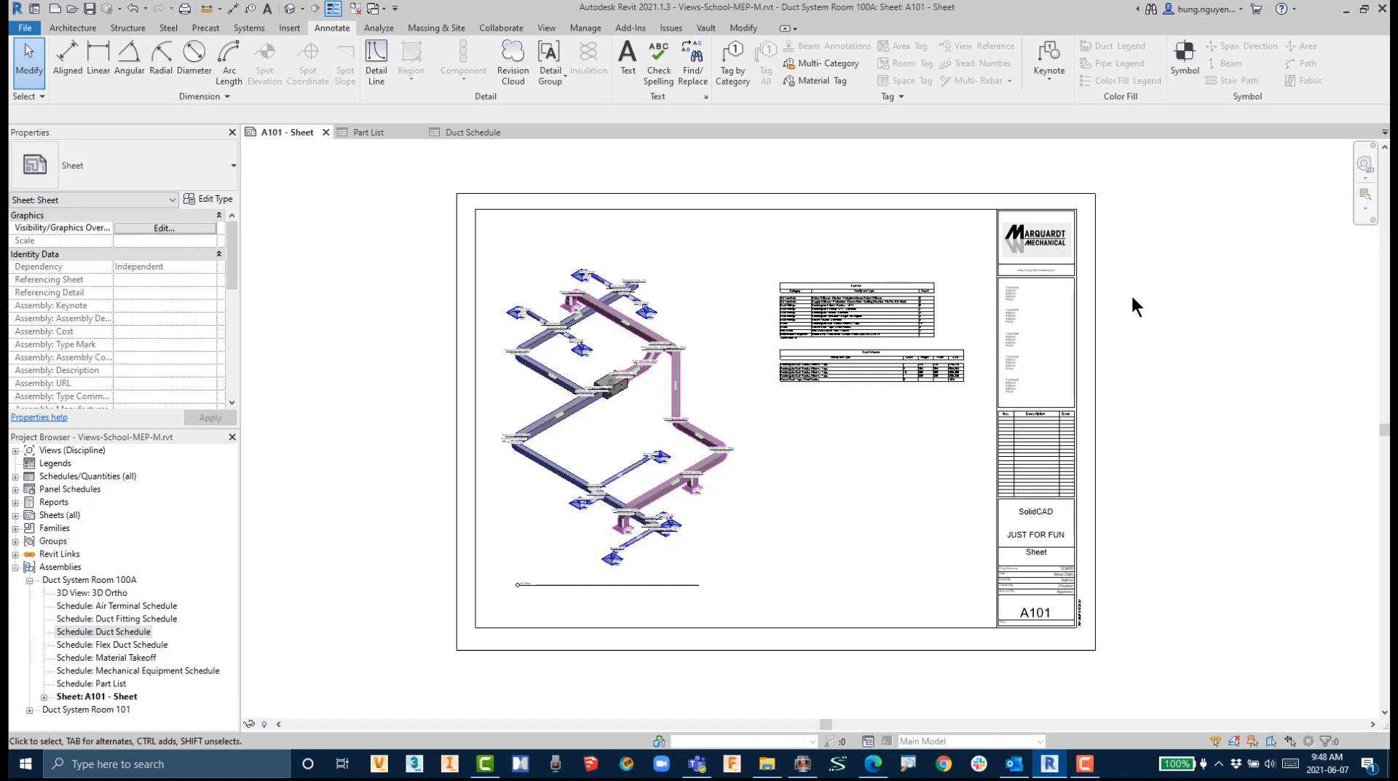
pyautogui.click(1086, 765)
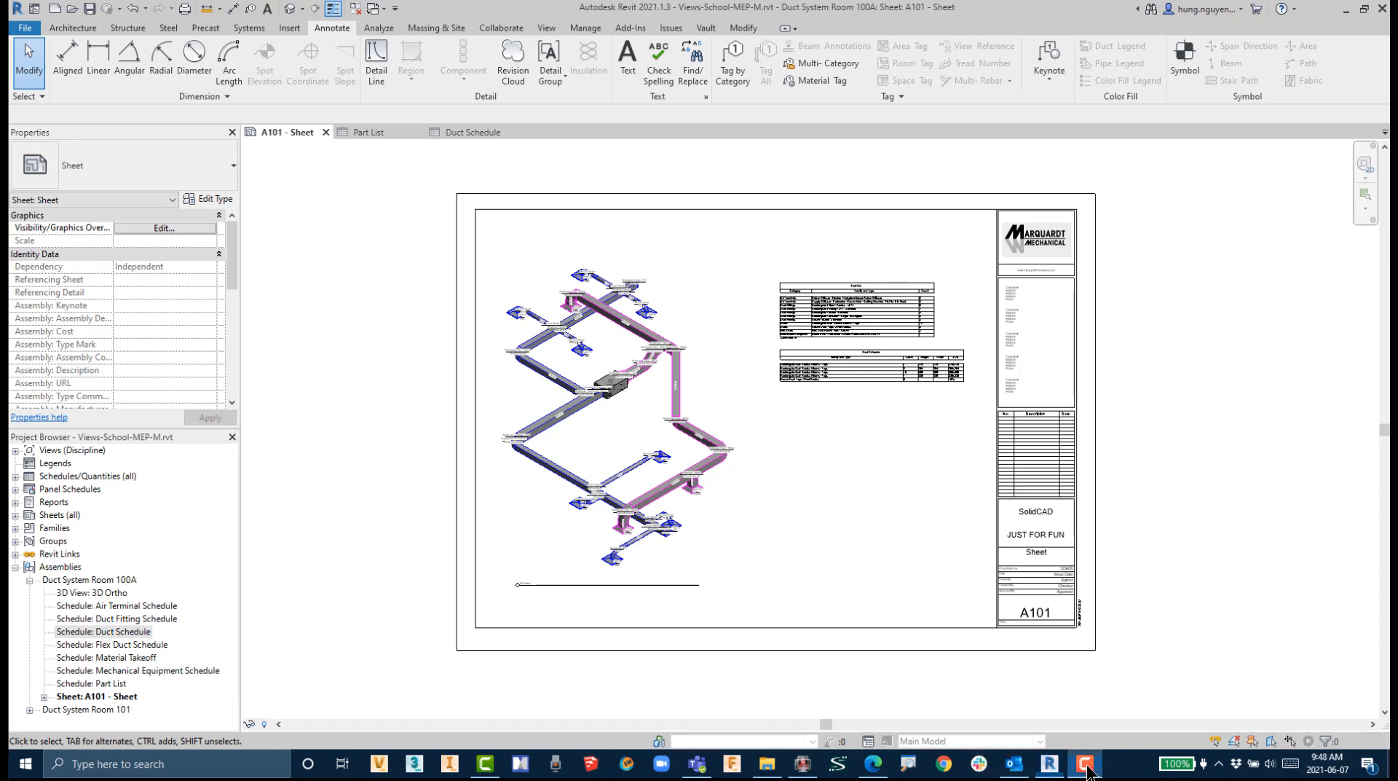